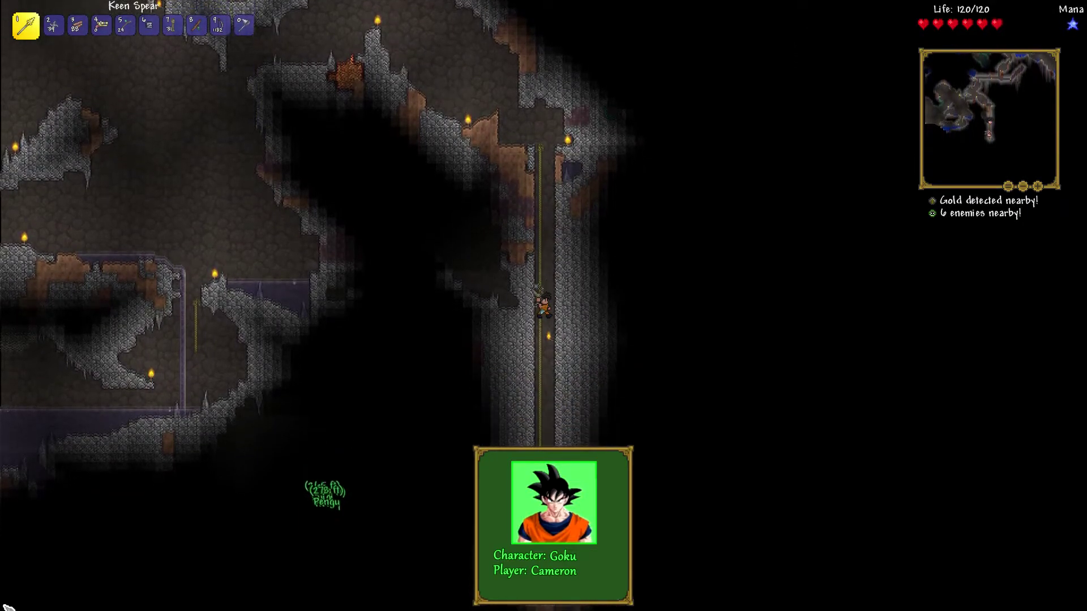
# With the Bug Net held, climb the rope and step left into the side chamber.
pyautogui.press('0')
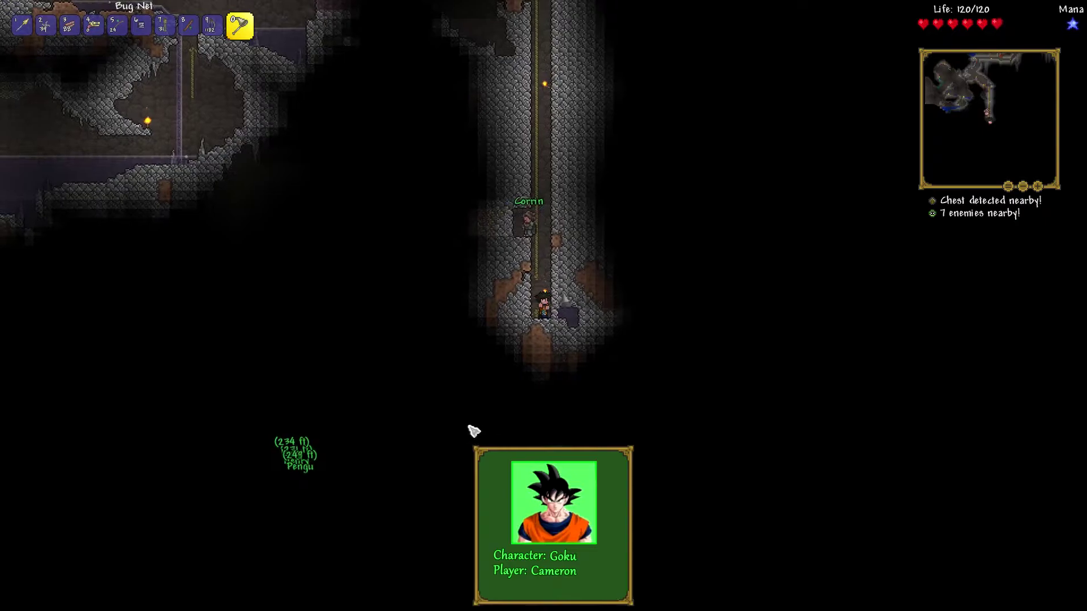
pyautogui.press('w')
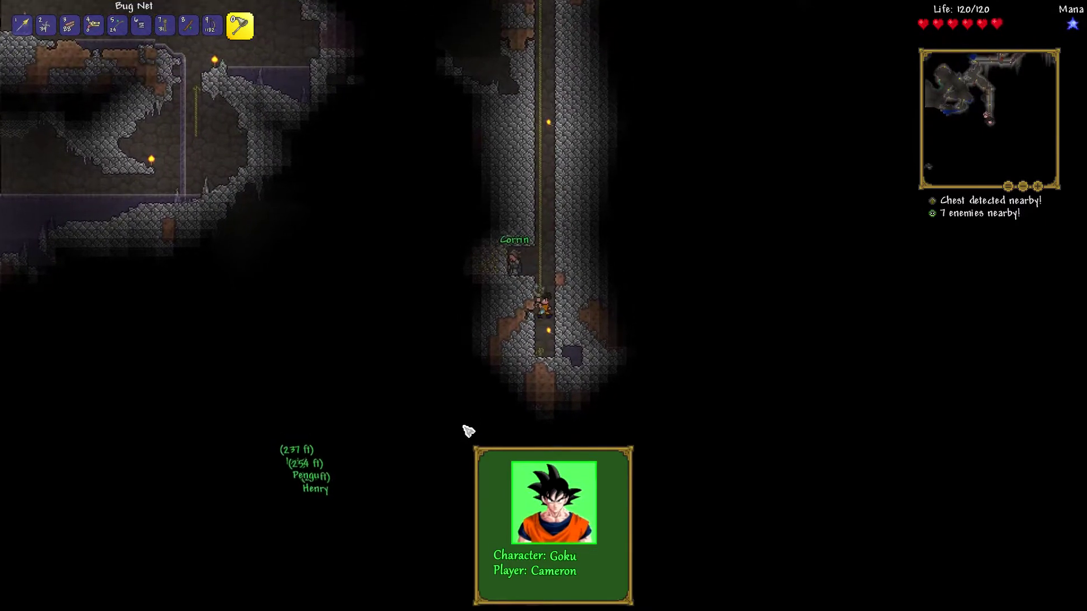
pyautogui.press('w')
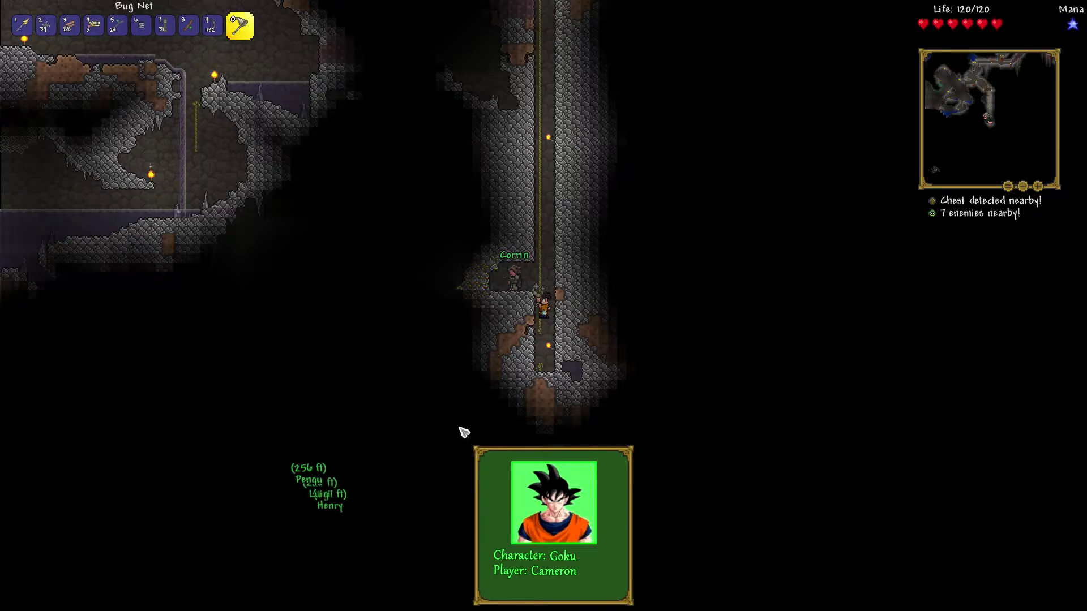
pyautogui.press('w')
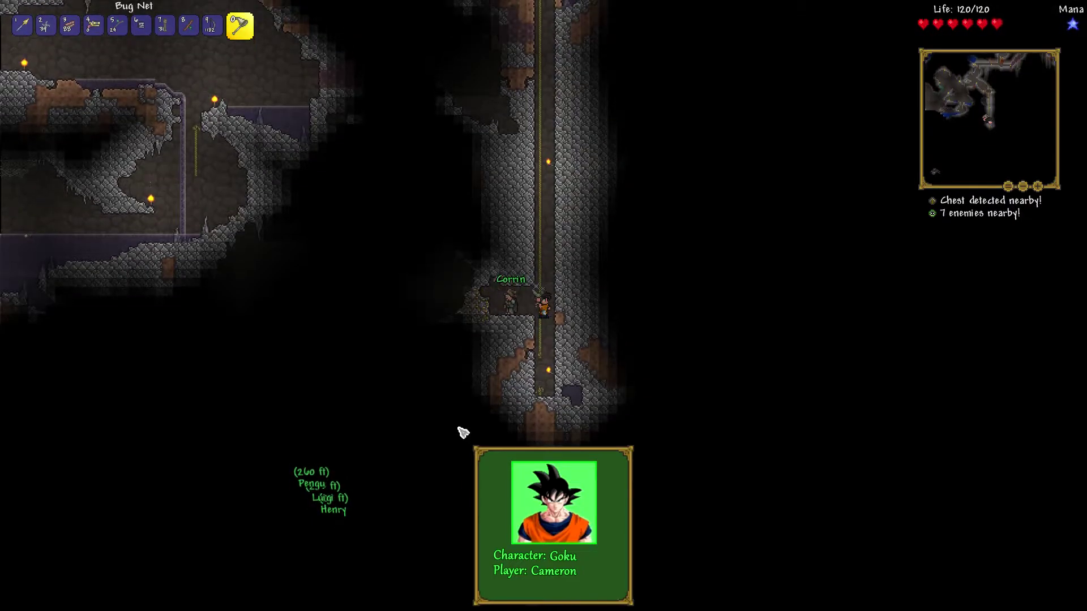
pyautogui.press('a')
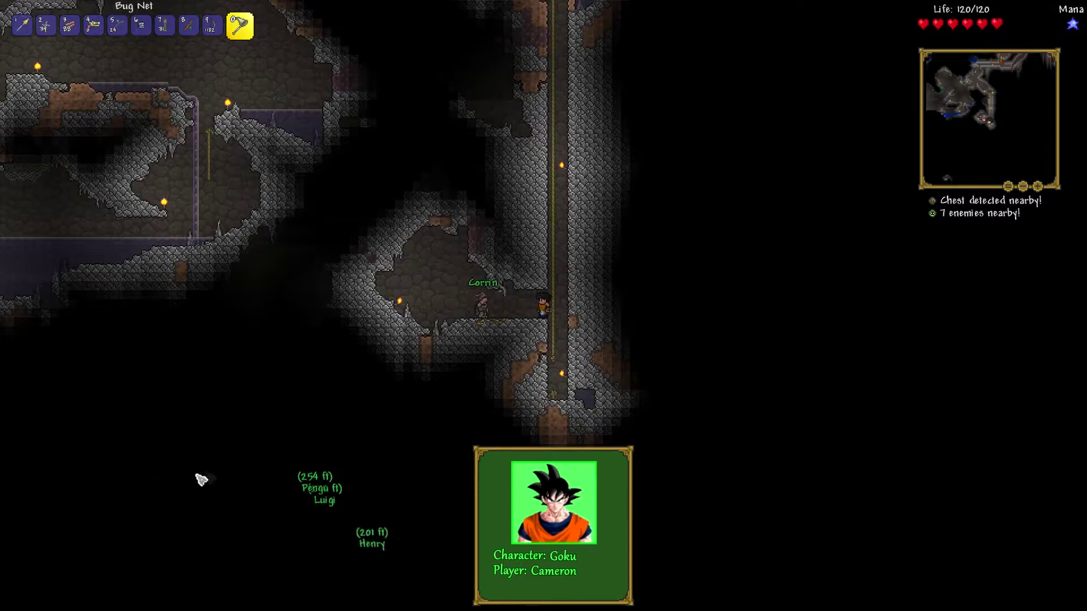
# Return to the rope, climb back down with the teammate, and hold the Rope.
pyautogui.press('d')
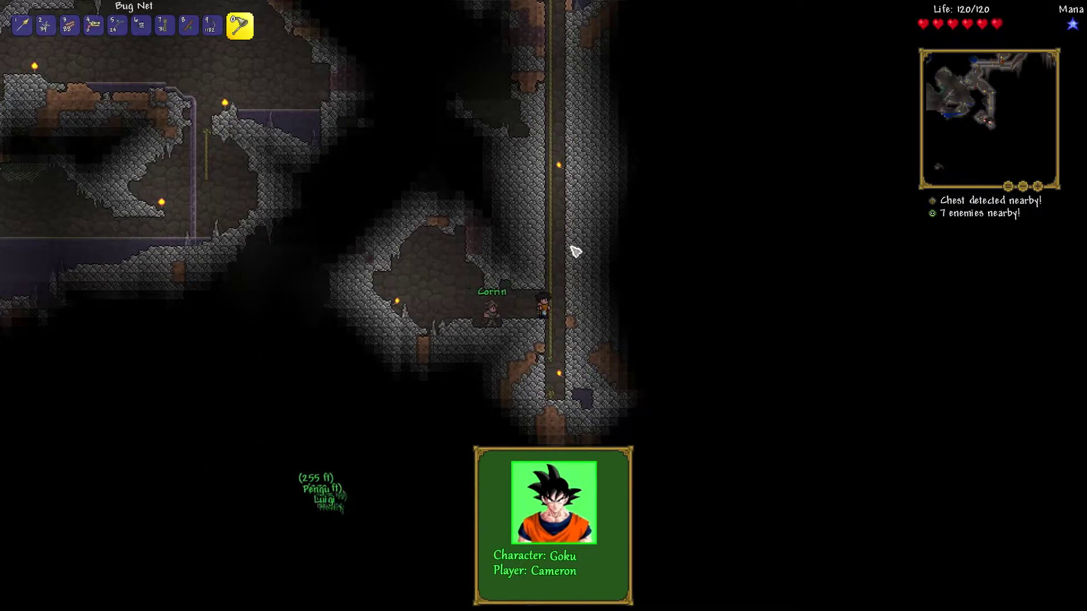
pyautogui.press('w')
pyautogui.press('w')
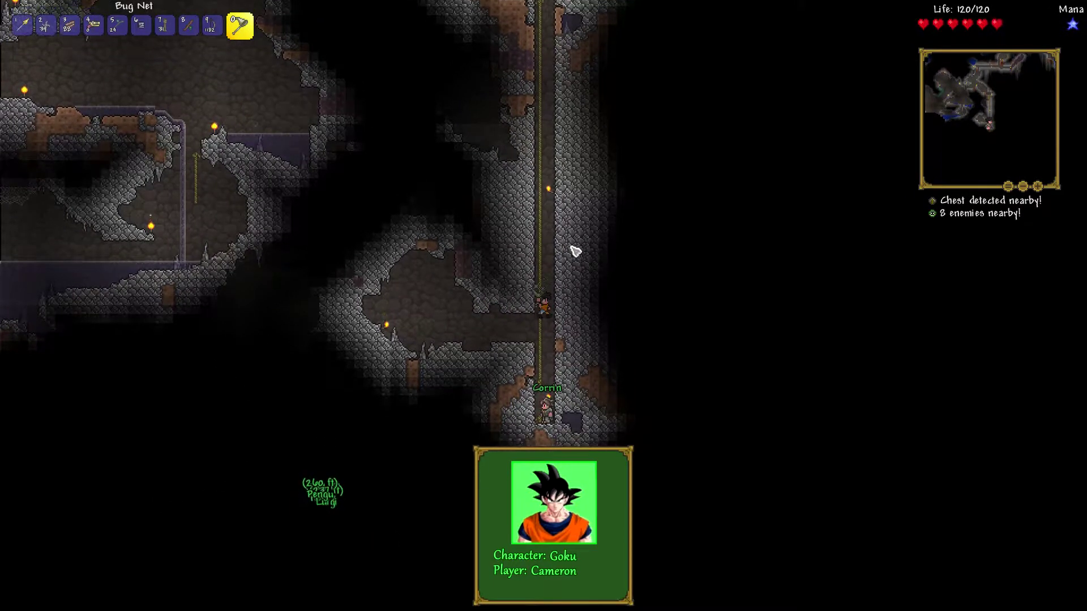
pyautogui.press('s')
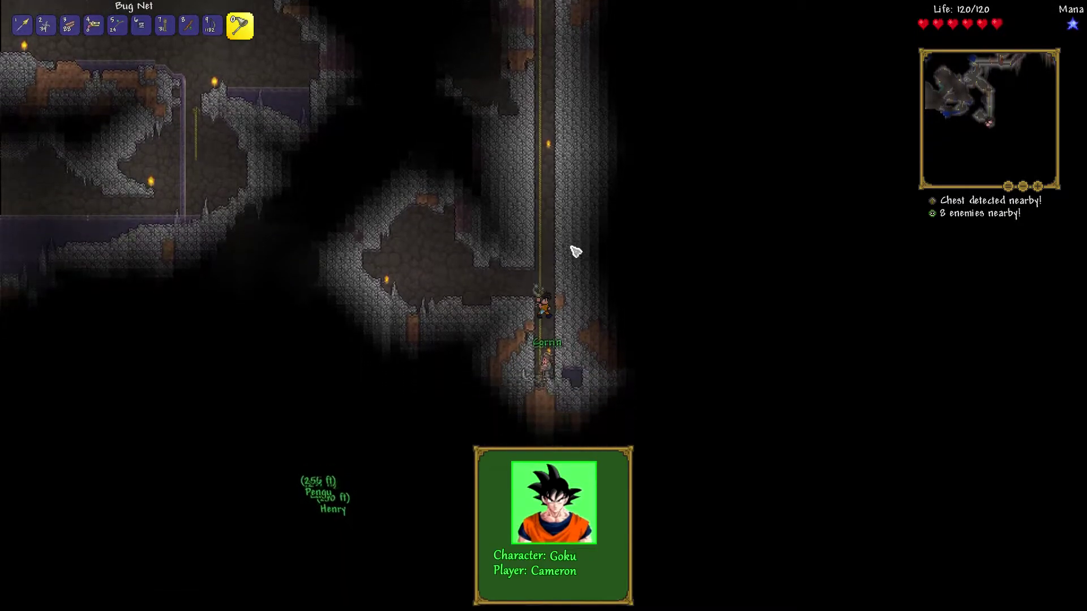
pyautogui.press('s')
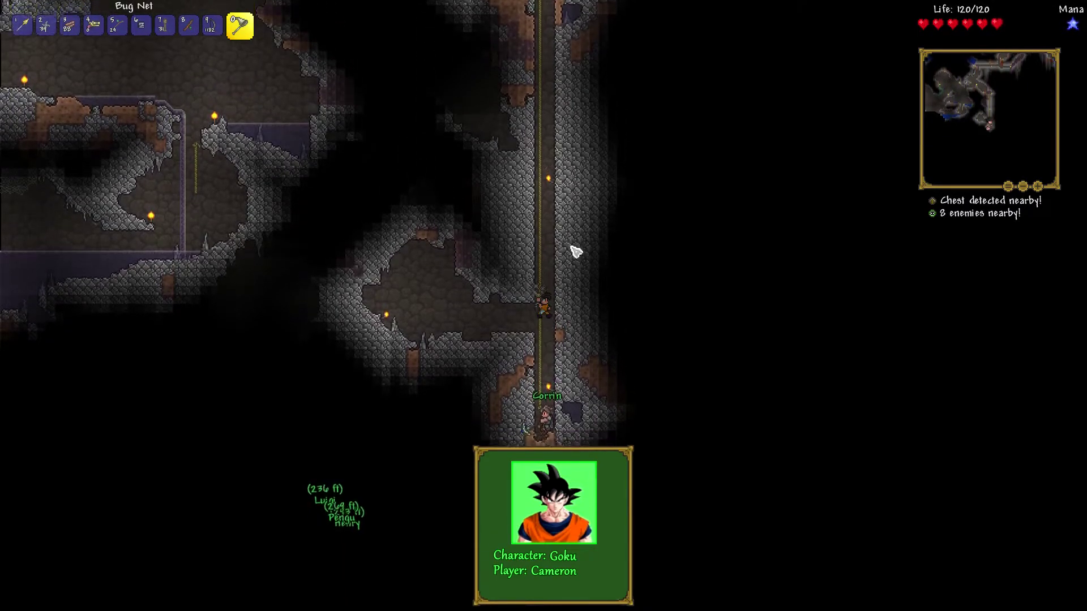
pyautogui.press('s')
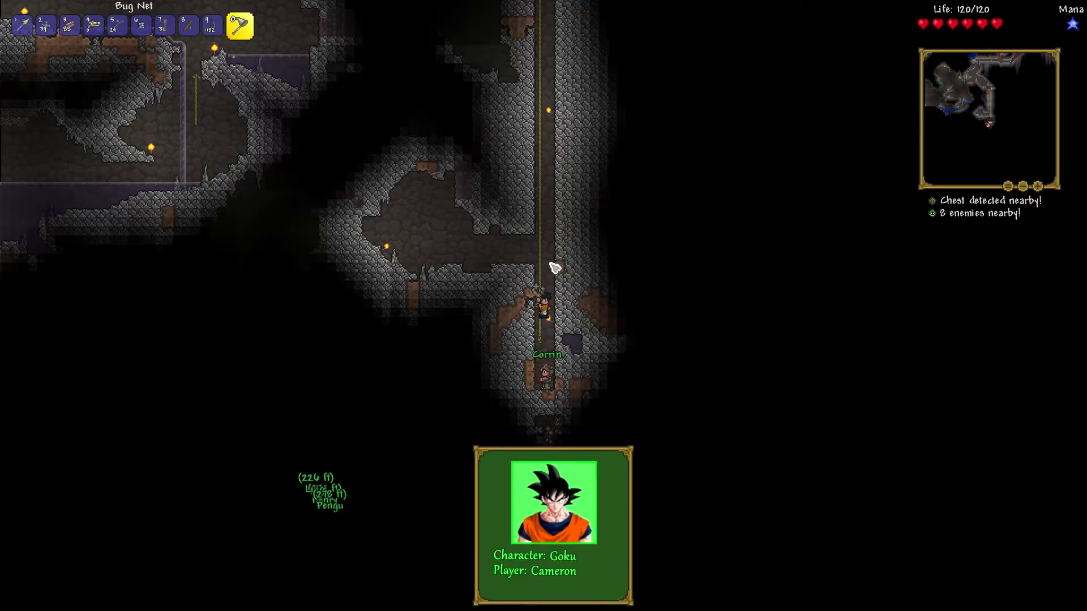
pyautogui.press('w')
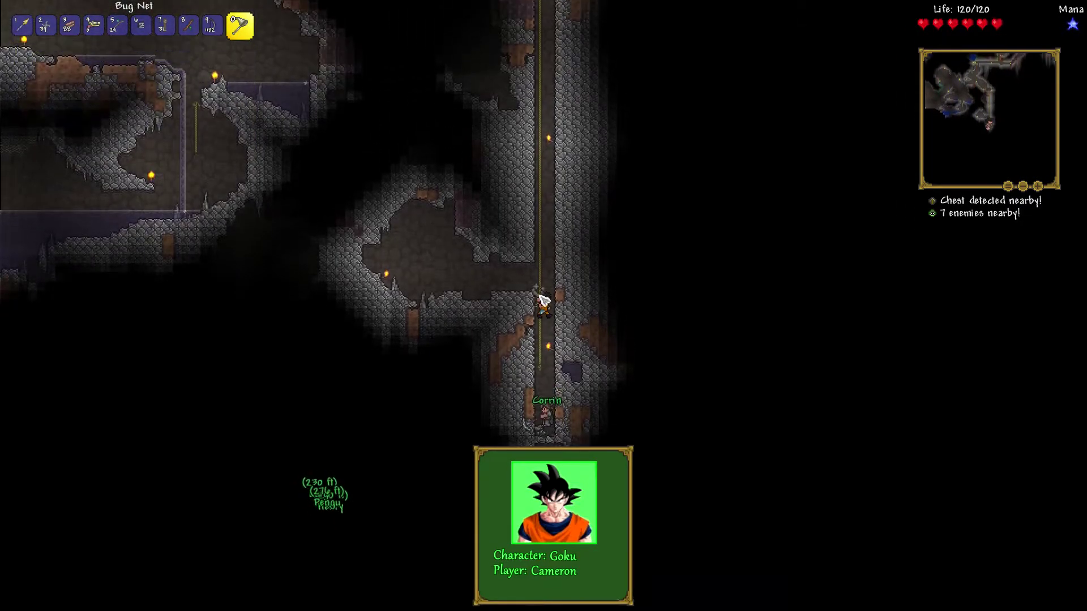
pyautogui.scroll(1, 544, 302)
pyautogui.scroll(1, 545, 301)
pyautogui.scroll(1, 544, 302)
# Extend the rope twice below the player and climb down it.
pyautogui.press('s')
pyautogui.click(545, 302)
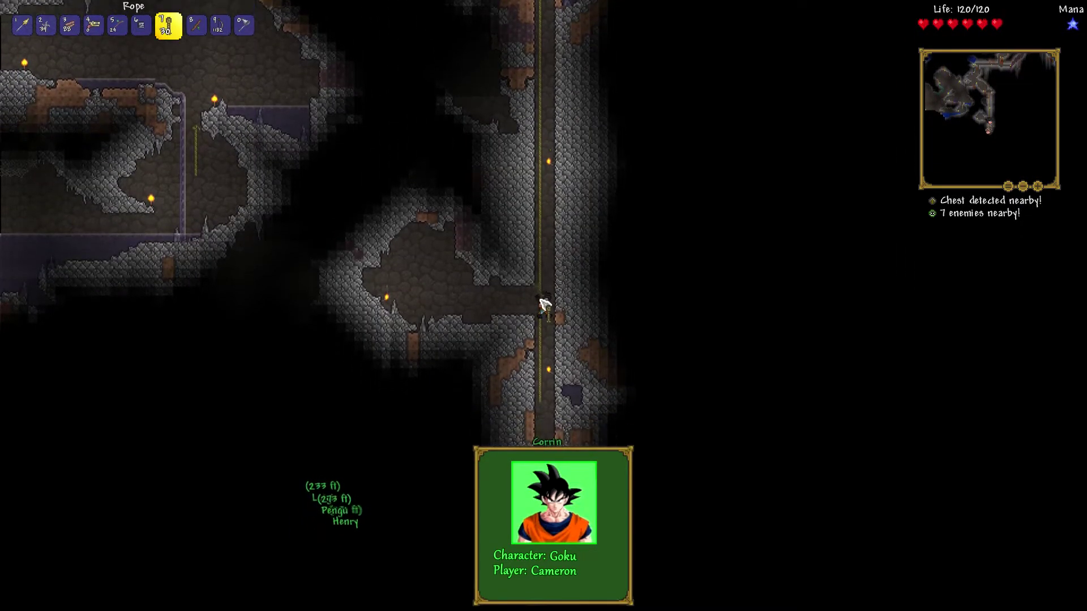
pyautogui.press('s')
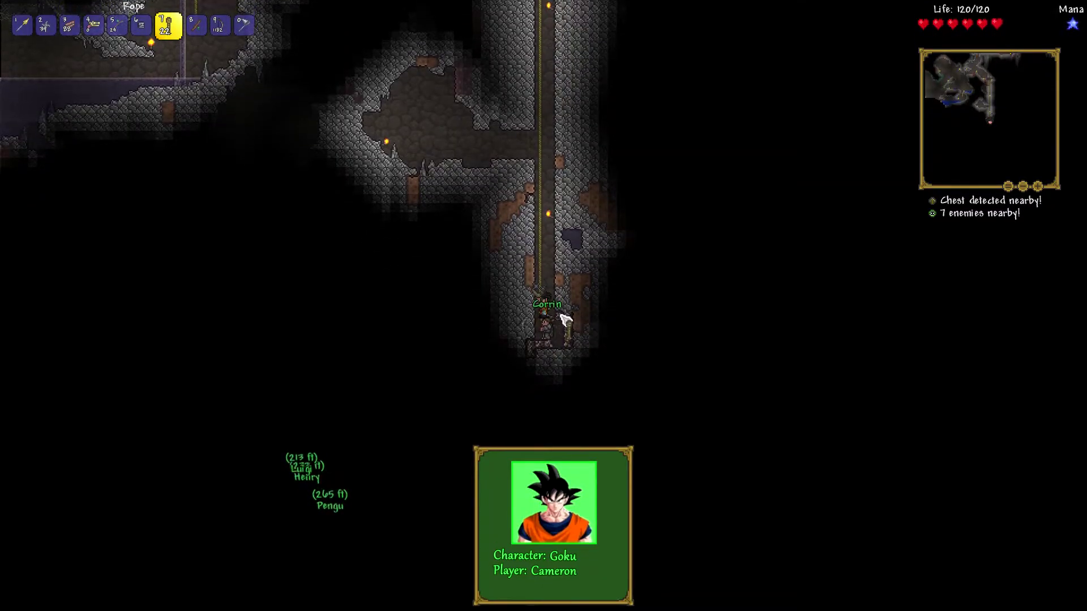
pyautogui.scroll(-3, 564, 318)
pyautogui.scroll(-7, 565, 318)
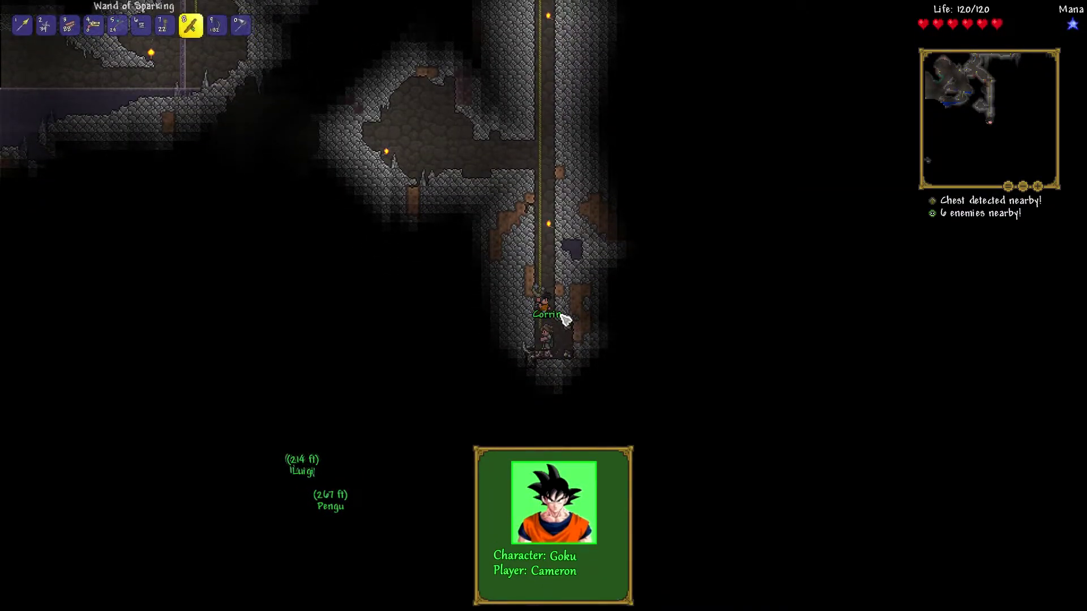
pyautogui.scroll(-9, 563, 319)
pyautogui.scroll(4, 564, 318)
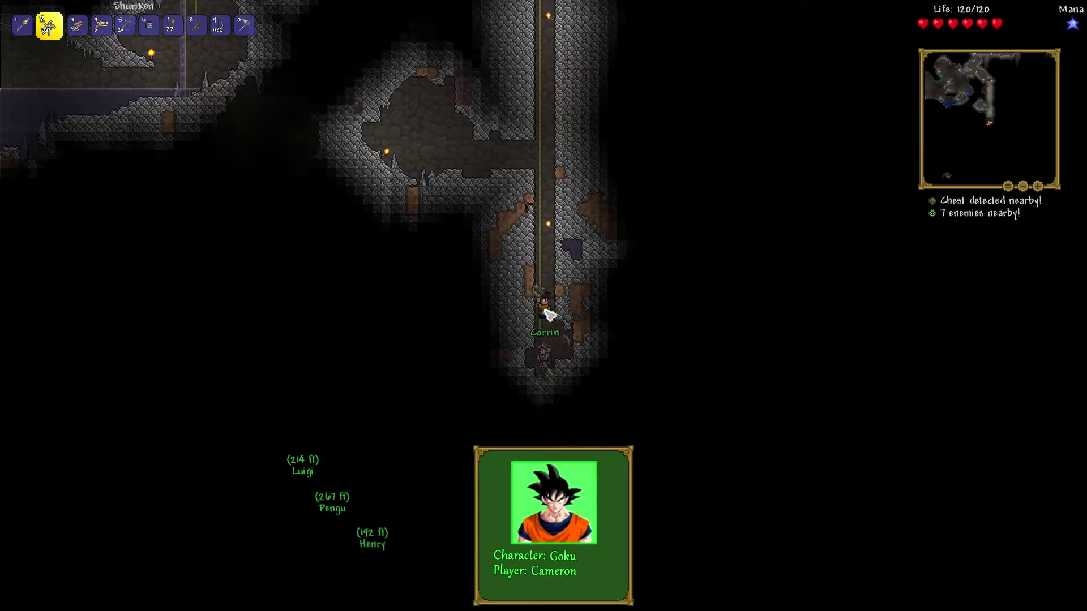
pyautogui.scroll(4, 546, 313)
pyautogui.scroll(1, 546, 313)
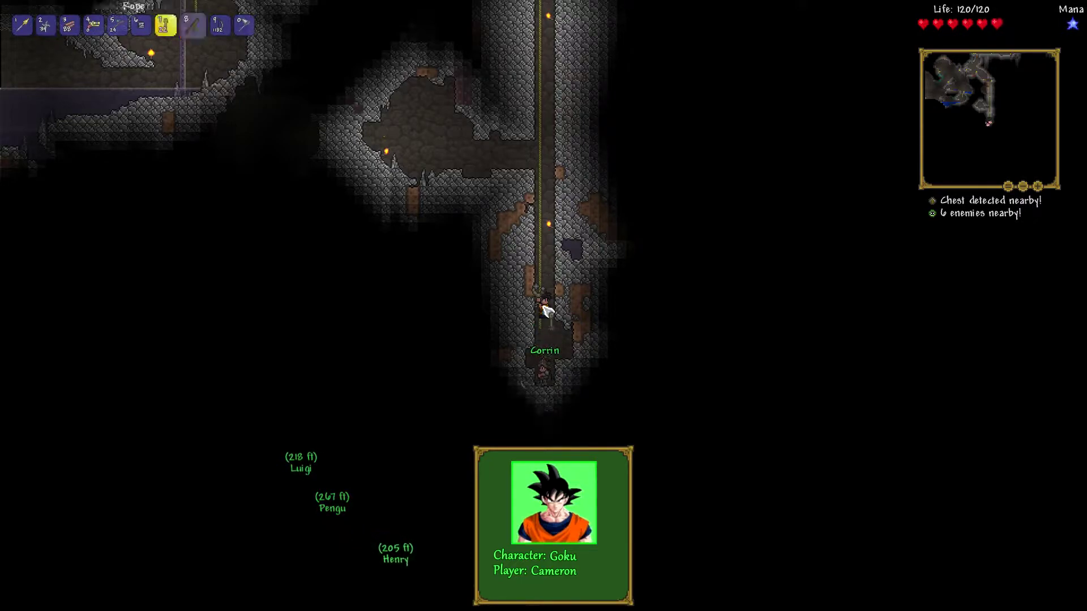
pyautogui.click(546, 312)
pyautogui.press('s')
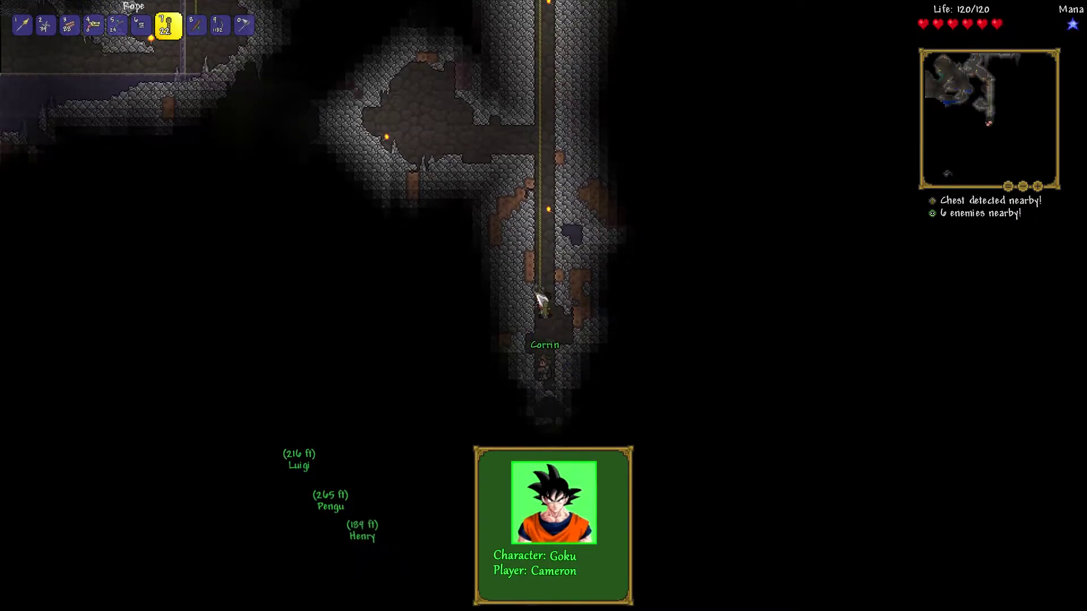
pyautogui.press('s')
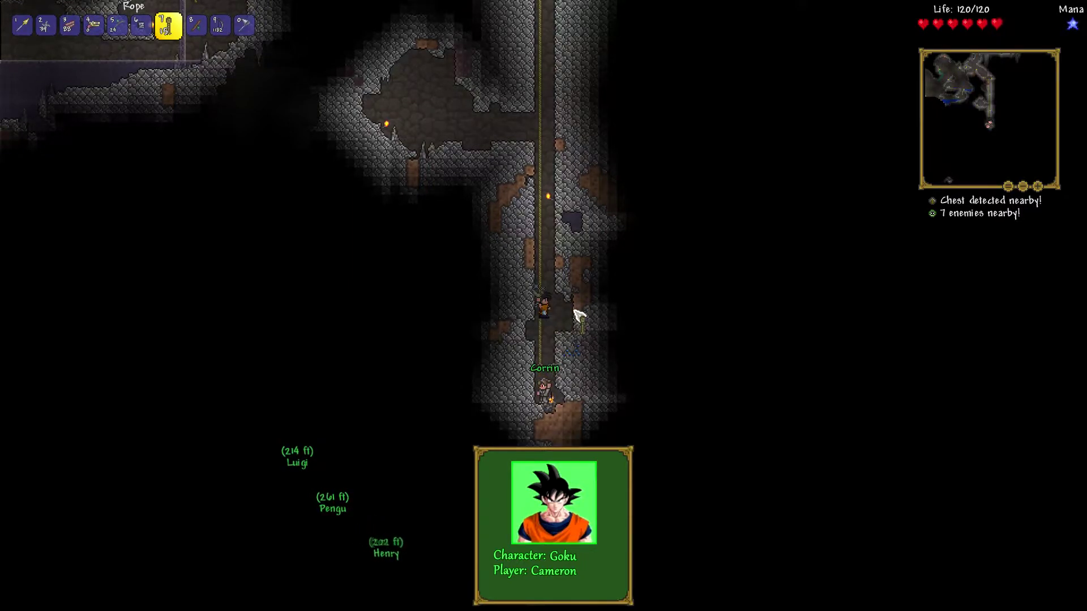
# Mine out the stone beside the rope with the Strong Gold Pickaxe, then return to the rope.
pyautogui.press('d')
pyautogui.press('0')
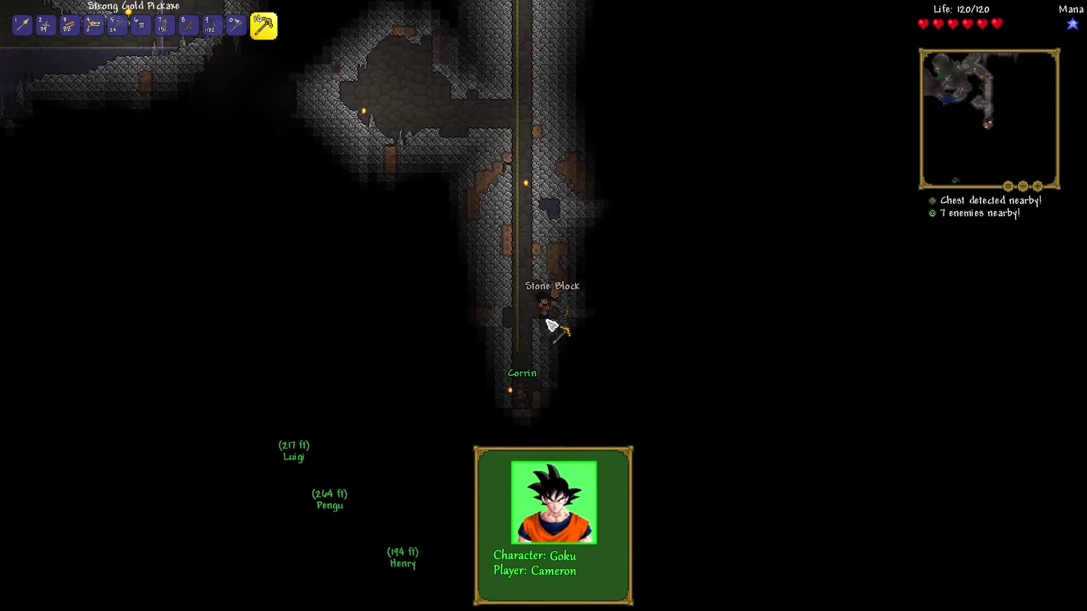
pyautogui.moveTo(550, 325)
pyautogui.mouseDown()
pyautogui.moveTo(553, 341)
pyautogui.moveTo(569, 341)
pyautogui.mouseUp()
pyautogui.press('7')
pyautogui.press('a')
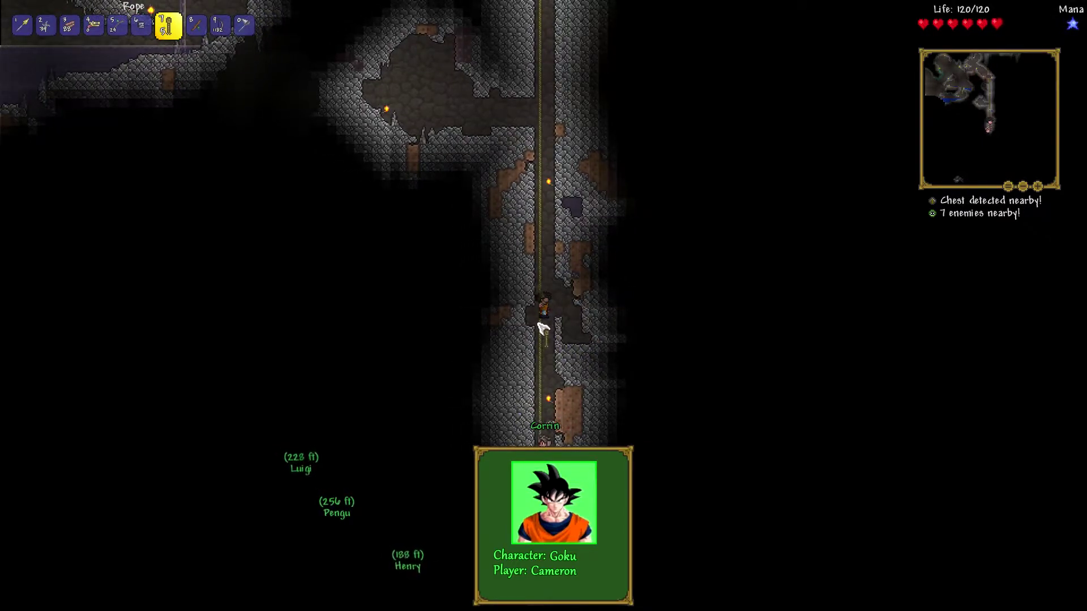
# Descend further down the rope and open the inventory.
pyautogui.press('s')
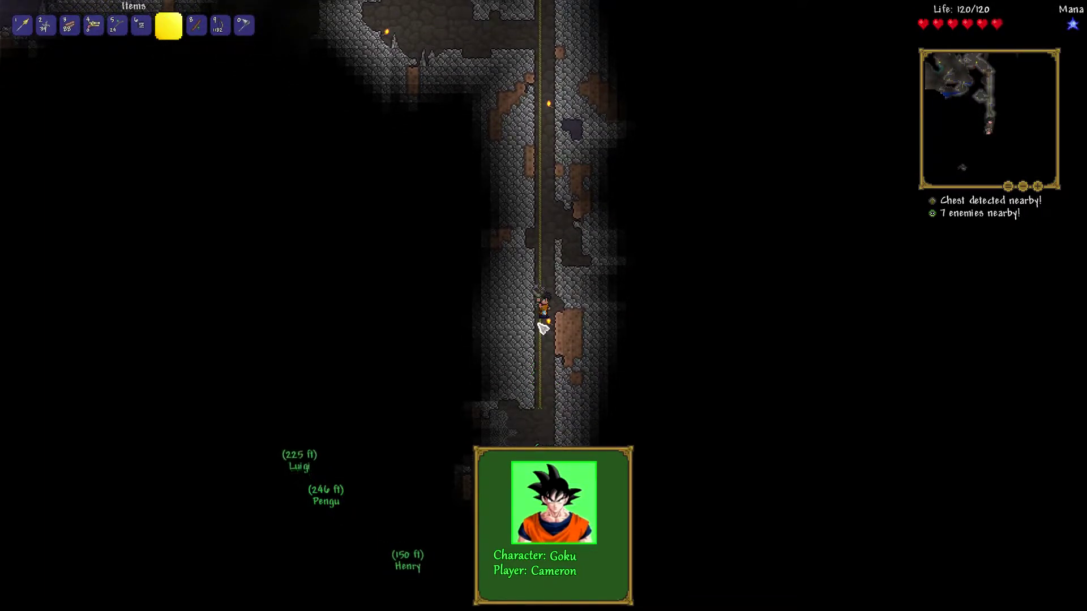
pyautogui.press('0')
pyautogui.press('7')
pyautogui.press('Escape')
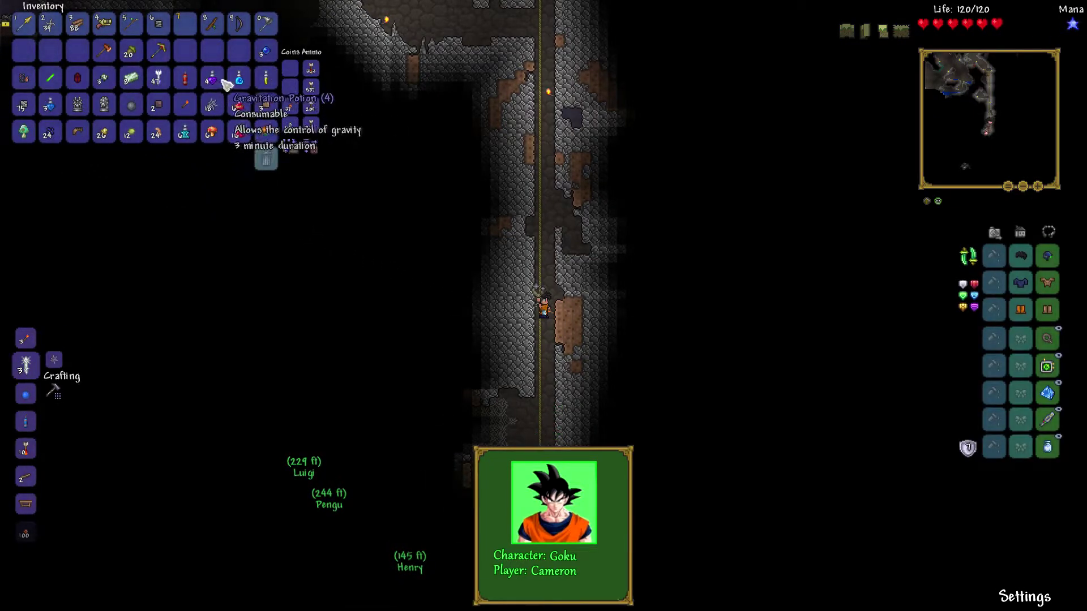
# Move the Dynamite from the inventory into the empty hotbar slot.
pyautogui.click(189, 82)
pyautogui.click(197, 26)
pyautogui.press('Escape')
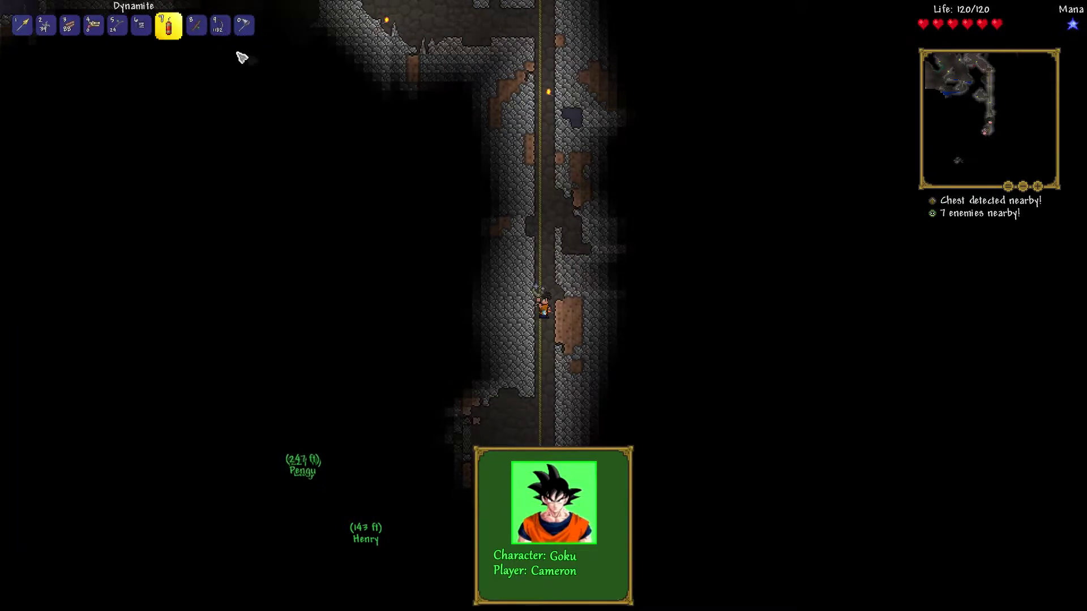
# Drop off the rope into the cave, spear the Cave Bat and clear the cobwebs.
pyautogui.press('s')
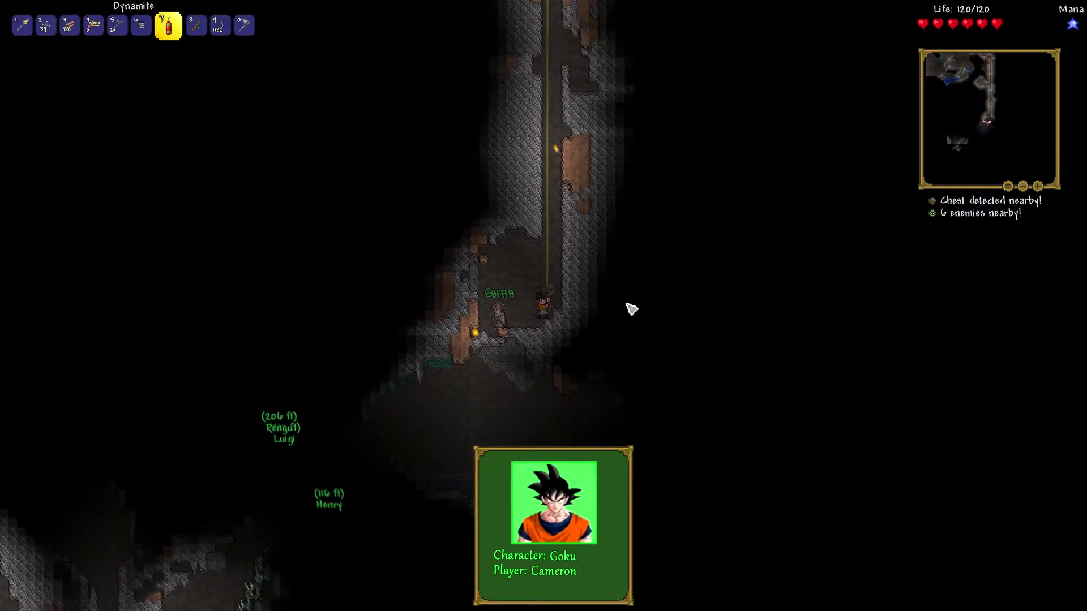
pyautogui.press('a')
pyautogui.scroll(-2, 626, 308)
pyautogui.scroll(-2, 626, 309)
pyautogui.click(429, 270)
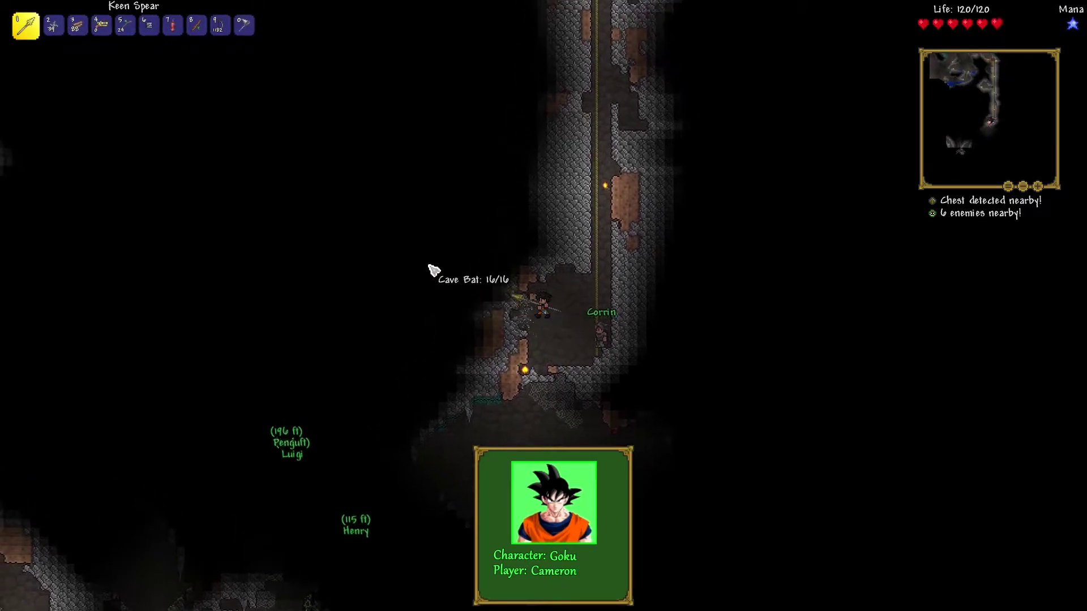
pyautogui.click(563, 385)
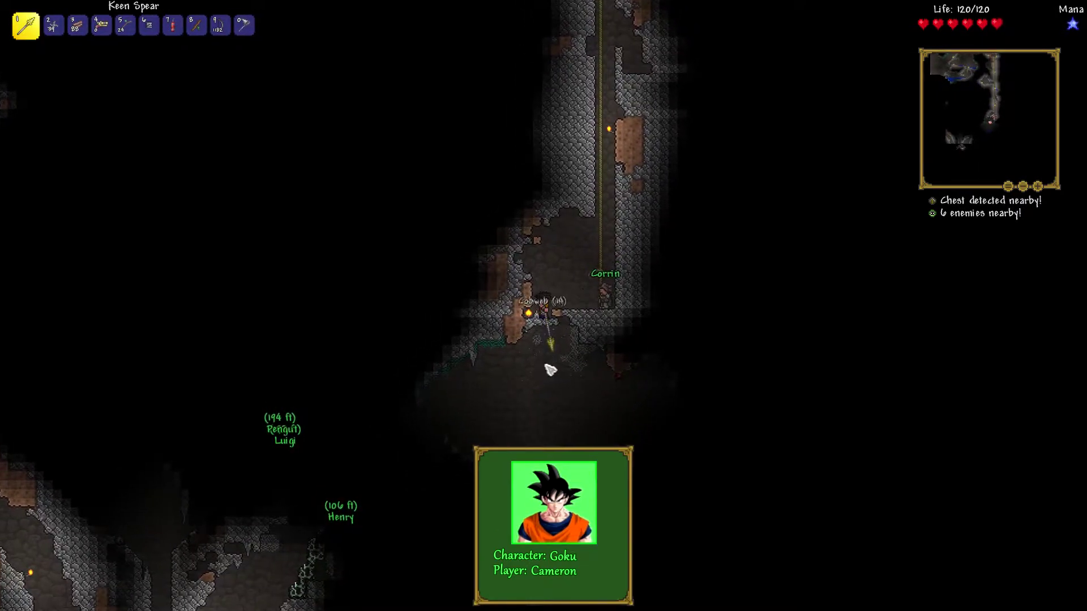
pyautogui.click(552, 368)
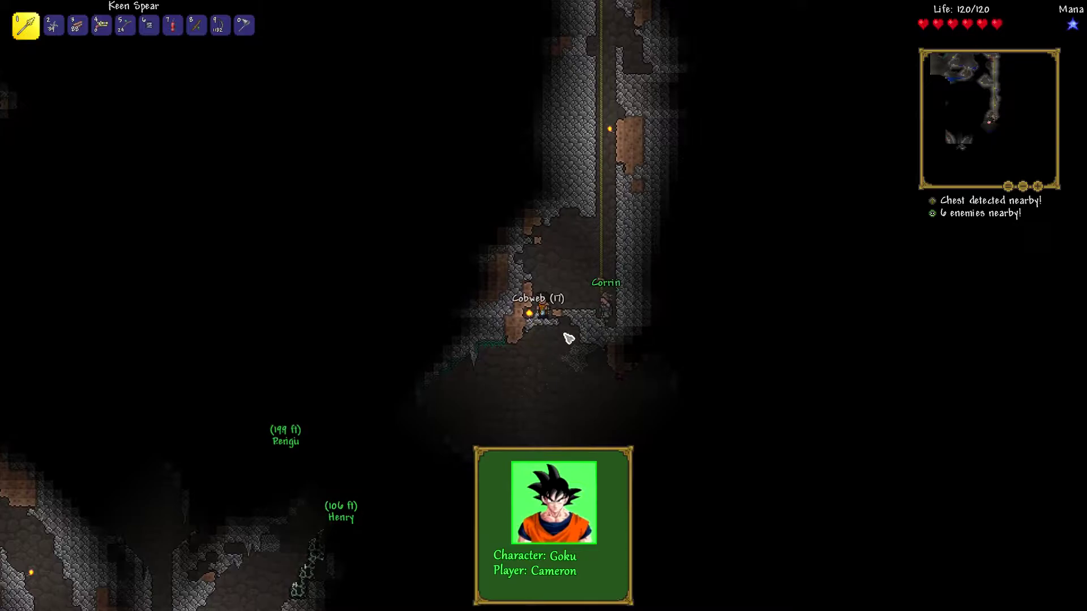
# Return the Dynamite to the inventory and walk right along the passage.
pyautogui.press('Escape')
pyautogui.click(185, 24)
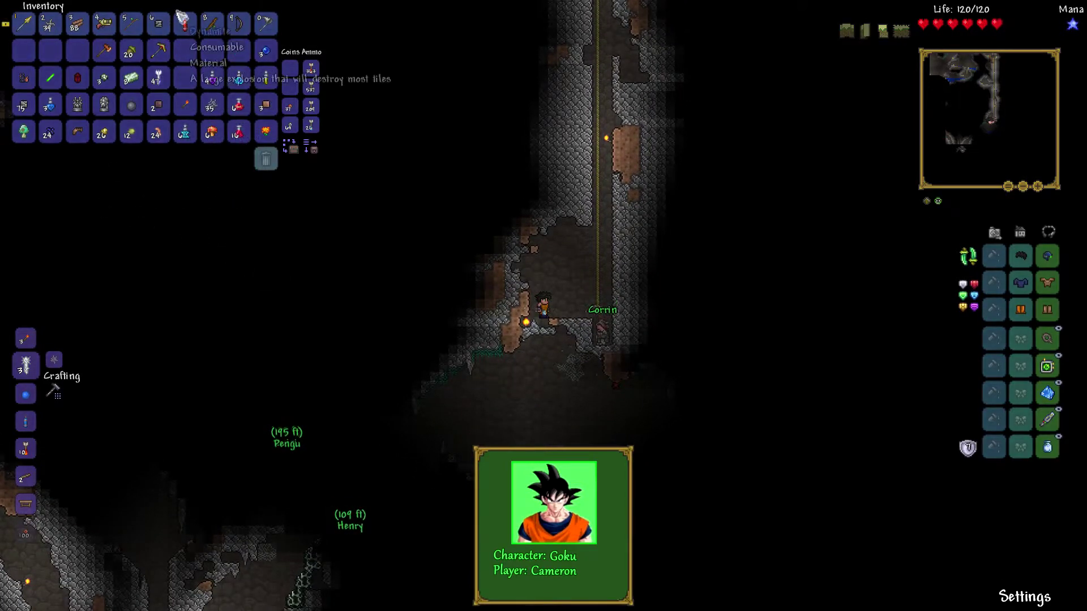
pyautogui.click(184, 79)
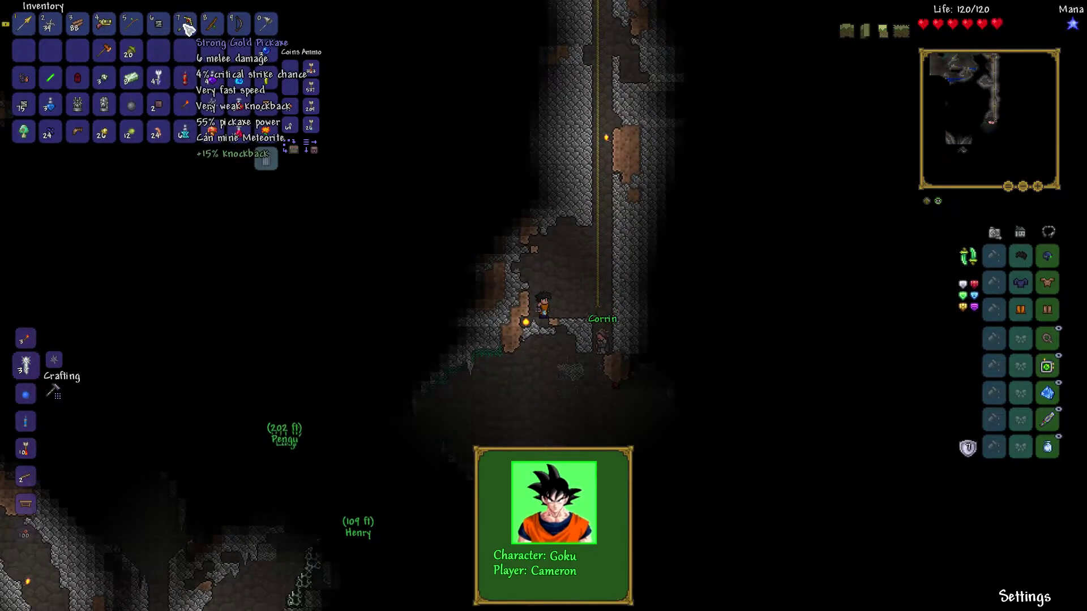
pyautogui.press('Escape')
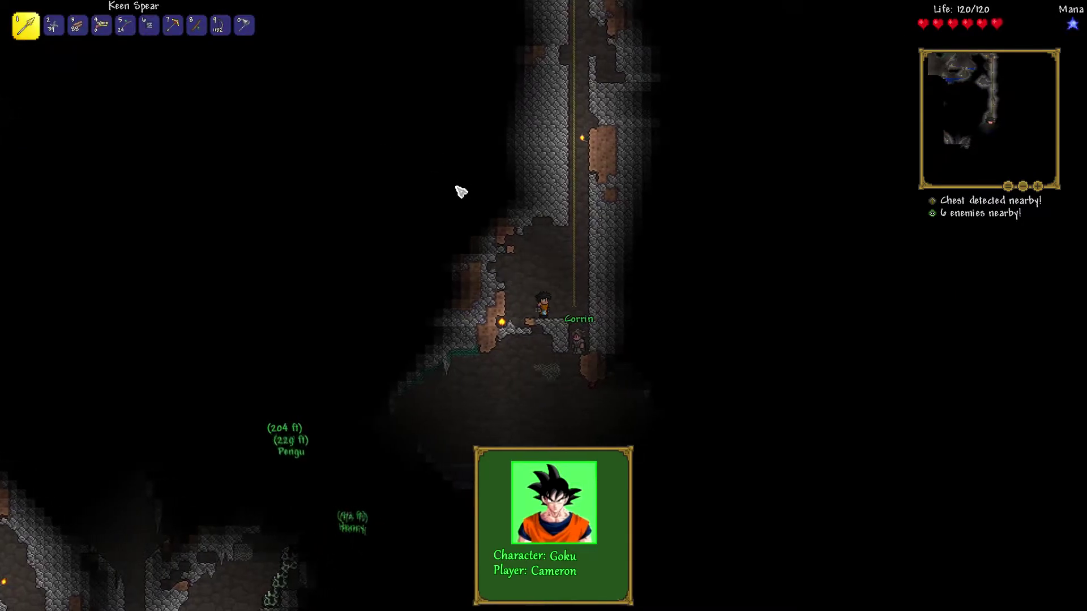
pyautogui.scroll(-5, 467, 188)
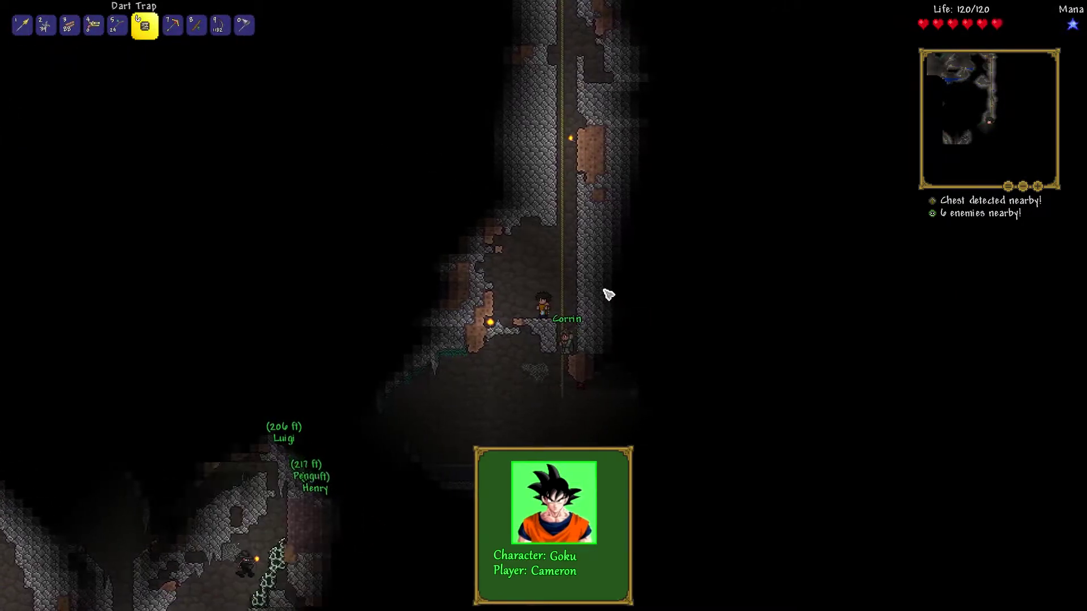
pyautogui.press('d')
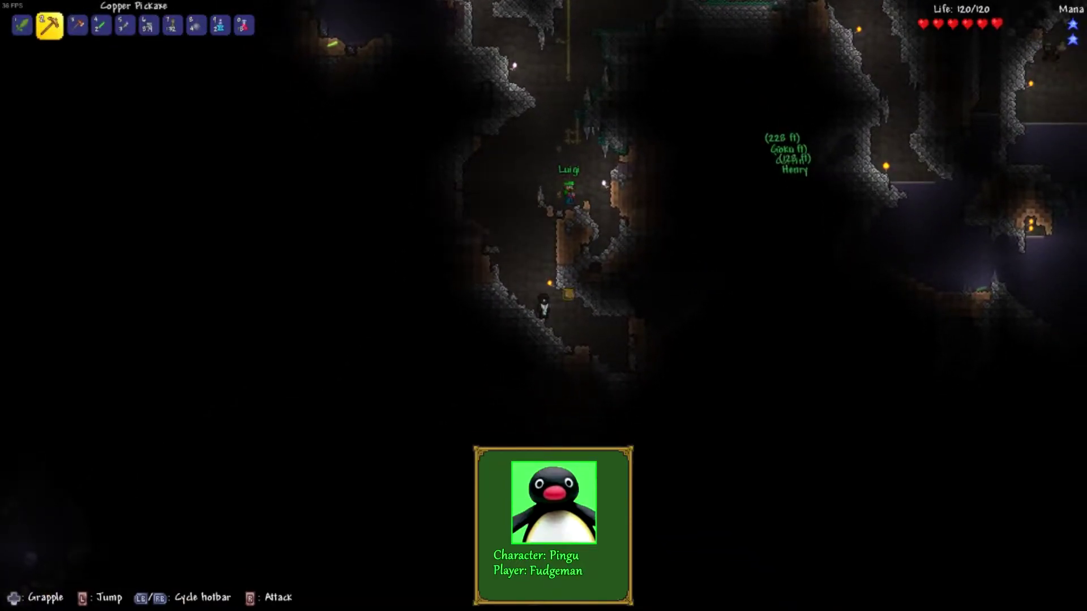
# Line up on the slope and mine the blocks beneath and beside the character.
pyautogui.press('d')
pyautogui.press('a')
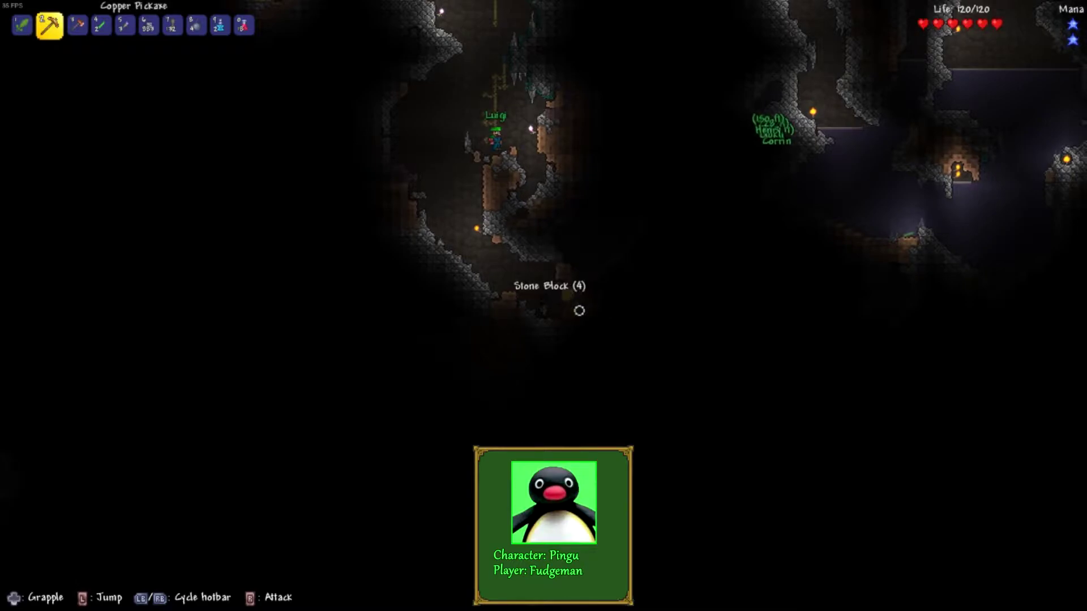
pyautogui.press('d')
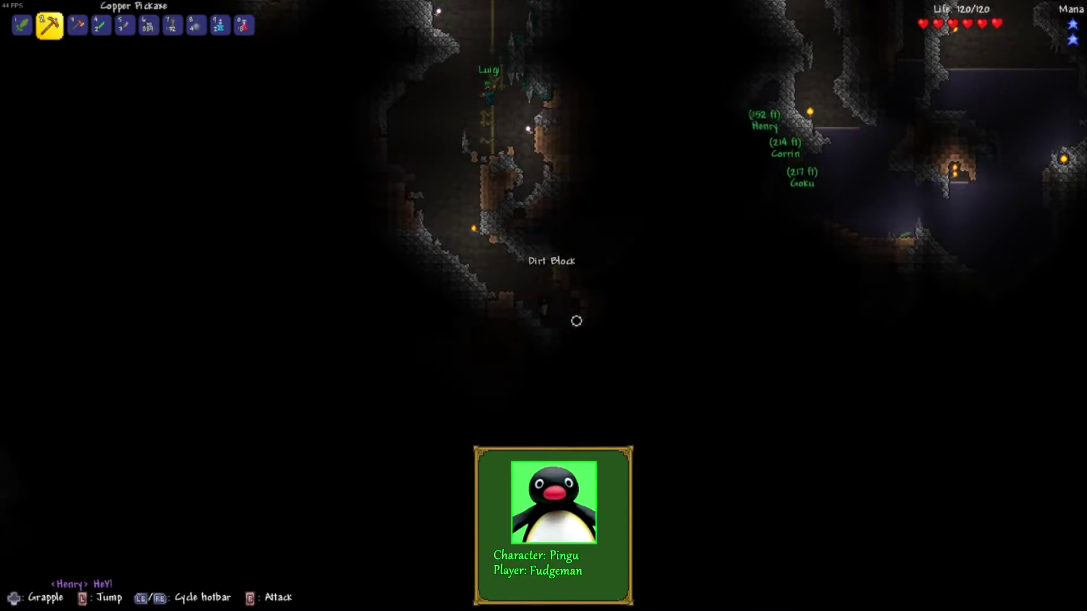
pyautogui.click(577, 321)
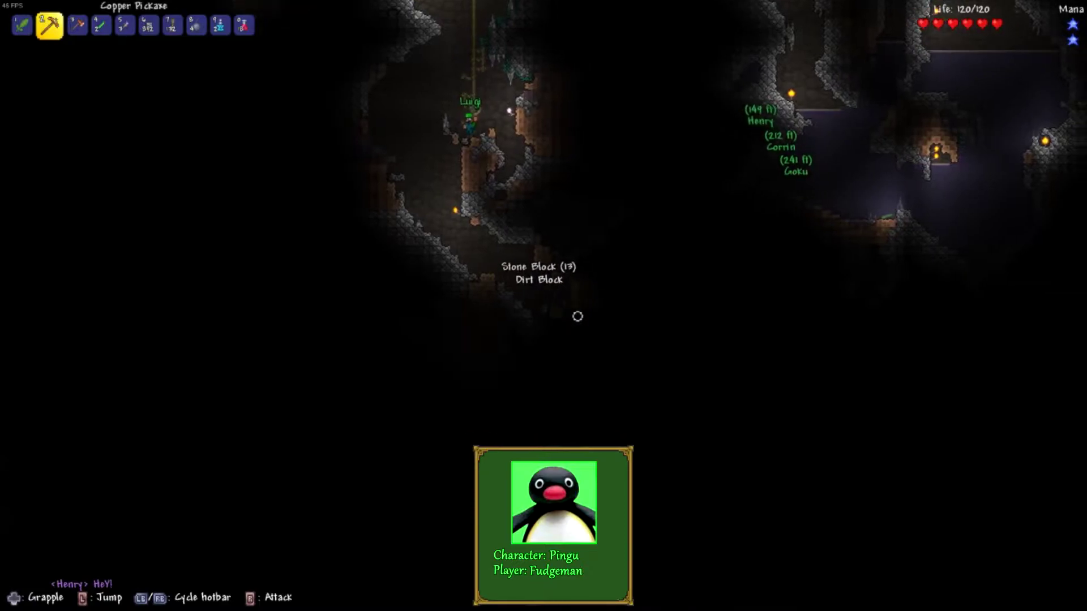
pyautogui.scroll(-1, 579, 316)
pyautogui.scroll(-1, 611, 365)
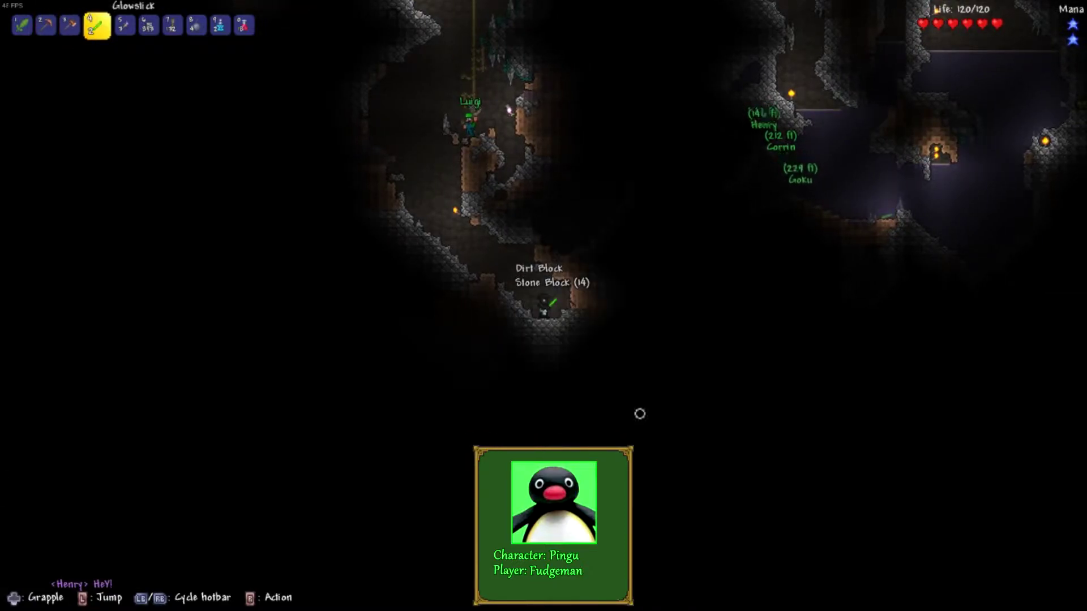
pyautogui.scroll(2, 572, 324)
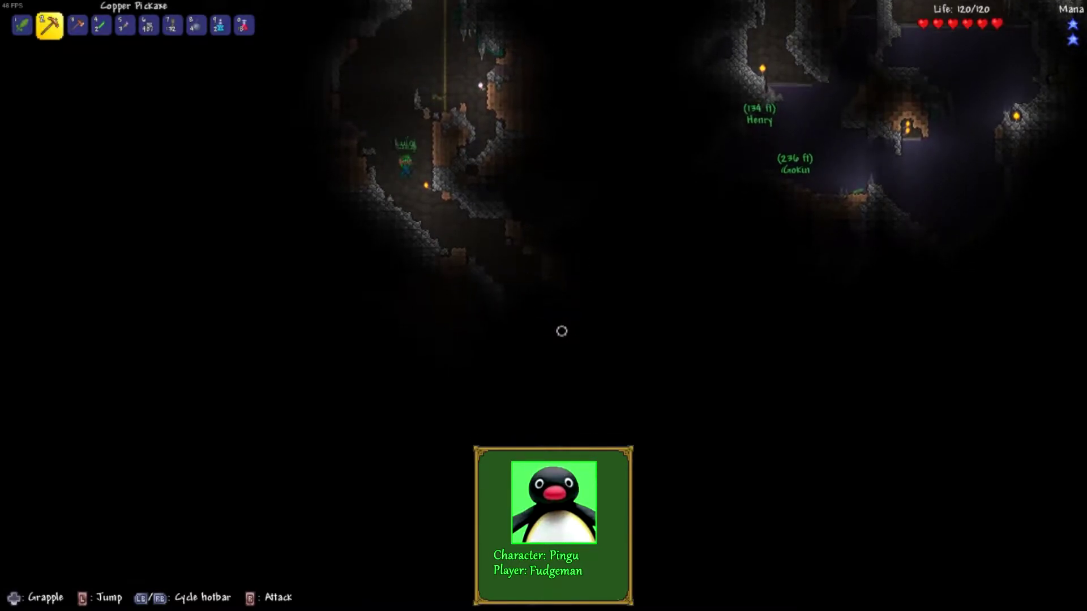
pyautogui.scroll(-3, 562, 329)
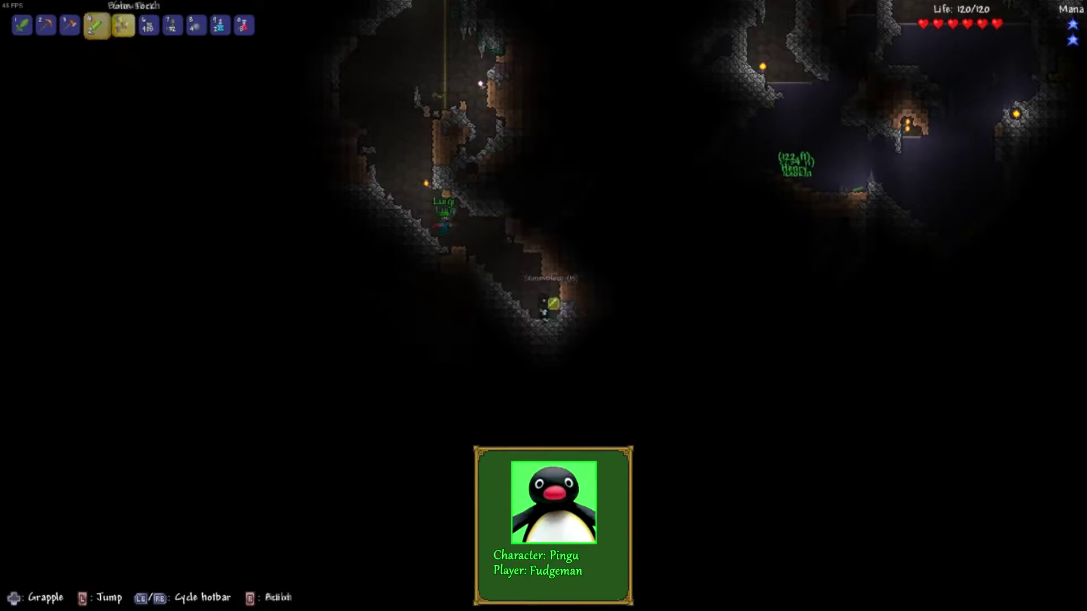
pyautogui.press('a')
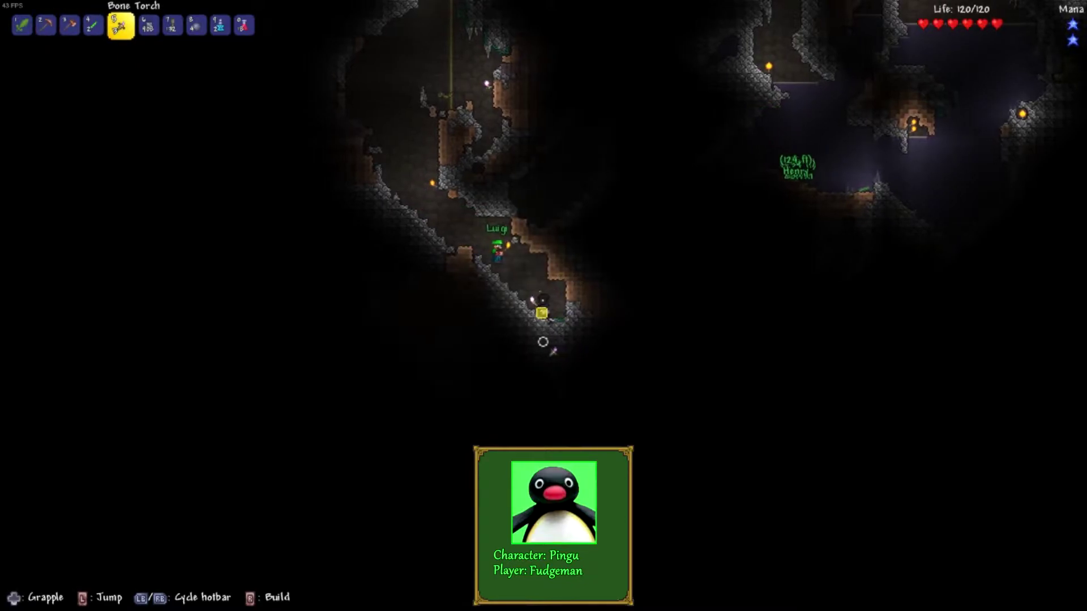
pyautogui.scroll(1, 542, 341)
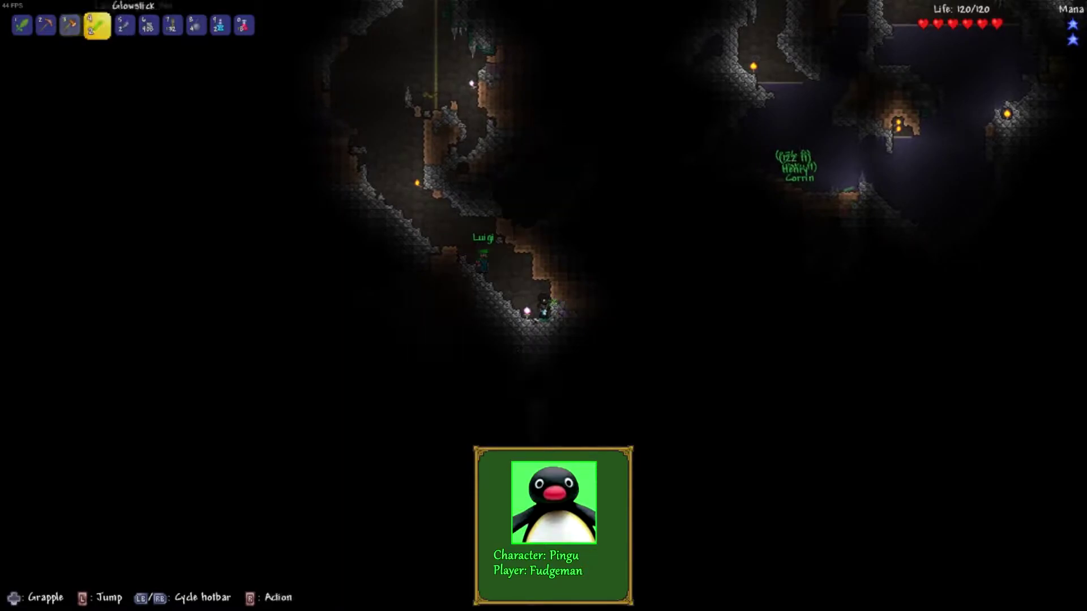
pyautogui.scroll(2, 543, 341)
pyautogui.click(579, 310)
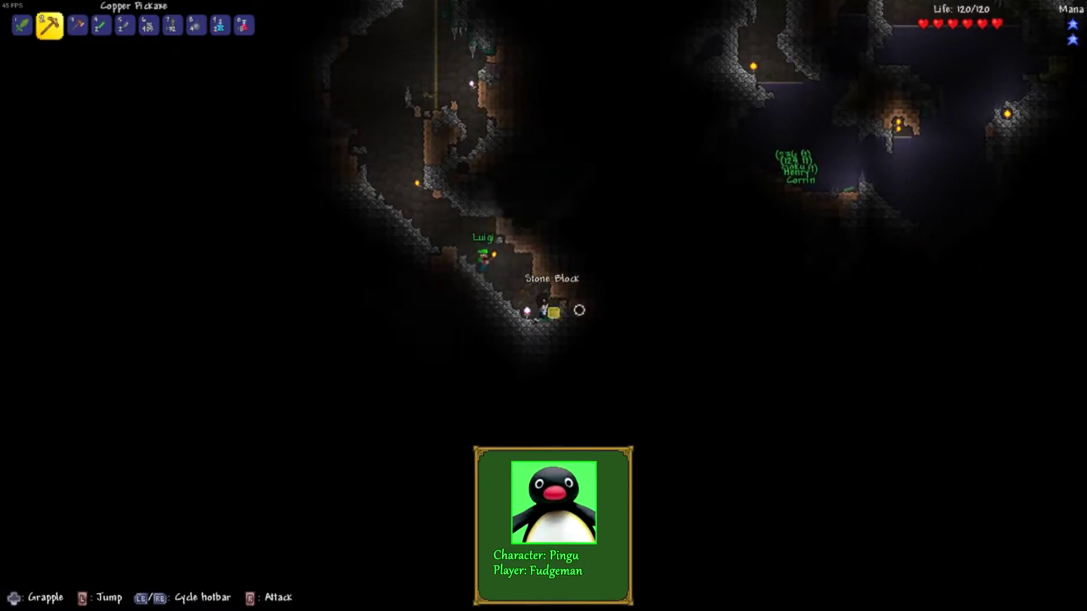
pyautogui.click(579, 310)
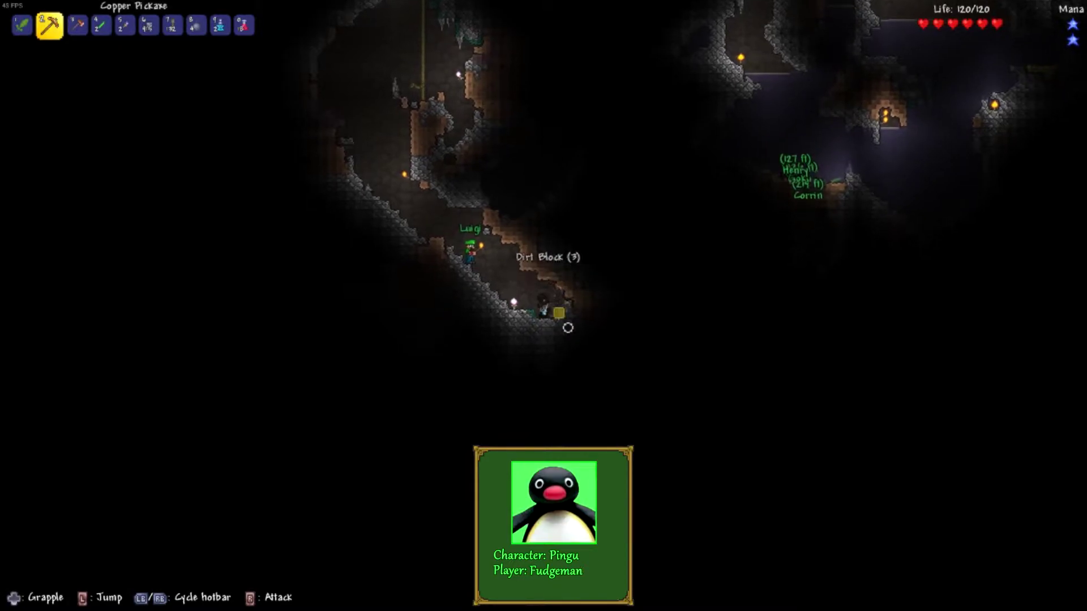
# Dig further down and left along the slope, collecting dirt and stone.
pyautogui.click(568, 328)
pyautogui.click(567, 326)
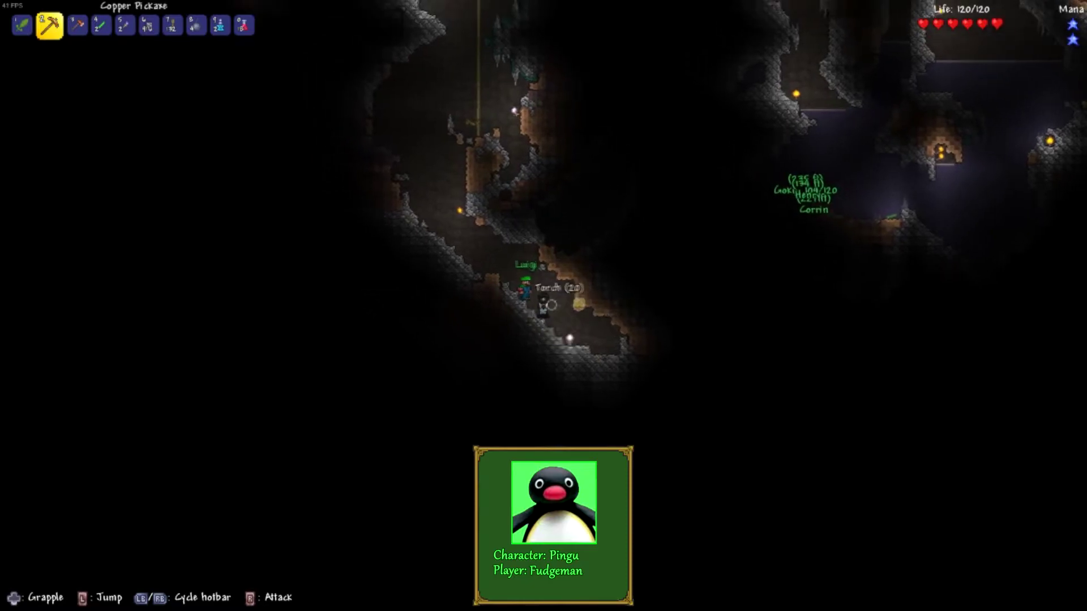
pyautogui.click(564, 338)
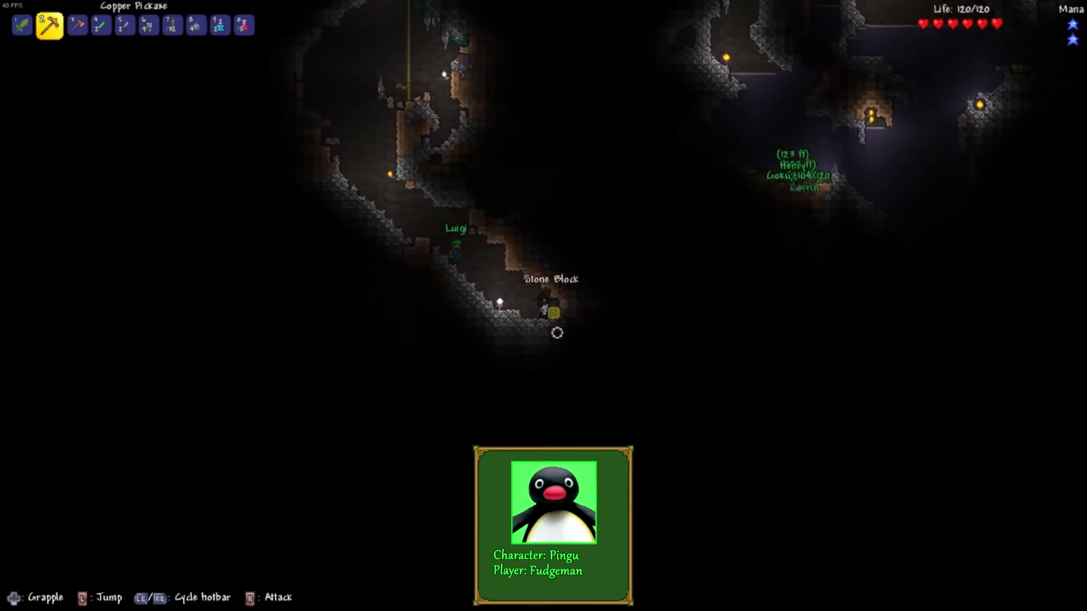
pyautogui.click(556, 332)
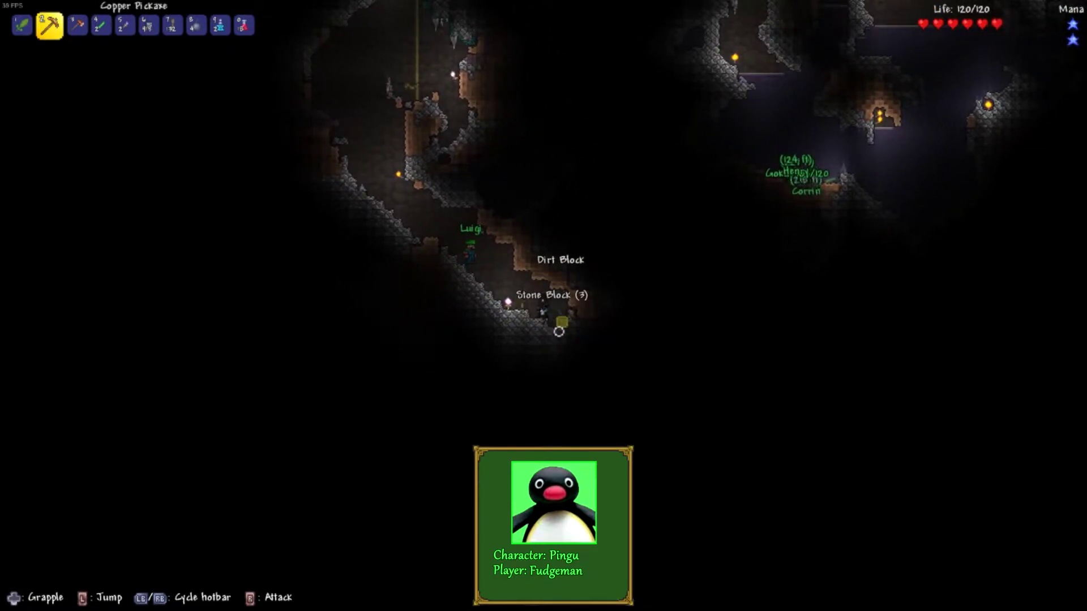
pyautogui.click(558, 331)
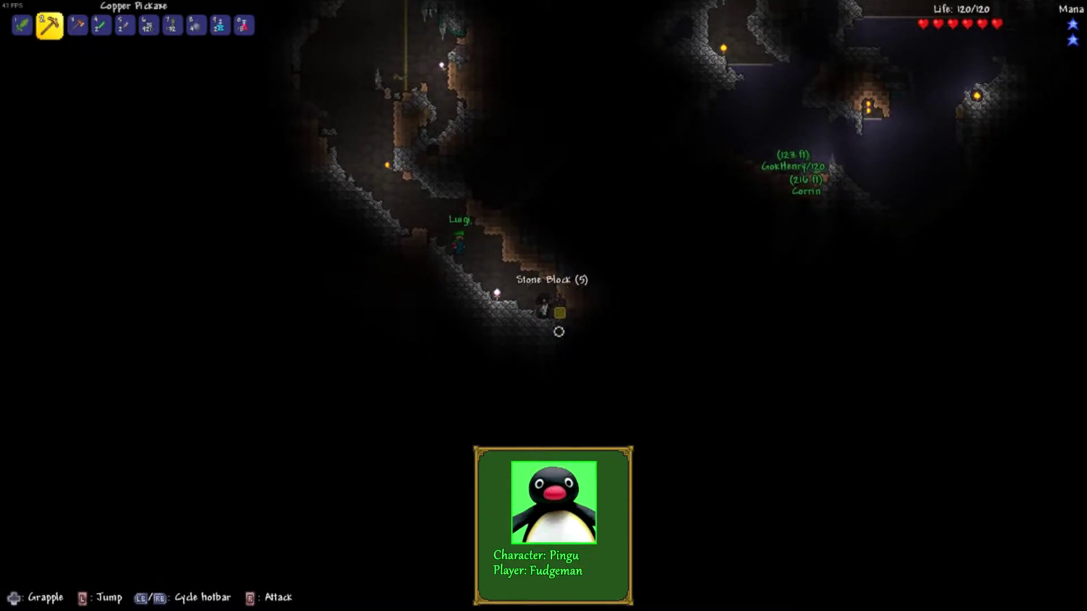
pyautogui.click(560, 332)
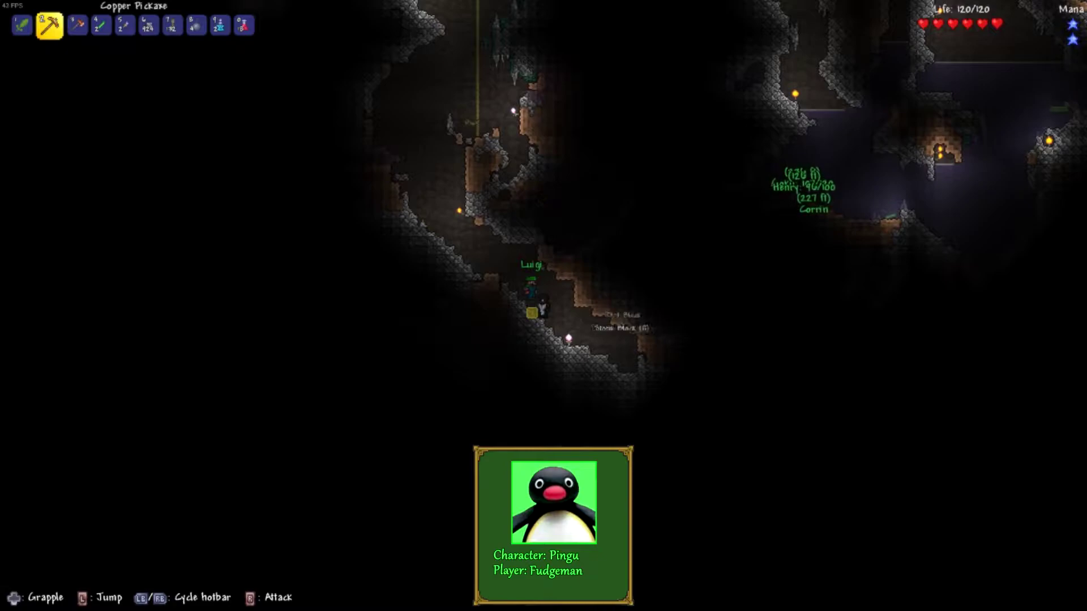
pyautogui.click(561, 336)
# Walk down the dug-out cave slope.
pyautogui.press('d')
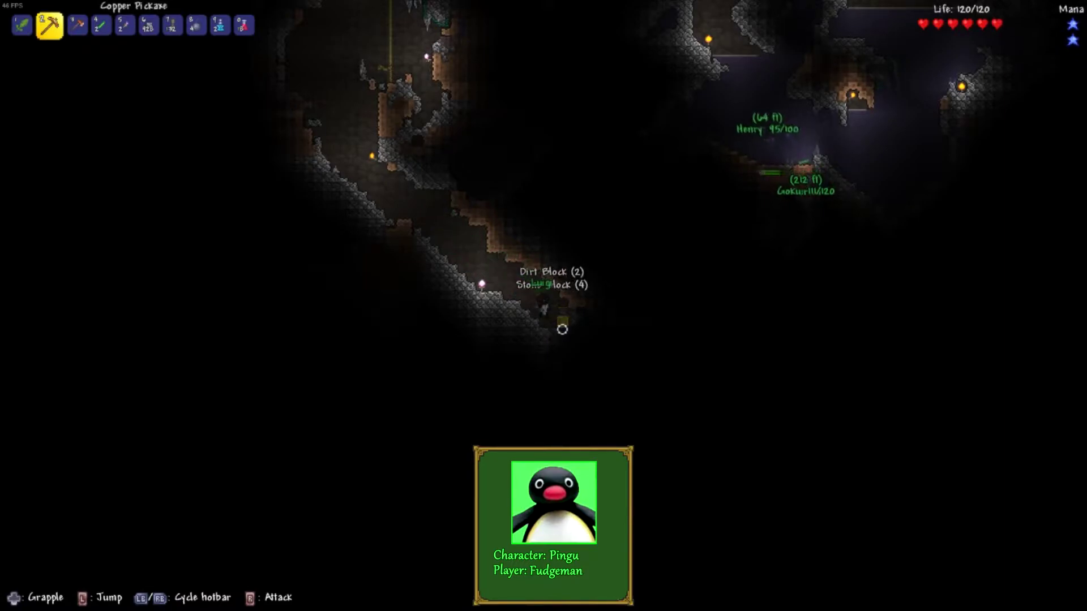
pyautogui.press('a')
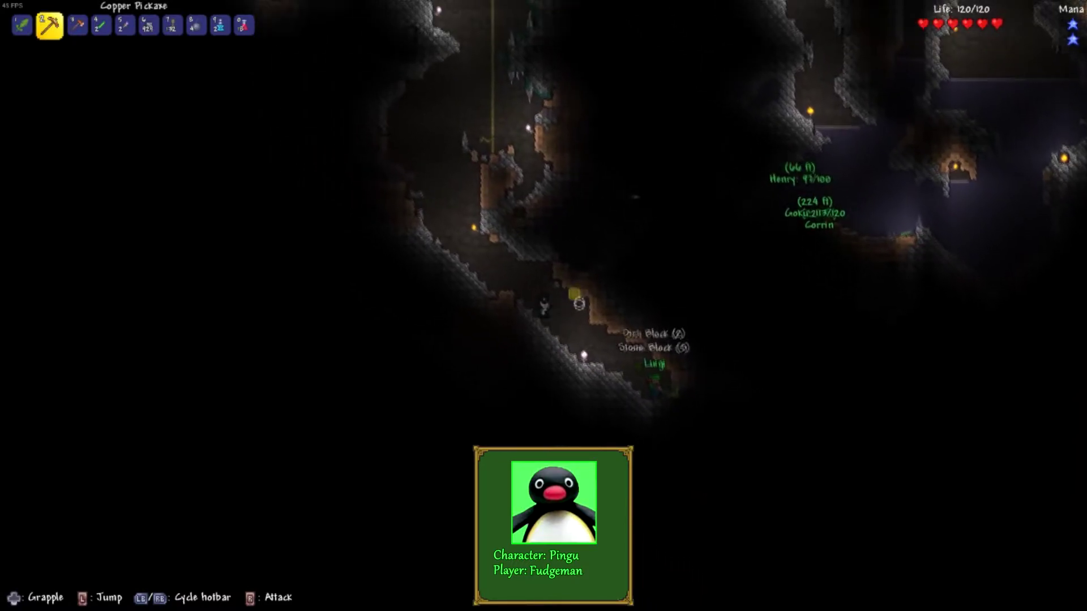
pyautogui.press('d')
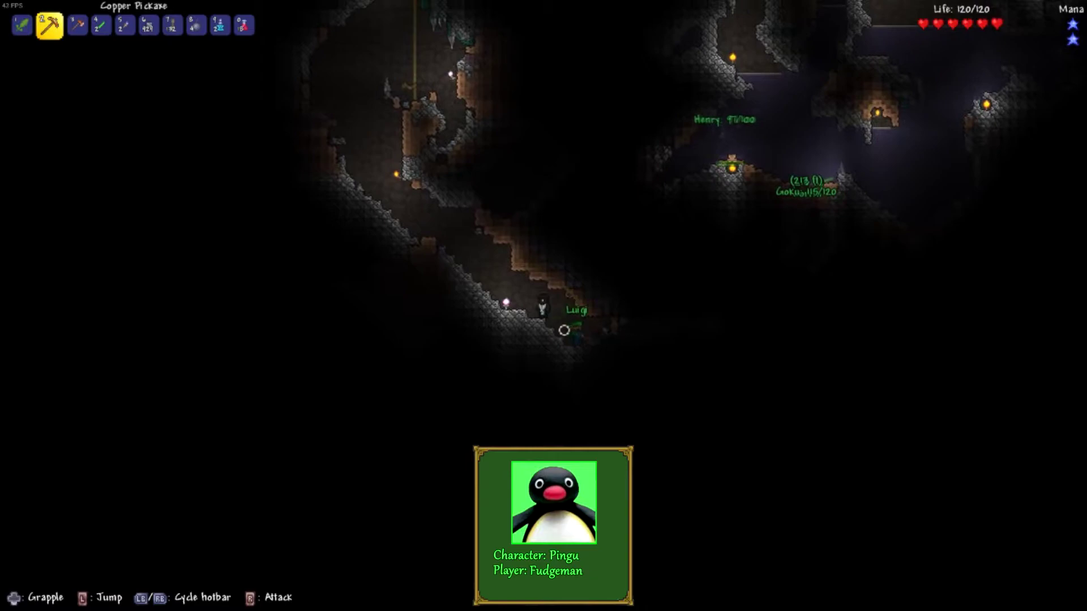
pyautogui.press('d')
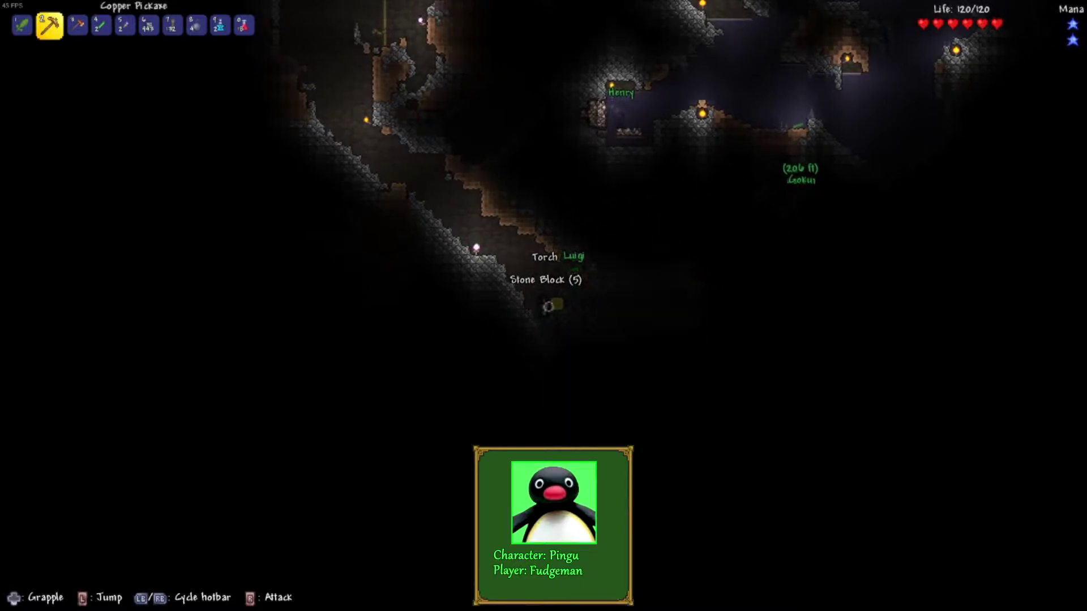
pyautogui.scroll(-2, 547, 304)
pyautogui.scroll(-1, 548, 304)
pyautogui.scroll(2, 678, 328)
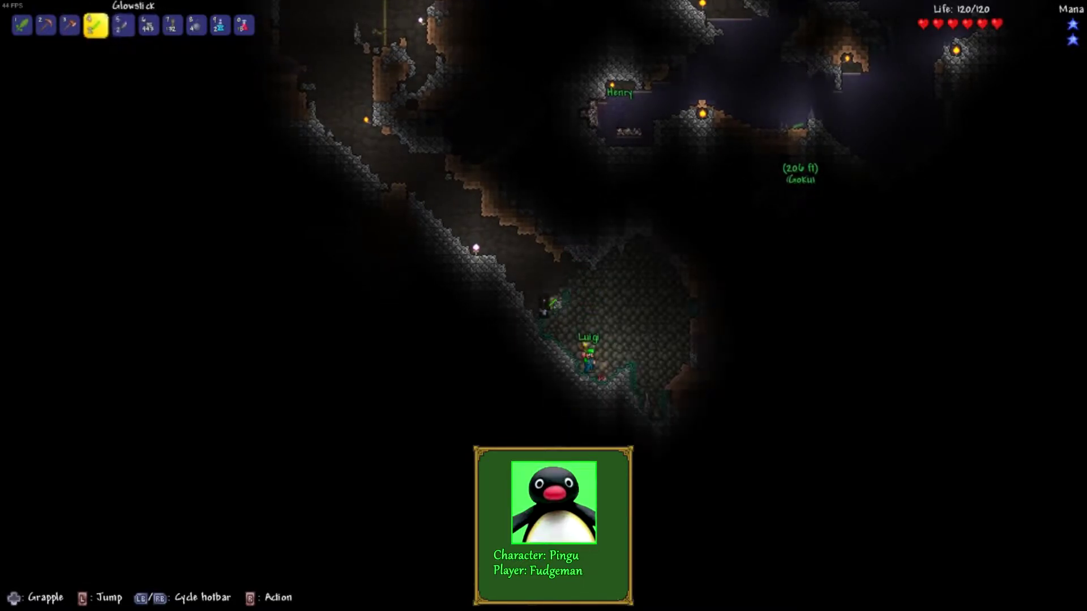
pyautogui.scroll(2, 579, 305)
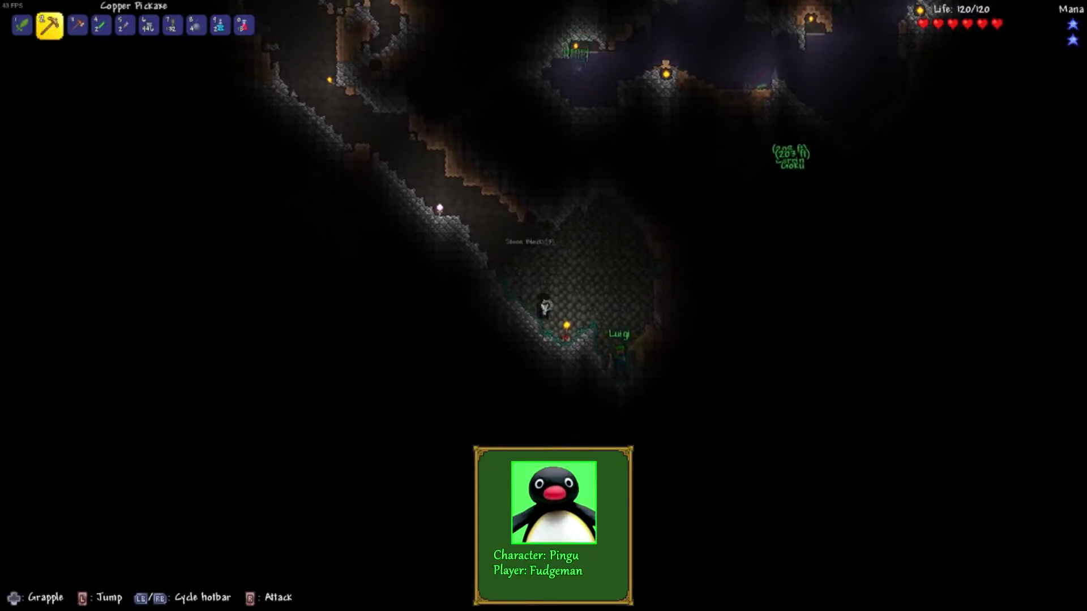
pyautogui.scroll(-2, 543, 307)
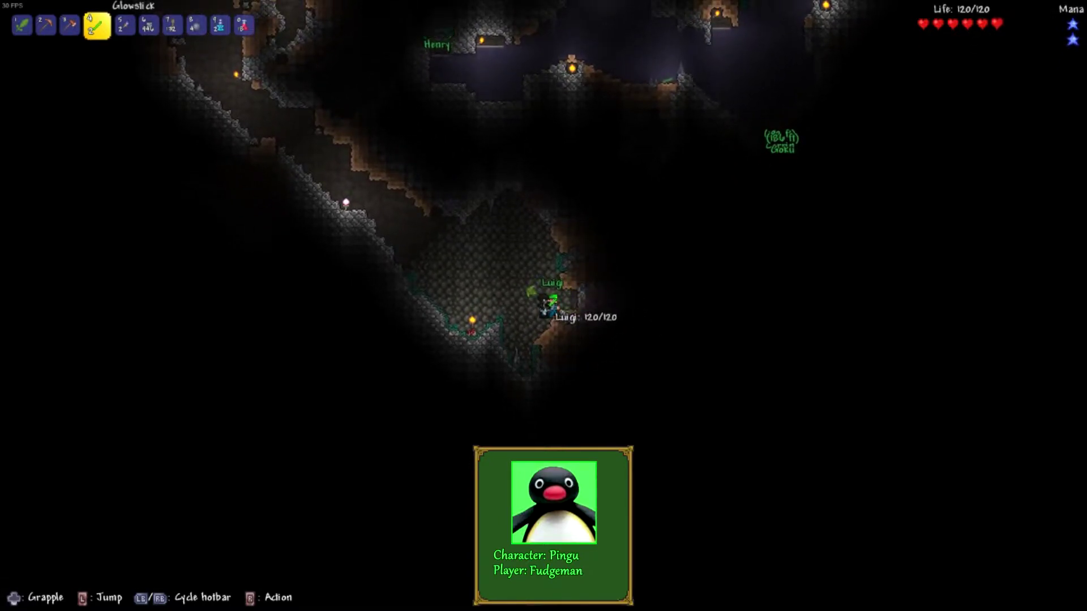
pyautogui.scroll(1, 579, 318)
pyautogui.scroll(1, 579, 318)
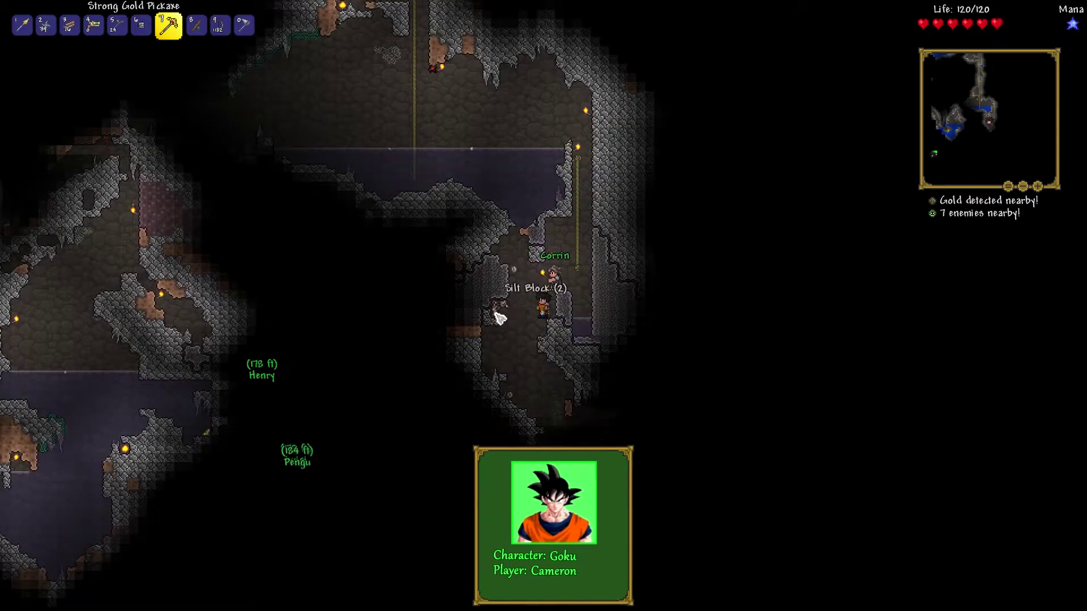
# Mine the first Iron Ore with the gold pickaxe, then go back to the torch.
pyautogui.press('7')
pyautogui.click(504, 311)
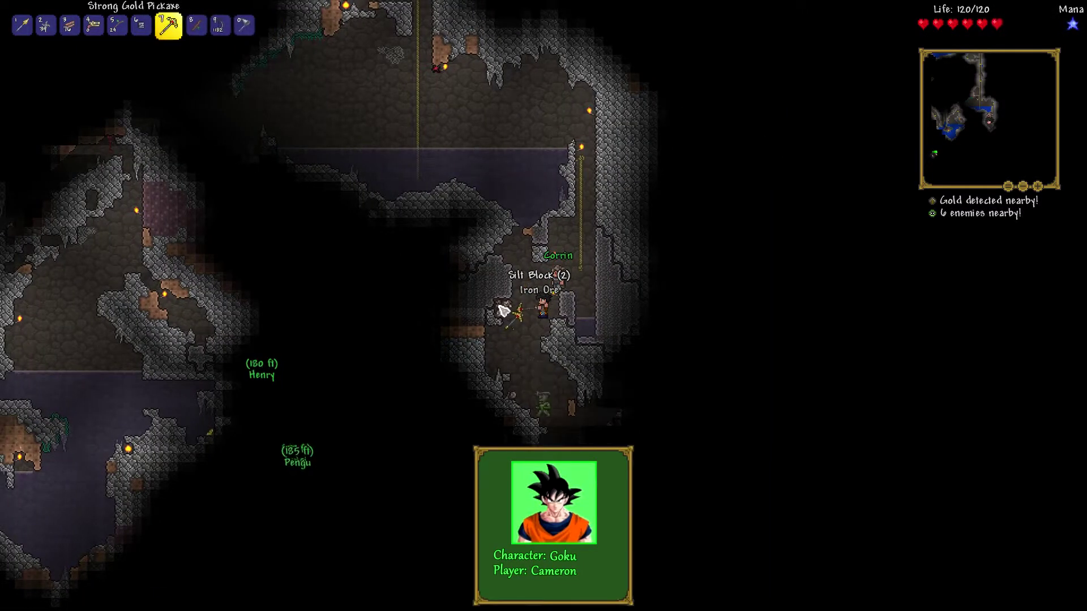
pyautogui.press('0')
pyautogui.press('7')
pyautogui.click(507, 313)
pyautogui.press('0')
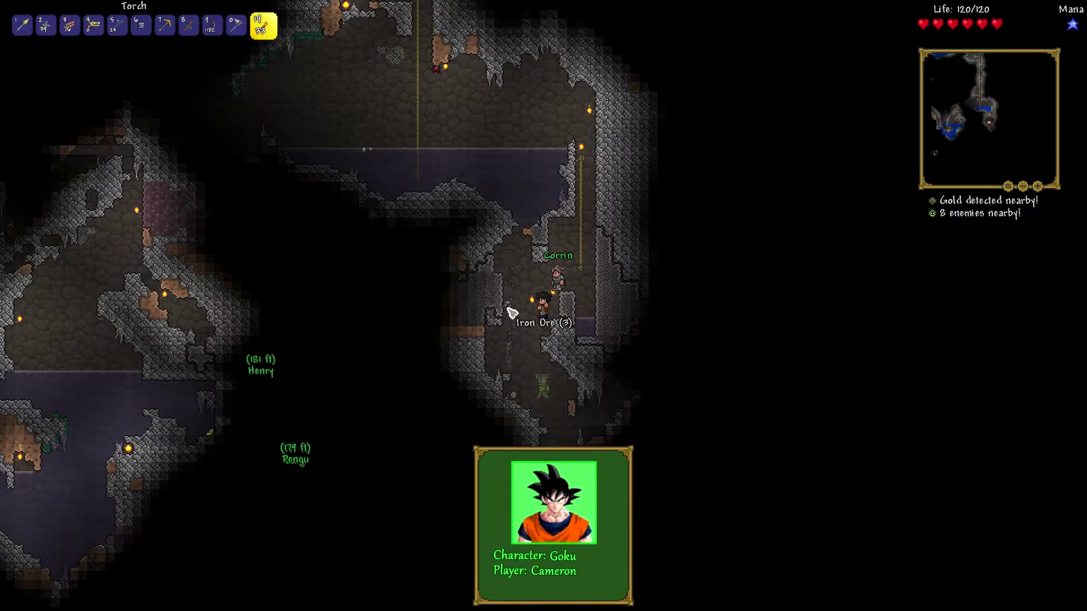
pyautogui.press('6')
pyautogui.press('0')
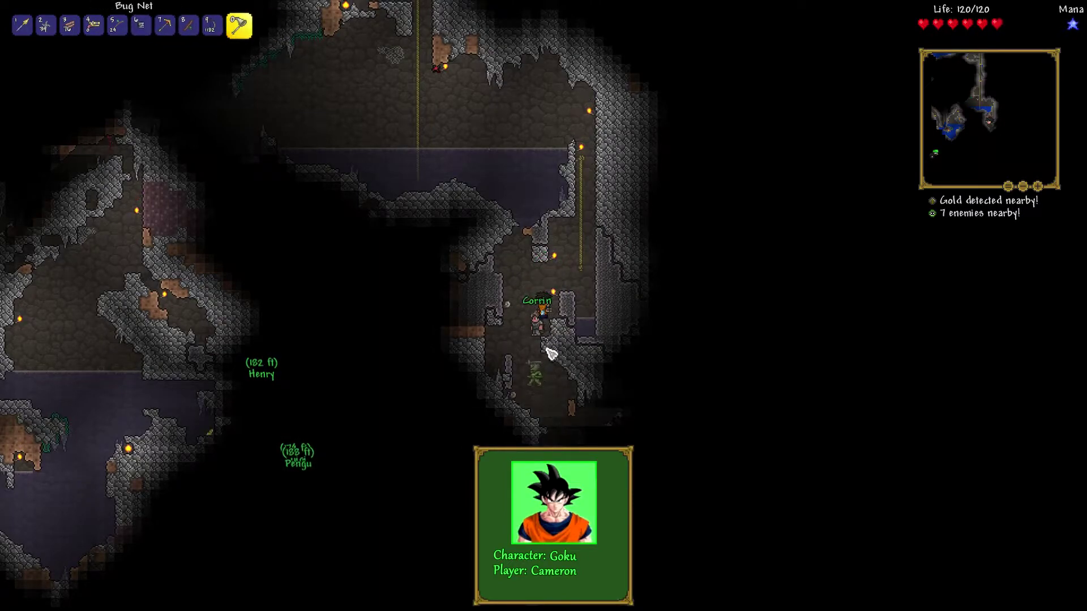
# Ready the spear, head down into the cave to fight, then hold the torch again.
pyautogui.press('1')
pyautogui.press('a')
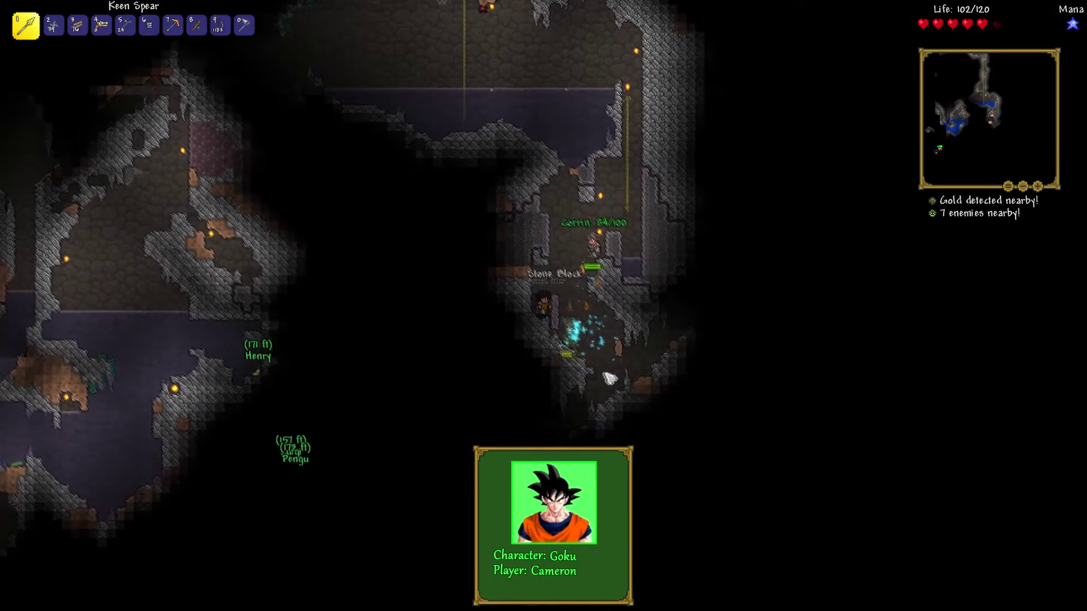
pyautogui.press('space')
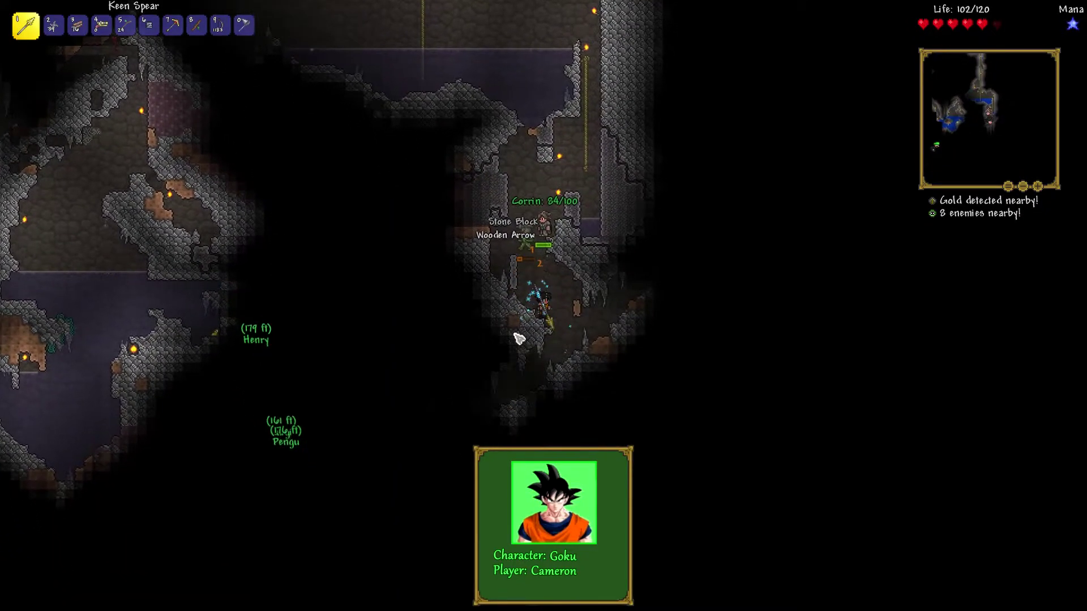
pyautogui.press('d')
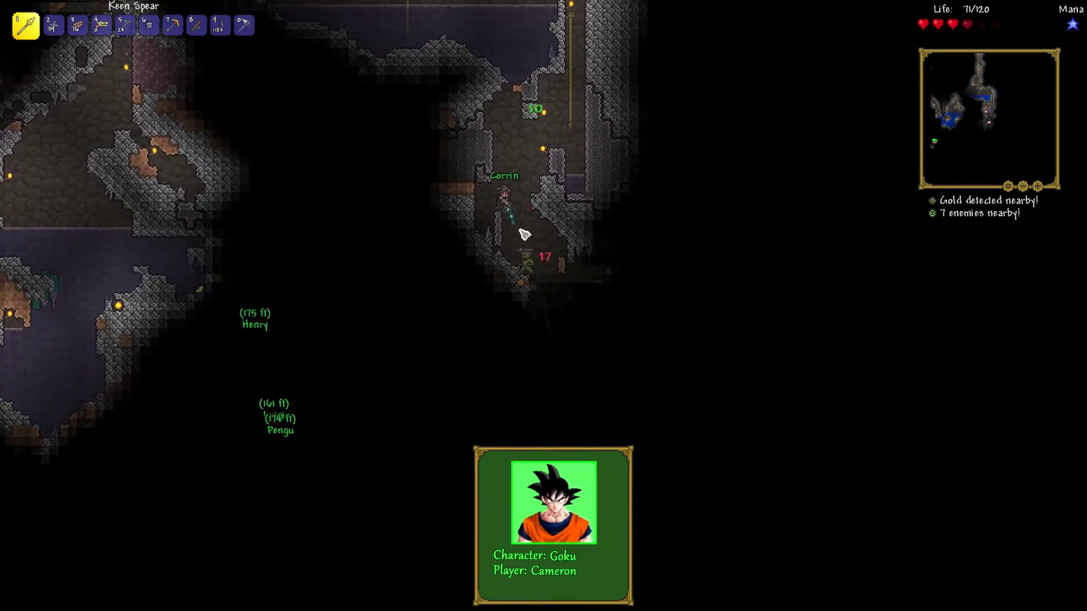
pyautogui.press('d')
pyautogui.press('0')
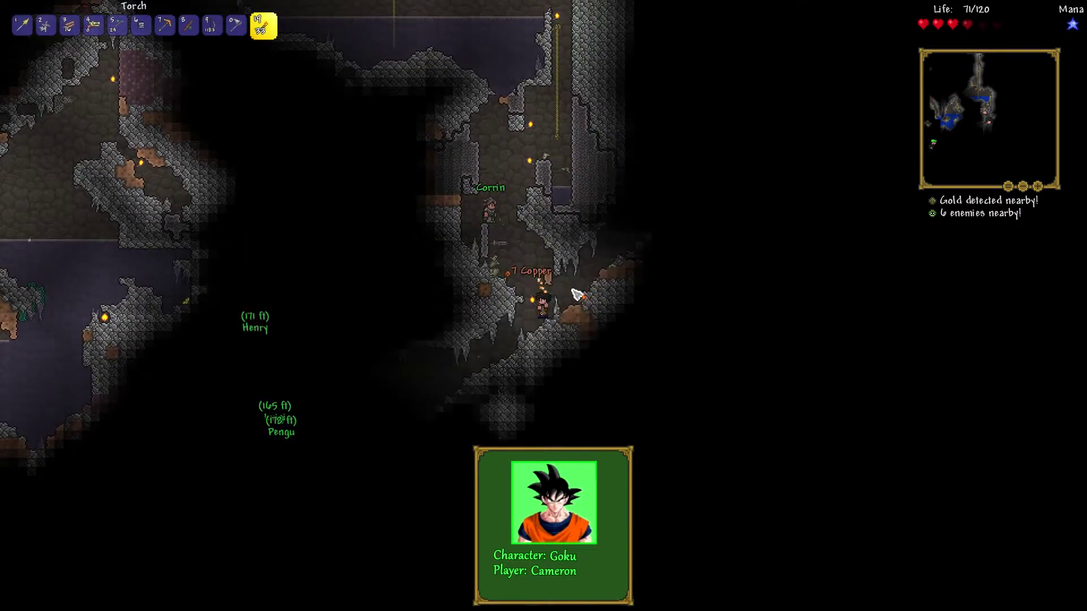
# Climb up and right through the cave passage, swapping between pickaxe and torch.
pyautogui.press('space')
pyautogui.press('d')
pyautogui.press('7')
pyautogui.press('0')
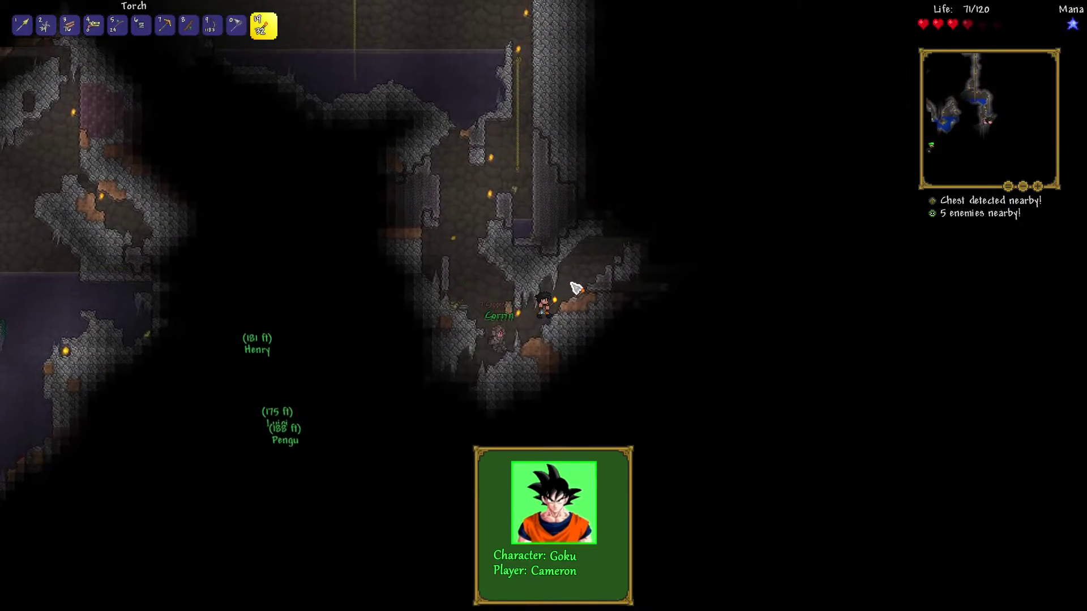
pyautogui.press('d')
pyautogui.press('7')
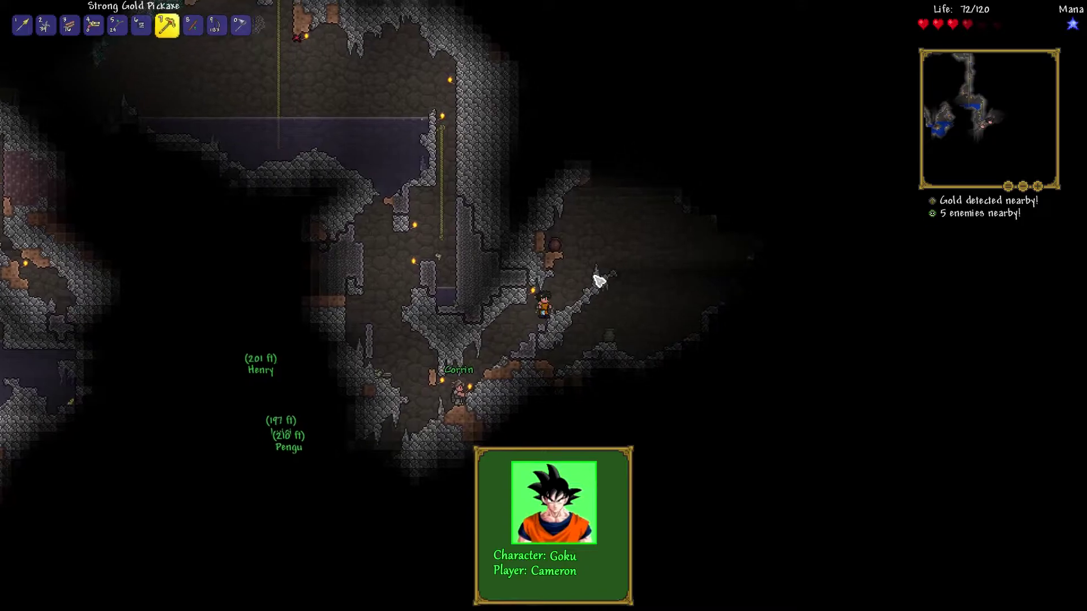
pyautogui.press('0')
pyautogui.press('d')
pyautogui.scroll(-4, 585, 283)
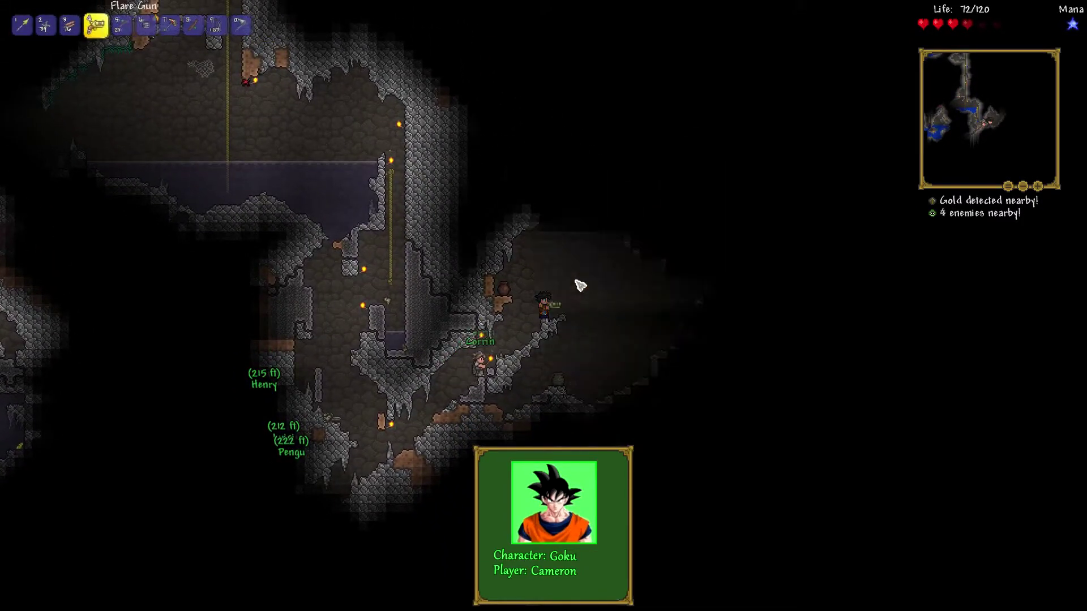
pyautogui.scroll(-2, 580, 287)
# Move down the slope toward the Iron Ore deposit.
pyautogui.press('d')
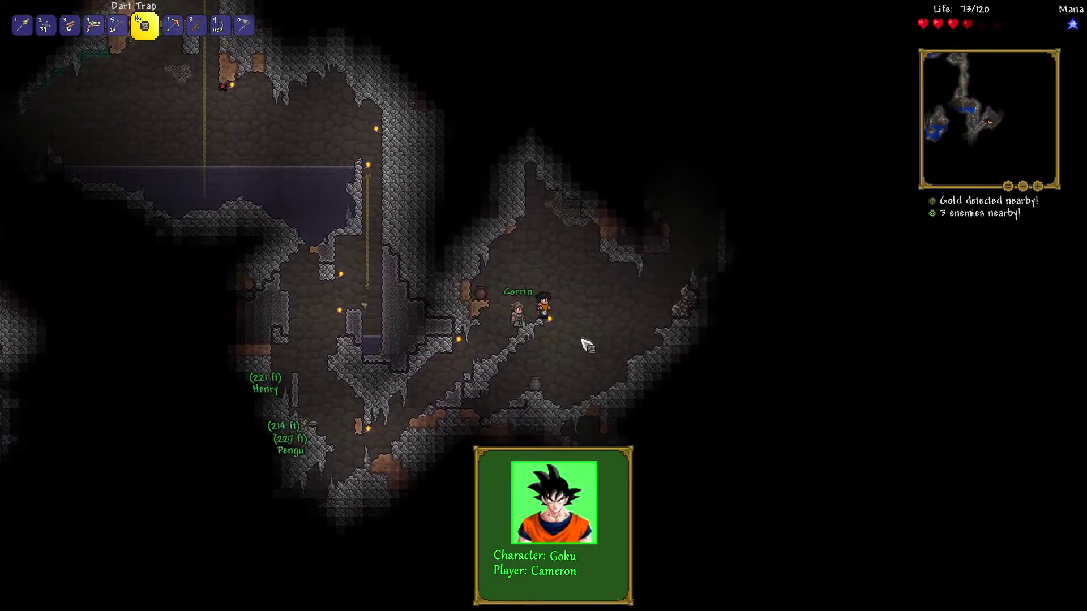
pyautogui.press('7')
pyautogui.press('0')
pyautogui.press('d')
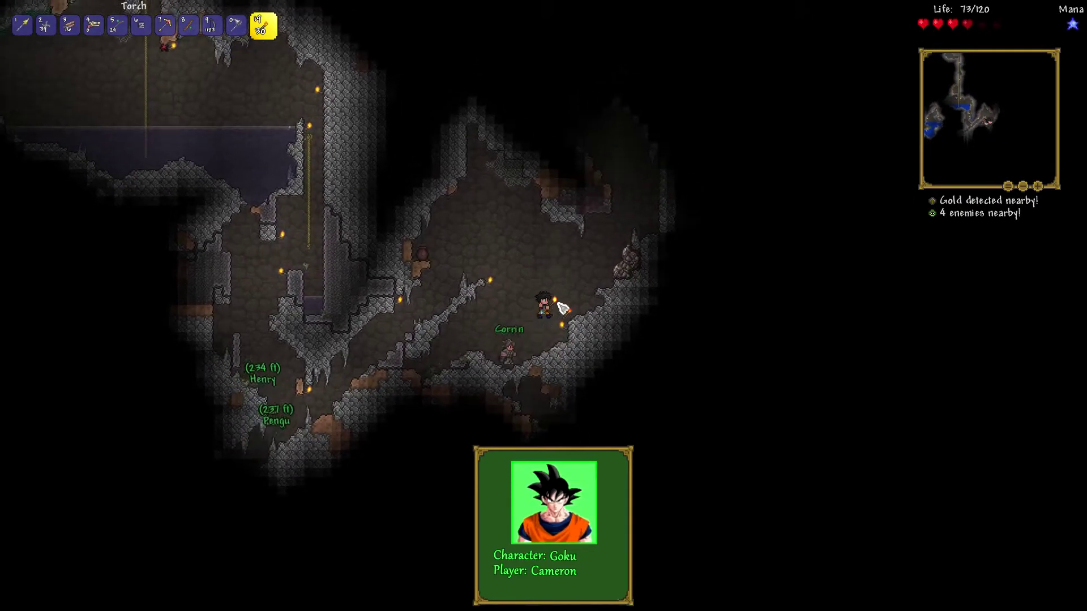
pyautogui.press('d')
pyautogui.scroll(3, 575, 289)
pyautogui.scroll(1, 556, 318)
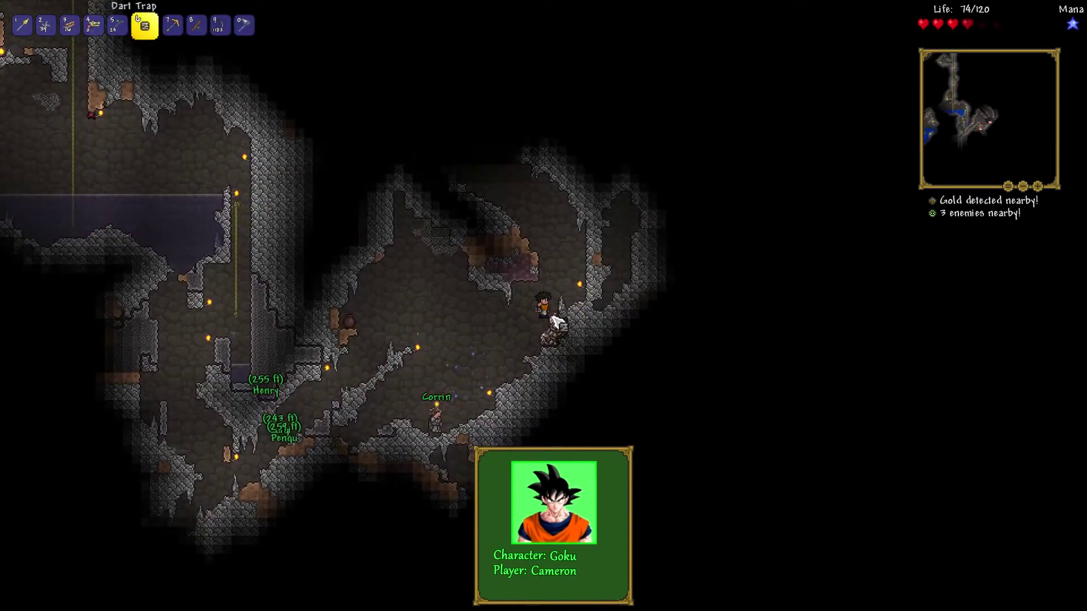
pyautogui.scroll(-1, 553, 326)
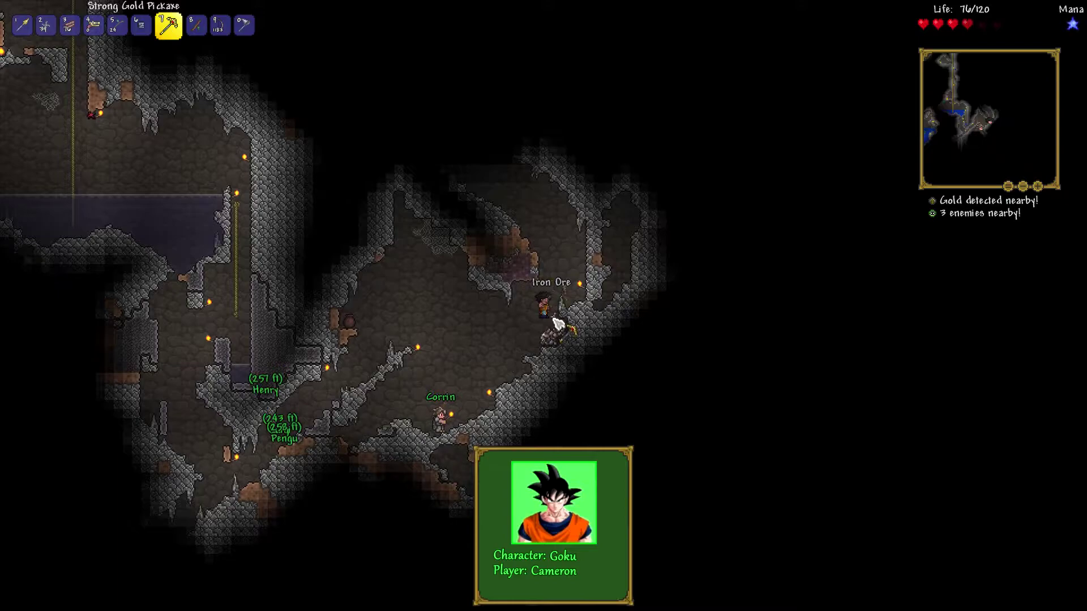
# Mine three pieces of the Iron Ore vein, then jump out of the pocket.
pyautogui.click(558, 323)
pyautogui.click(554, 324)
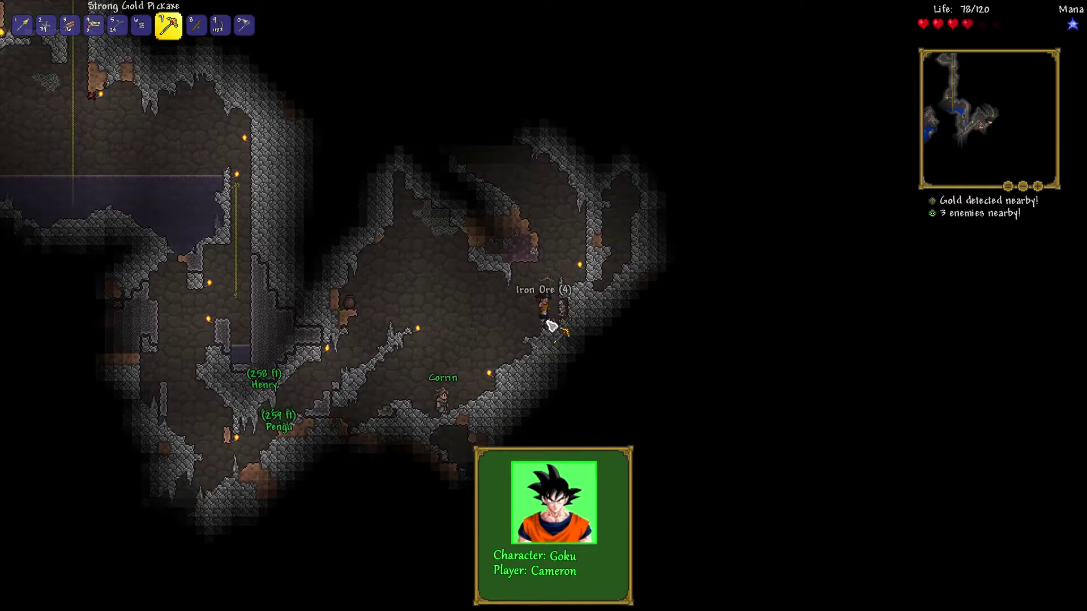
pyautogui.click(553, 327)
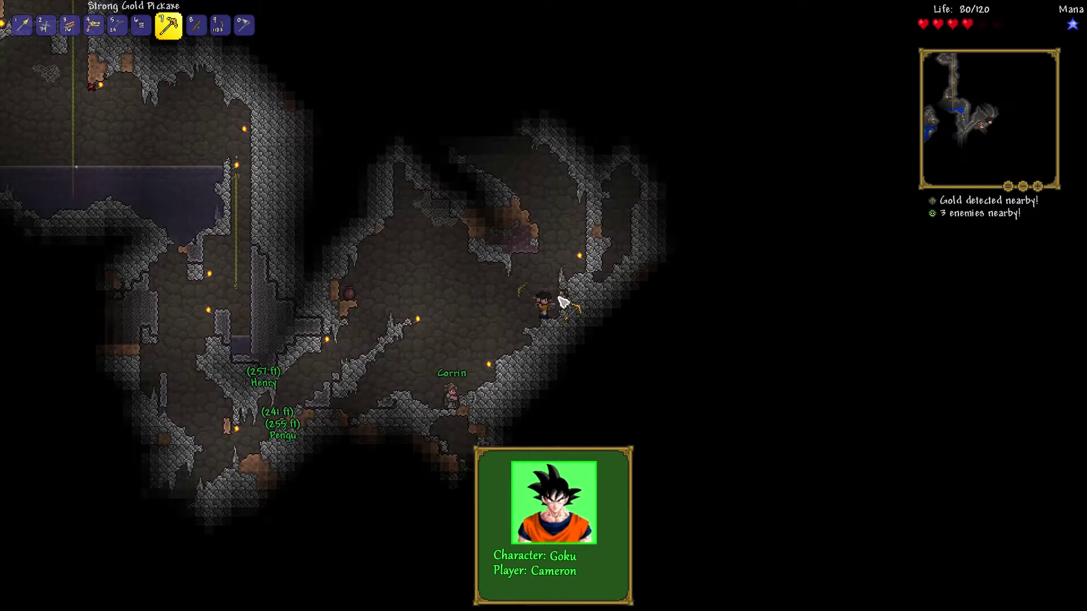
pyautogui.press('space')
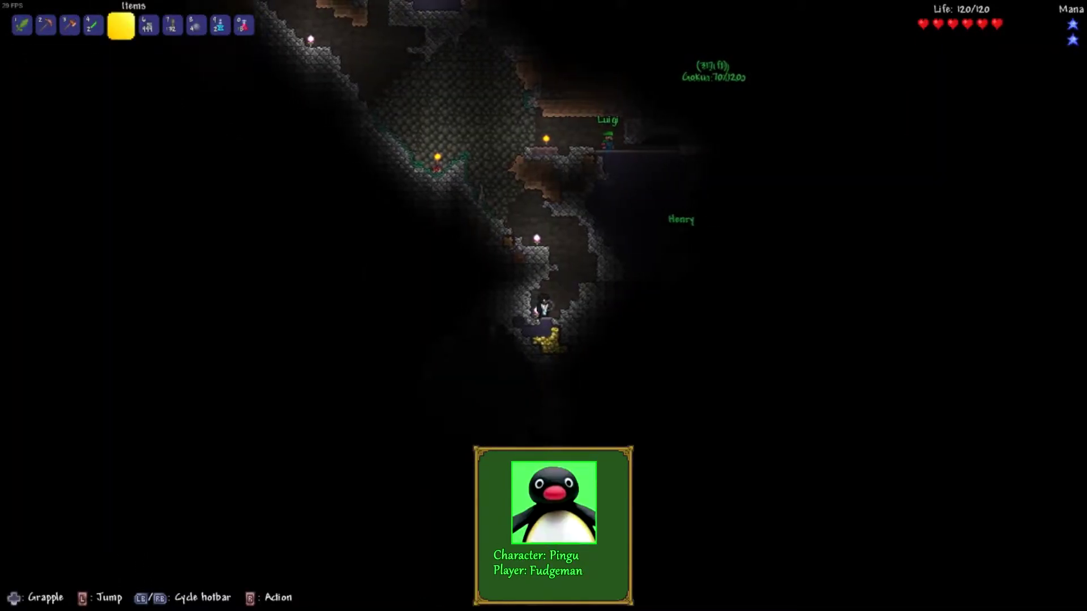
pyautogui.scroll(2, 497, 307)
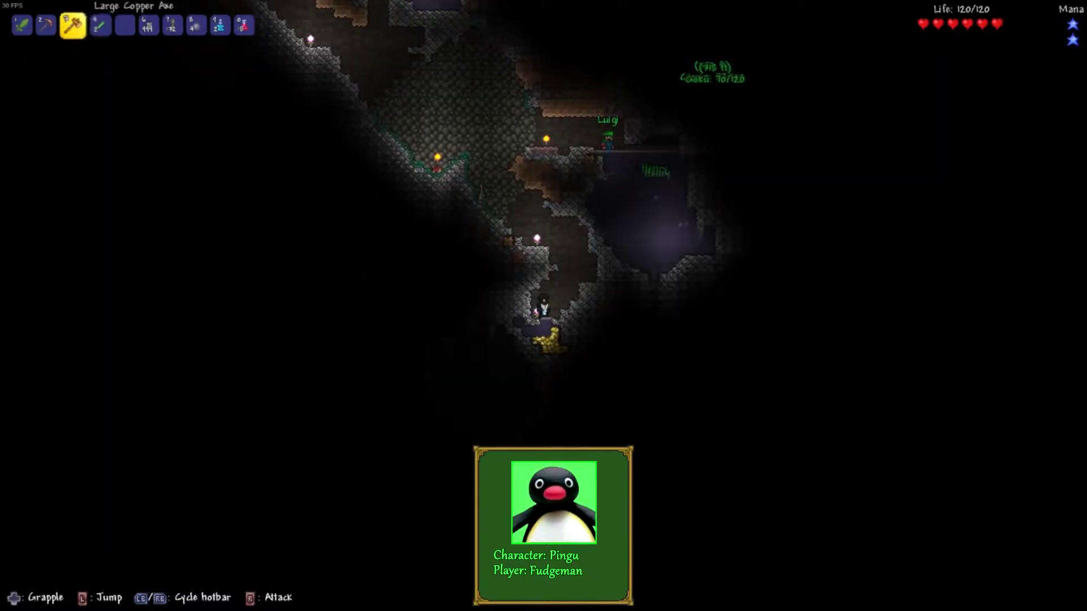
pyautogui.scroll(1, 497, 306)
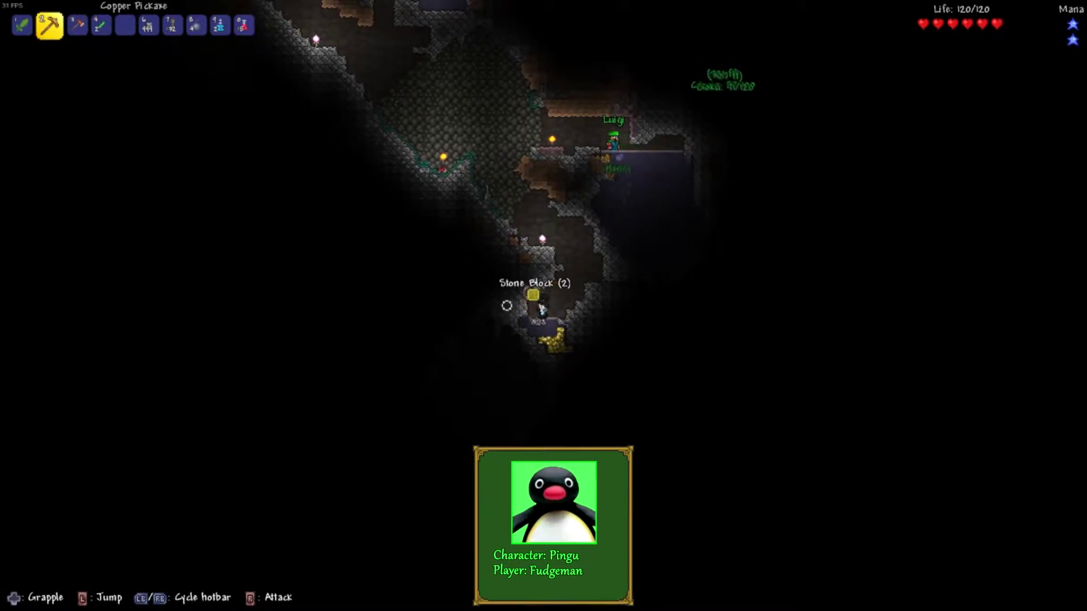
# Mine five stone tiles beside the narrow ledge with the Copper Pickaxe, then change tools.
pyautogui.click(506, 305)
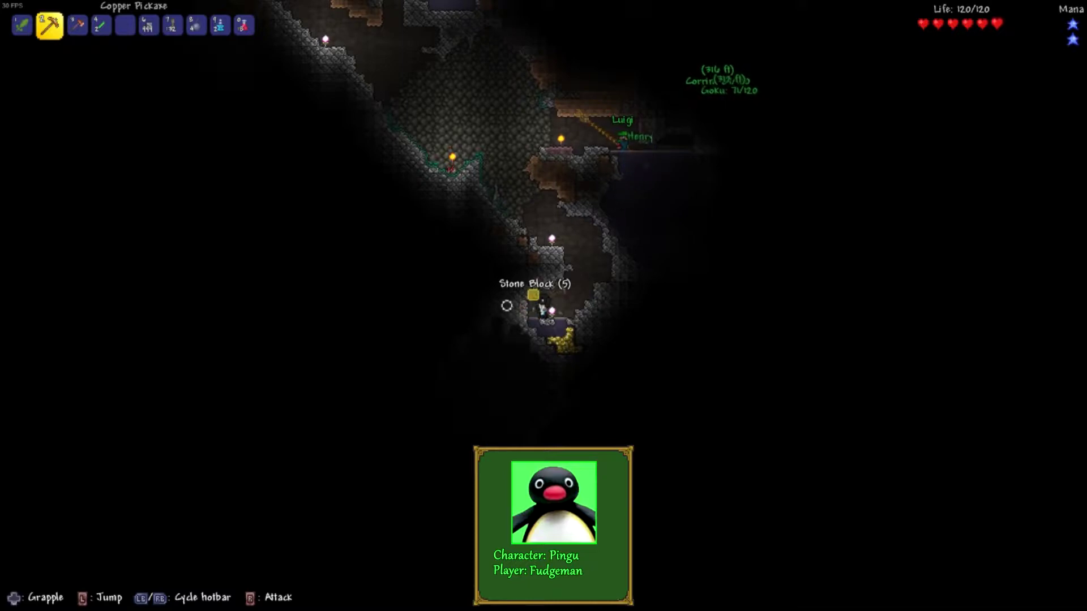
pyautogui.click(506, 311)
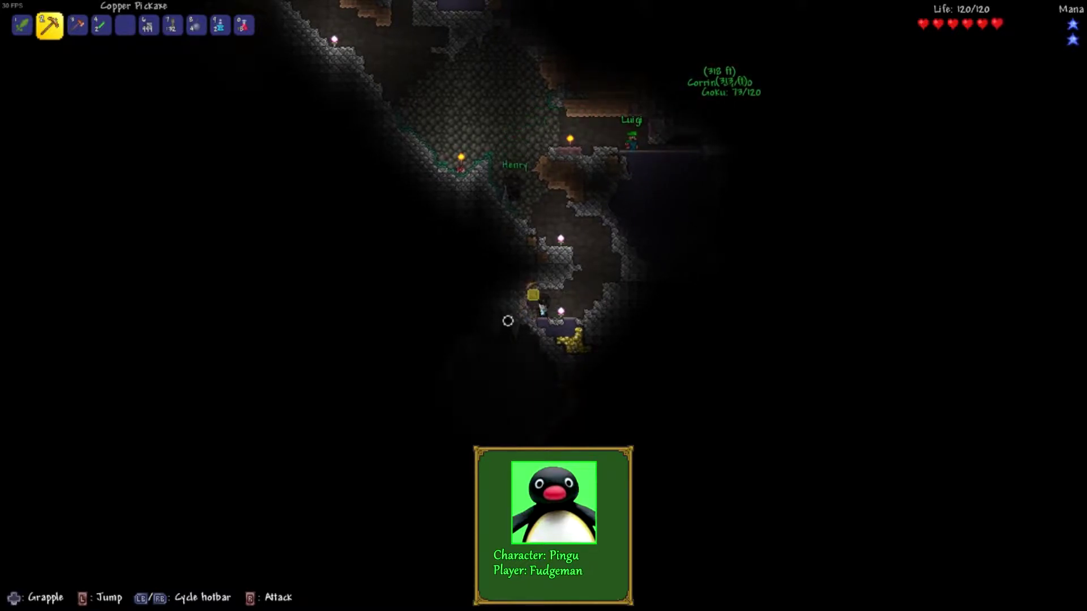
pyautogui.click(508, 321)
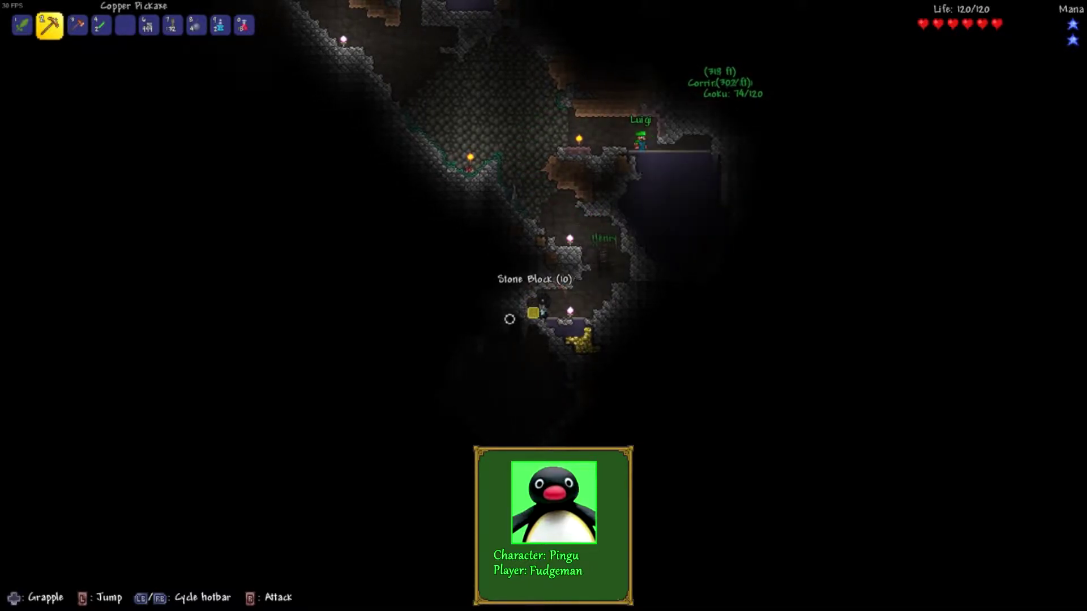
pyautogui.click(509, 318)
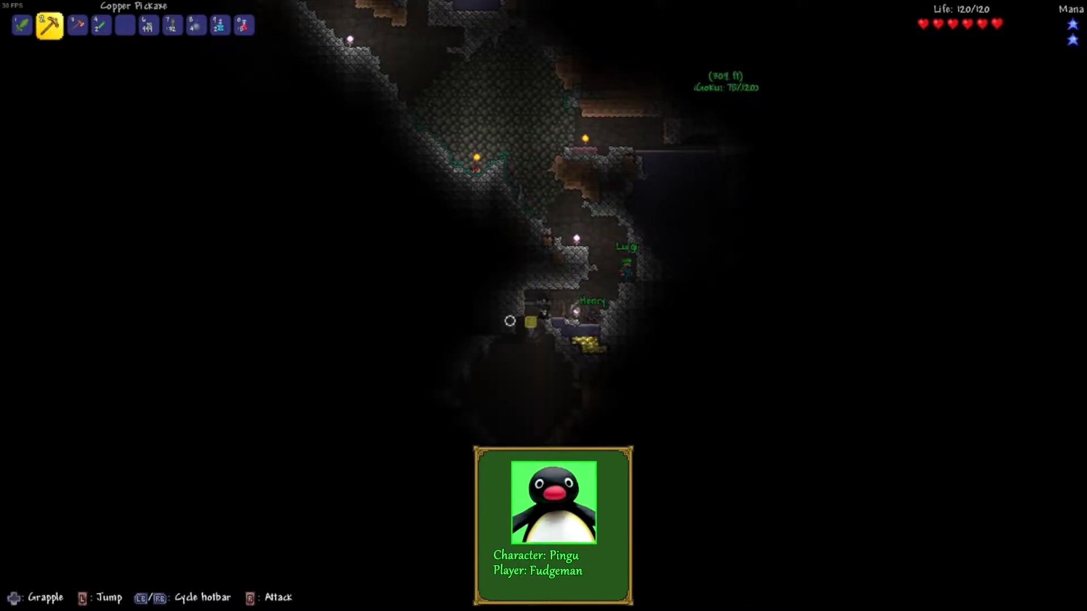
pyautogui.click(509, 321)
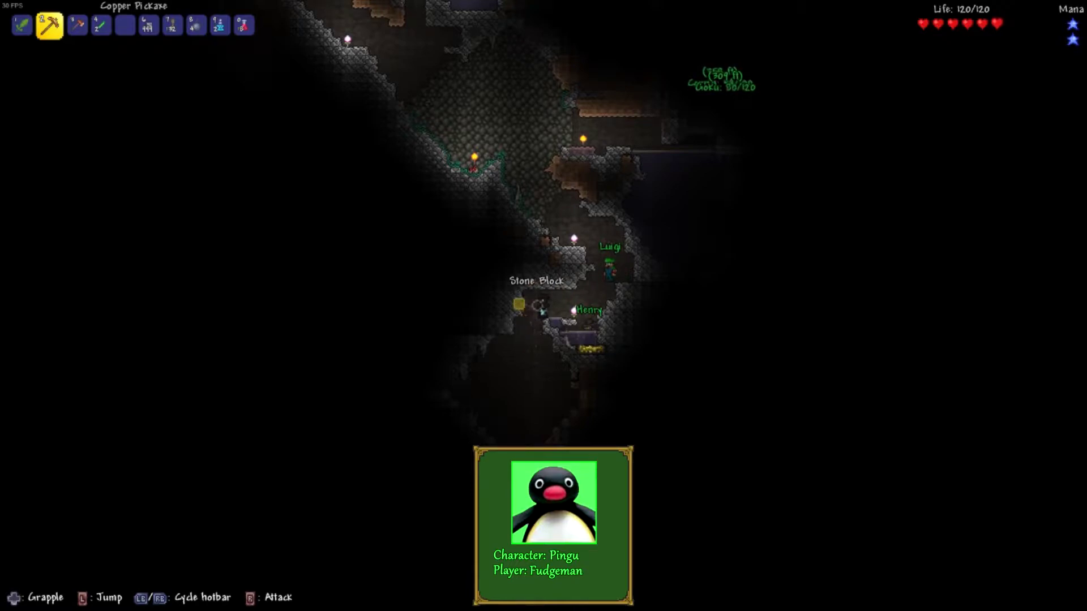
pyautogui.press('3')
pyautogui.scroll(-2, 471, 306)
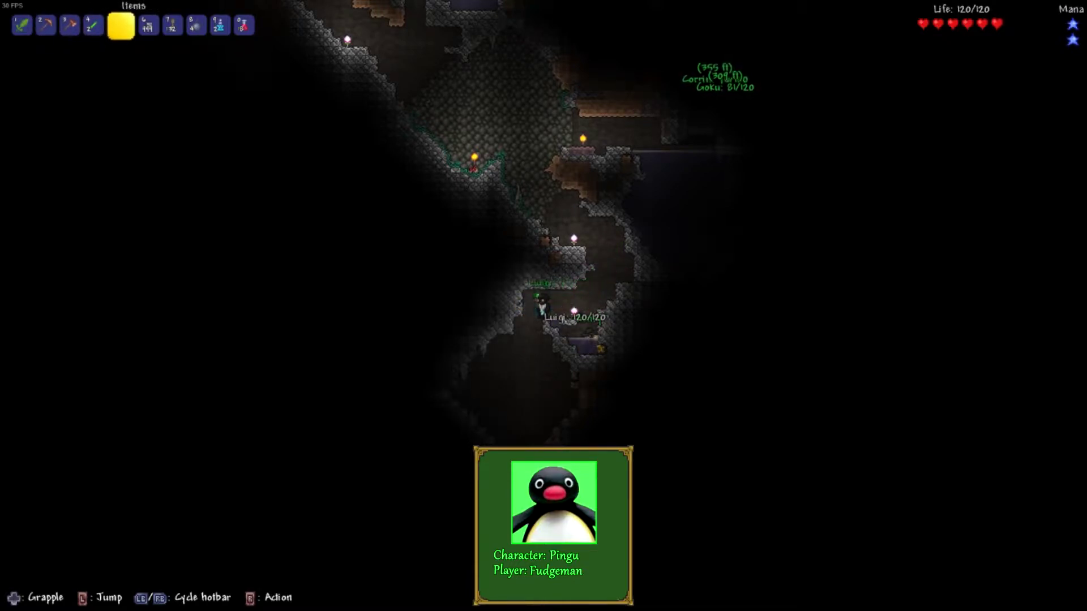
pyautogui.scroll(1, 470, 305)
pyautogui.scroll(-3, 471, 305)
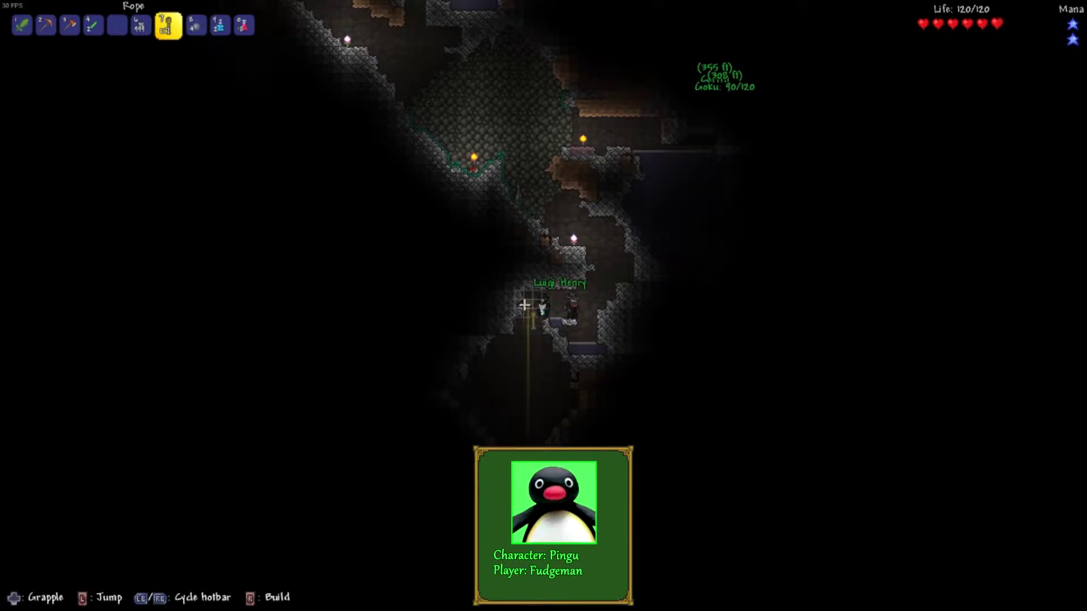
pyautogui.scroll(-1, 527, 303)
pyautogui.scroll(1, 528, 365)
pyautogui.scroll(-1, 529, 393)
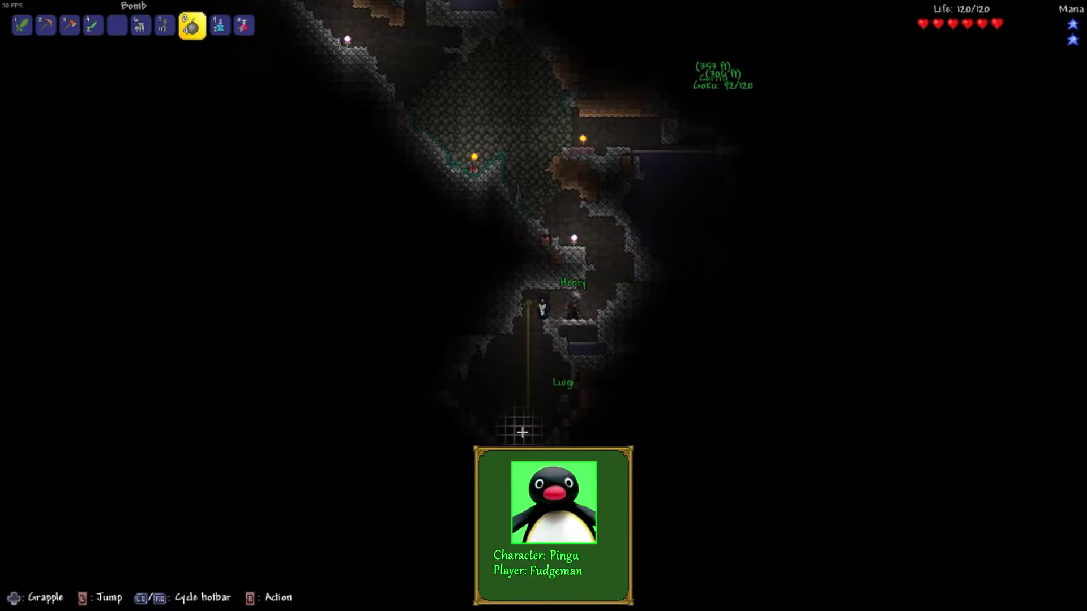
pyautogui.scroll(1, 521, 433)
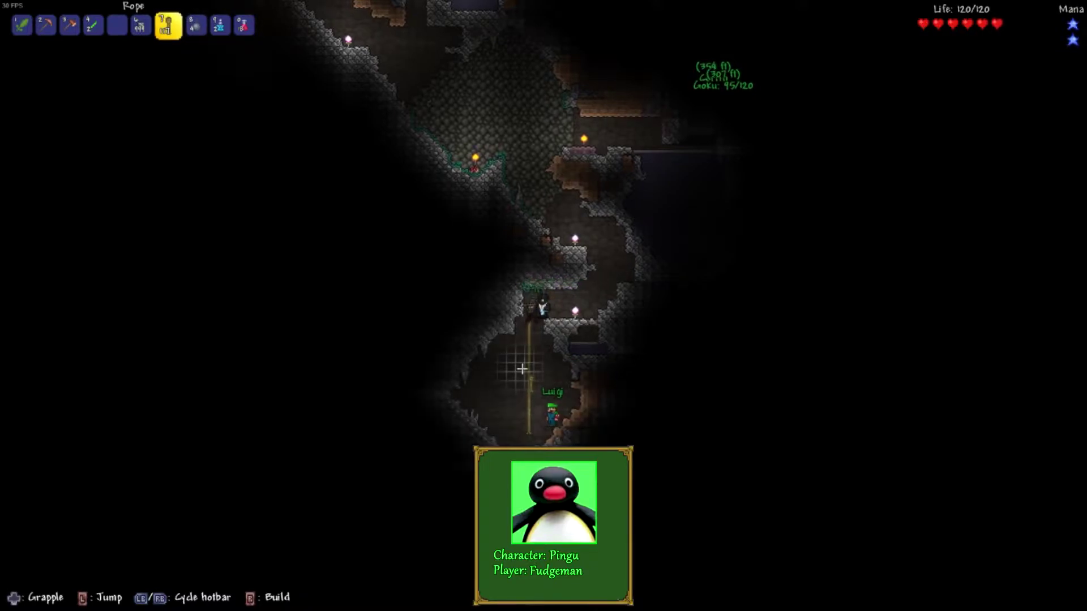
# Climb down the hanging rope and drop off it to the left.
pyautogui.press('a')
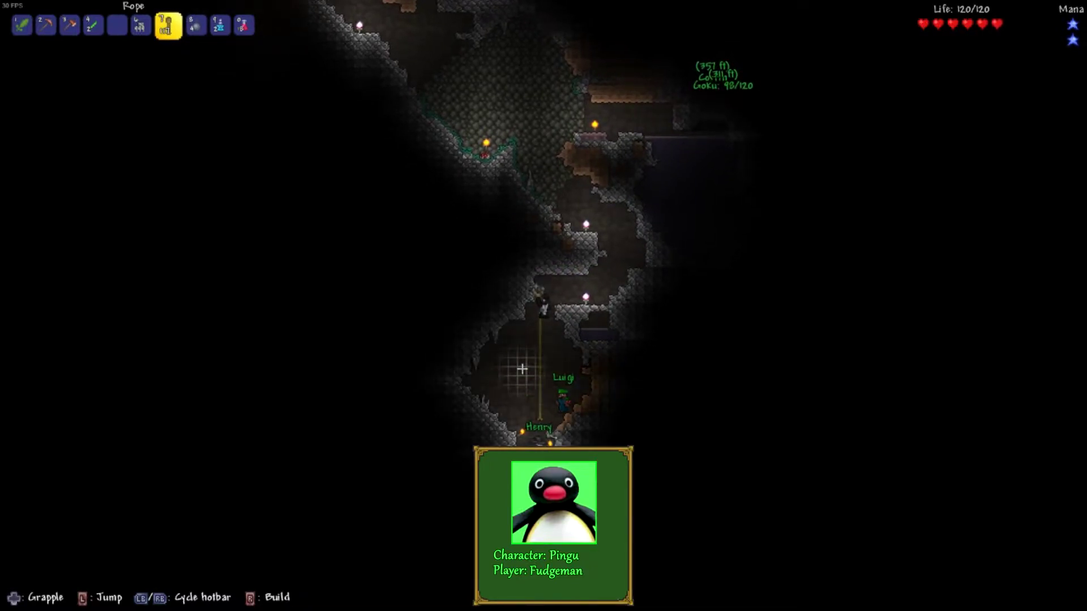
pyautogui.press('s')
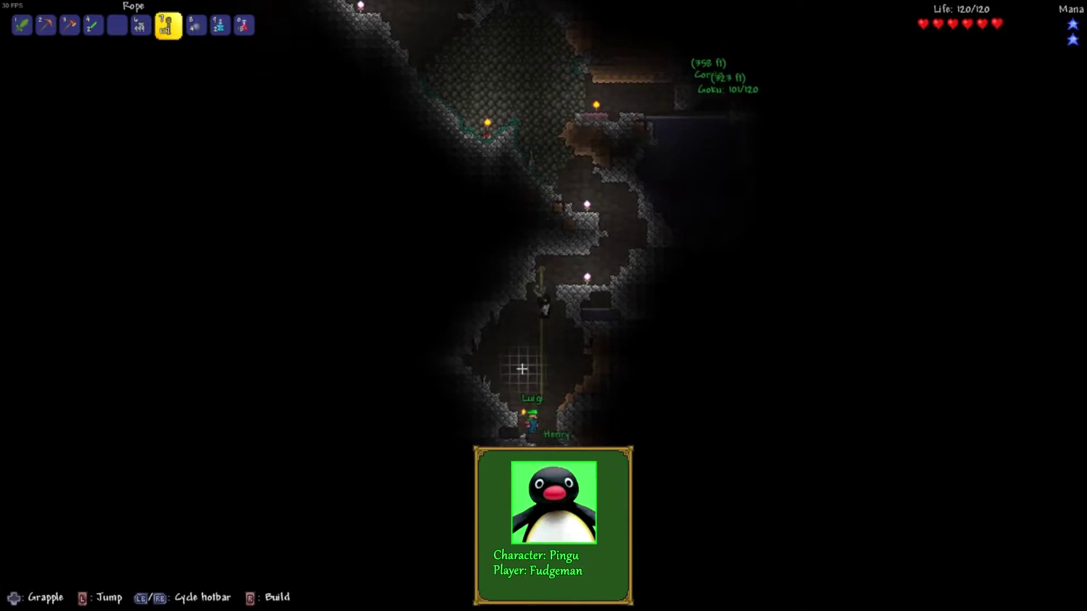
pyautogui.press('a')
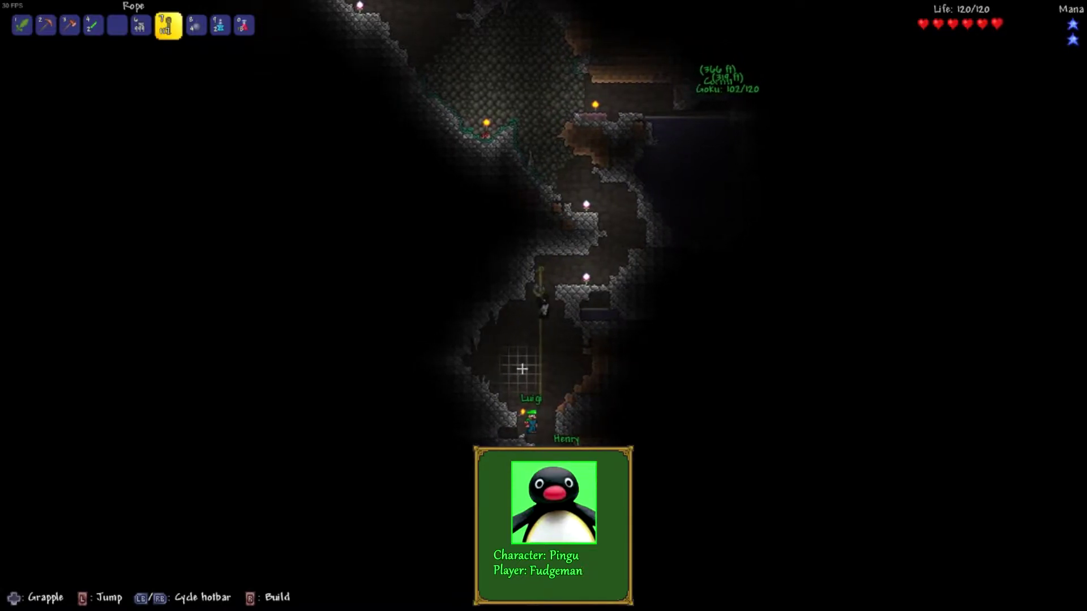
pyautogui.press('s')
pyautogui.press('s')
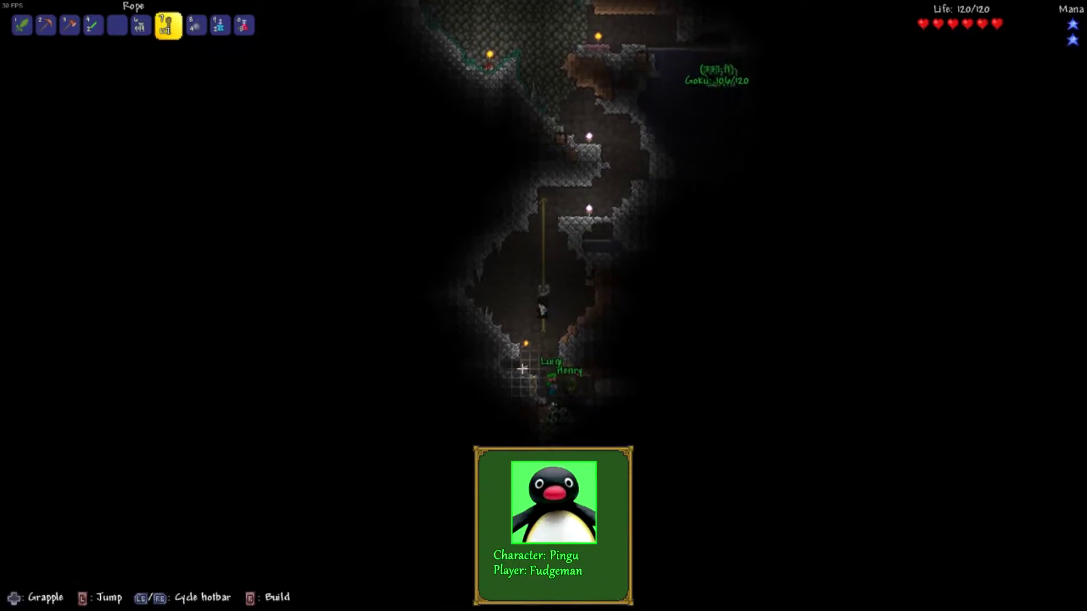
pyautogui.press('w')
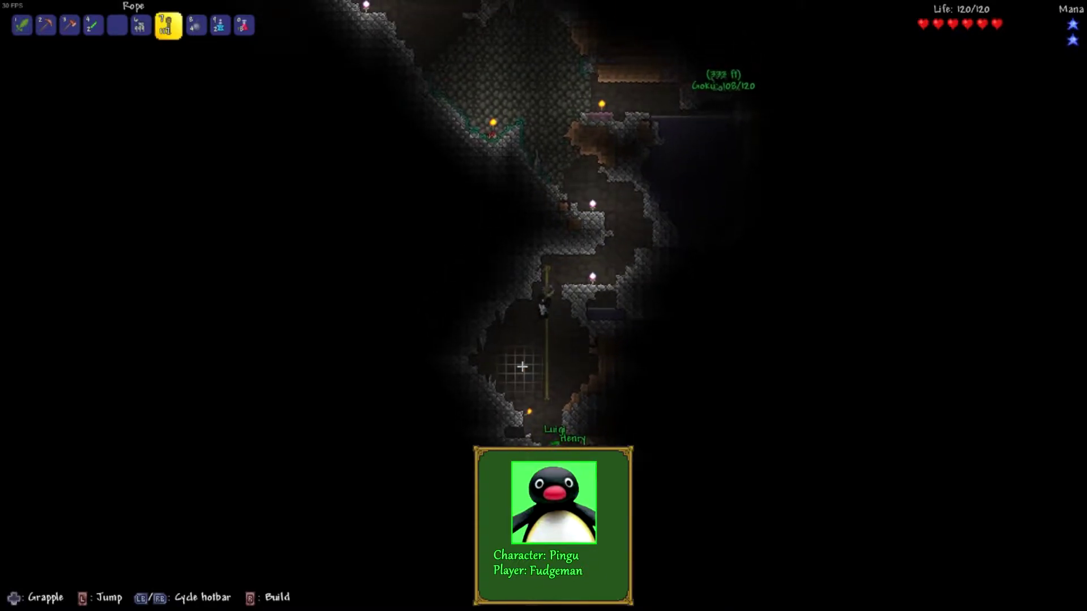
pyautogui.press('a')
pyautogui.scroll(2, 522, 342)
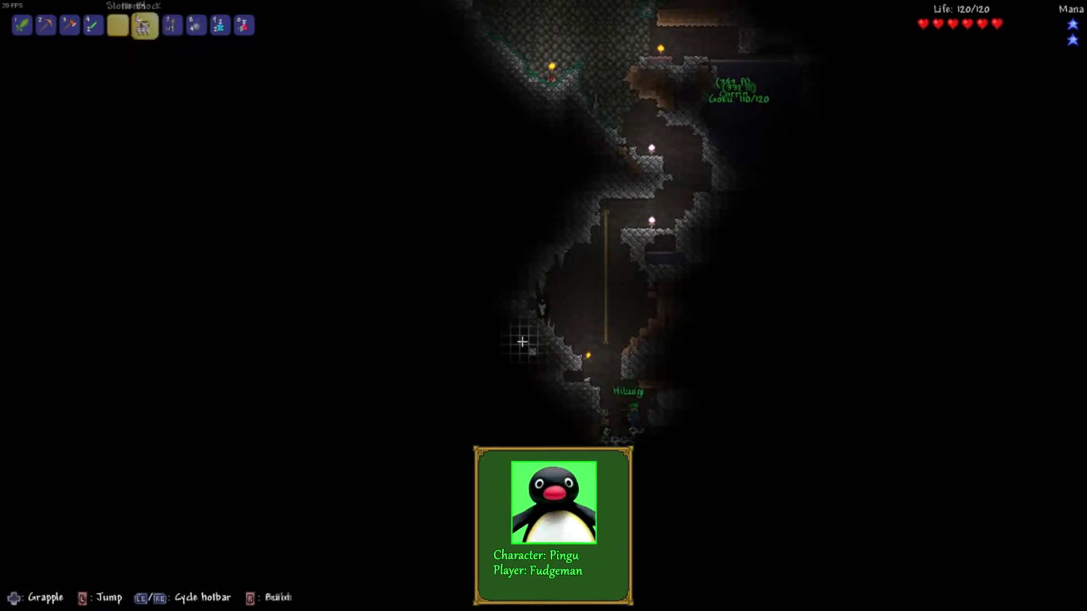
pyautogui.scroll(2, 523, 342)
pyautogui.scroll(2, 514, 337)
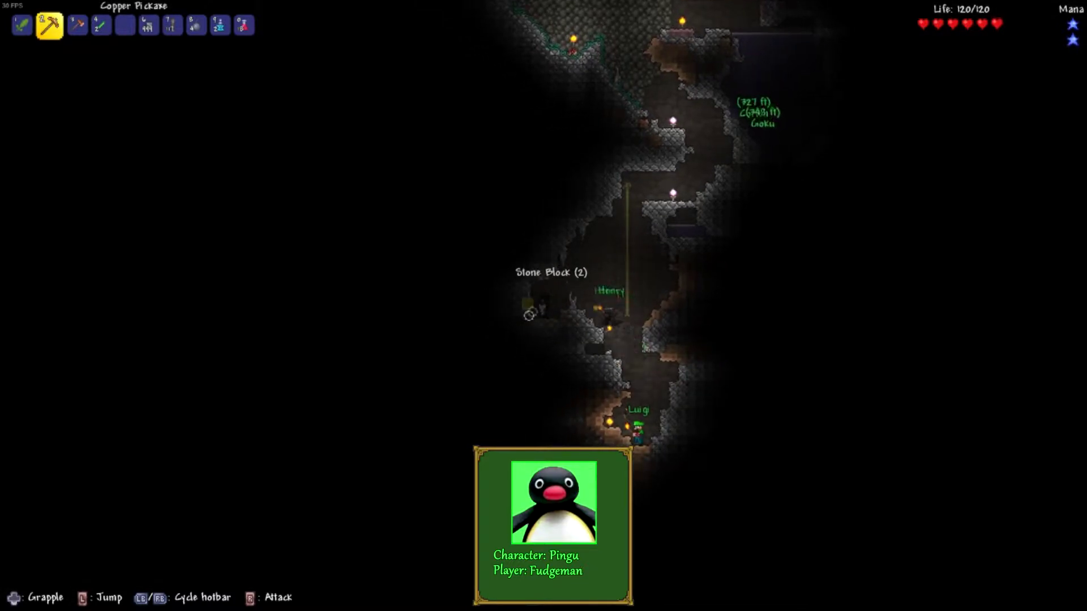
pyautogui.scroll(-1, 530, 315)
pyautogui.scroll(-3, 529, 314)
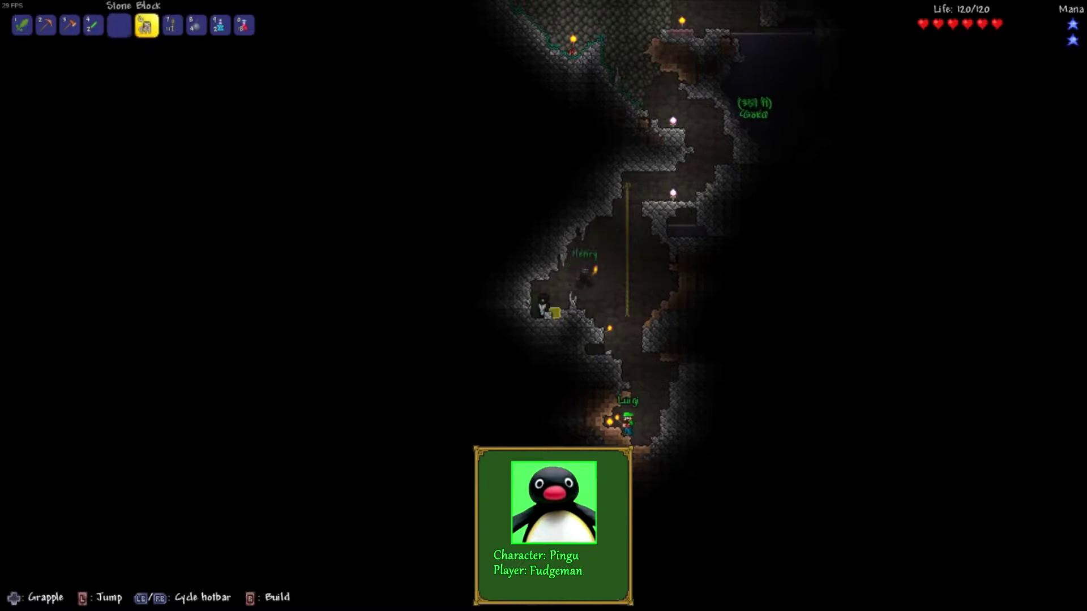
pyautogui.scroll(-1, 529, 315)
pyautogui.scroll(-1, 529, 314)
pyautogui.scroll(2, 407, 305)
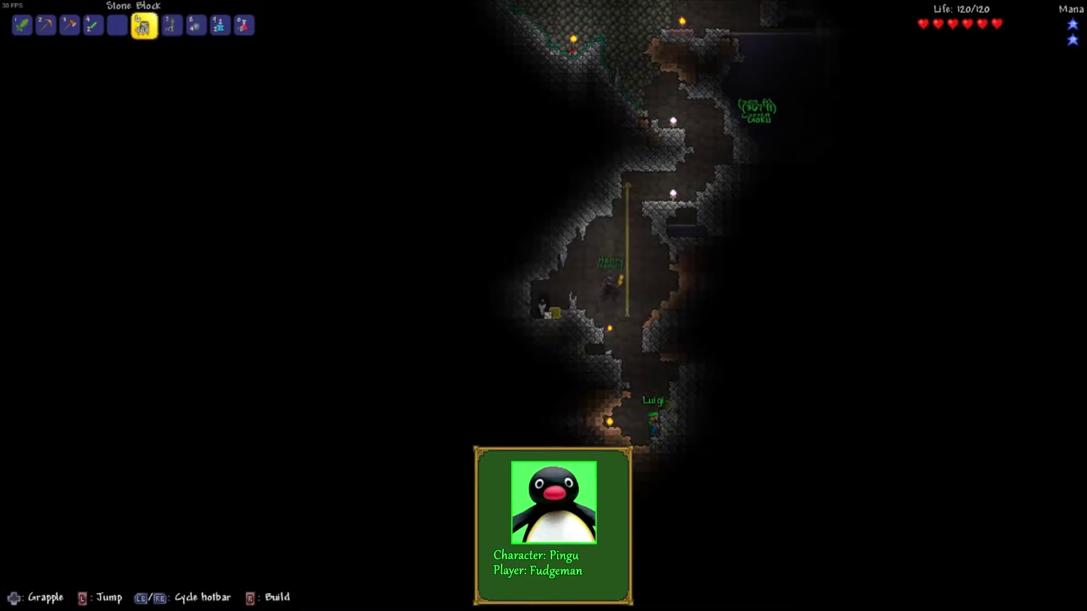
pyautogui.scroll(2, 407, 305)
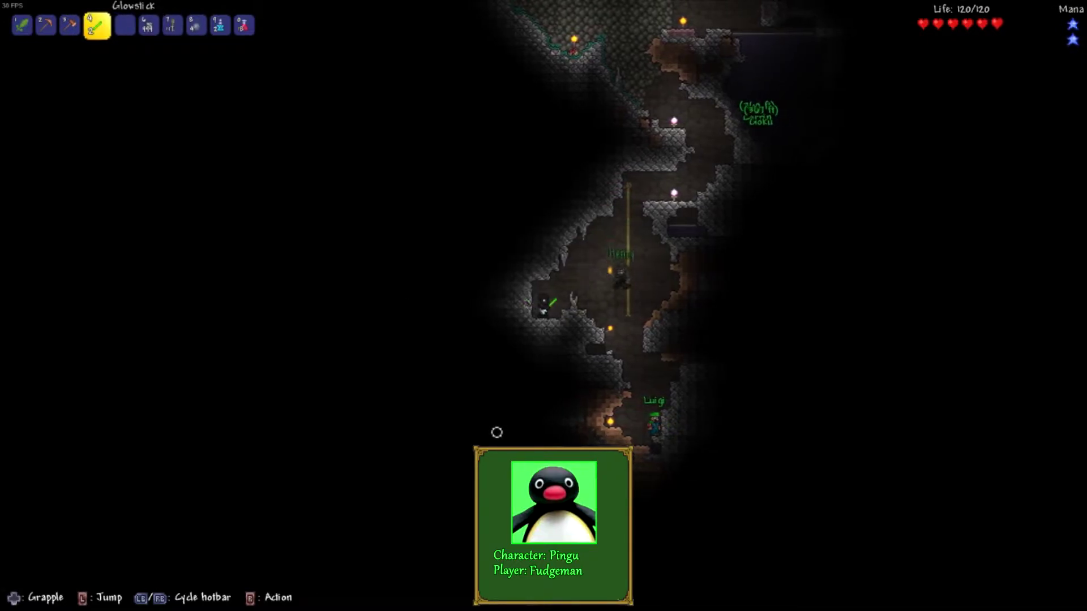
pyautogui.scroll(1, 519, 348)
pyautogui.scroll(1, 525, 332)
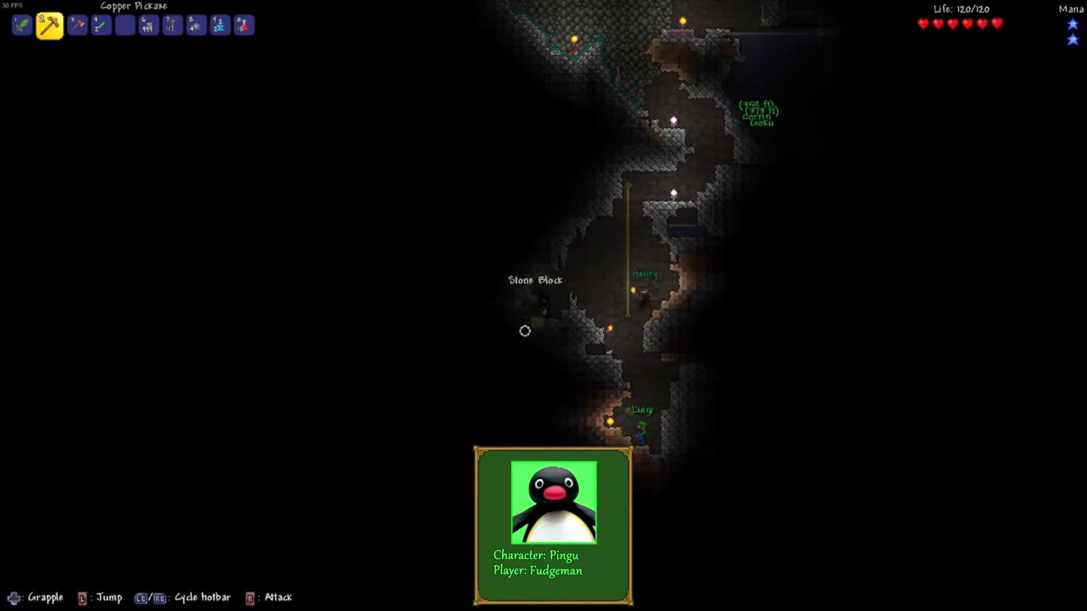
# Mine the stone wall to the left and throw a glowstick for light.
pyautogui.moveTo(525, 332); pyautogui.dragTo(523, 329)
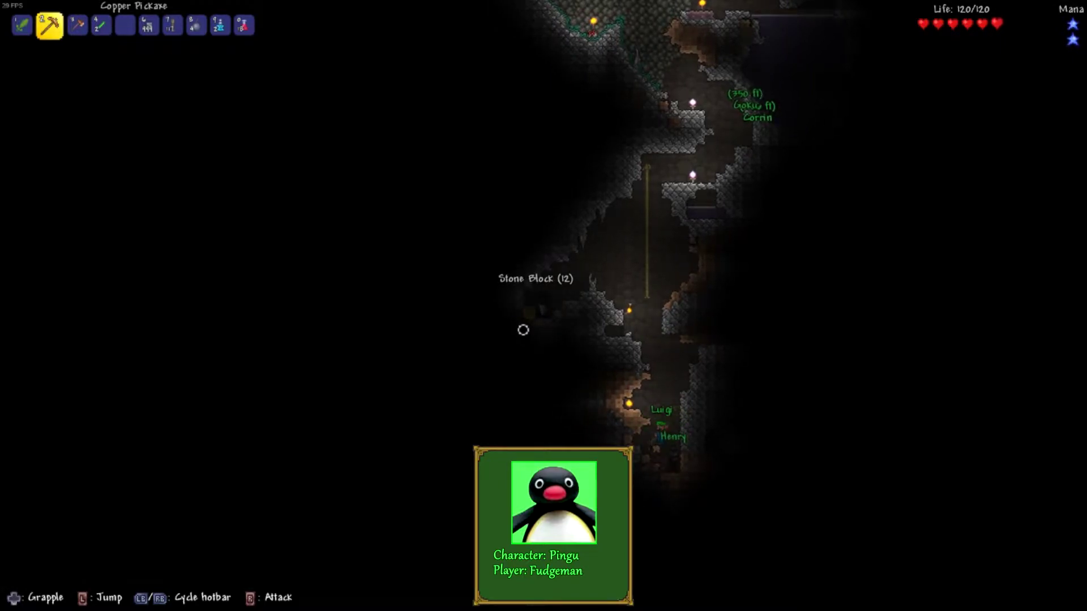
pyautogui.moveTo(523, 329); pyautogui.dragTo(524, 330)
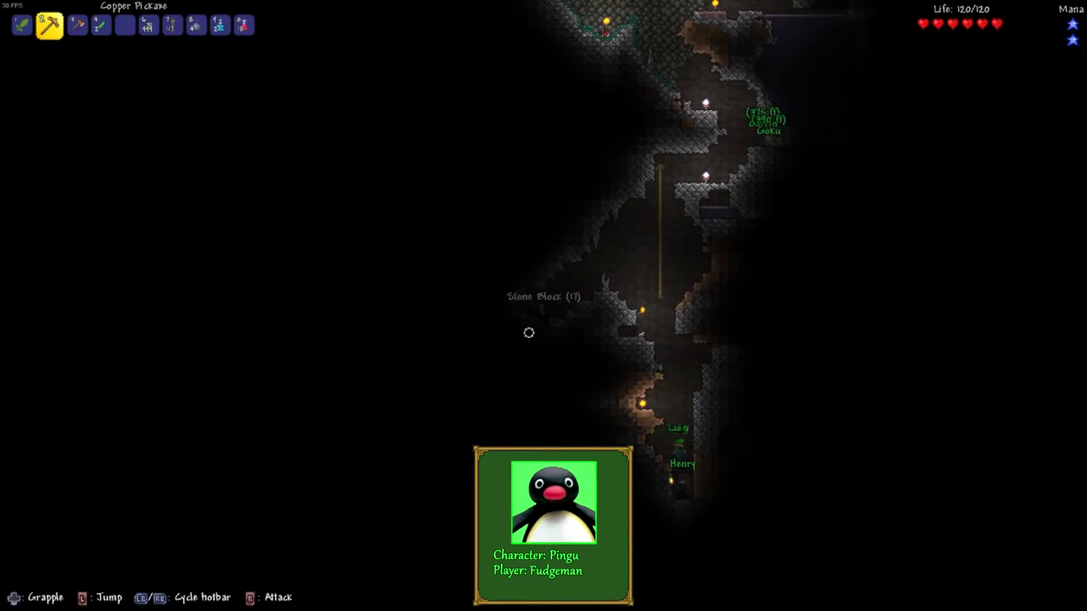
pyautogui.press('4')
pyautogui.click(529, 333)
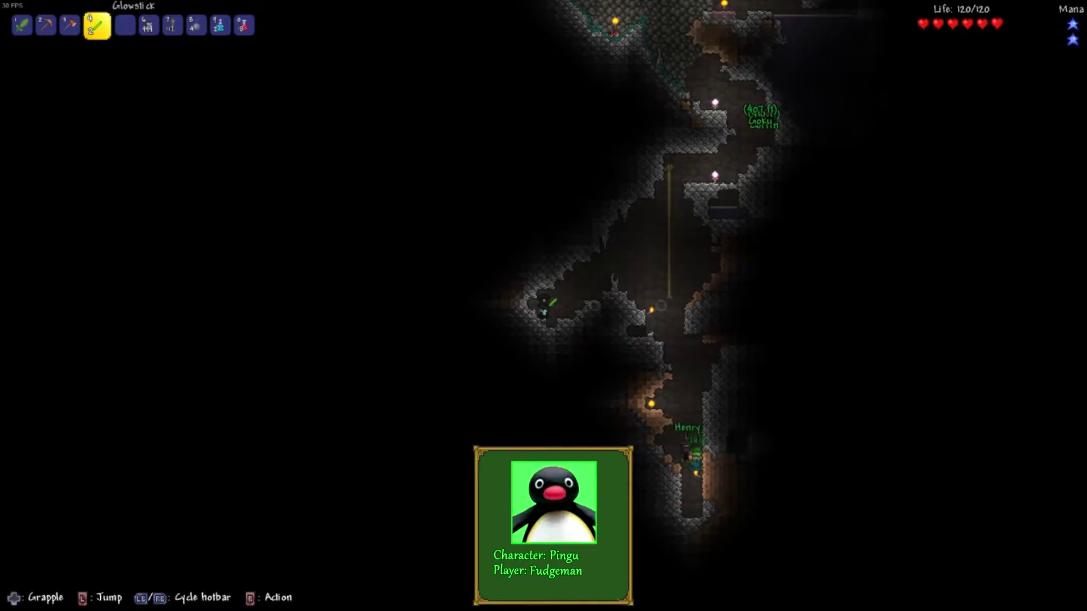
pyautogui.scroll(1, 540, 307)
pyautogui.scroll(1, 522, 329)
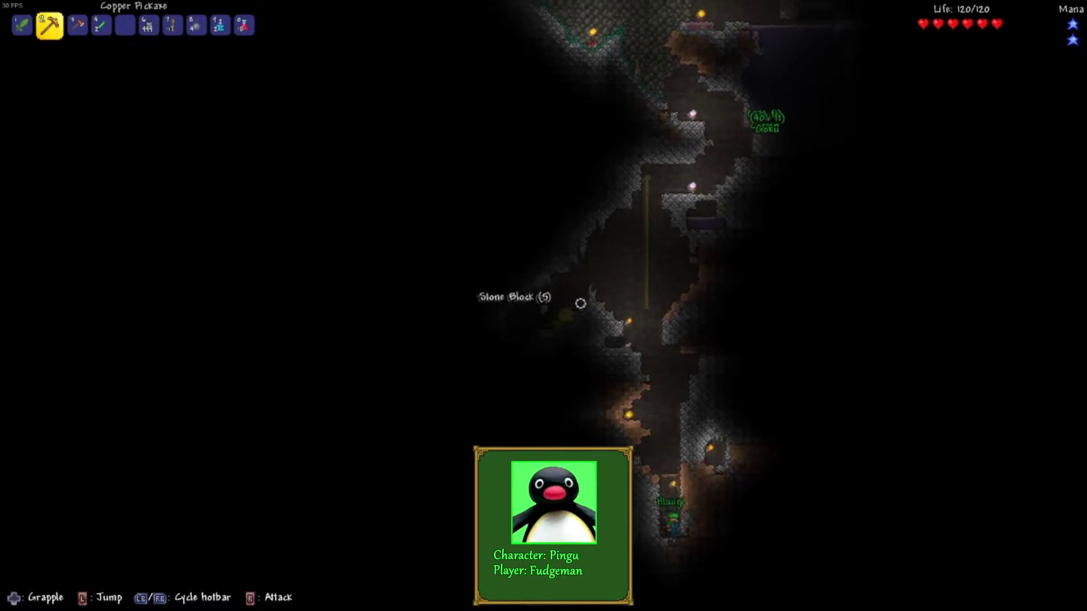
pyautogui.scroll(-1, 521, 328)
pyautogui.scroll(-1, 522, 328)
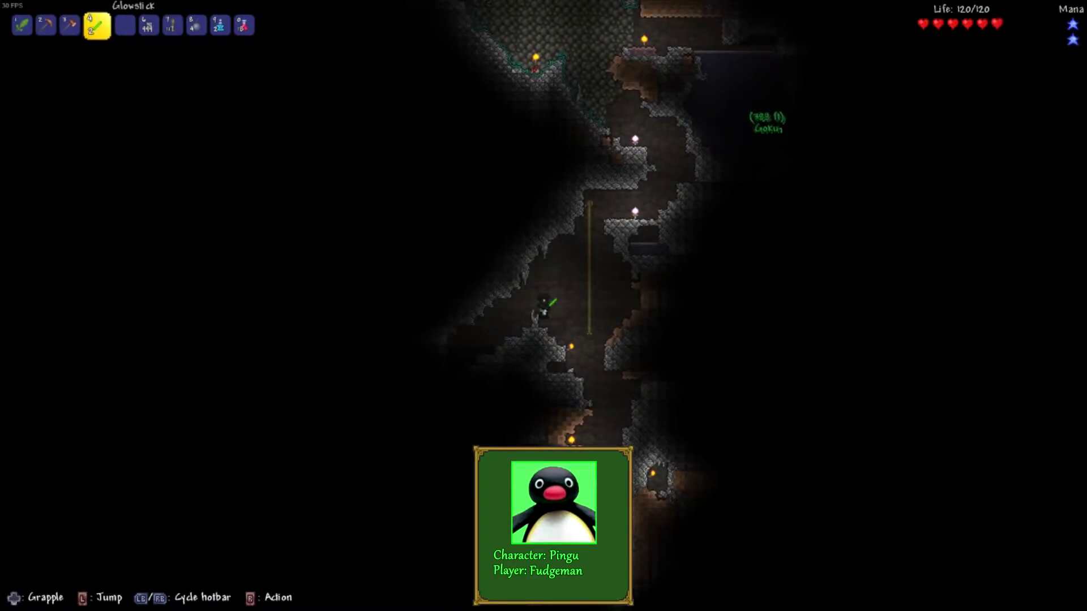
# Move the torch stack into hotbar slot 5 and select the torches.
pyautogui.press('Escape')
pyautogui.press('Left')
pyautogui.press('Left')
pyautogui.press('Left')
pyautogui.press('Left')
pyautogui.press('Left')
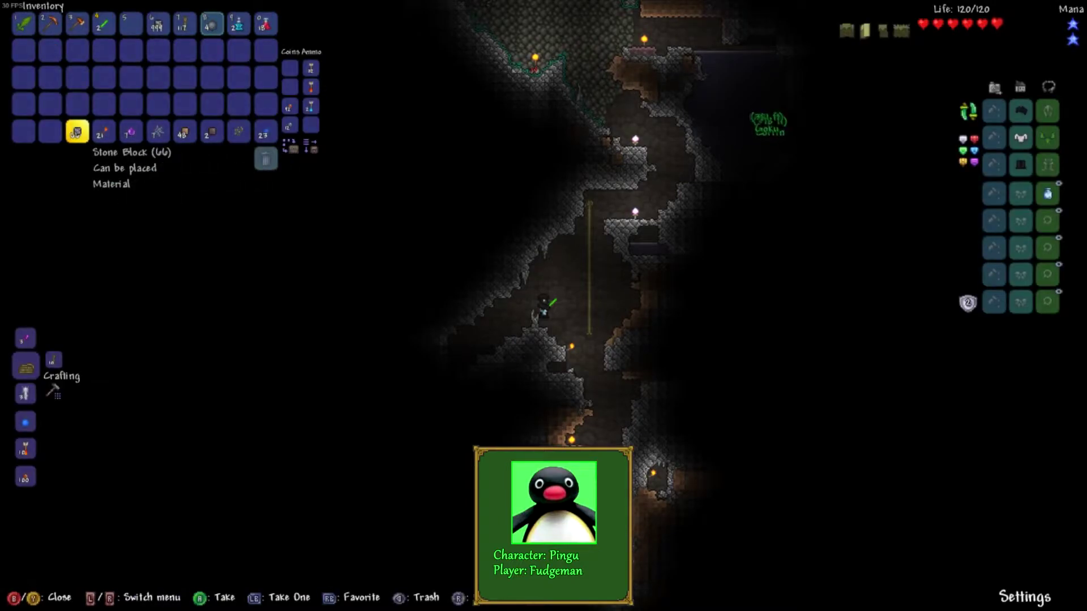
pyautogui.press('Right')
pyautogui.press('Right')
pyautogui.press('Left')
pyautogui.press('Return')
pyautogui.press('Up')
pyautogui.press('Up')
pyautogui.press('Up')
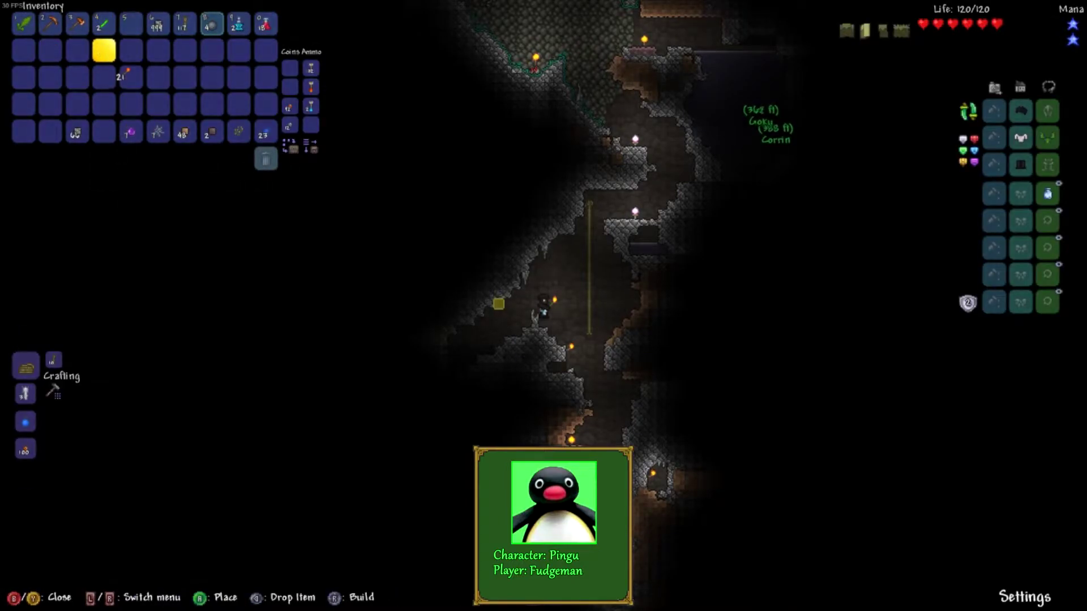
pyautogui.press('Up')
pyautogui.press('Right')
pyautogui.press('Left')
pyautogui.press('Return')
pyautogui.press('Escape')
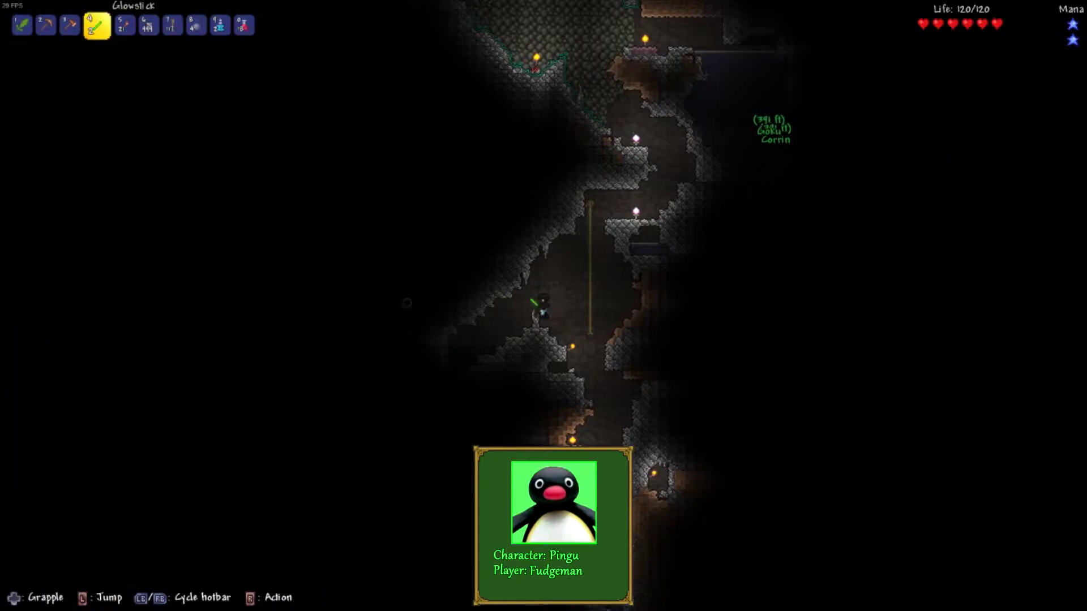
pyautogui.press('5')
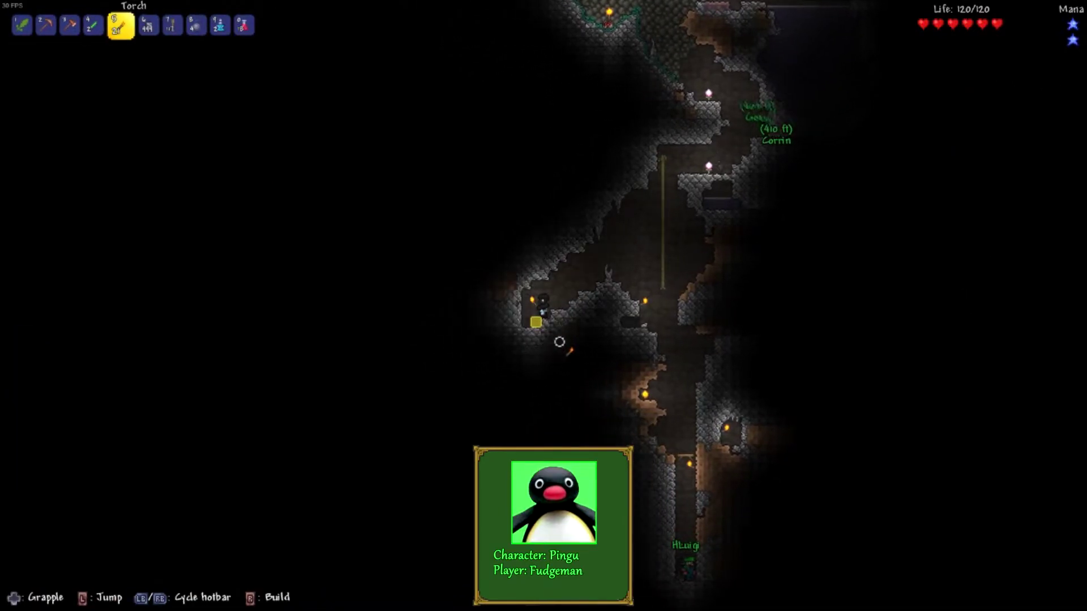
pyautogui.scroll(1, 551, 342)
pyautogui.scroll(2, 532, 304)
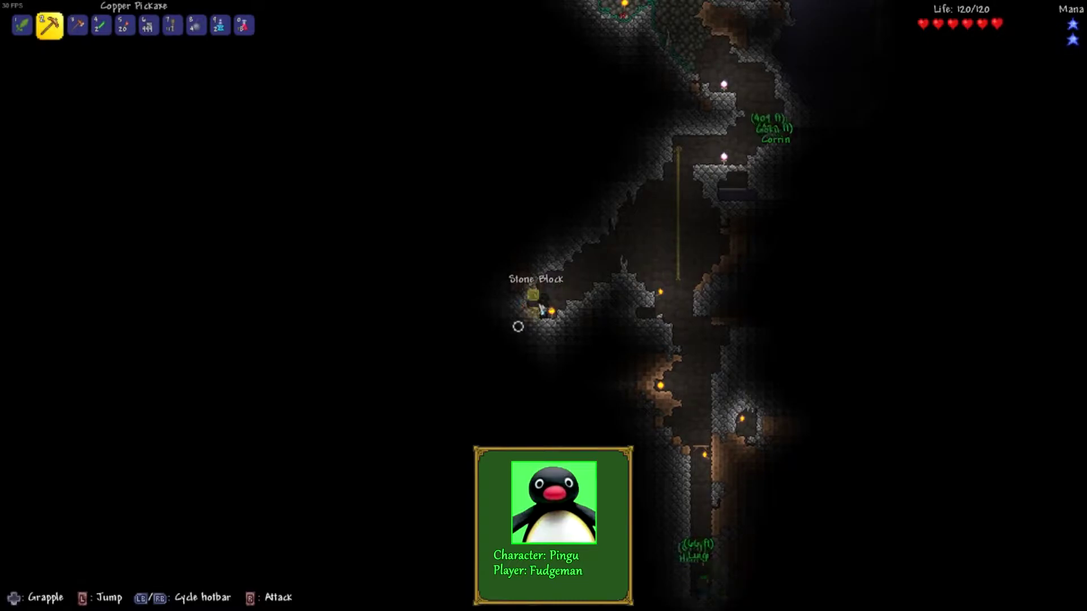
# Tunnel into the stone wall at the cave's left edge.
pyautogui.moveTo(519, 326); pyautogui.dragTo(507, 313)
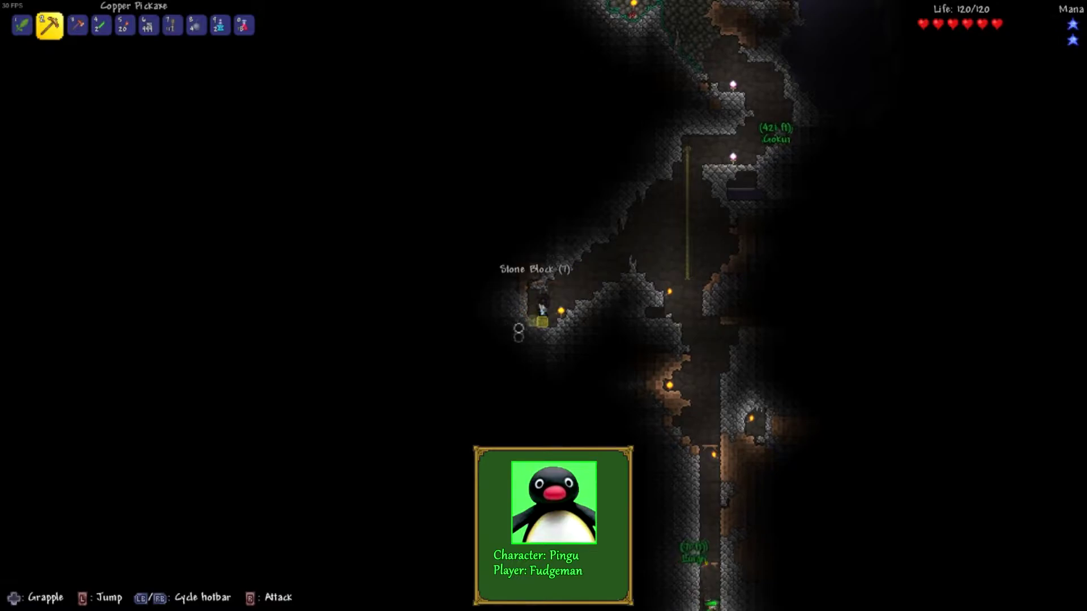
pyautogui.moveTo(518, 329); pyautogui.dragTo(519, 327)
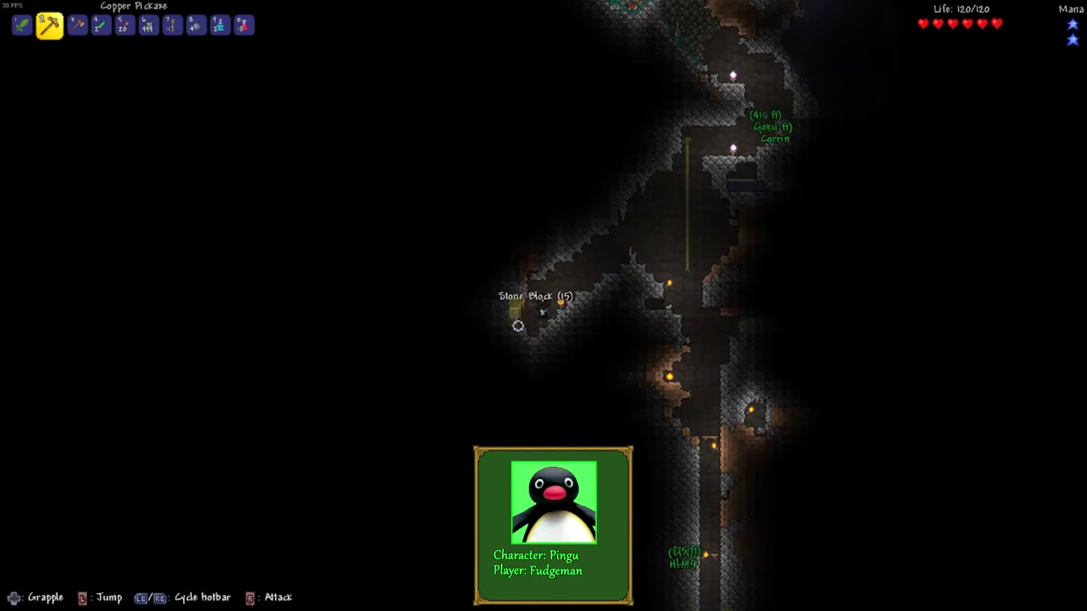
pyautogui.moveTo(519, 327); pyautogui.dragTo(513, 322)
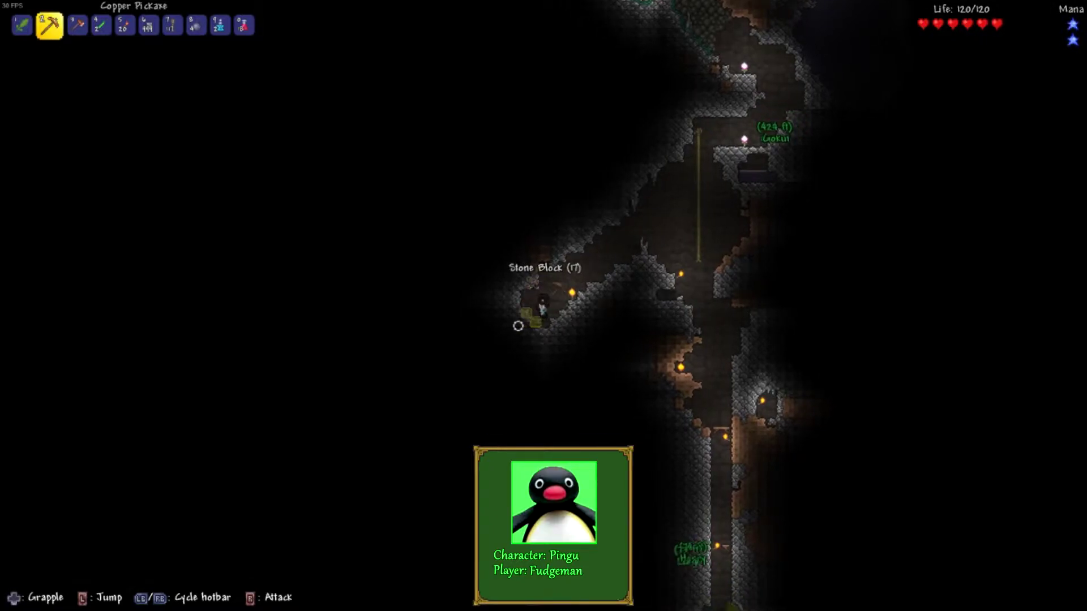
pyautogui.moveTo(507, 316); pyautogui.dragTo(508, 320)
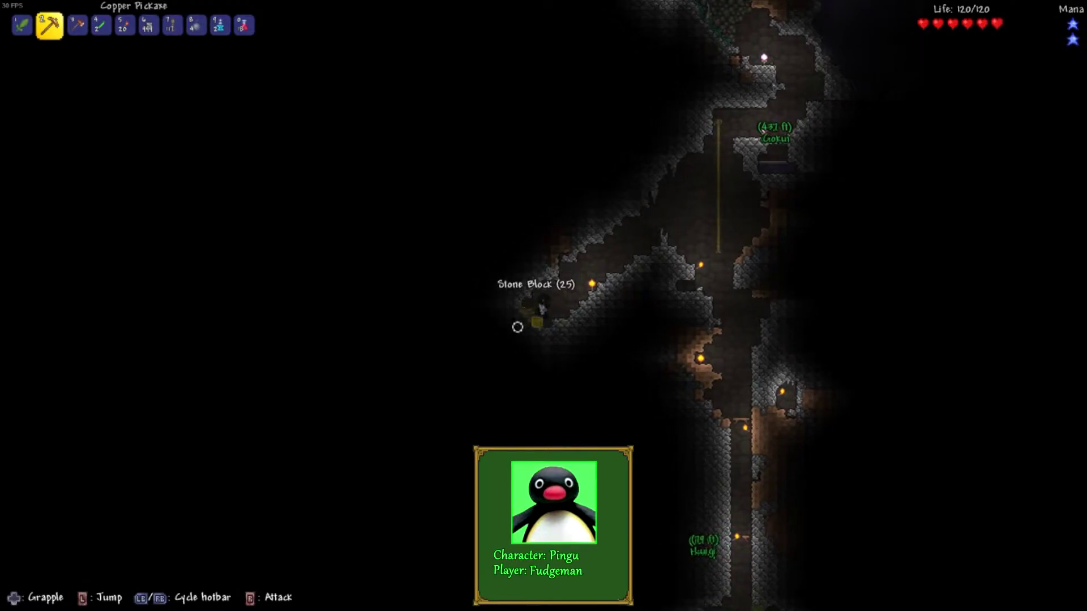
# Dig out the remaining stone tiles and place a torch at the tunnel end.
pyautogui.click(515, 323)
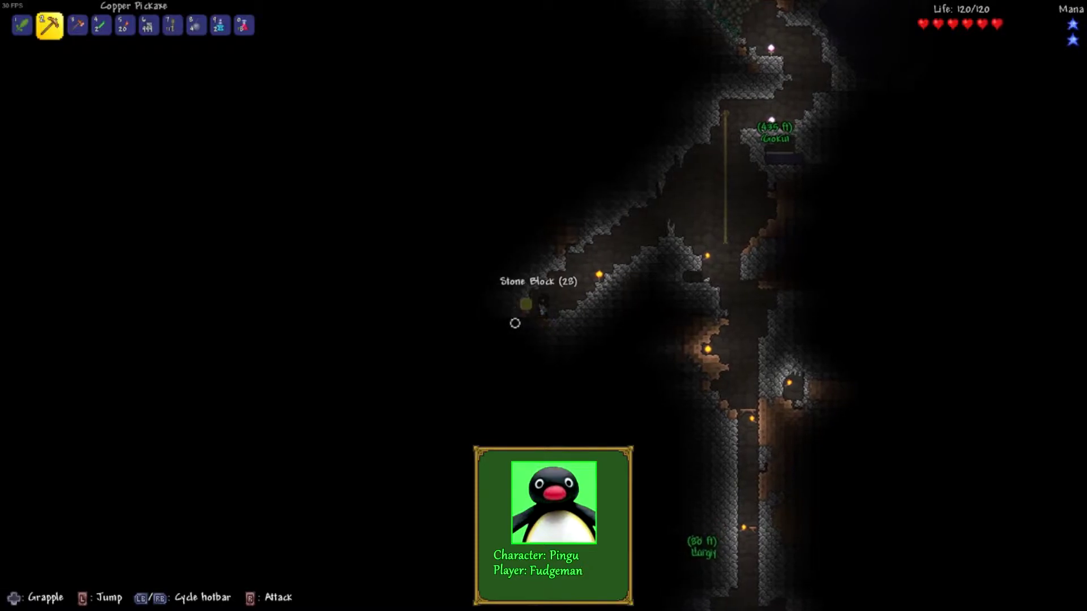
pyautogui.click(514, 323)
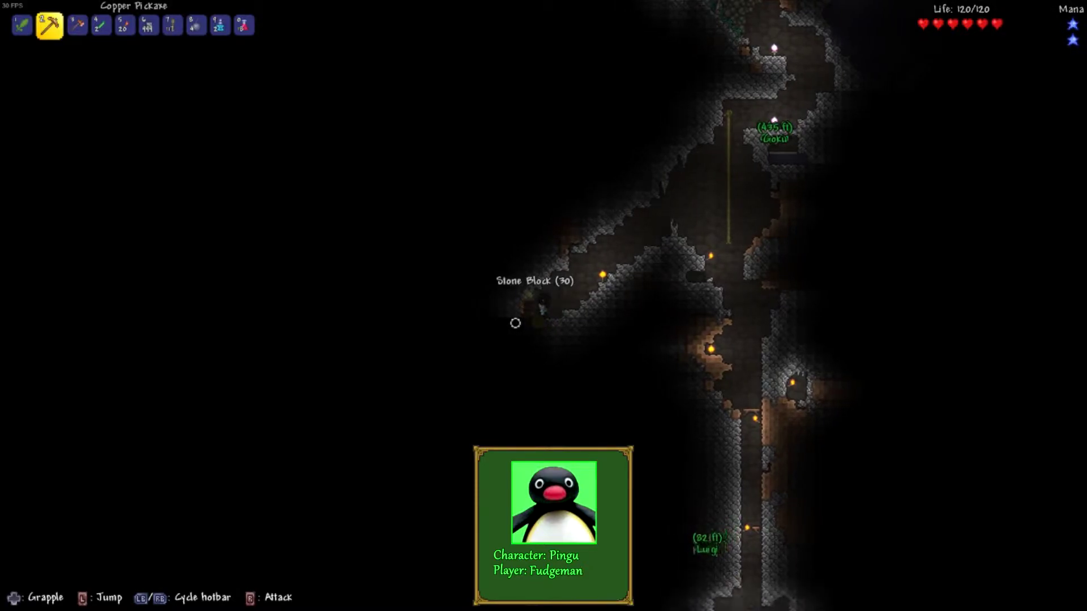
pyautogui.click(515, 324)
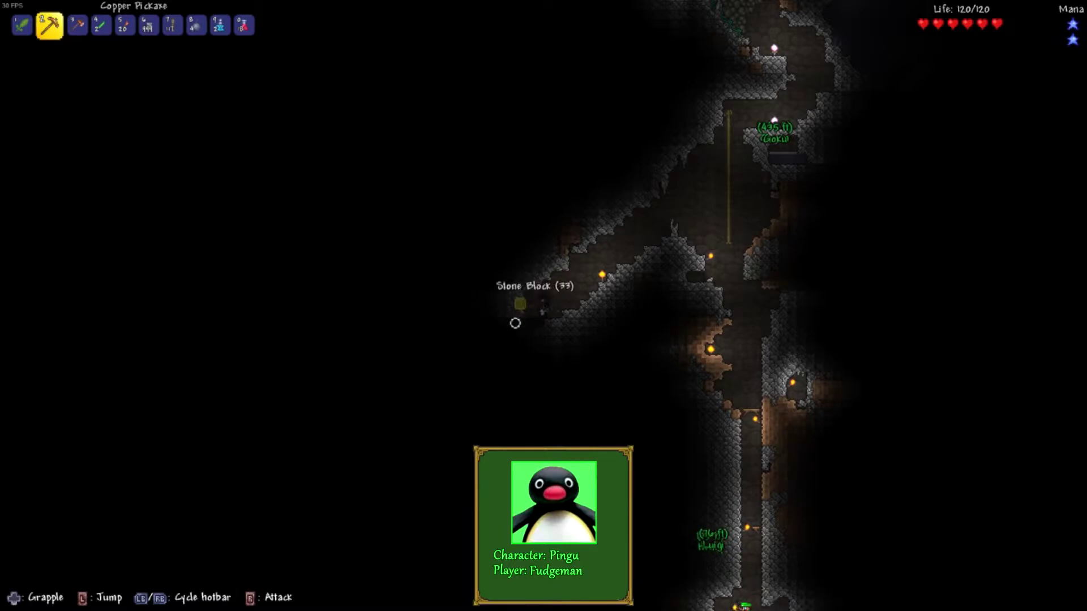
pyautogui.click(514, 323)
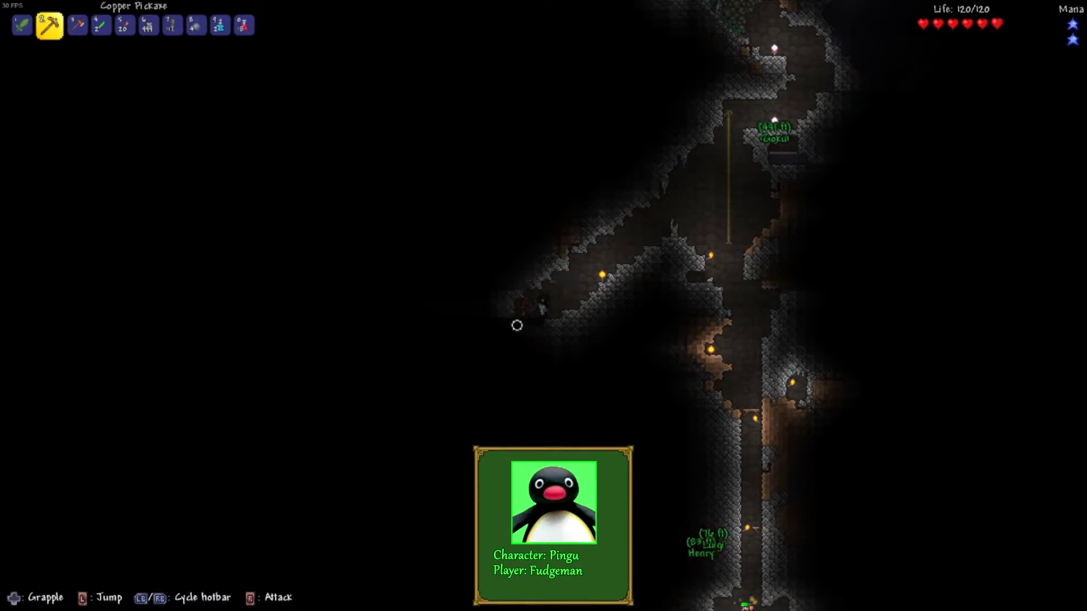
pyautogui.click(516, 326)
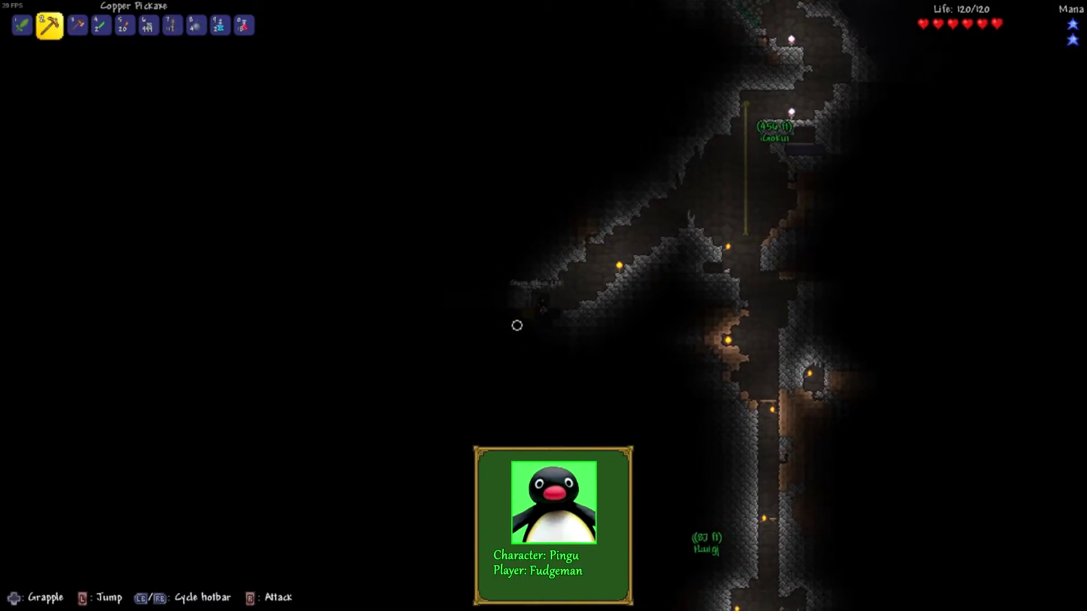
pyautogui.scroll(-1, 516, 325)
pyautogui.scroll(-2, 516, 325)
pyautogui.click(536, 312)
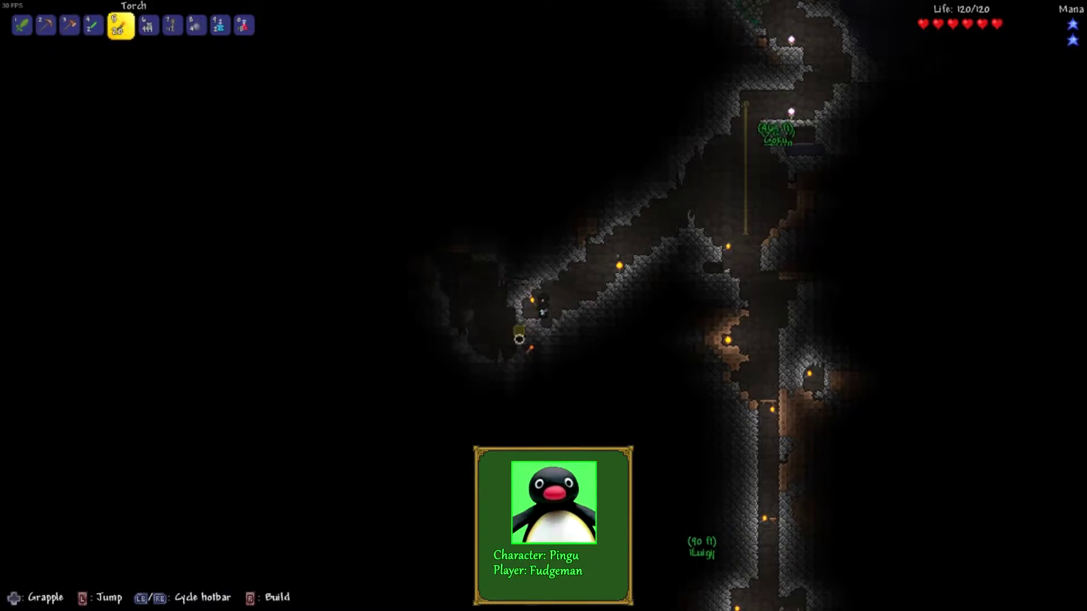
# Place a torch by the skeleton cave, walk up-right, then drop down the vertical shaft.
pyautogui.click(498, 305)
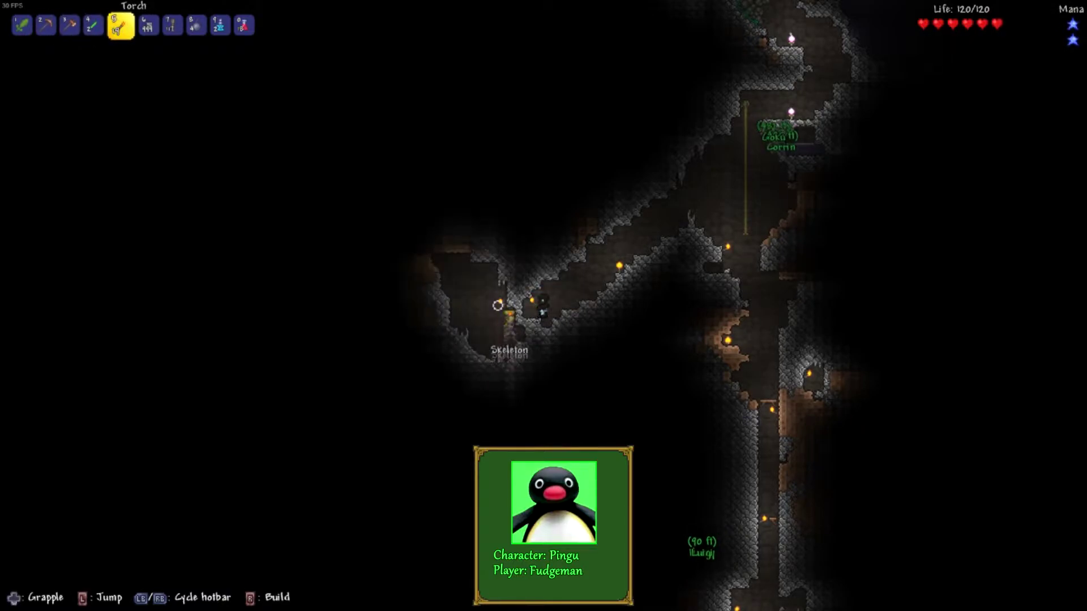
pyautogui.press('d')
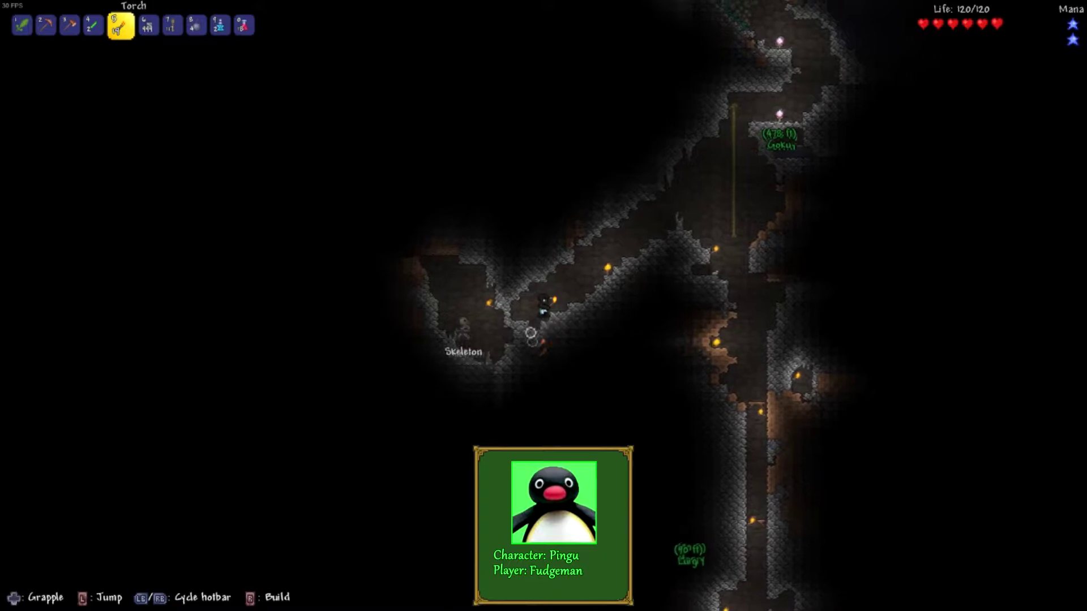
pyautogui.press('d')
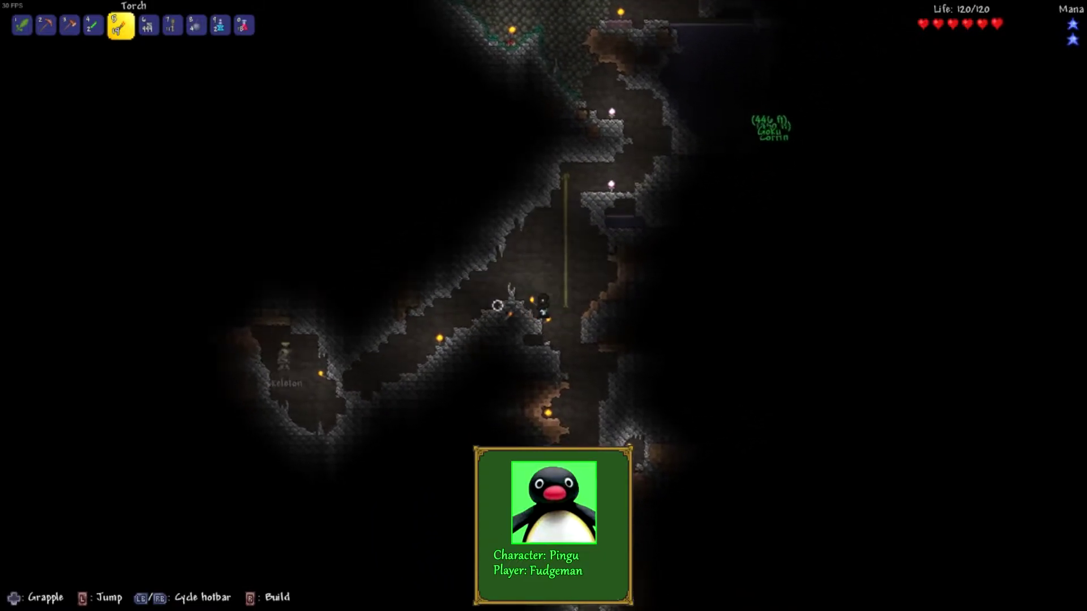
pyautogui.press('d')
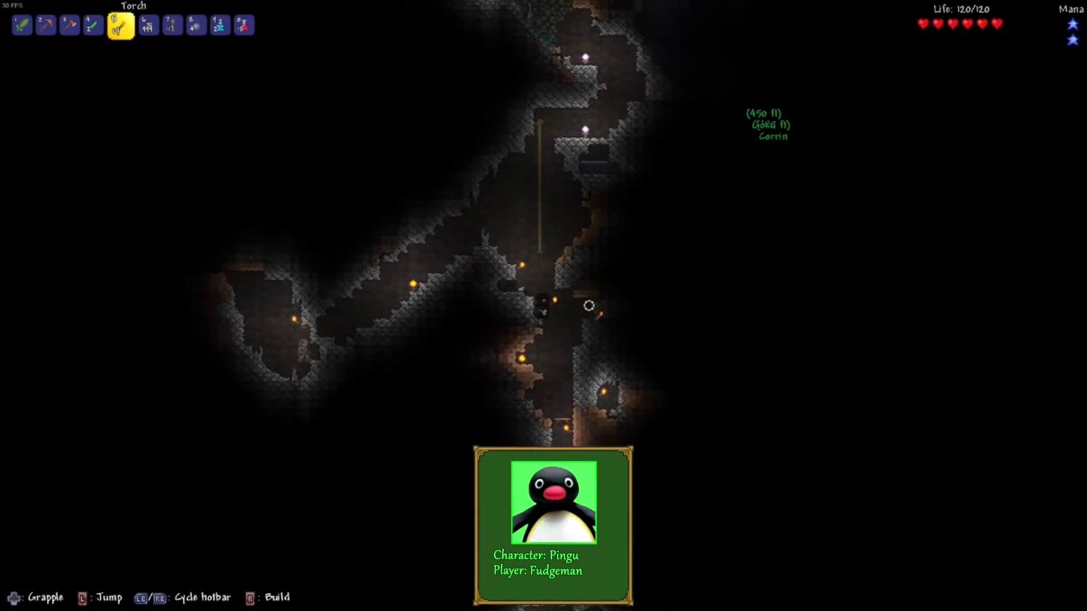
pyautogui.press('d')
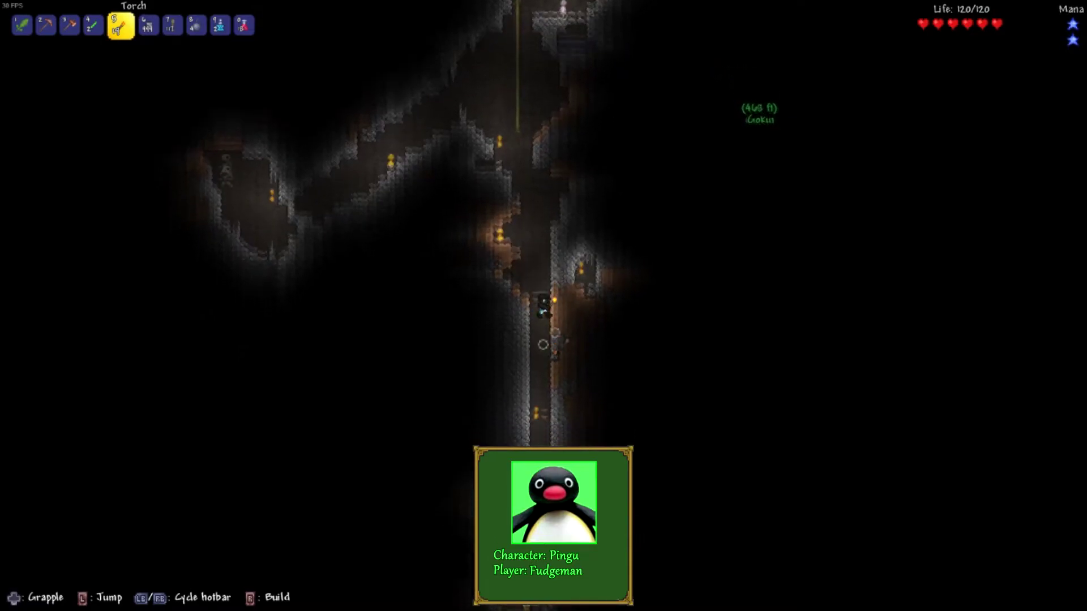
pyautogui.press('space')
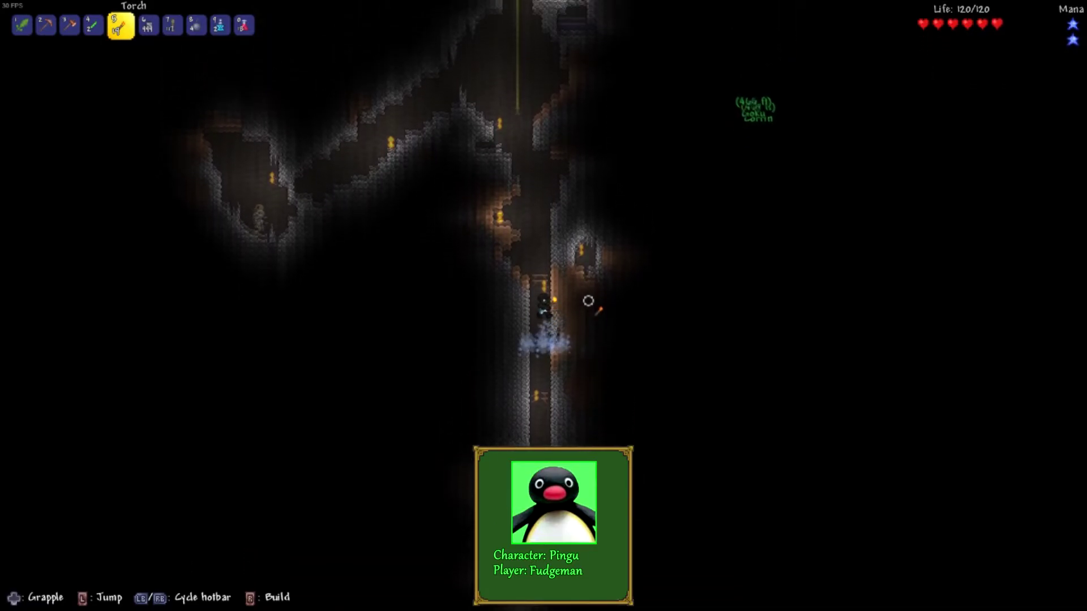
pyautogui.press('space')
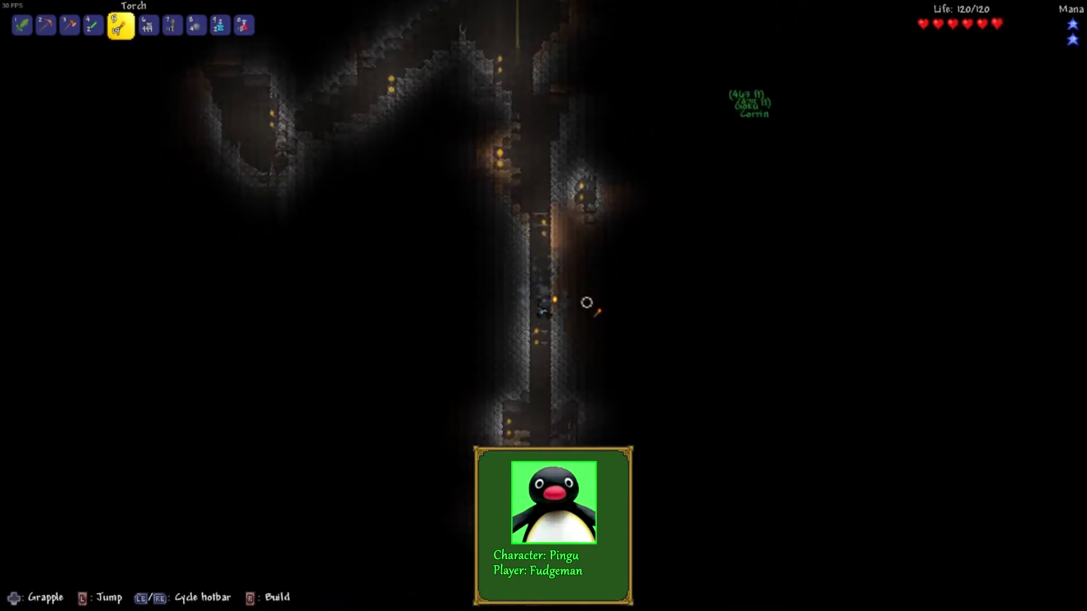
pyautogui.scroll(1, 579, 305)
pyautogui.scroll(2, 579, 305)
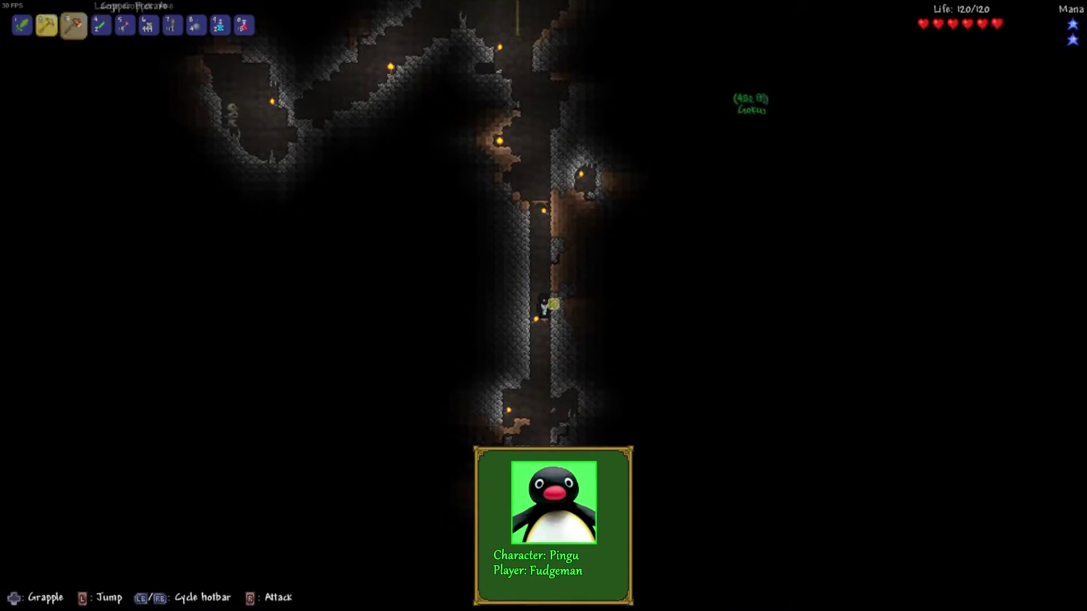
# Mine the stone, dirt and silt blocks beside and below the character in the shaft.
pyautogui.click(579, 305)
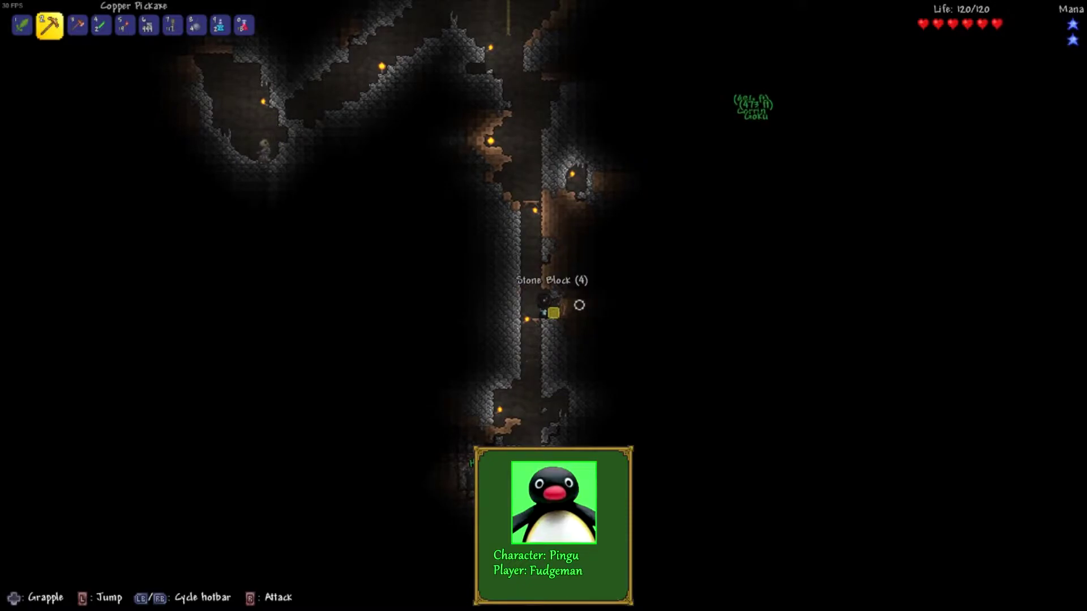
pyautogui.click(579, 305)
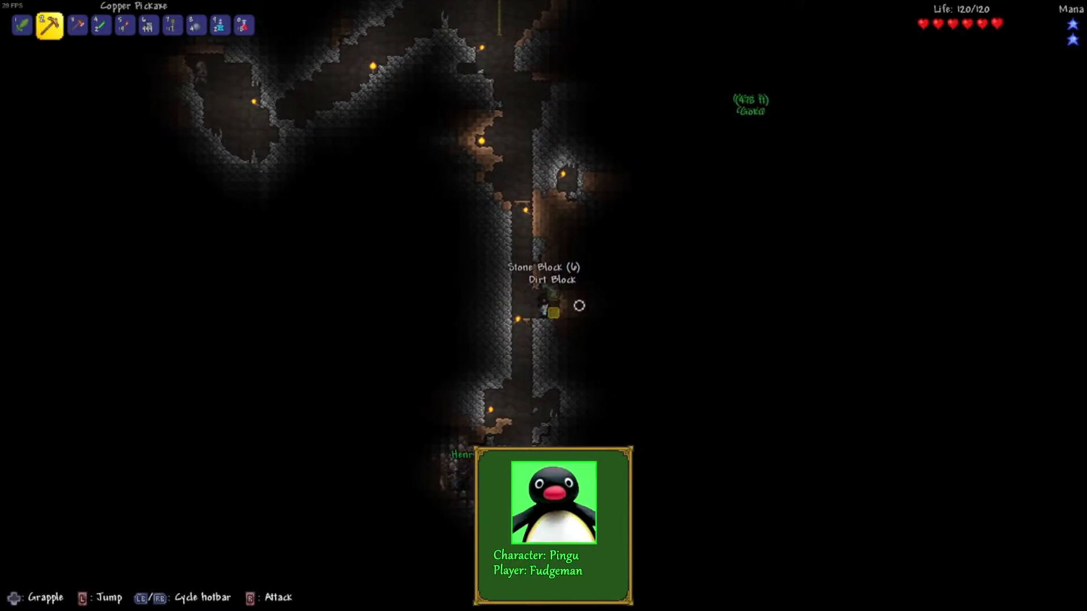
pyautogui.click(580, 317)
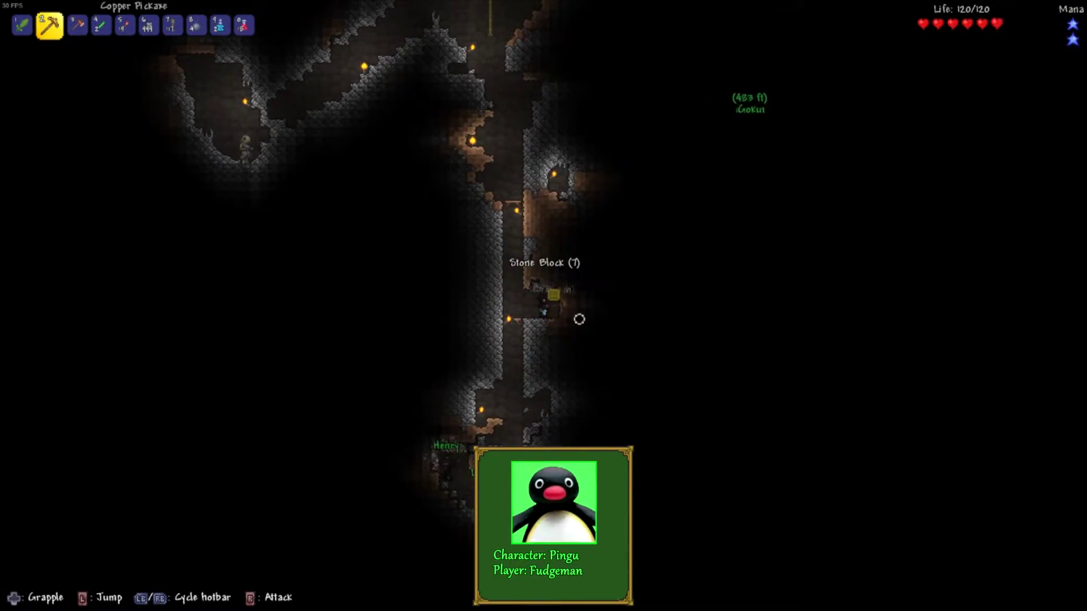
pyautogui.click(579, 319)
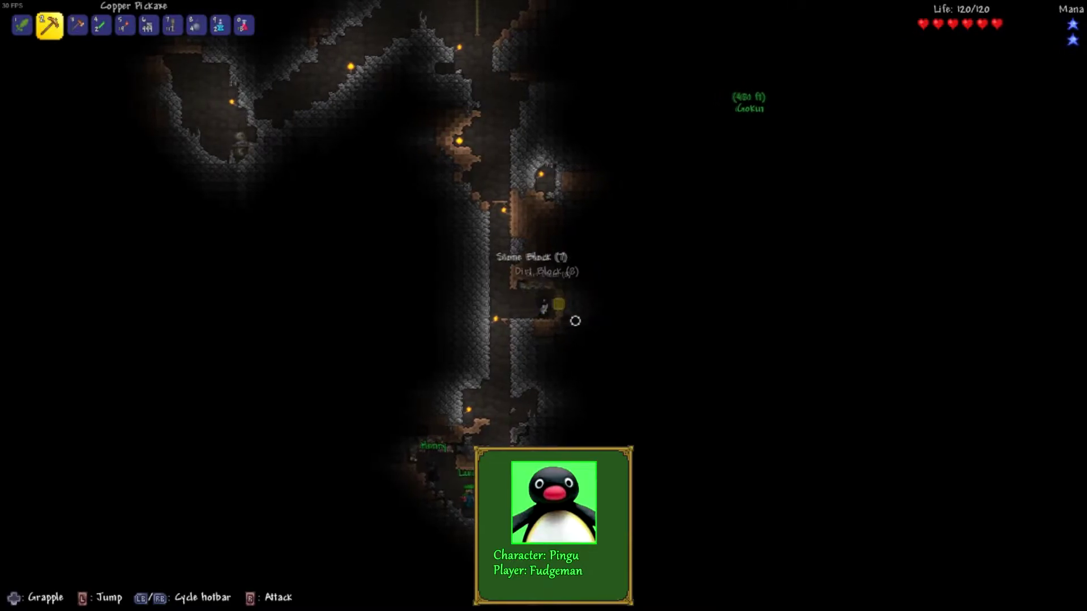
pyautogui.press('d')
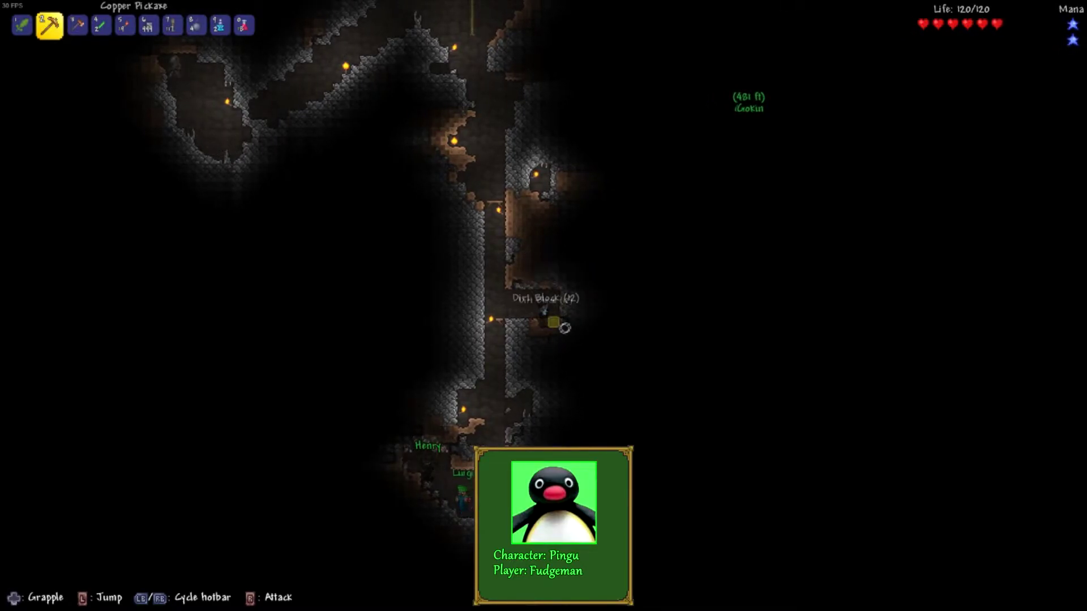
pyautogui.click(557, 333)
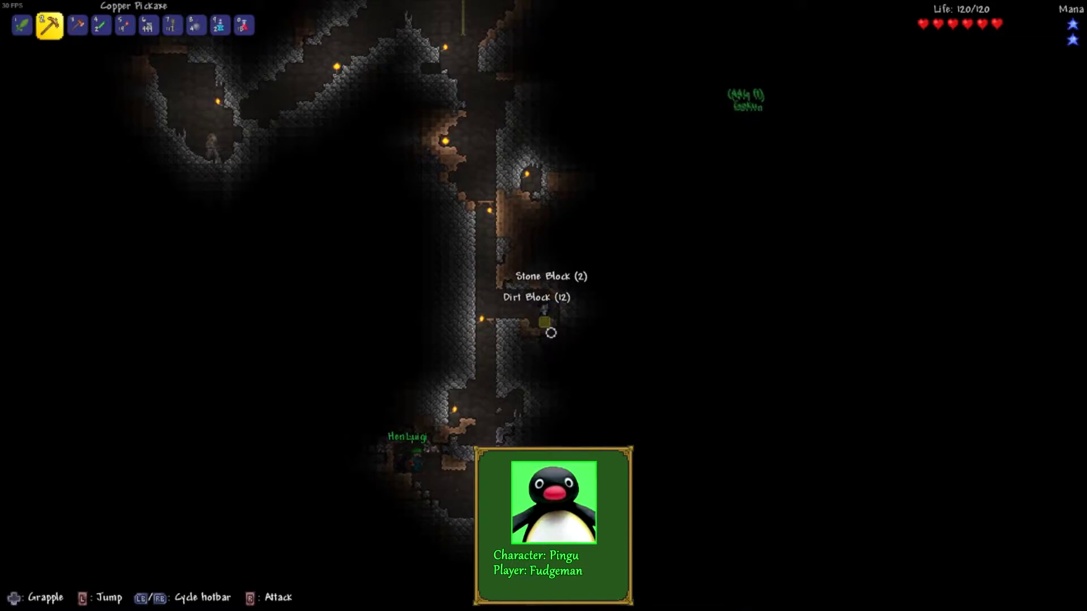
pyautogui.click(551, 333)
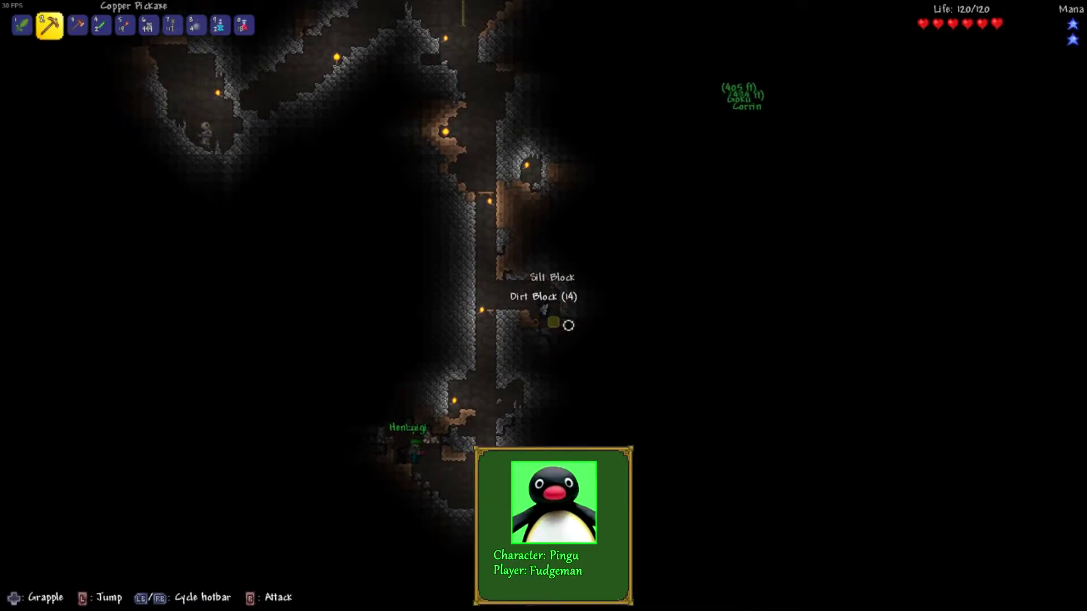
pyautogui.click(568, 327)
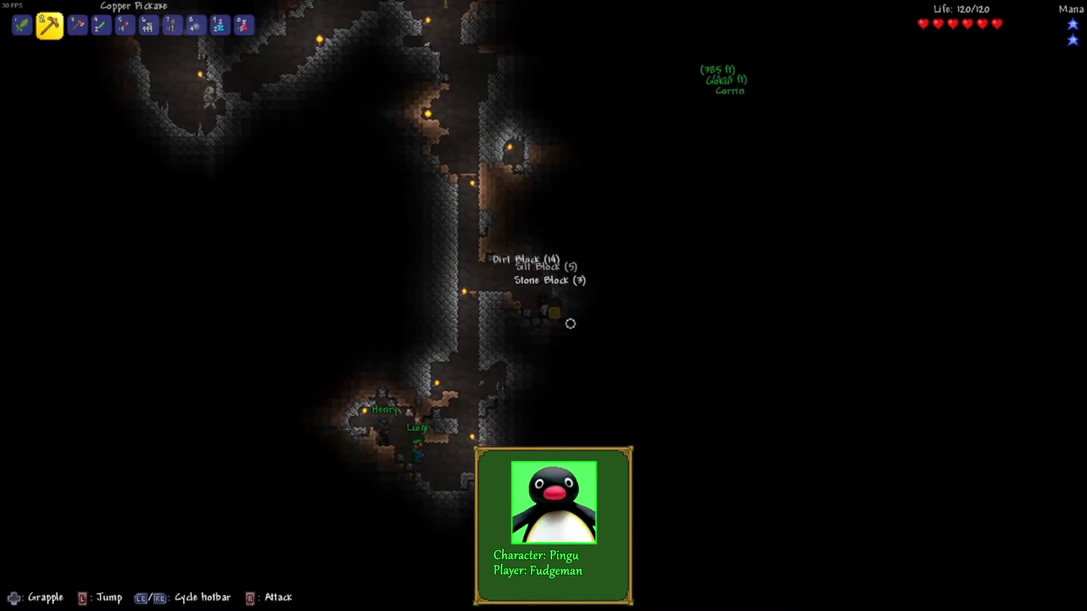
# Keep mining stone downward to go deeper into the shaft.
pyautogui.click(570, 324)
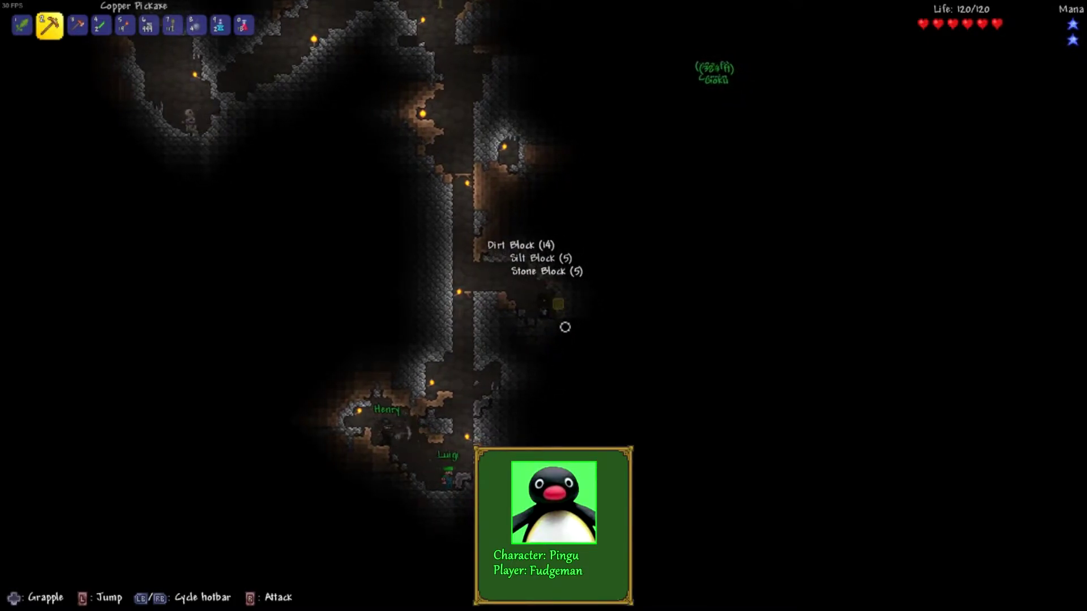
pyautogui.click(566, 327)
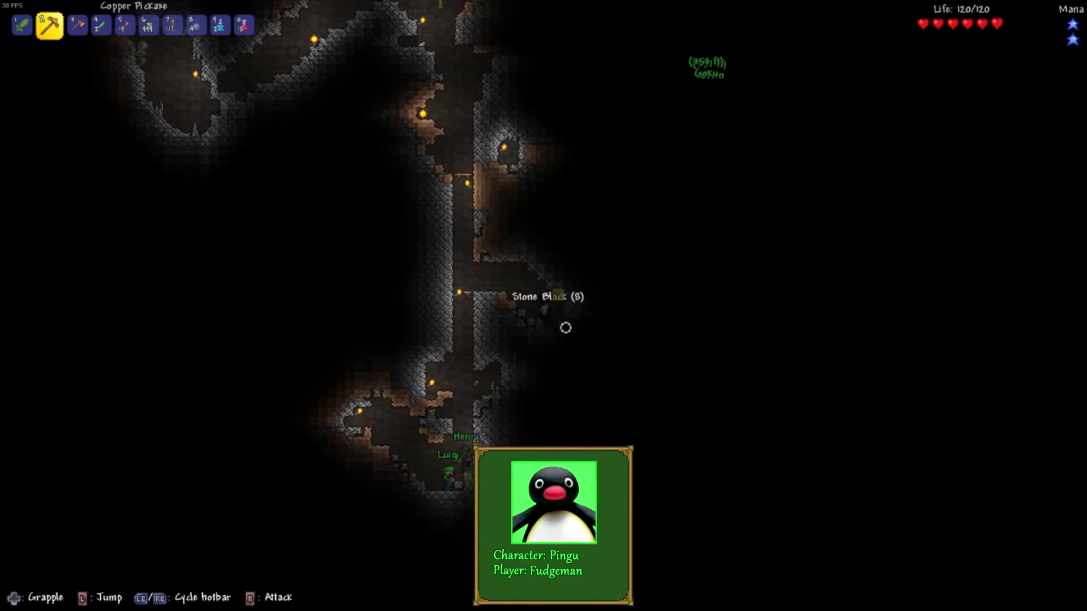
pyautogui.click(543, 332)
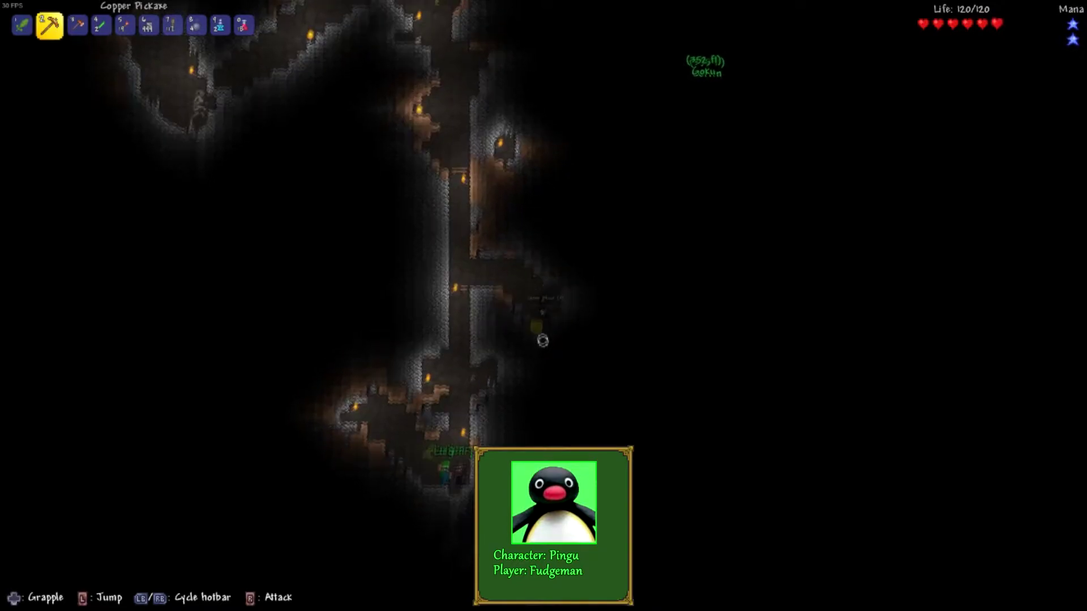
pyautogui.click(538, 332)
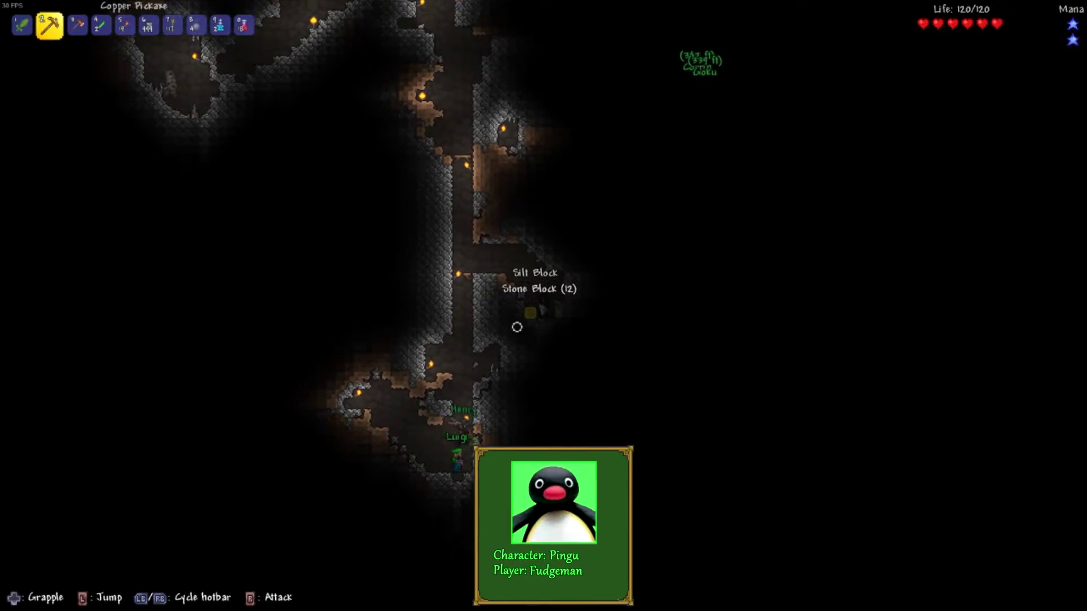
pyautogui.click(517, 328)
pyautogui.click(524, 330)
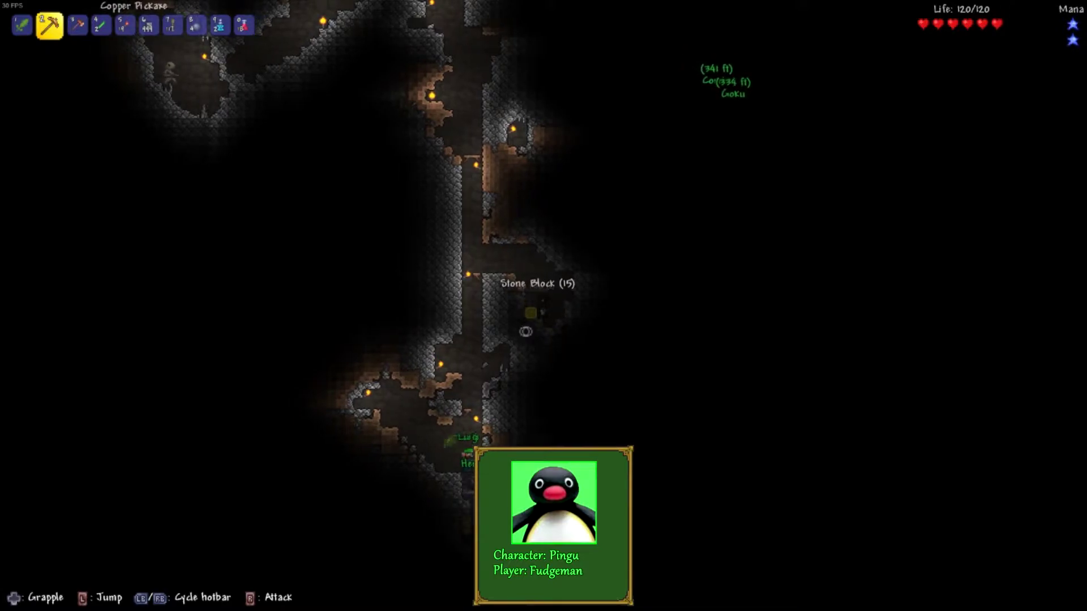
pyautogui.click(528, 332)
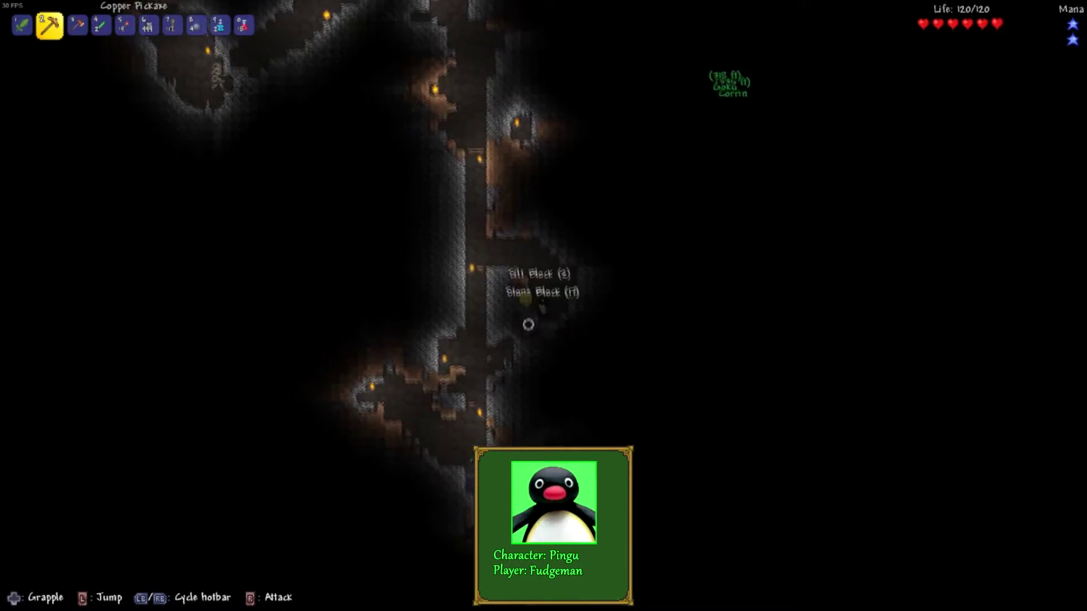
pyautogui.click(528, 331)
pyautogui.click(531, 332)
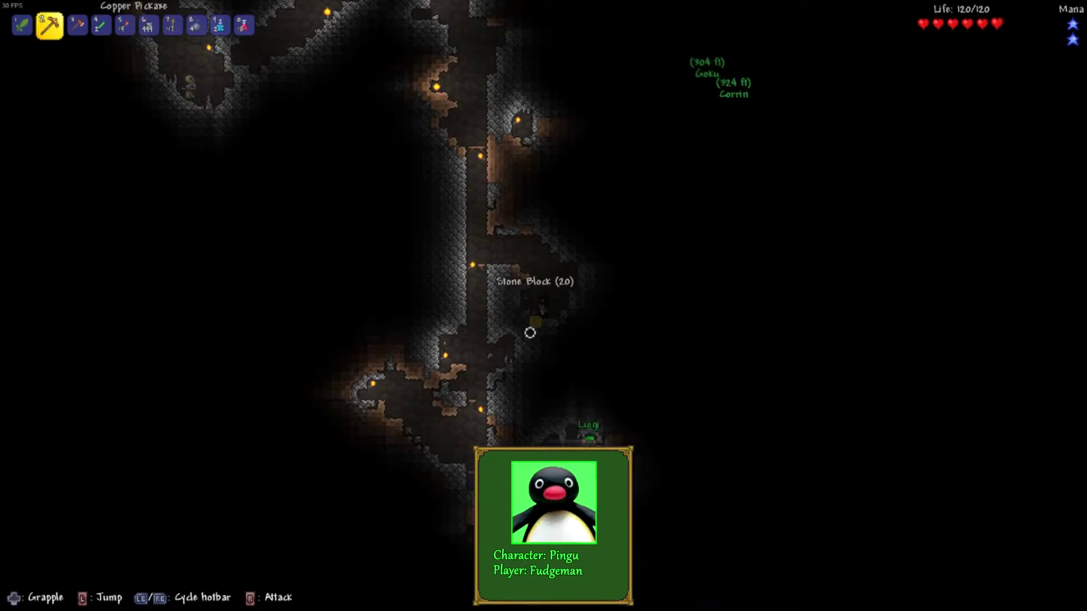
pyautogui.click(530, 331)
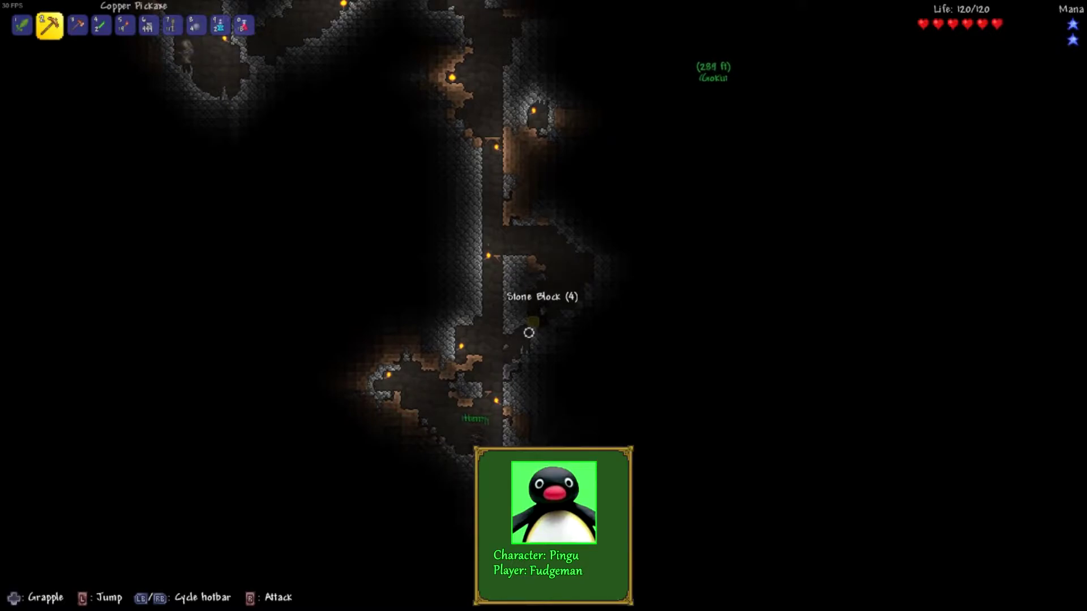
pyautogui.click(529, 332)
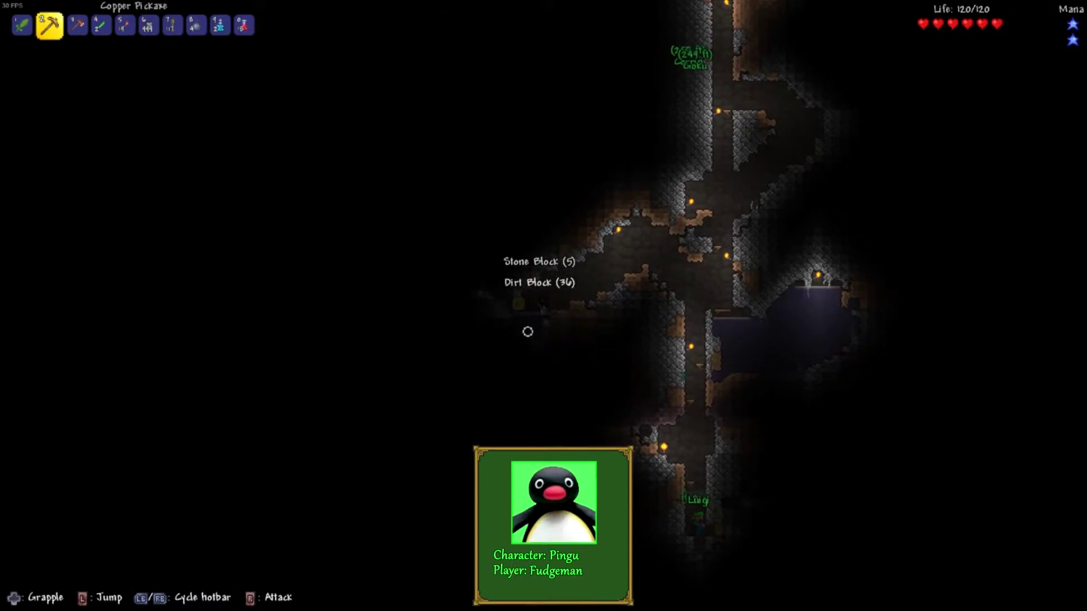
pyautogui.scroll(-2, 523, 329)
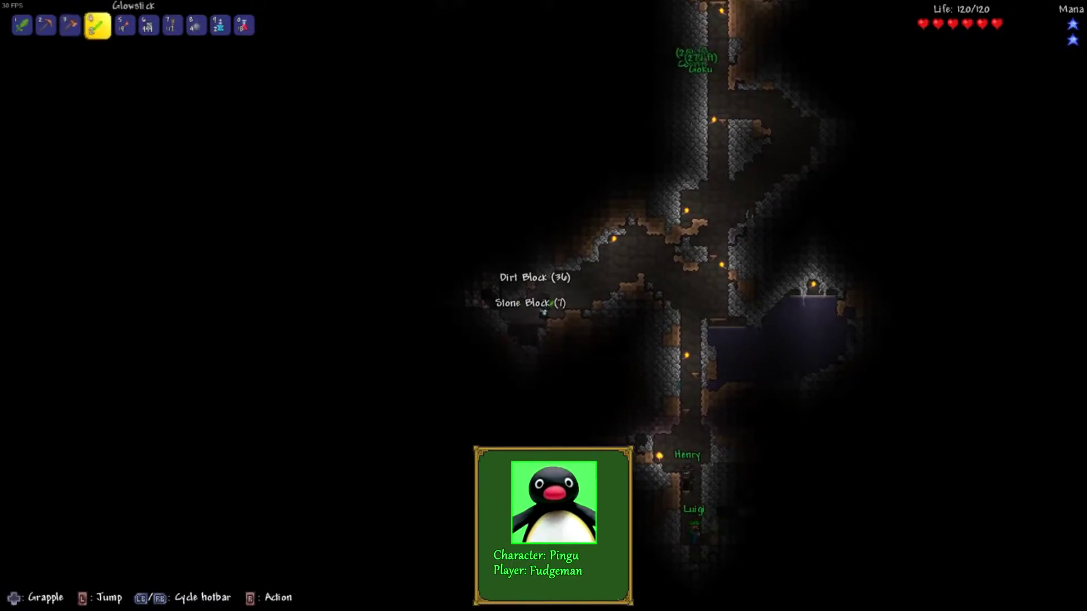
pyautogui.scroll(-1, 501, 306)
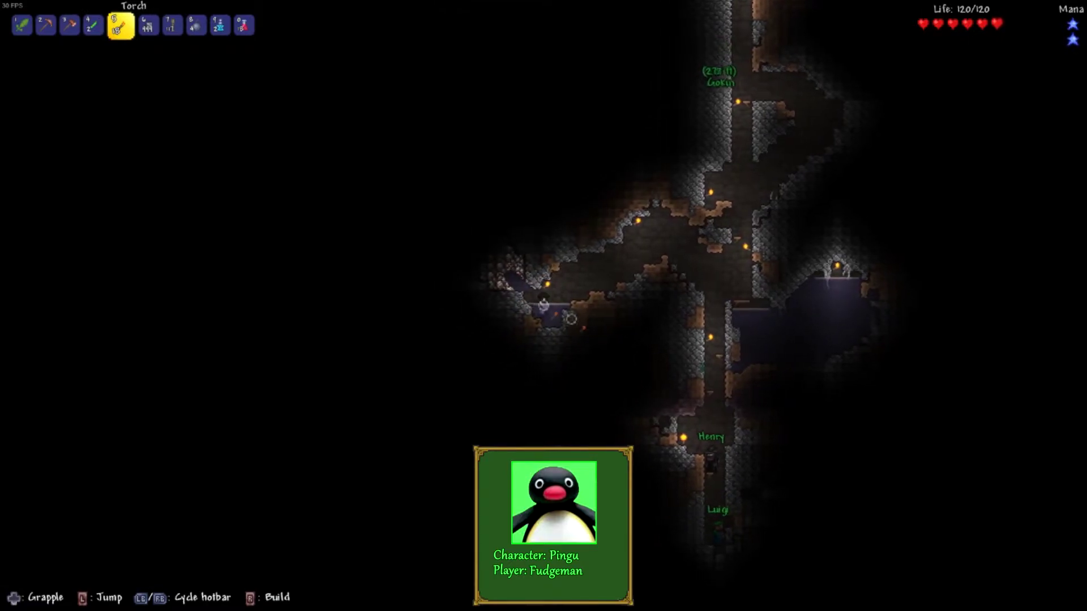
pyautogui.scroll(1, 570, 319)
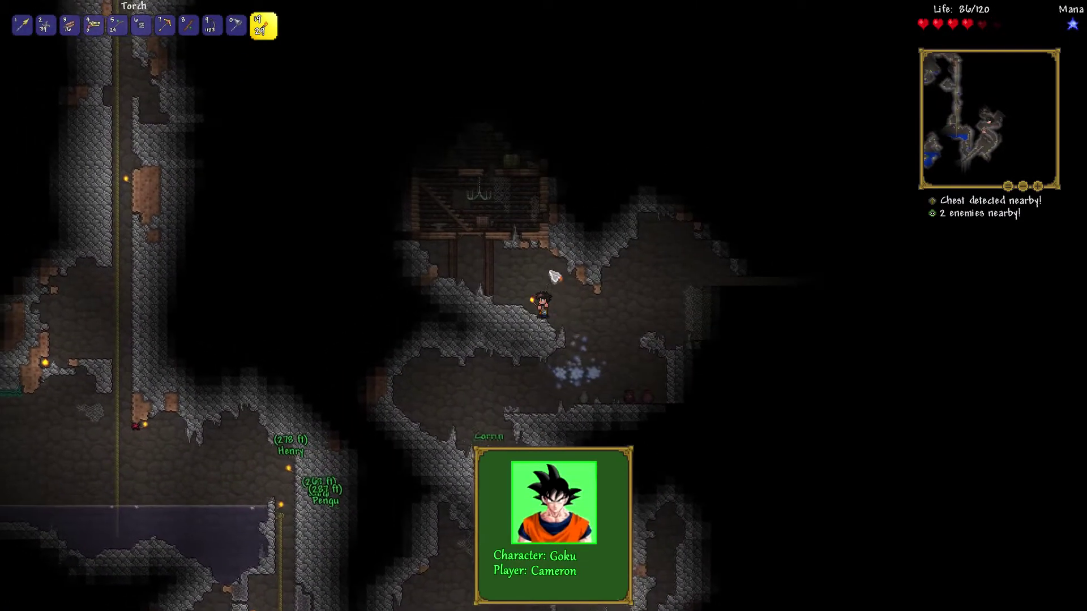
# Enter the cabin with the Strong Gold Pickaxe, clear its cobwebs, and open the Gold Chest.
pyautogui.press('7')
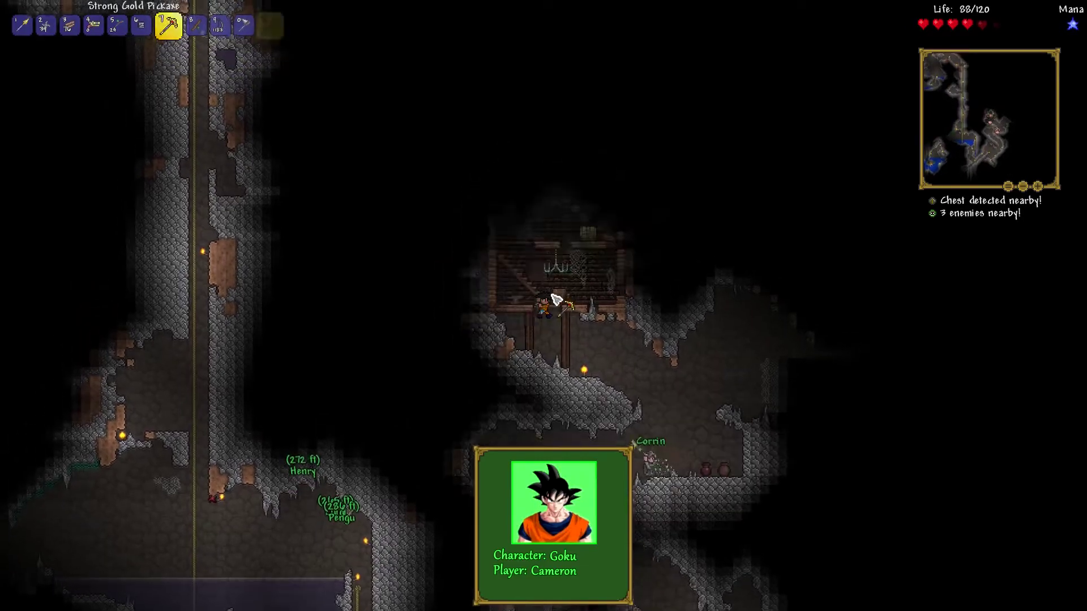
pyautogui.press('space')
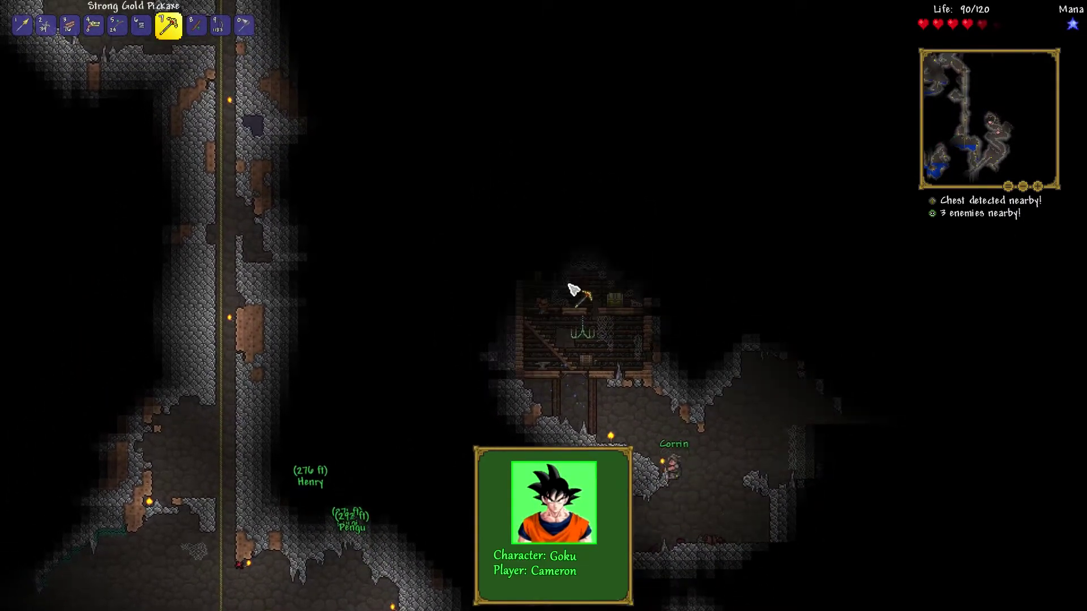
pyautogui.click(567, 289)
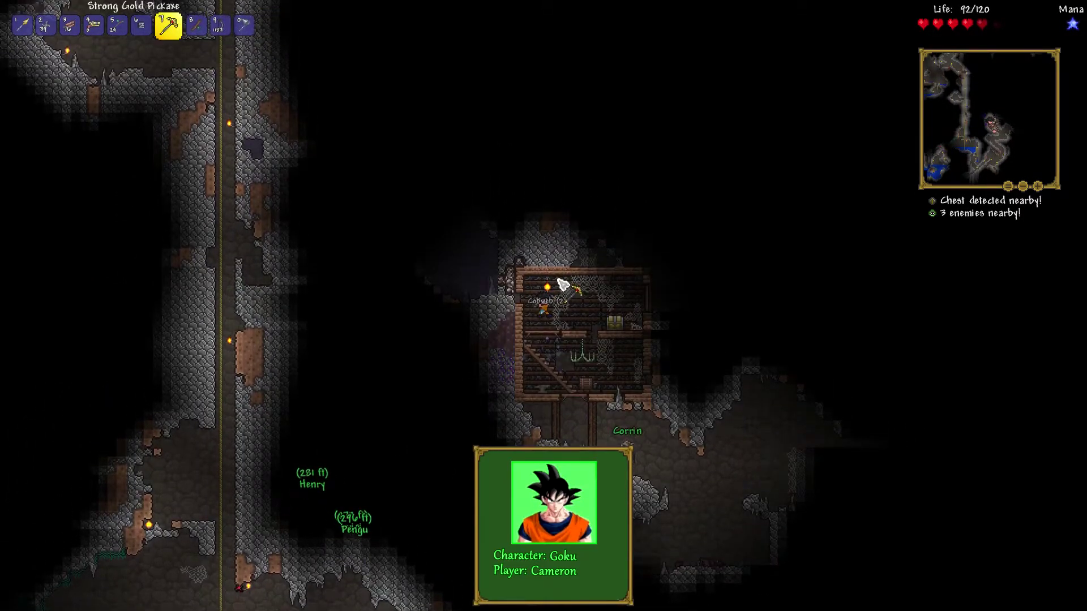
pyautogui.press('1')
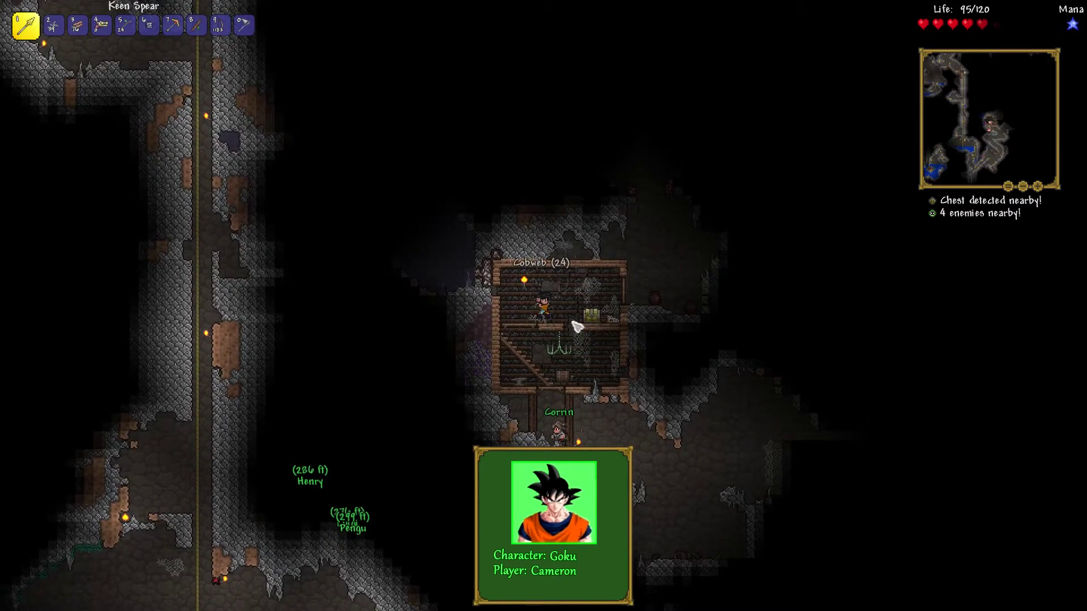
pyautogui.rightClick(567, 315)
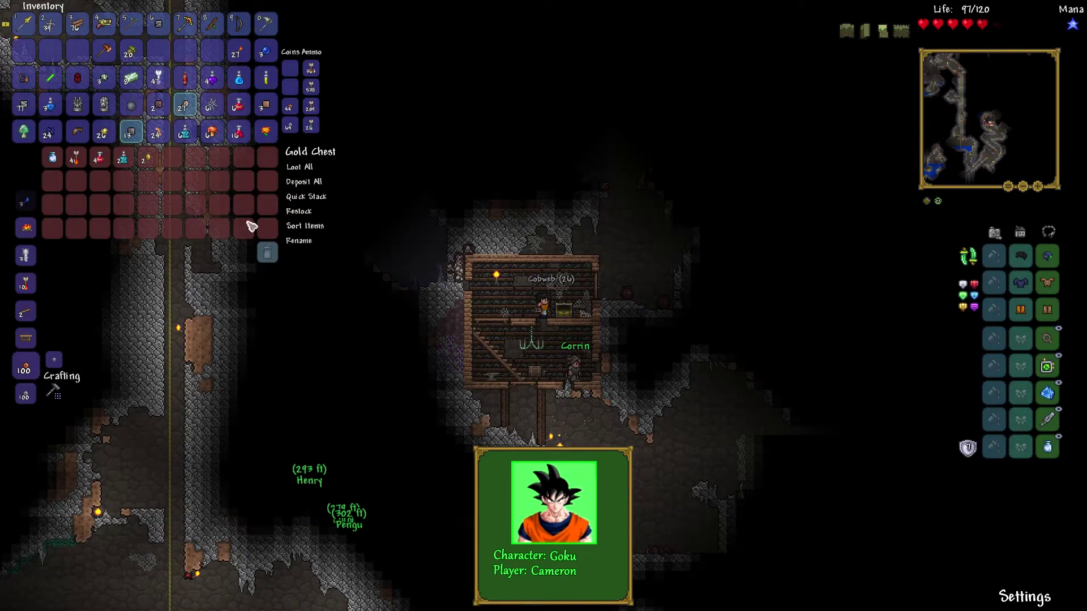
# Loot the Gold Chest's healing and recall potions, gold and flaming arrows, then close it.
pyautogui.click(52, 158)
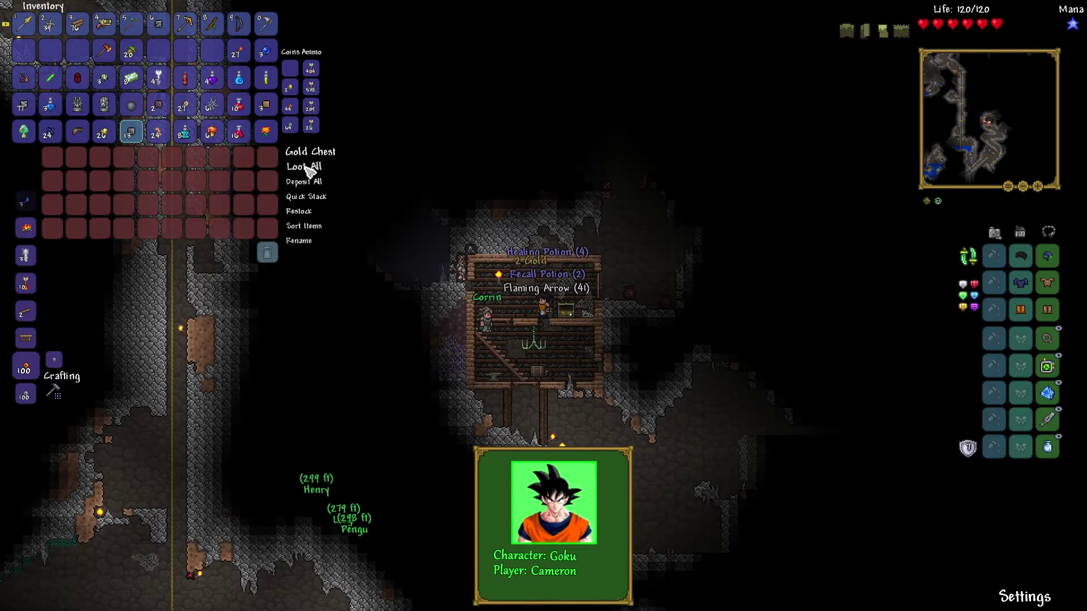
pyautogui.press('Escape')
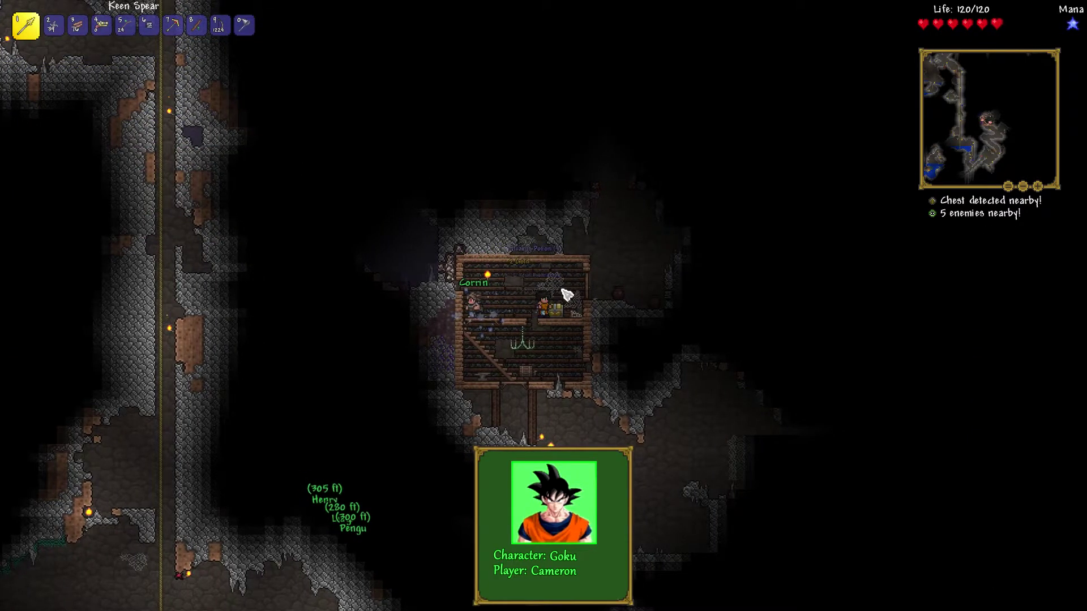
# Clear the remaining cobwebs and move across the cabin floor and out.
pyautogui.press('d')
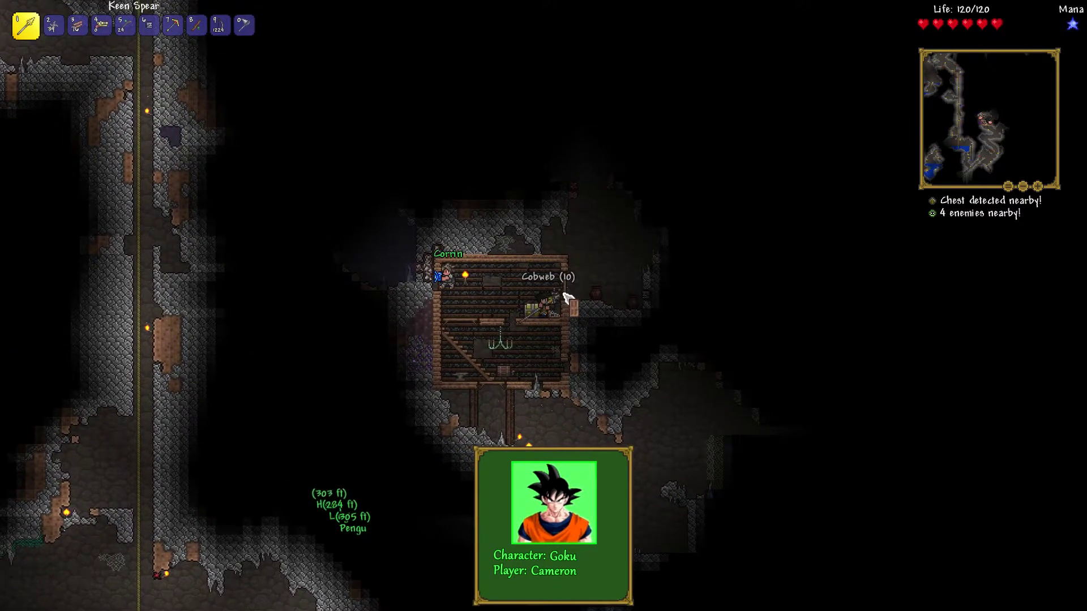
pyautogui.click(567, 292)
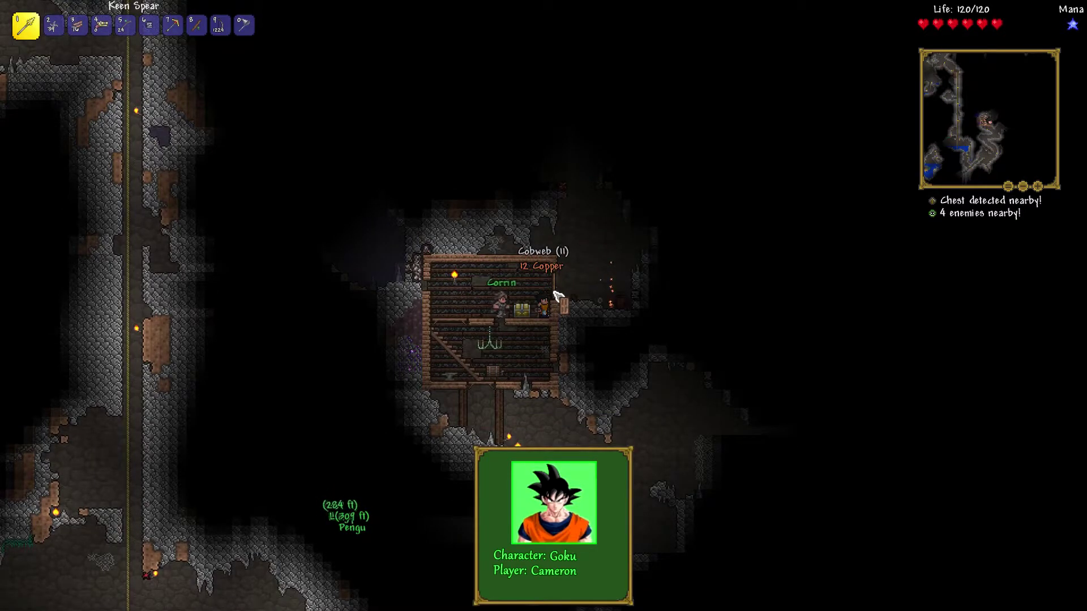
pyautogui.press('a')
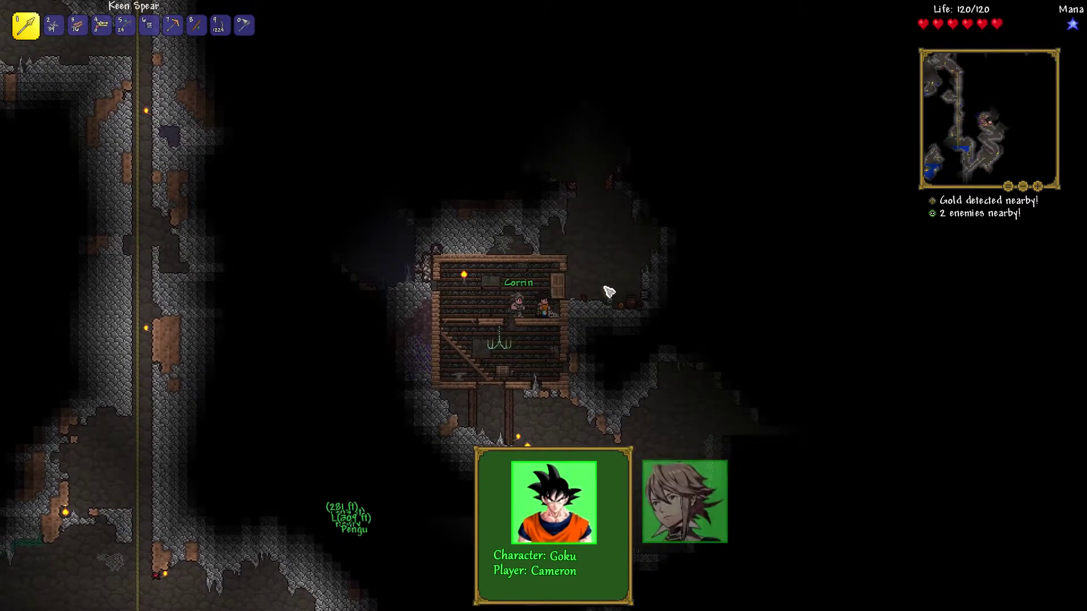
pyautogui.press('d')
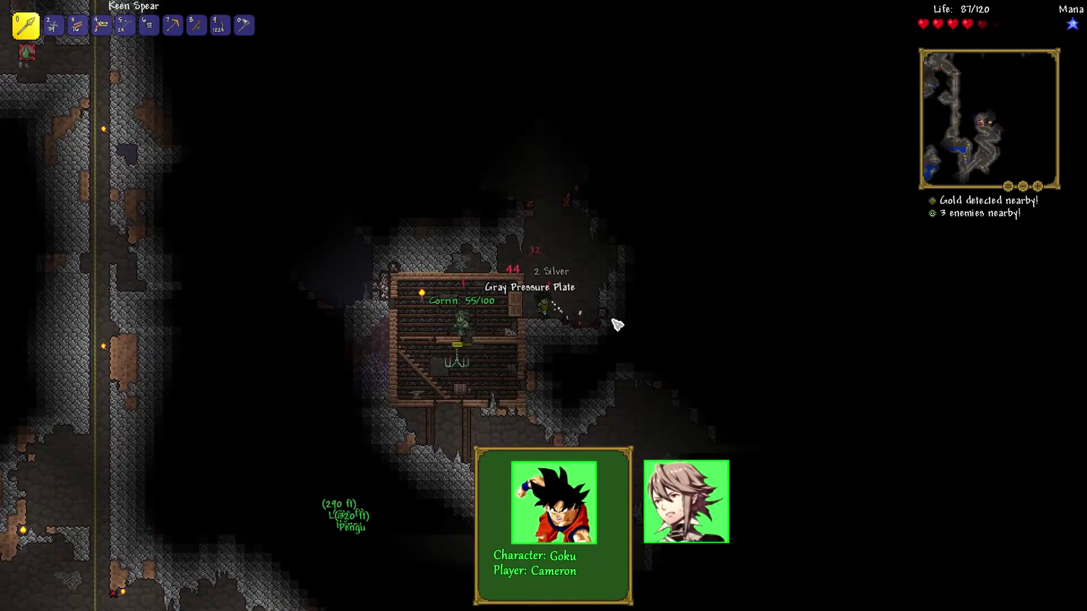
pyautogui.press('d')
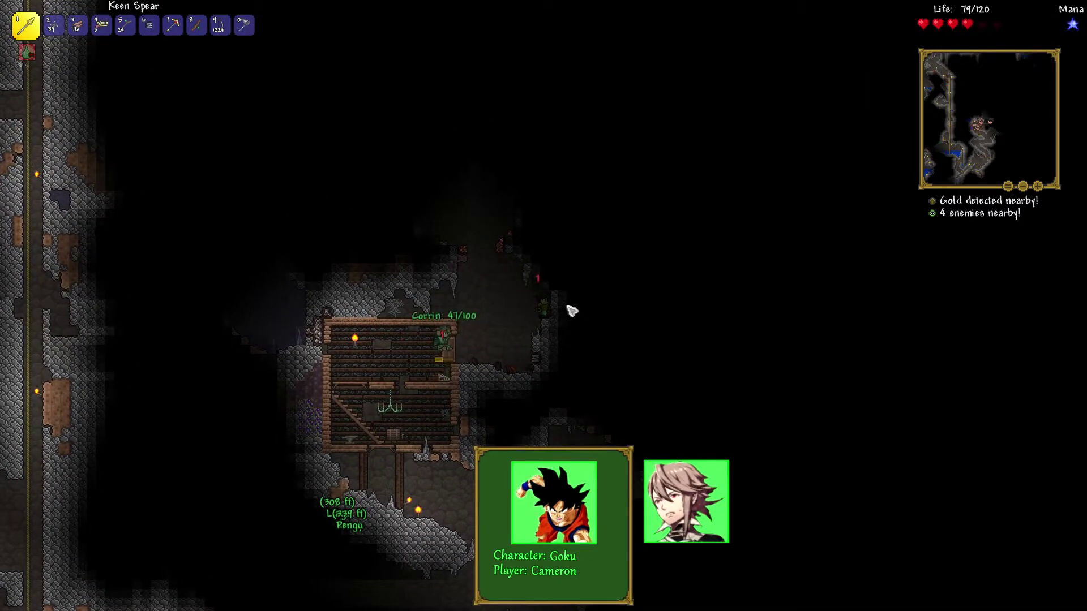
# Drop into the upper room and mine the wood, four Iron Ore and torch by the left wall.
pyautogui.press('0')
pyautogui.press('a')
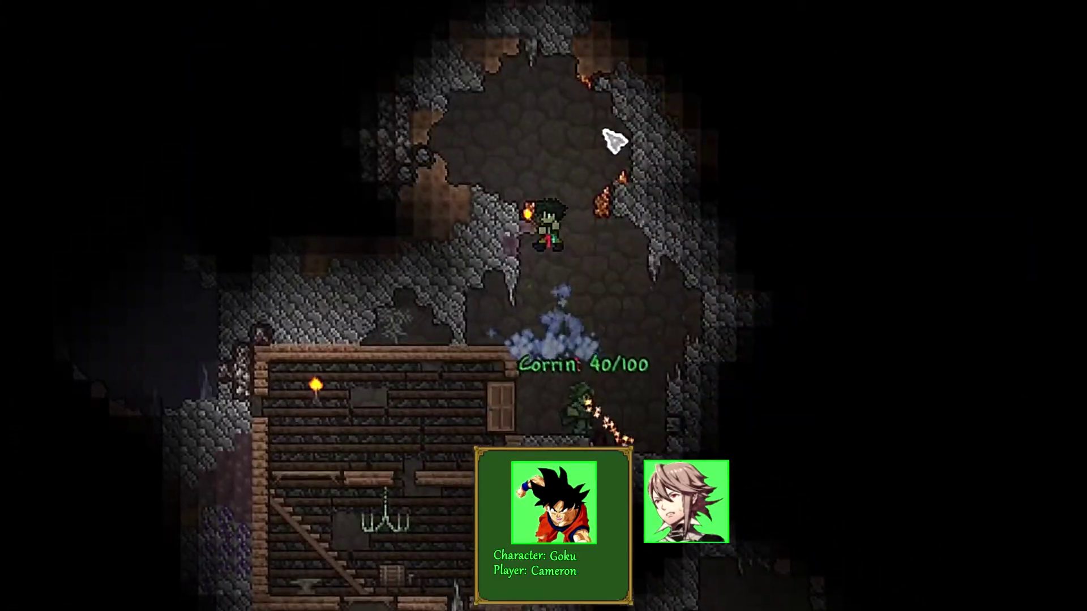
pyautogui.press('s')
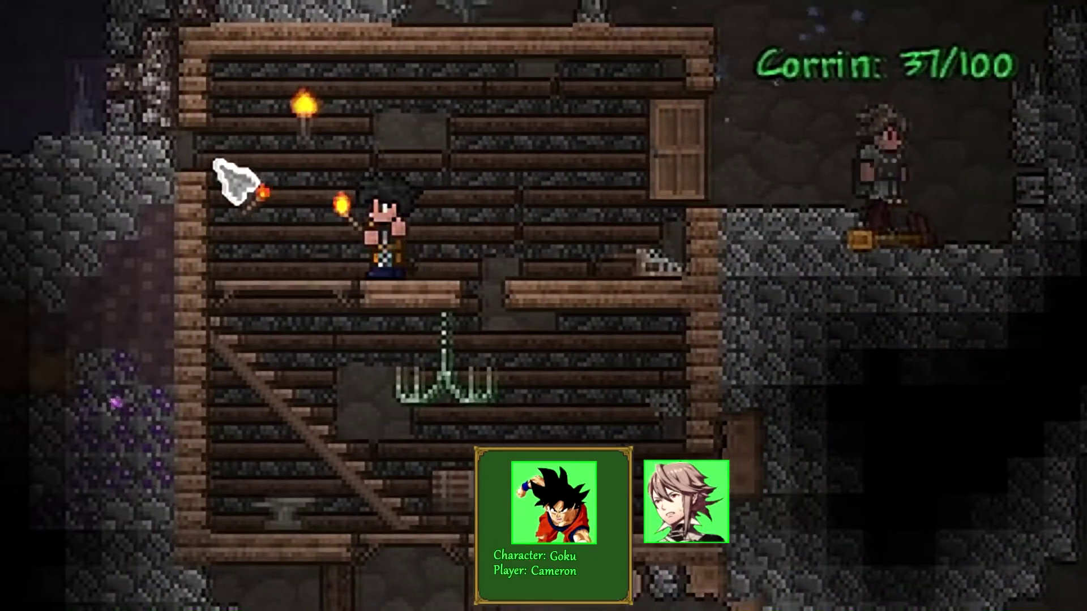
pyautogui.press('a')
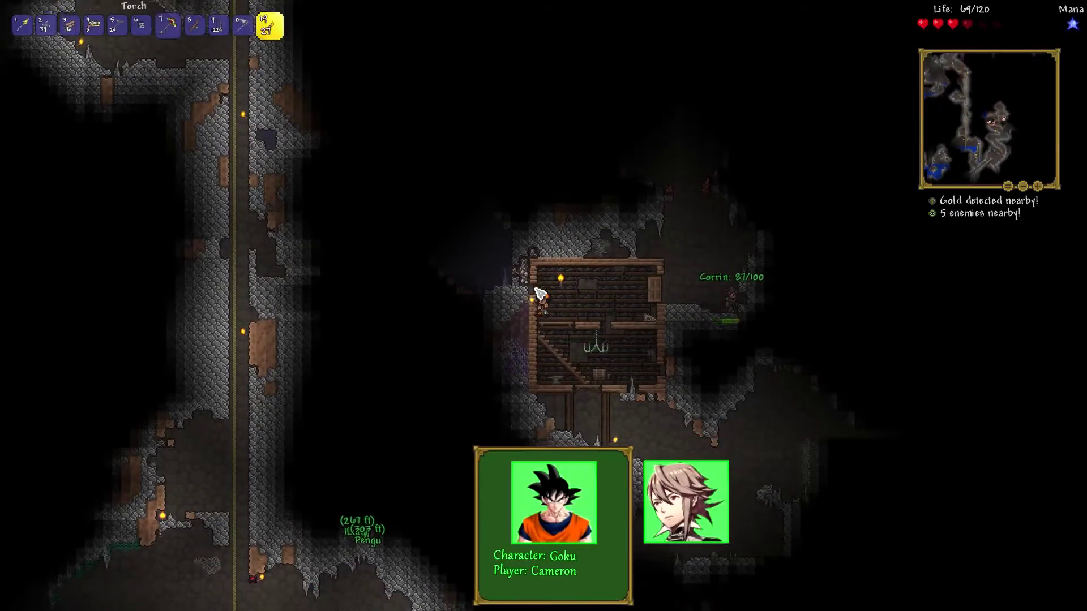
pyautogui.scroll(-1, 538, 293)
pyautogui.scroll(1, 540, 297)
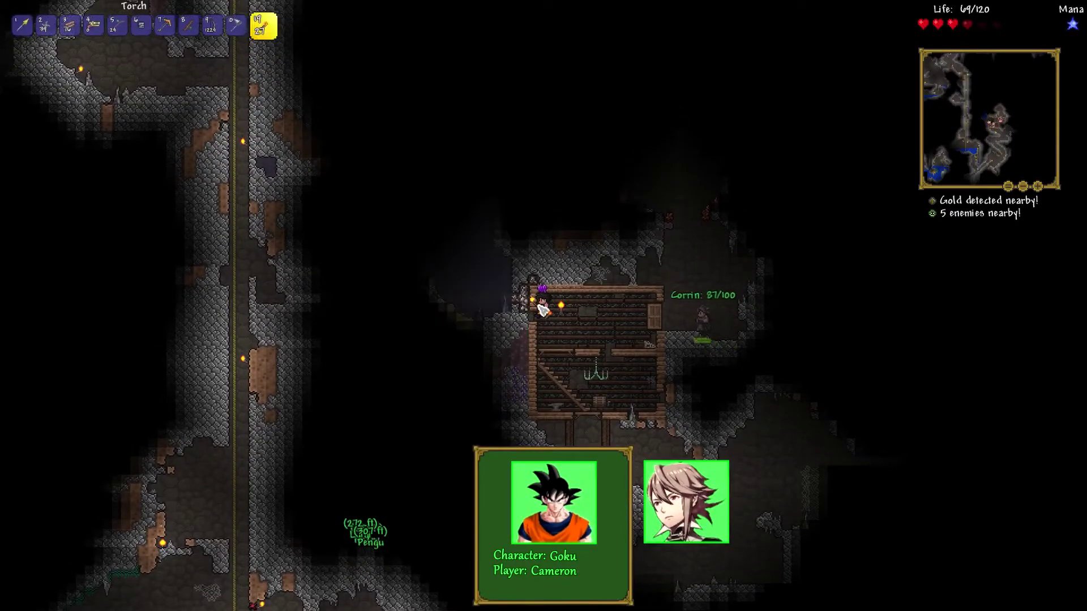
pyautogui.scroll(3, 542, 311)
pyautogui.click(537, 305)
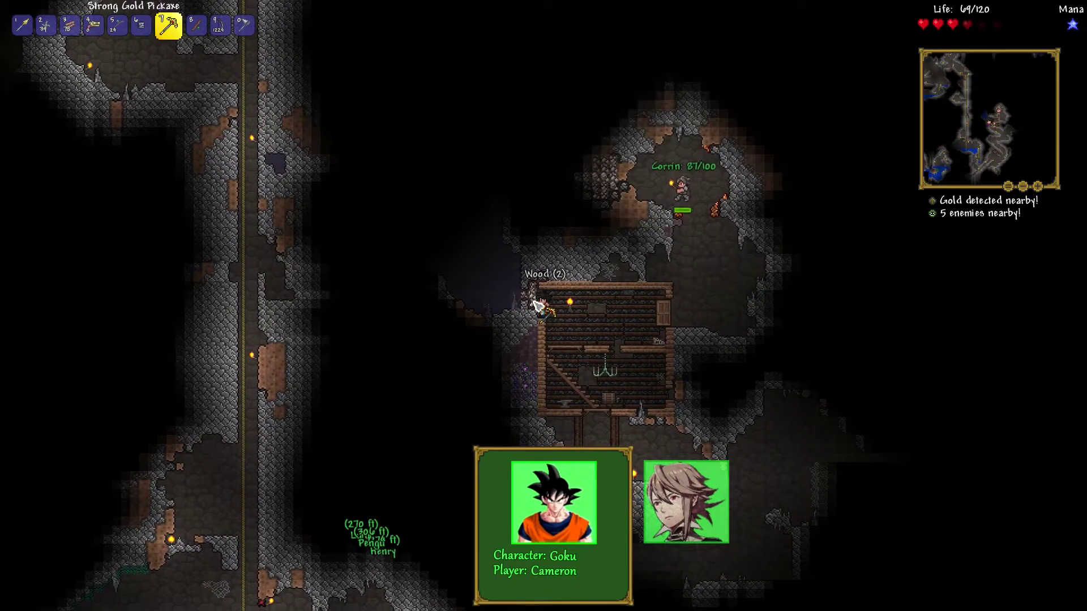
pyautogui.click(537, 297)
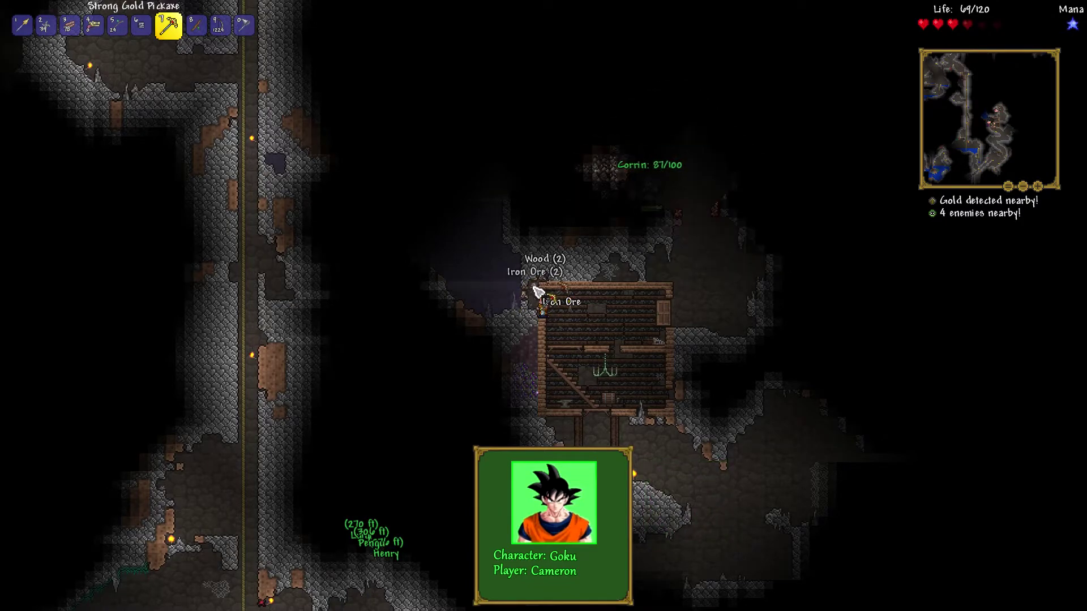
pyautogui.scroll(-3, 553, 303)
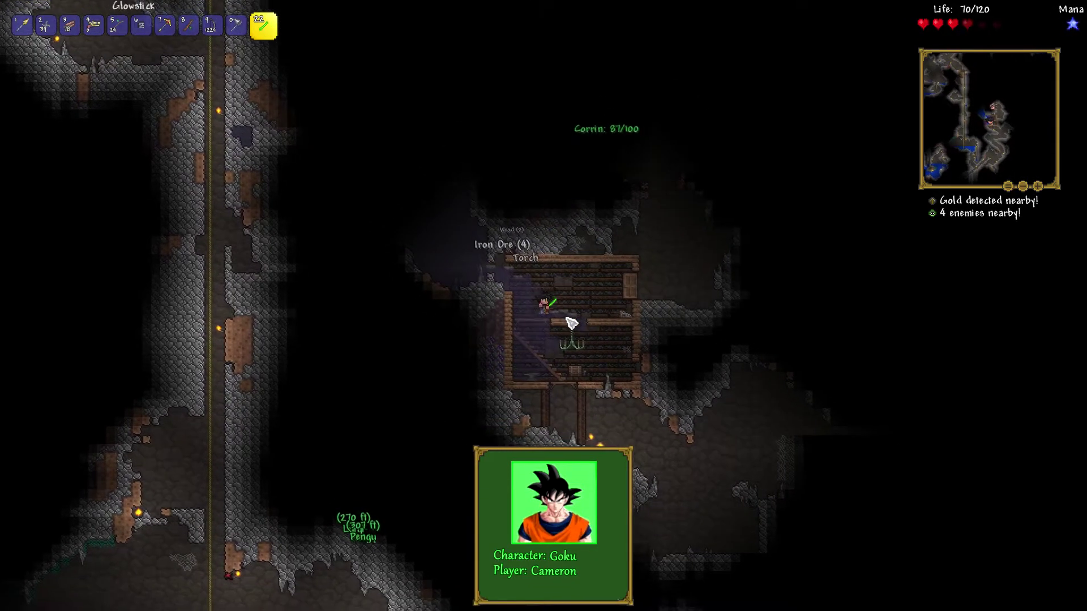
pyautogui.scroll(3, 568, 318)
pyautogui.click(568, 322)
pyautogui.press('1')
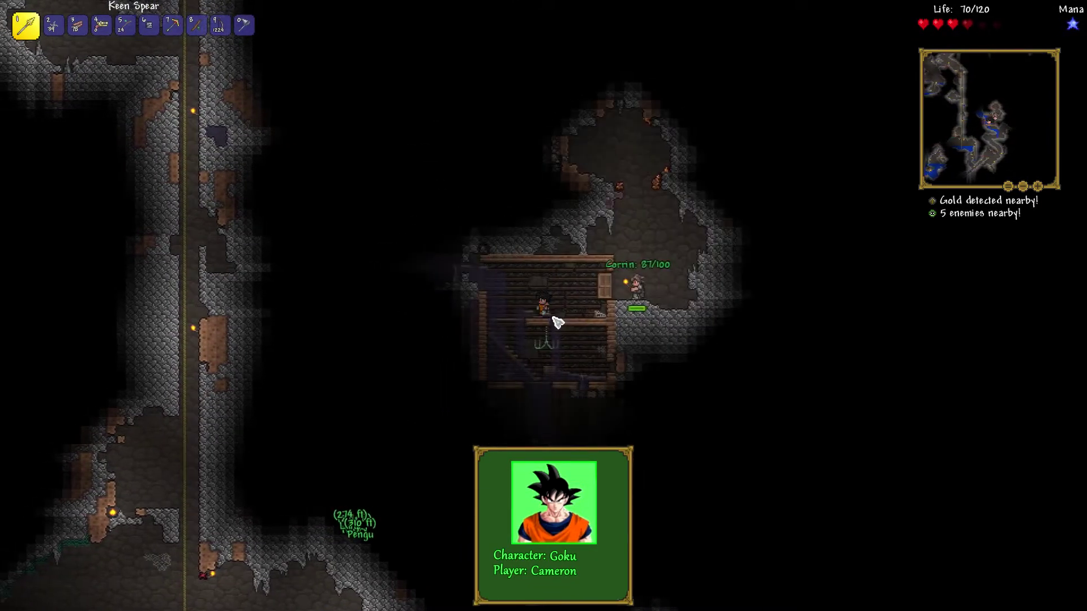
# Place a new torch to light the cabin.
pyautogui.press('7')
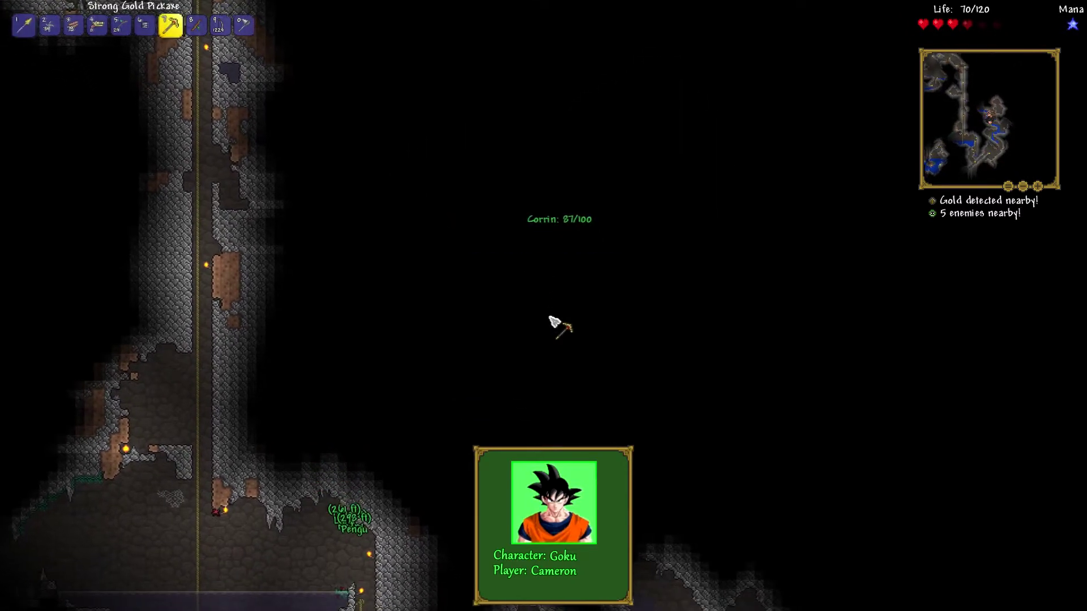
pyautogui.press('0')
pyautogui.press('d')
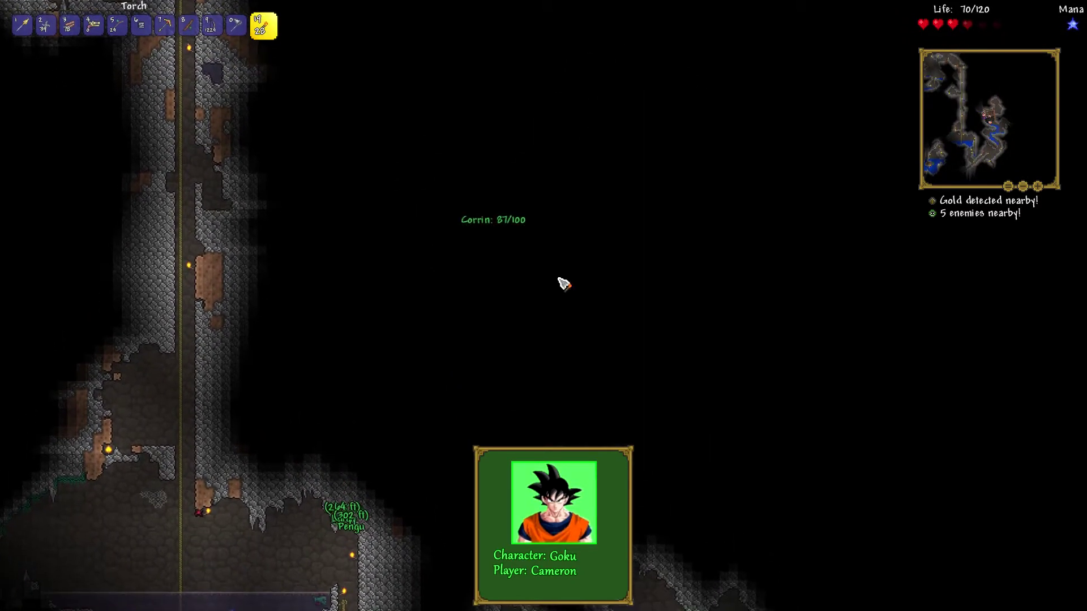
pyautogui.click(564, 299)
pyautogui.press('7')
pyautogui.press('1')
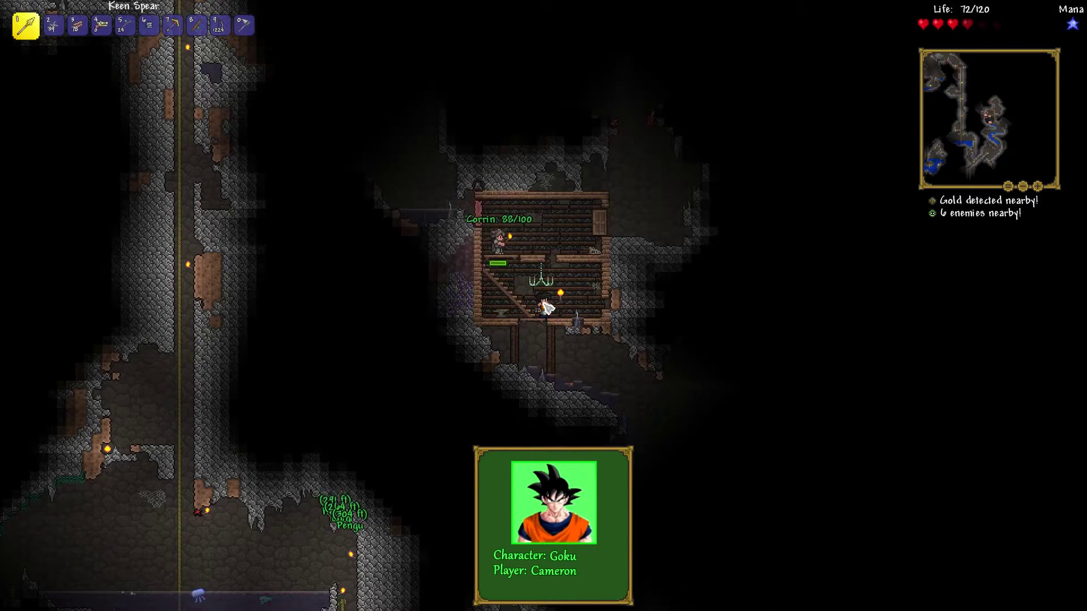
# Drop below the cabin floor and mine the wood and amethyst beside it.
pyautogui.press('s')
pyautogui.press('a')
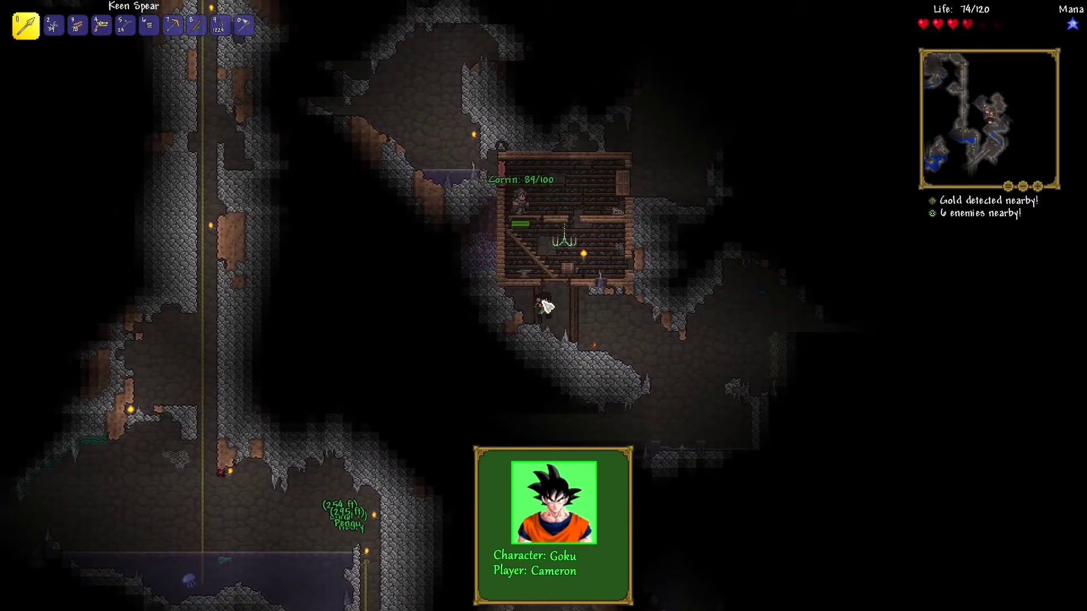
pyautogui.press('space')
pyautogui.press('a')
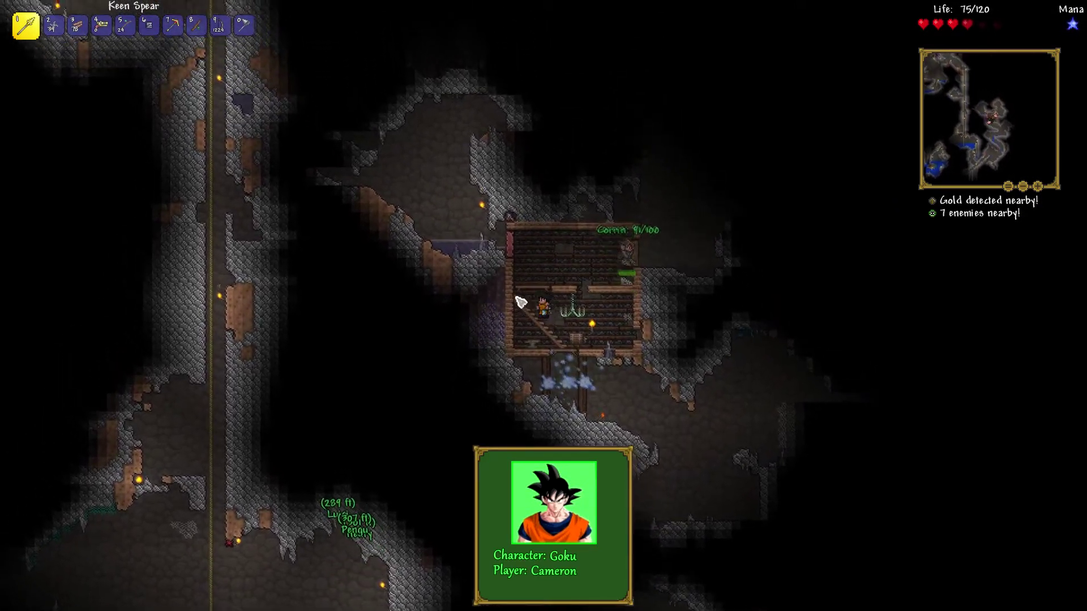
pyautogui.press('7')
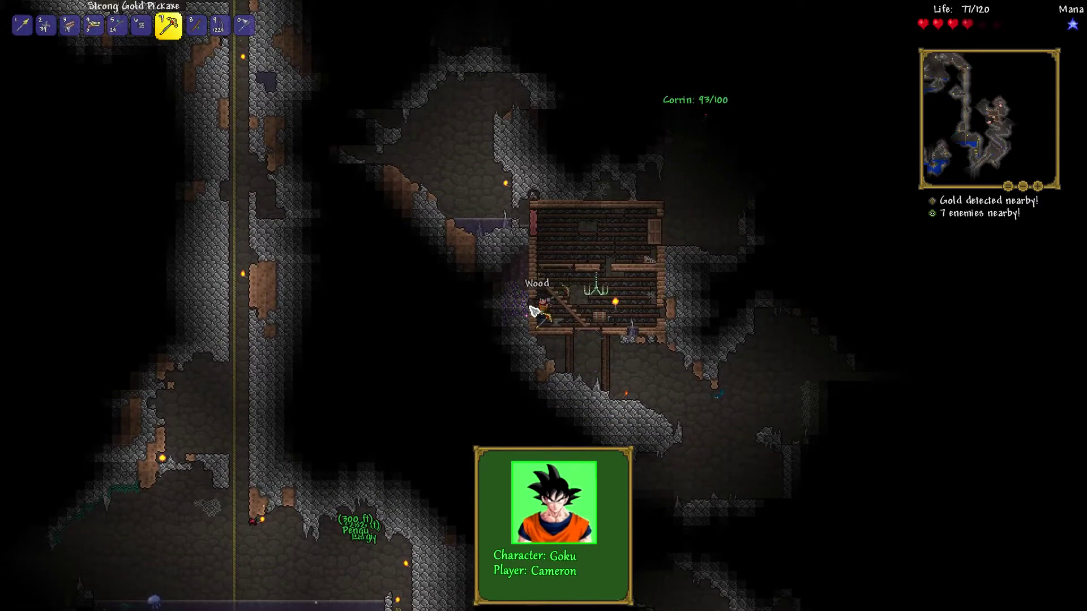
pyautogui.click(534, 314)
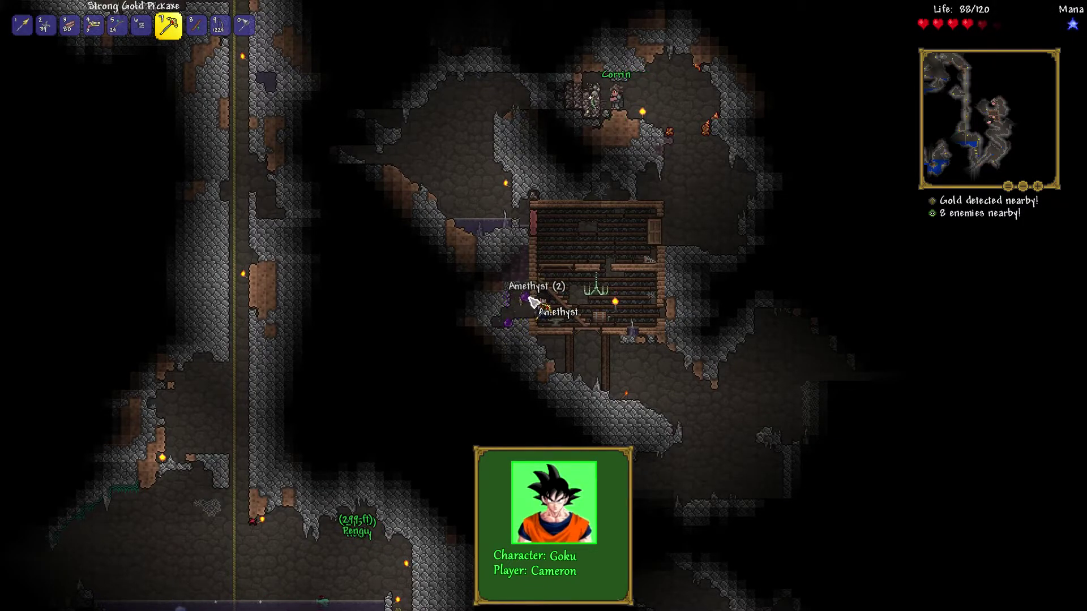
pyautogui.press('a')
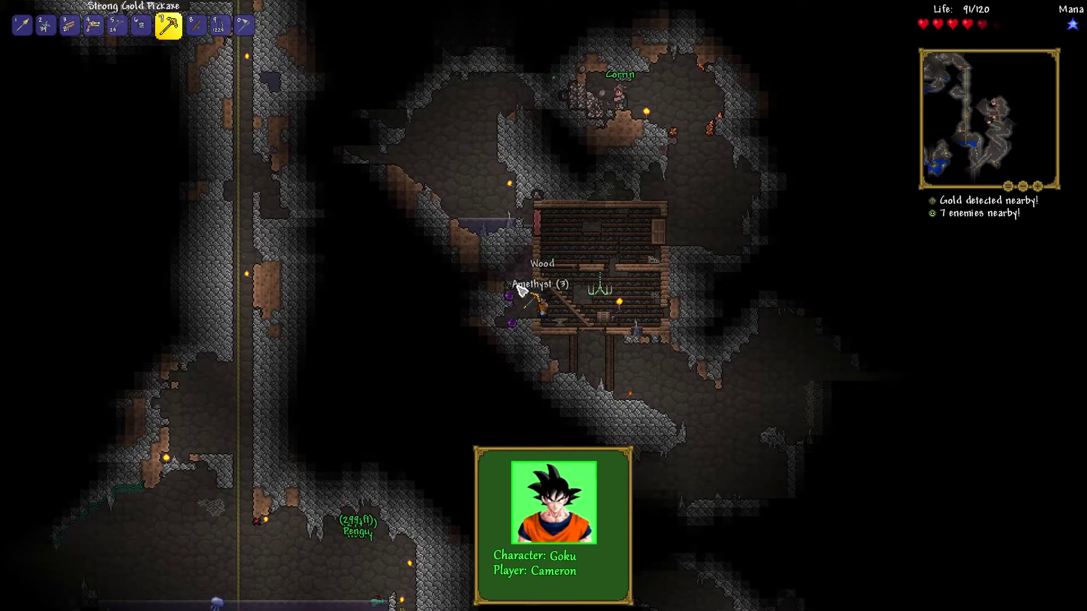
# Check the pet and mount equipment in the inventory, then close it.
pyautogui.press('a')
pyautogui.scroll(-3, 540, 304)
pyautogui.scroll(-1, 561, 302)
pyautogui.press('Escape')
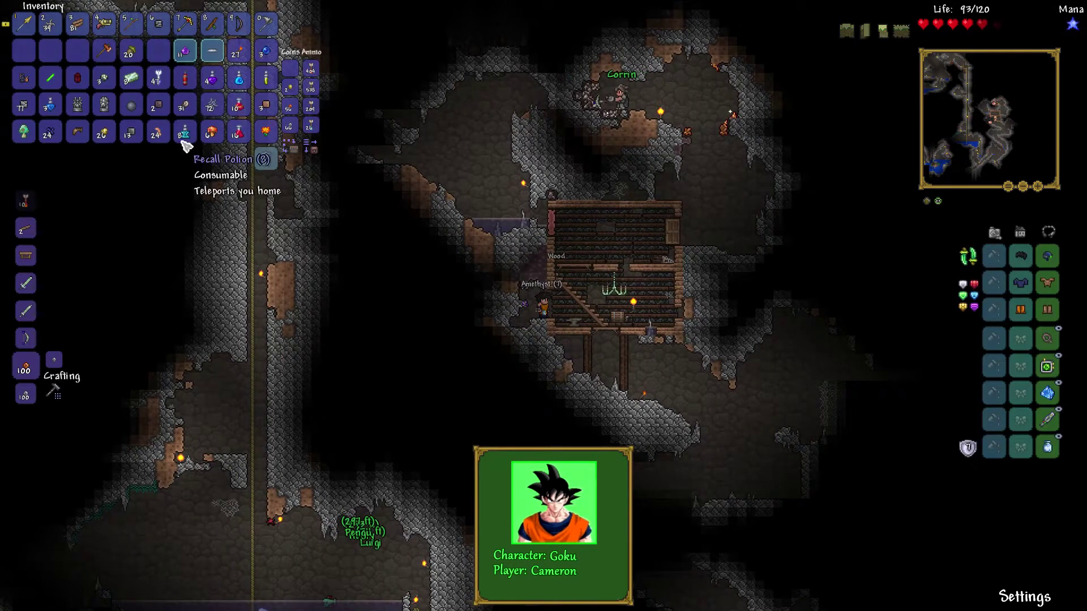
pyautogui.click(1049, 233)
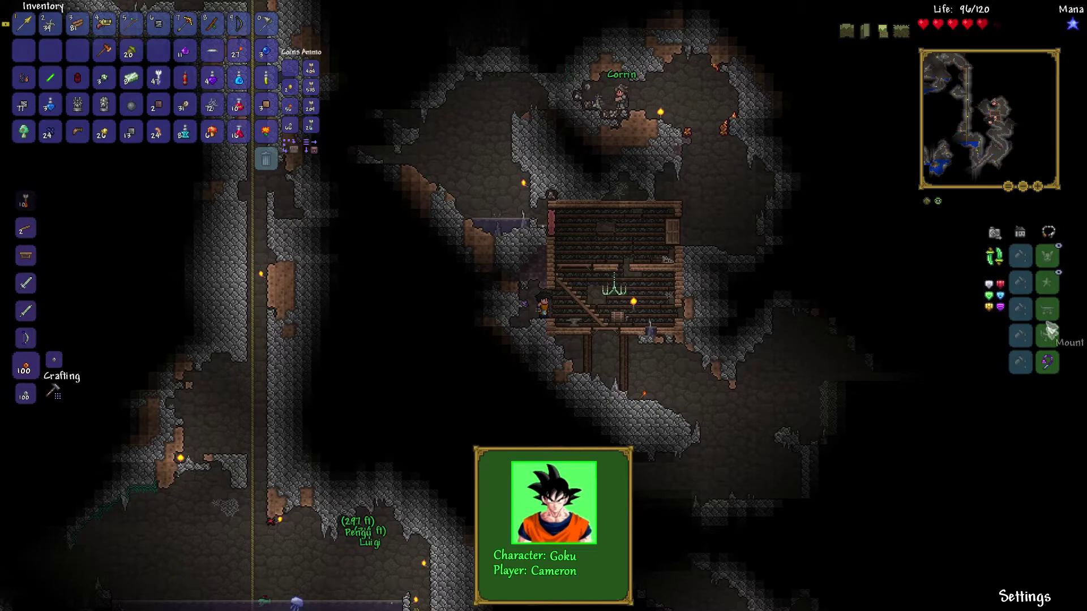
pyautogui.press('Escape')
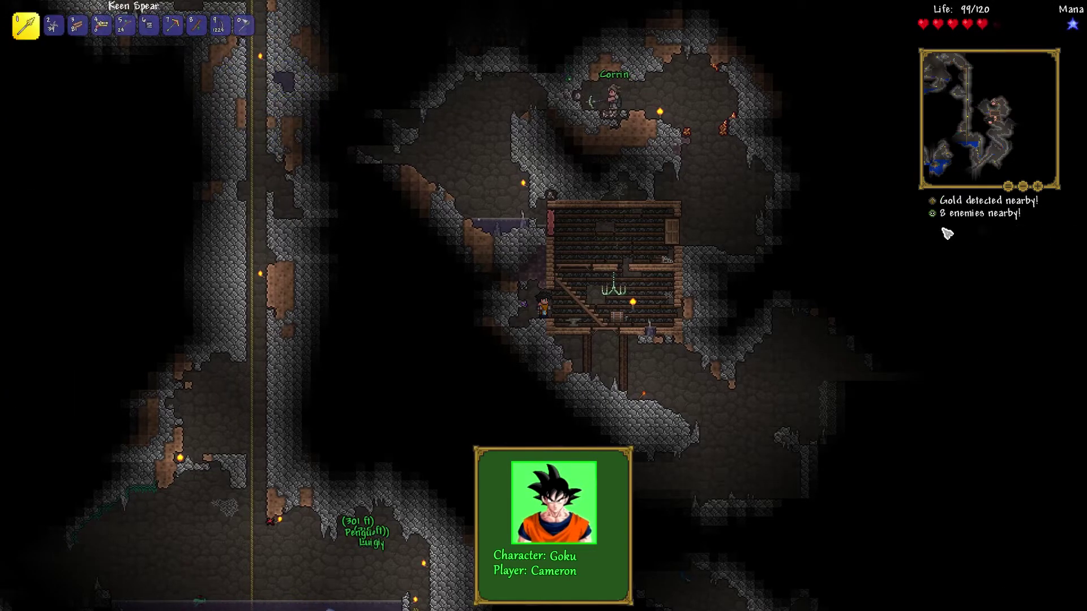
# Move through the cabin, drop below it, and place a torch on the lower ledge.
pyautogui.press('d')
pyautogui.press('a')
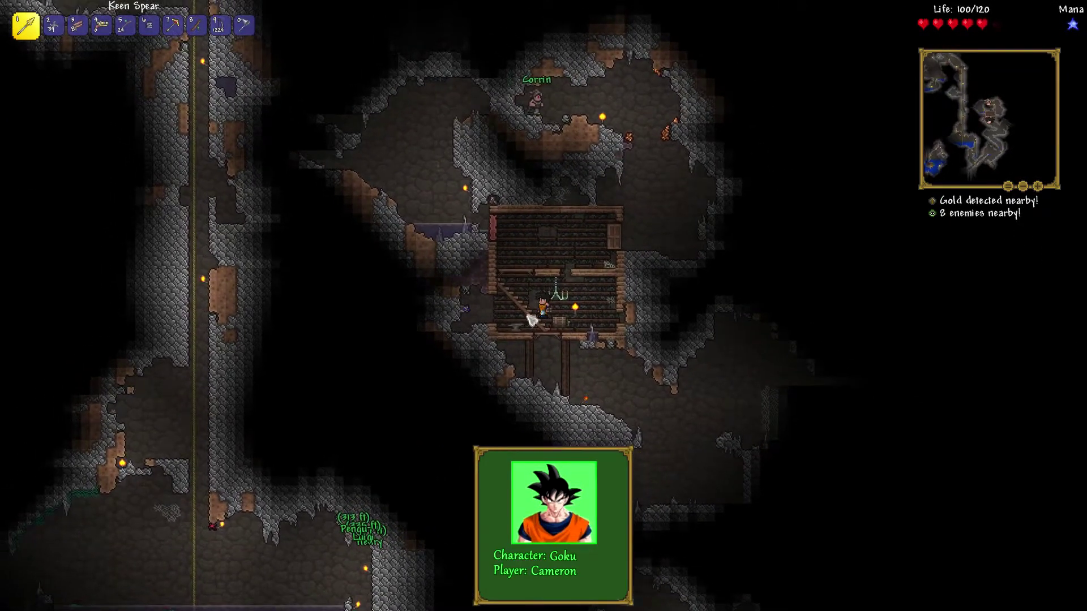
pyautogui.press('a')
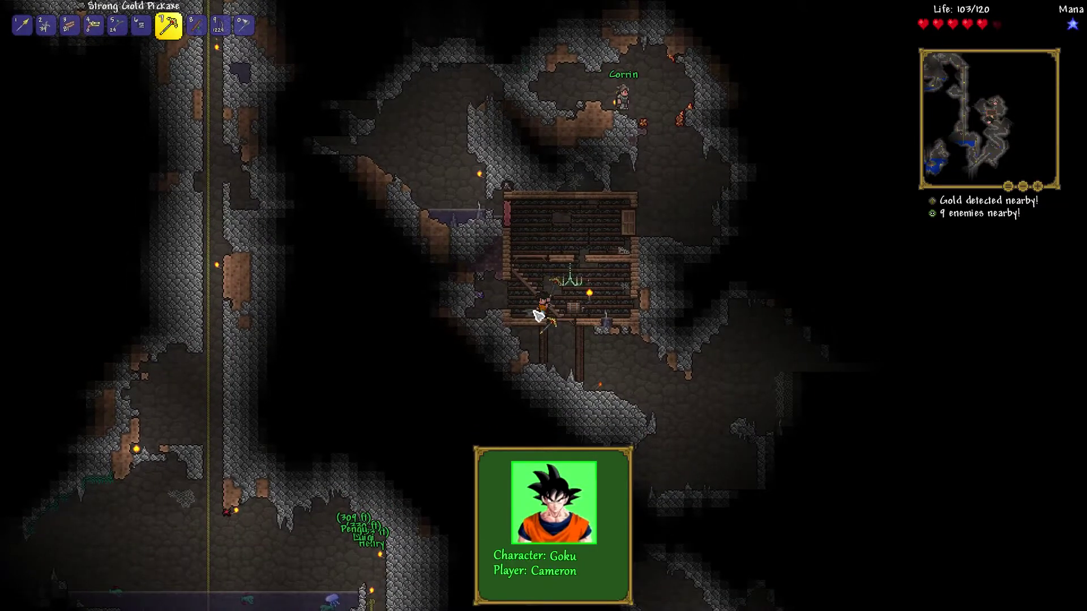
pyautogui.press('space')
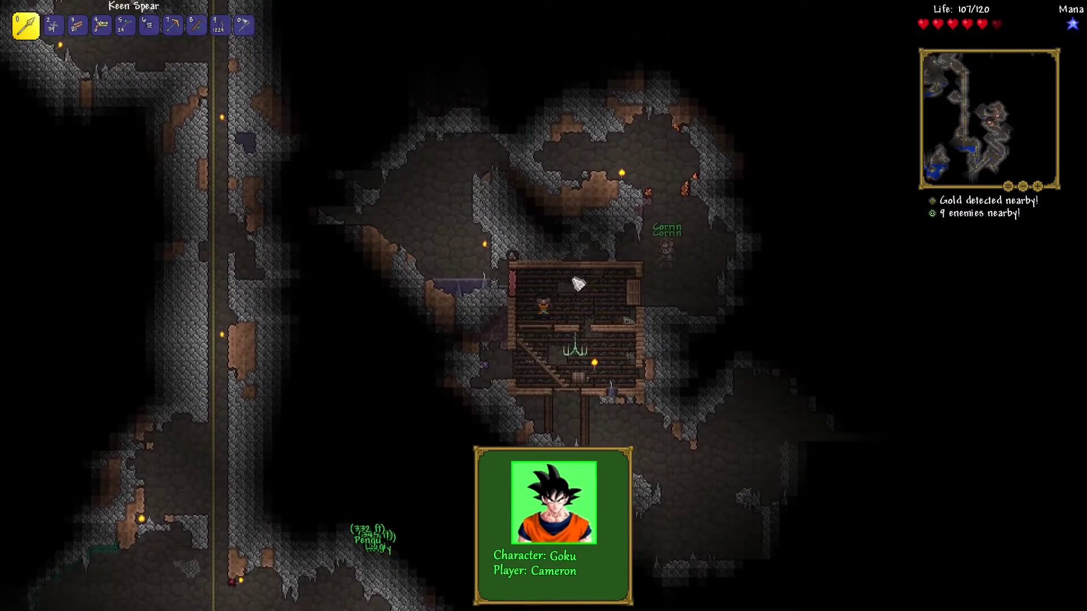
pyautogui.press('s')
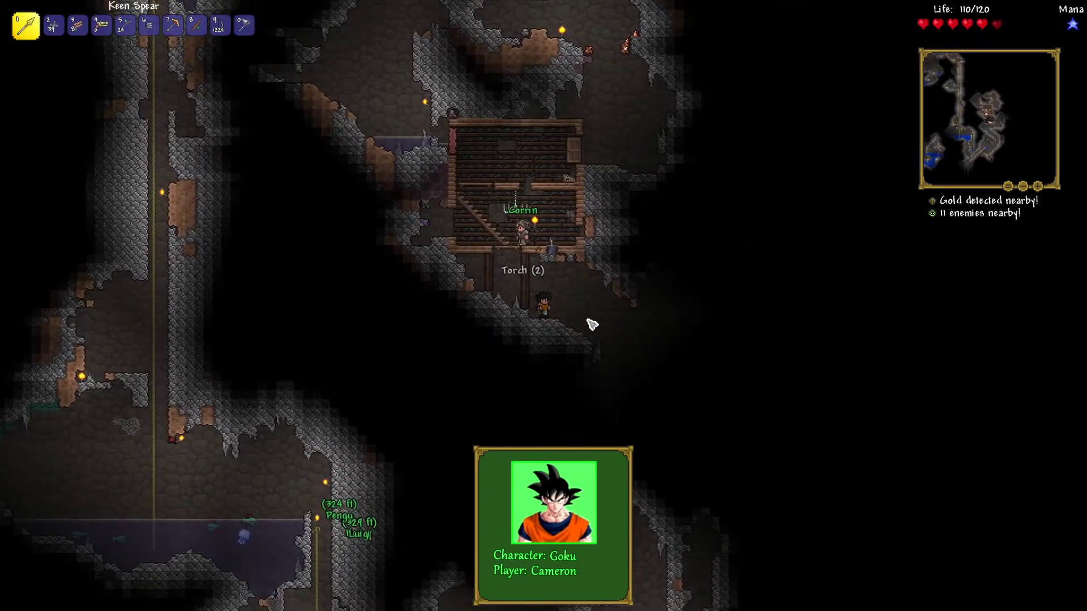
pyautogui.press('7')
pyautogui.press('0')
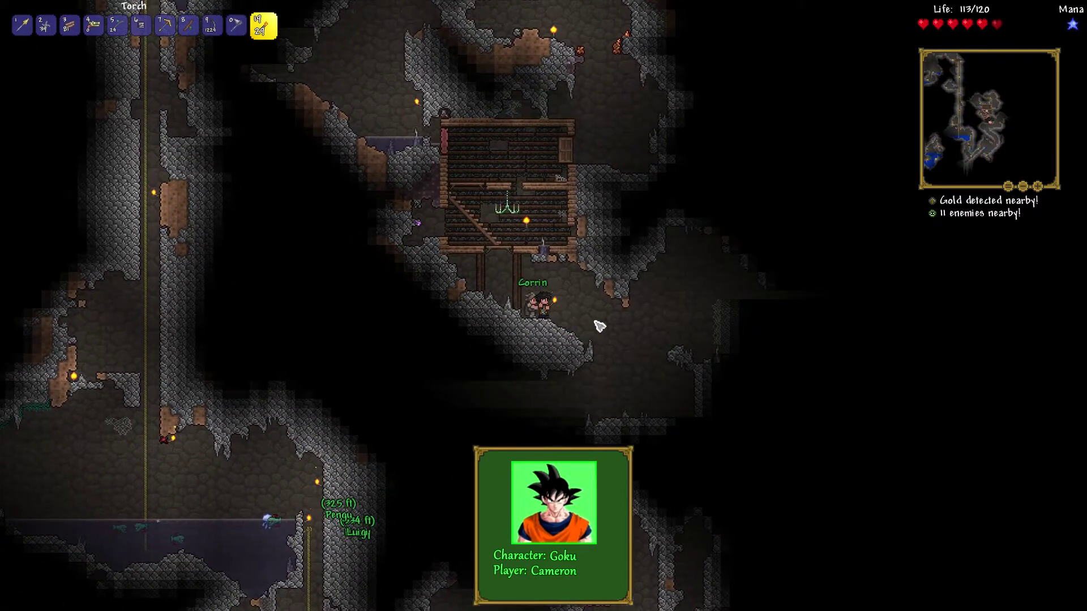
pyautogui.press('d')
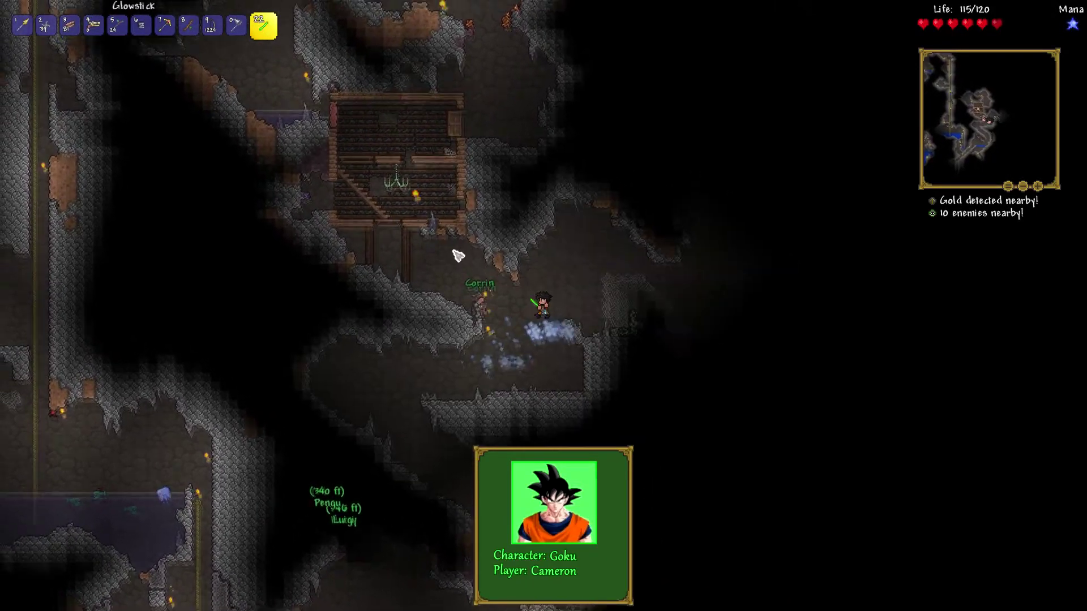
pyautogui.click(490, 253)
# Climb back under the cabin and ready the Keen Spear.
pyautogui.press('space')
pyautogui.press('a')
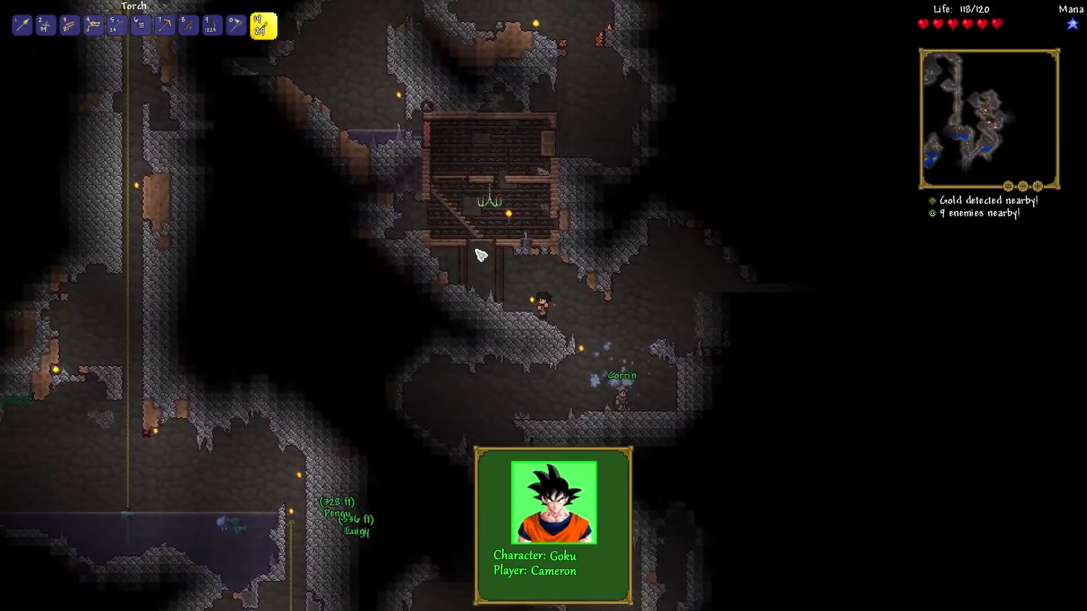
pyautogui.press('a')
pyautogui.press('7')
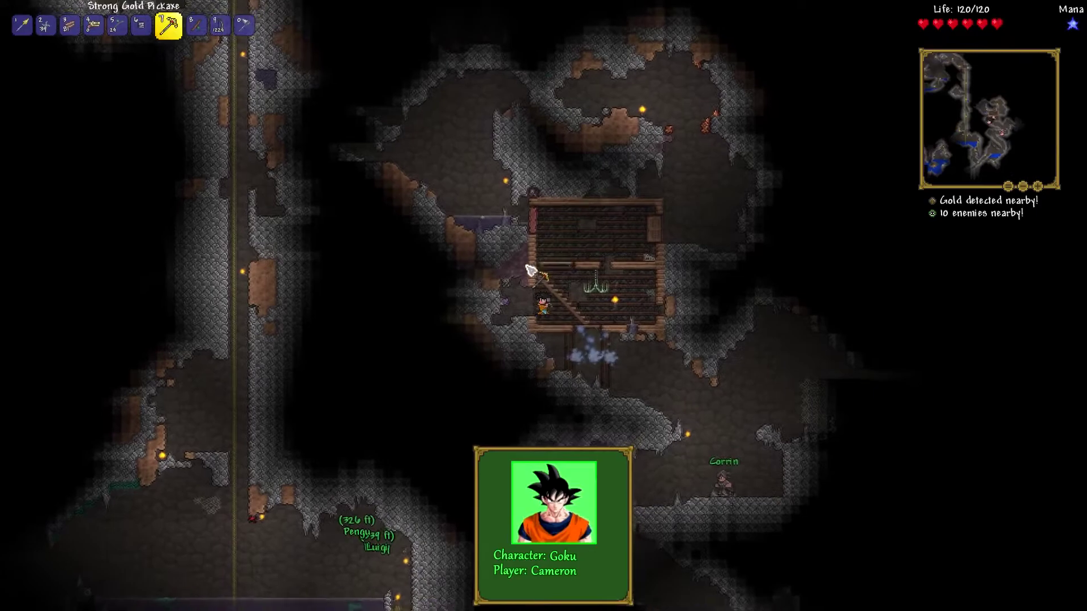
pyautogui.press('0')
pyautogui.press('0')
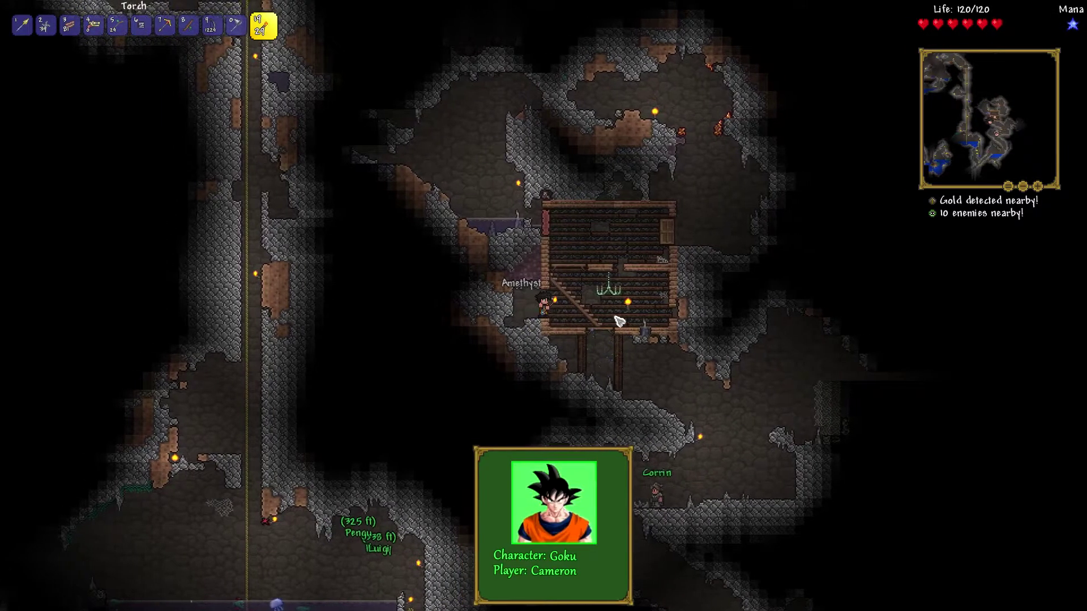
pyautogui.press('d')
pyautogui.press('7')
pyautogui.press('0')
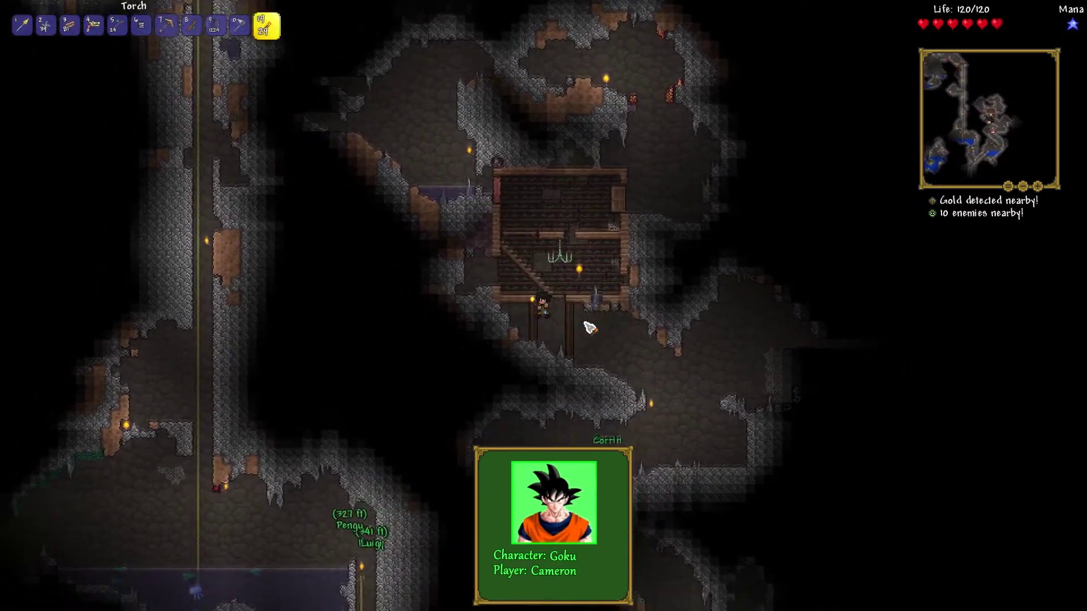
pyautogui.press('s')
pyautogui.press('d')
pyautogui.press('d')
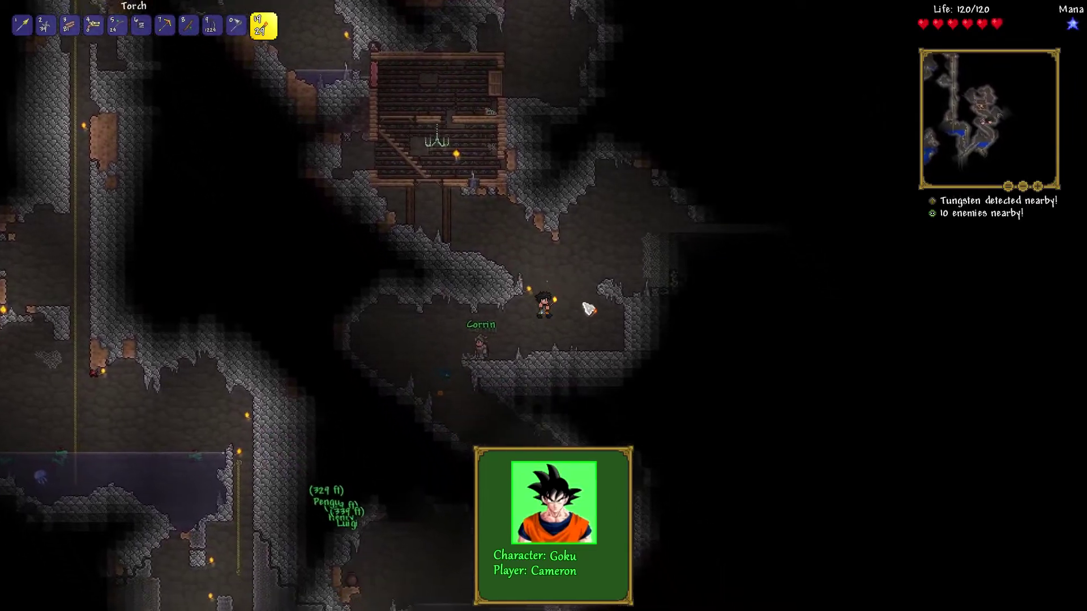
pyautogui.press('7')
pyautogui.press('0')
pyautogui.press('d')
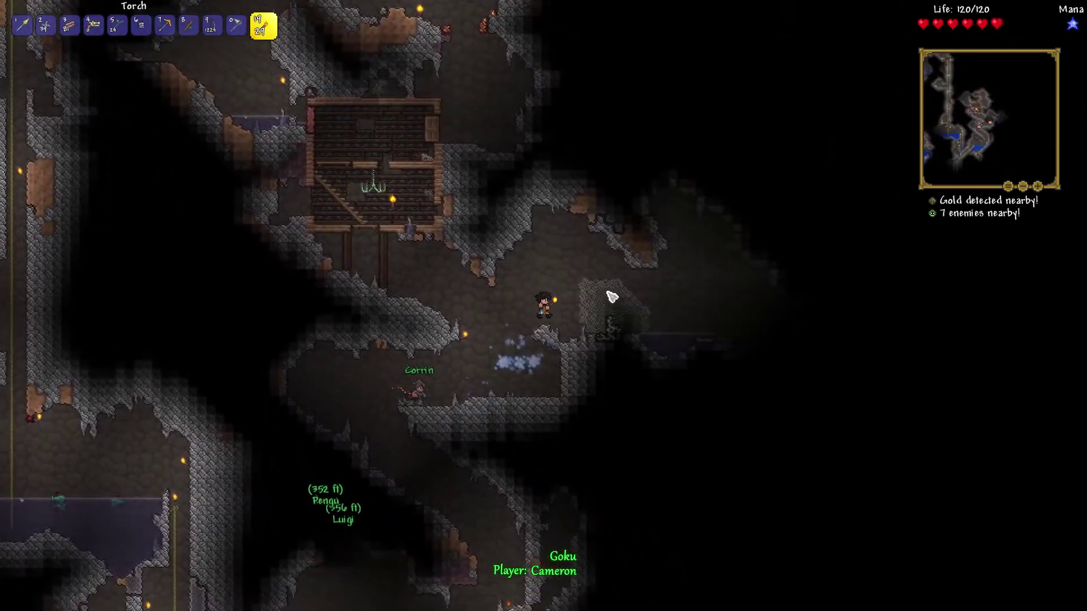
pyautogui.press('1')
# Attack with the spear, then shoot arrows at the cave enemy and collect them.
pyautogui.click(632, 287)
pyautogui.press('space')
pyautogui.click(576, 331)
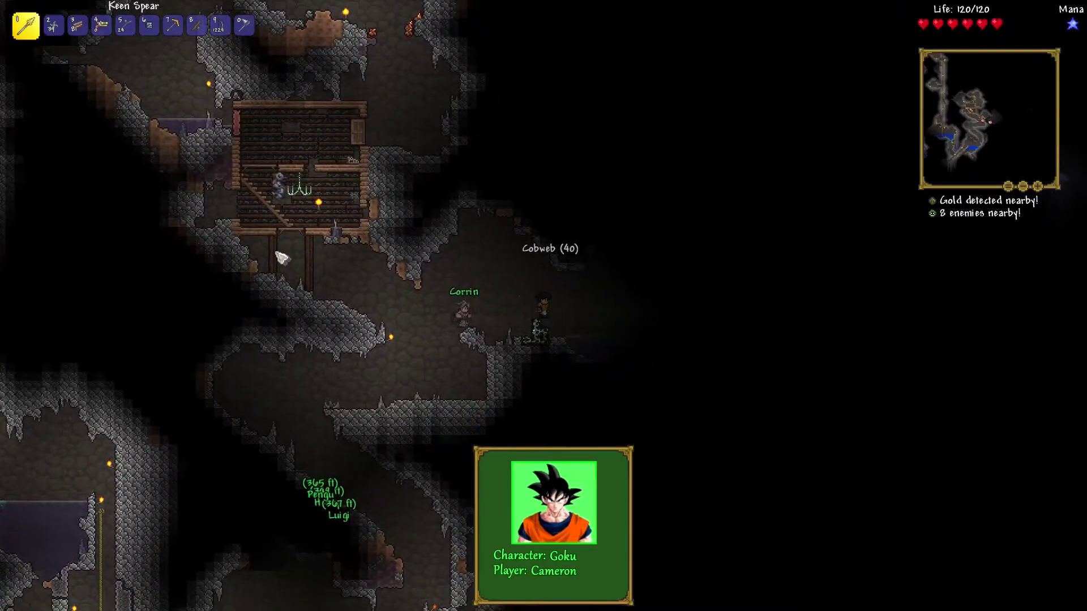
pyautogui.press('a')
pyautogui.scroll(1, 351, 283)
pyautogui.scroll(1, 366, 275)
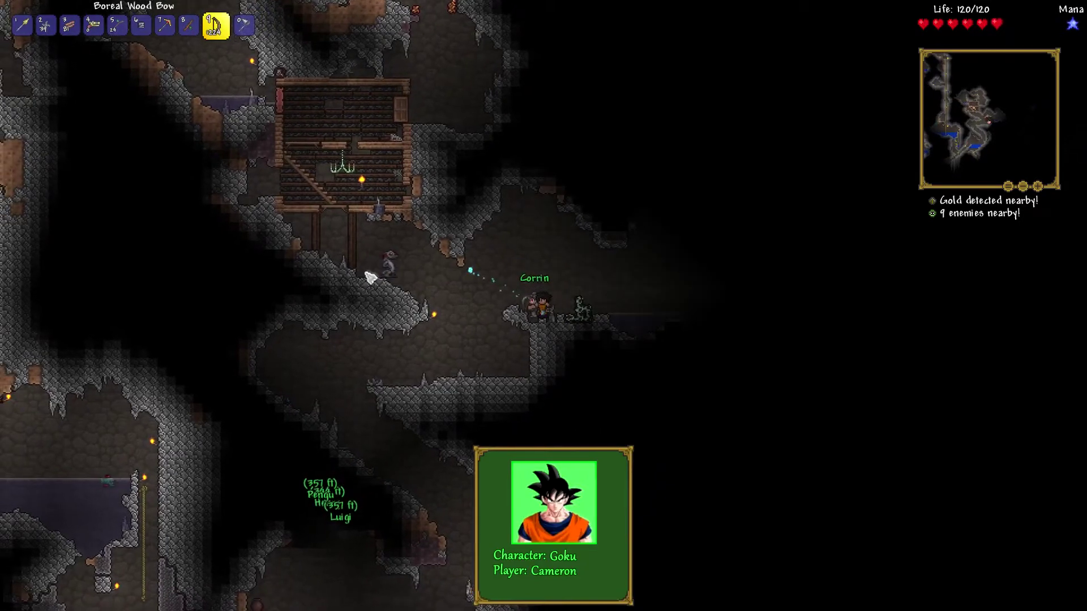
pyautogui.click(374, 266)
pyautogui.click(375, 266)
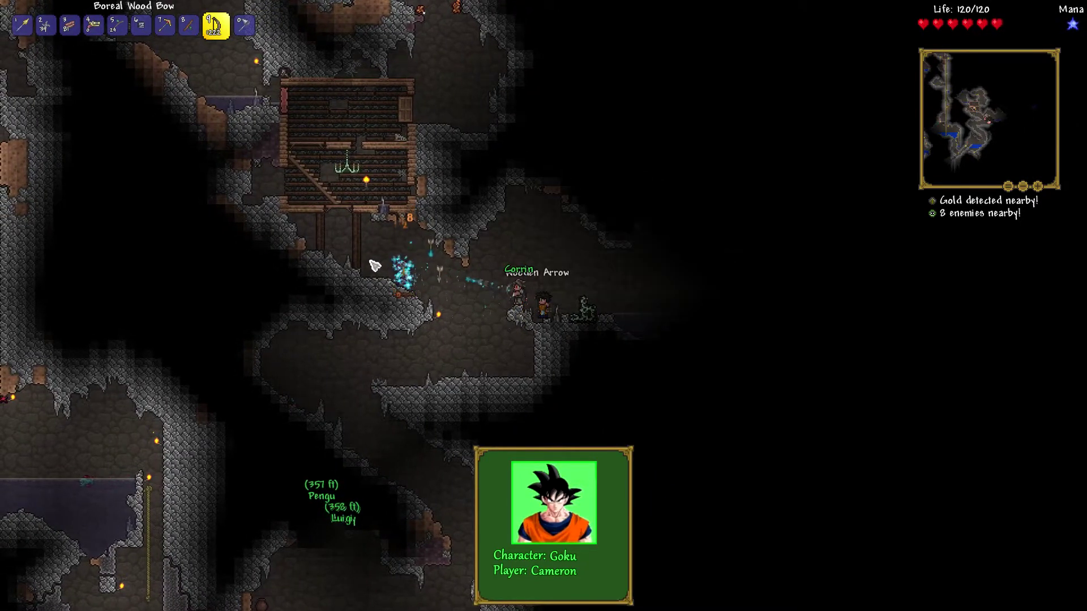
pyautogui.press('a')
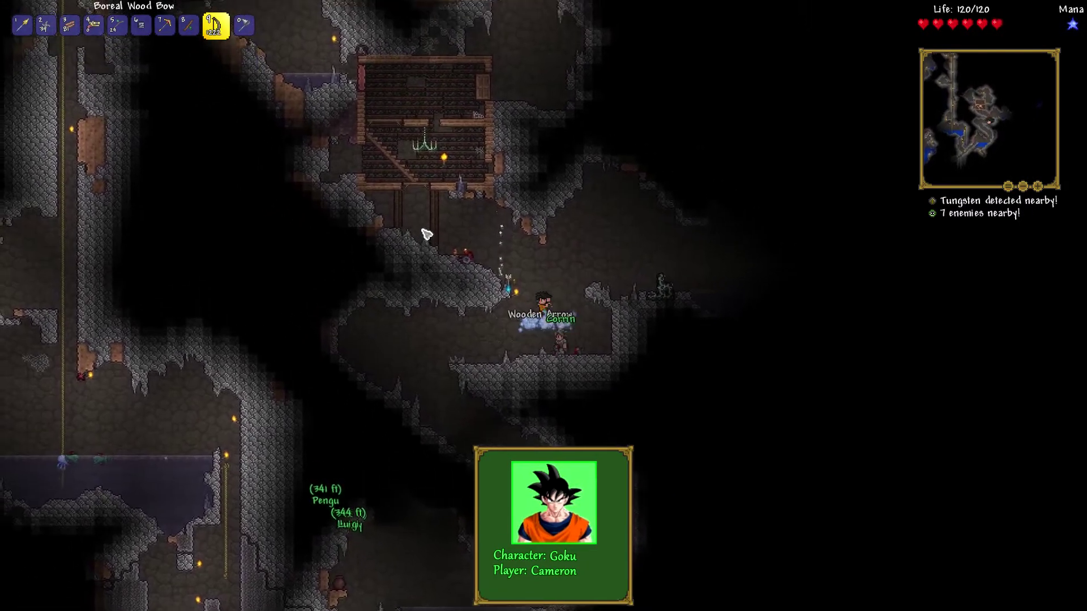
# Climb up and right through the cave onto higher ledges.
pyautogui.press('d')
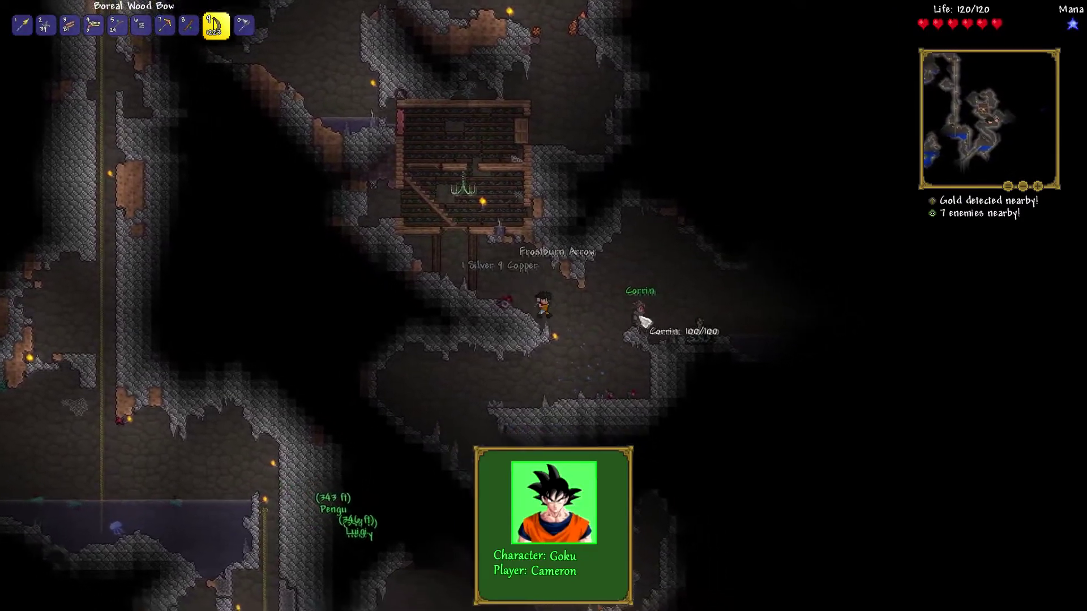
pyautogui.press('d')
pyautogui.press('space')
pyautogui.press('0')
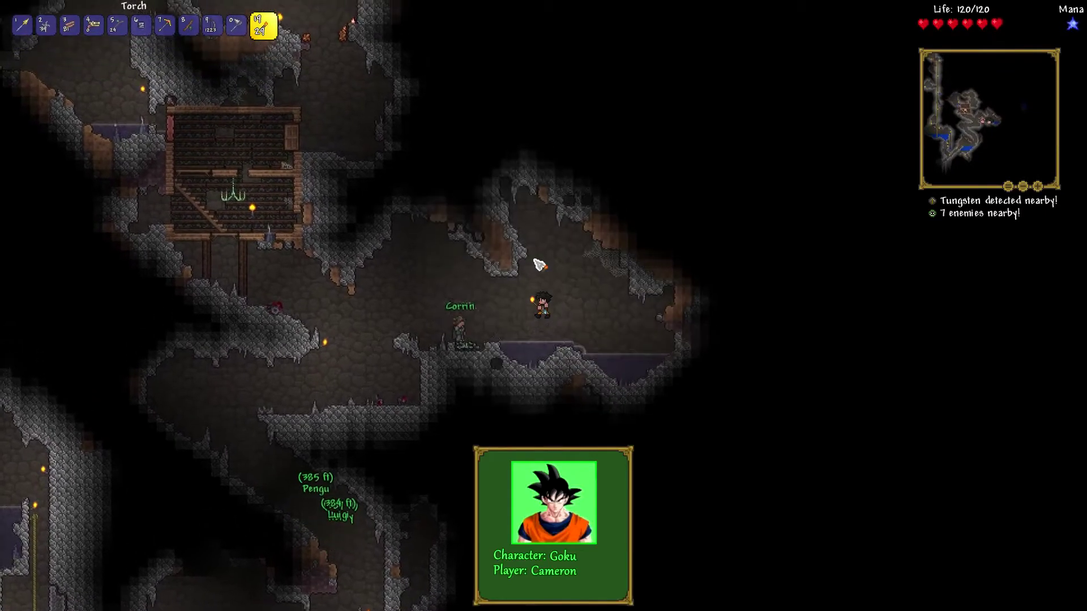
pyautogui.press('space')
pyautogui.scroll(1, 544, 223)
pyautogui.scroll(2, 524, 249)
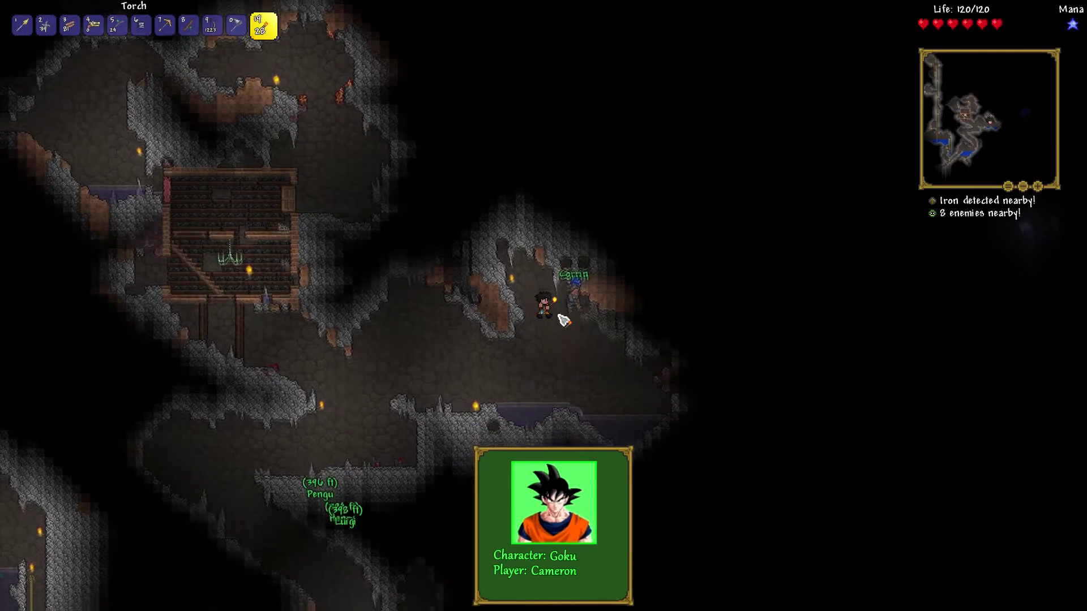
pyautogui.press('d')
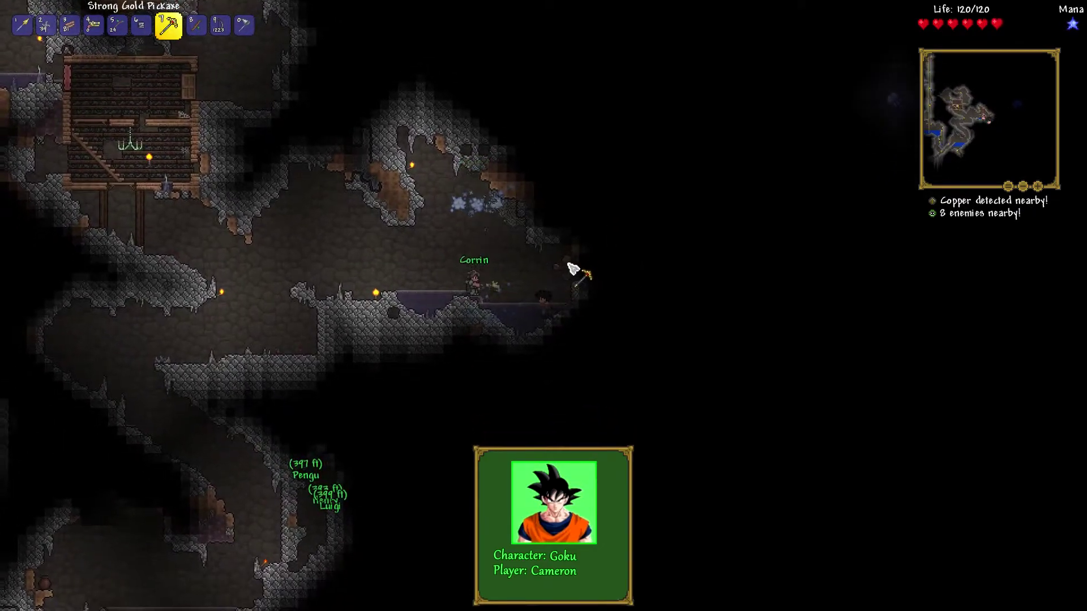
pyautogui.scroll(-3, 510, 275)
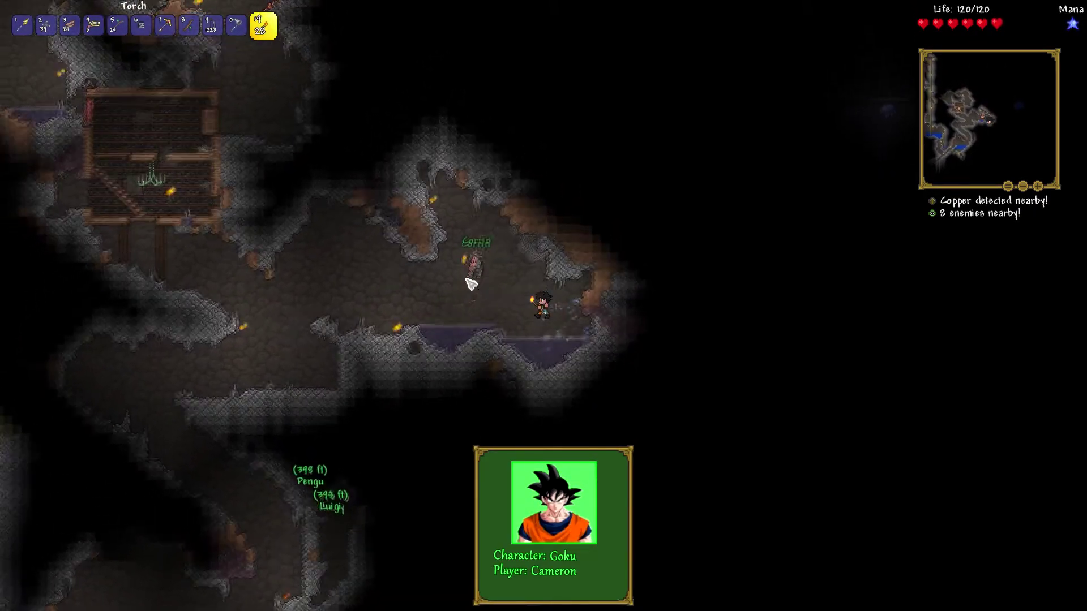
pyautogui.scroll(3, 509, 272)
pyautogui.scroll(-2, 620, 260)
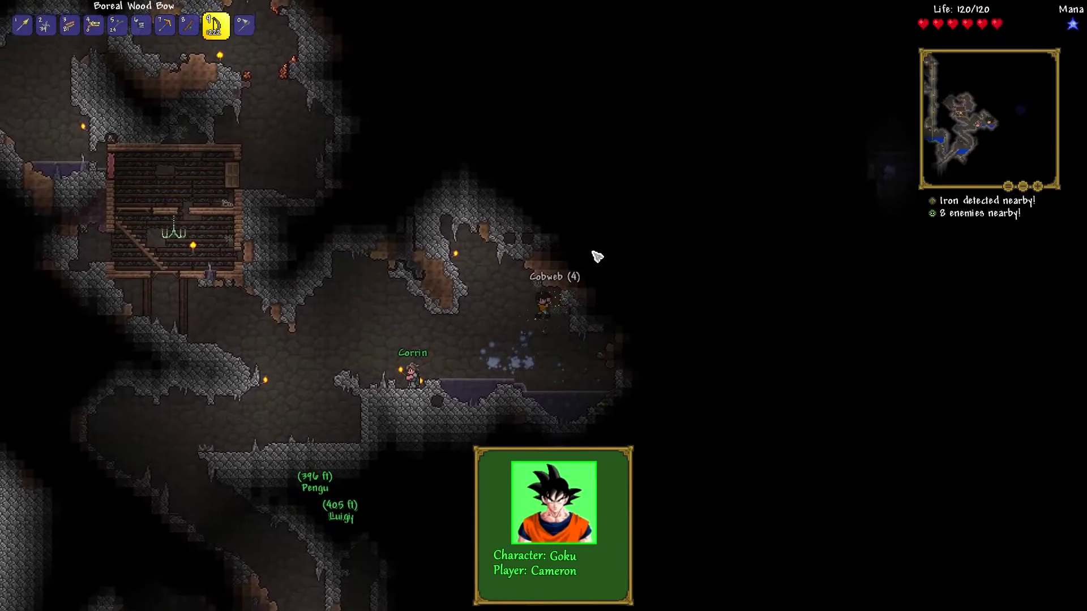
pyautogui.scroll(-2, 597, 257)
pyautogui.scroll(-1, 595, 252)
pyautogui.scroll(1, 594, 253)
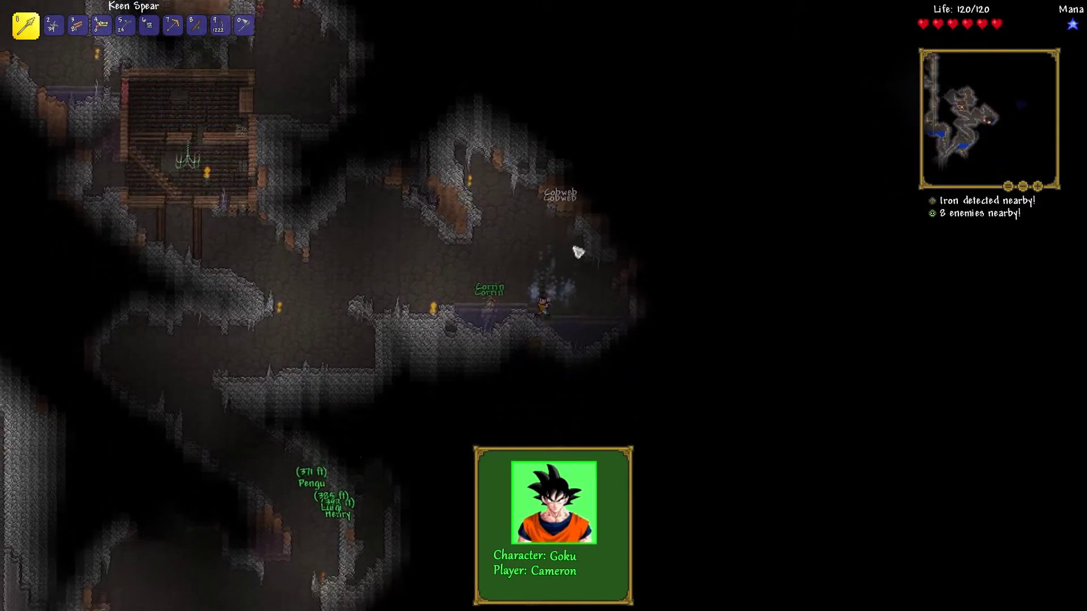
# Spear the nearby enemies while moving through the cave.
pyautogui.press('space')
pyautogui.click(380, 270)
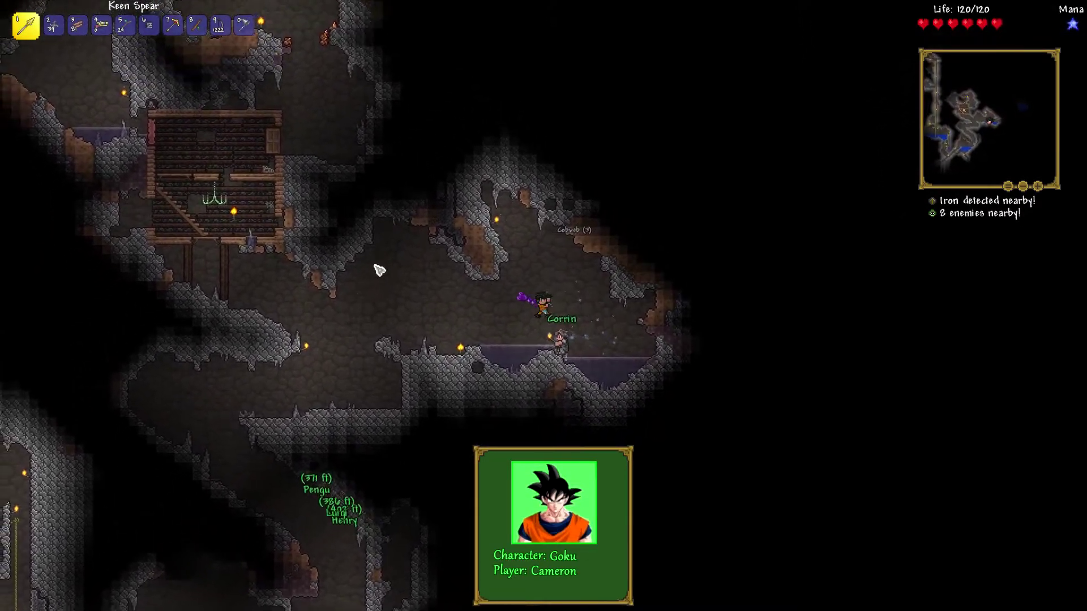
pyautogui.press('a')
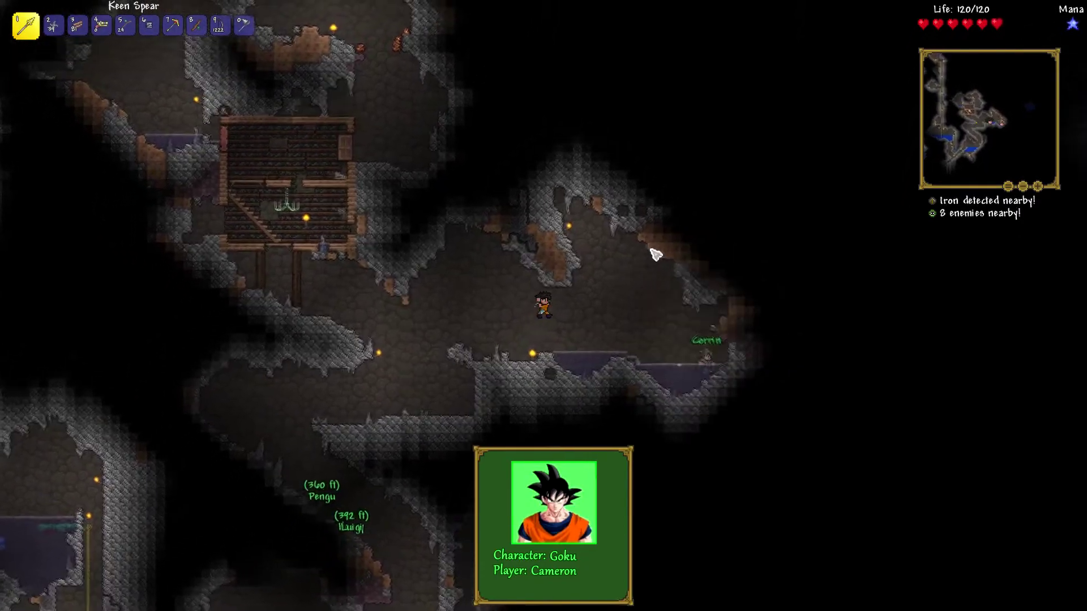
pyautogui.press('d')
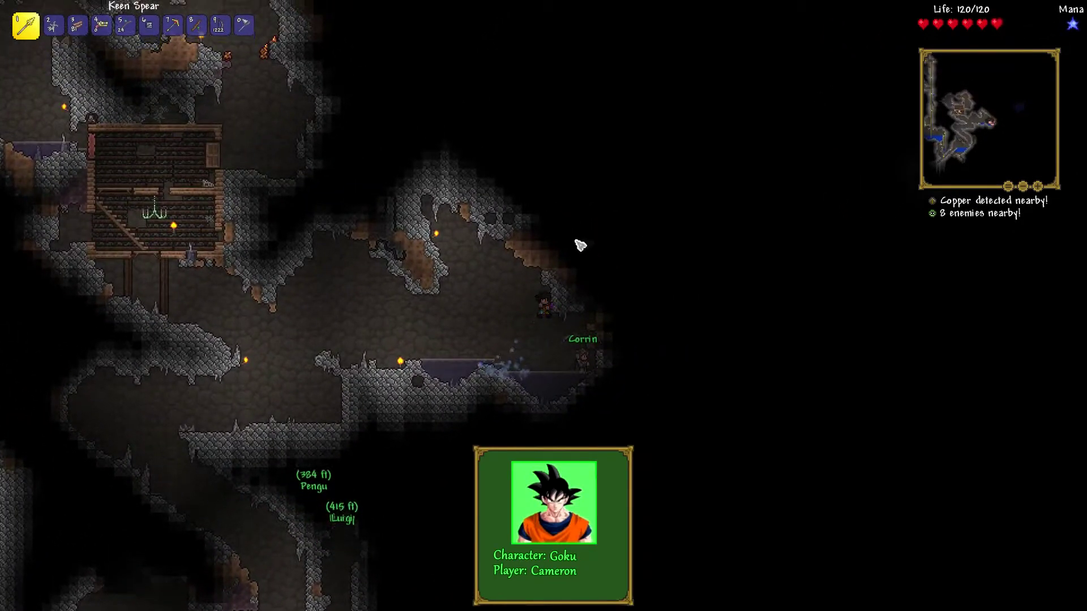
pyautogui.press('a')
pyautogui.click(554, 200)
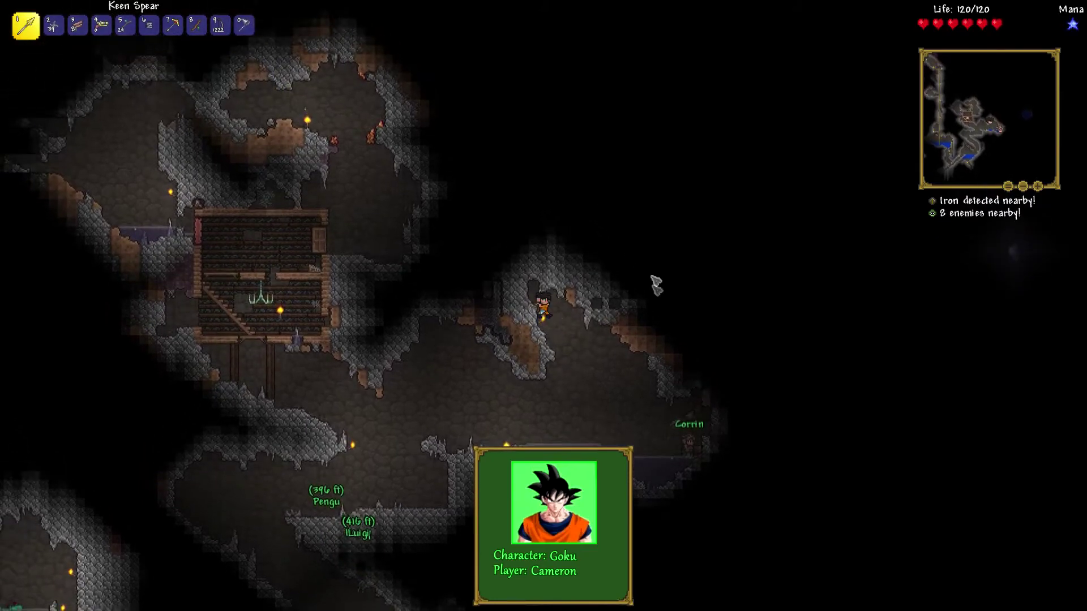
pyautogui.press('d')
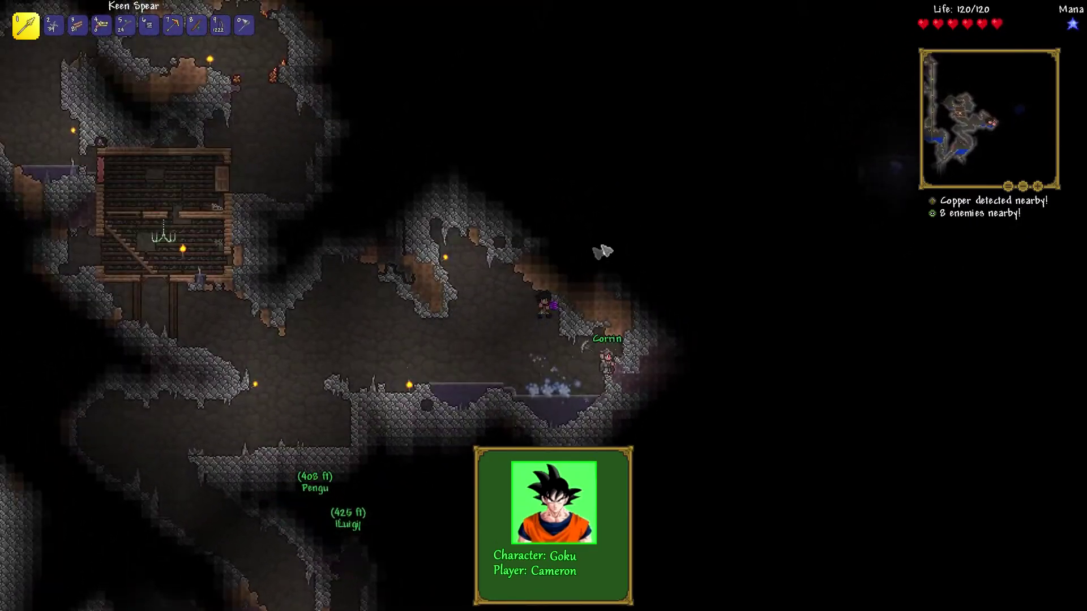
# Keep stabbing enemies through the water and push right along the cave floor.
pyautogui.click(681, 249)
pyautogui.click(655, 235)
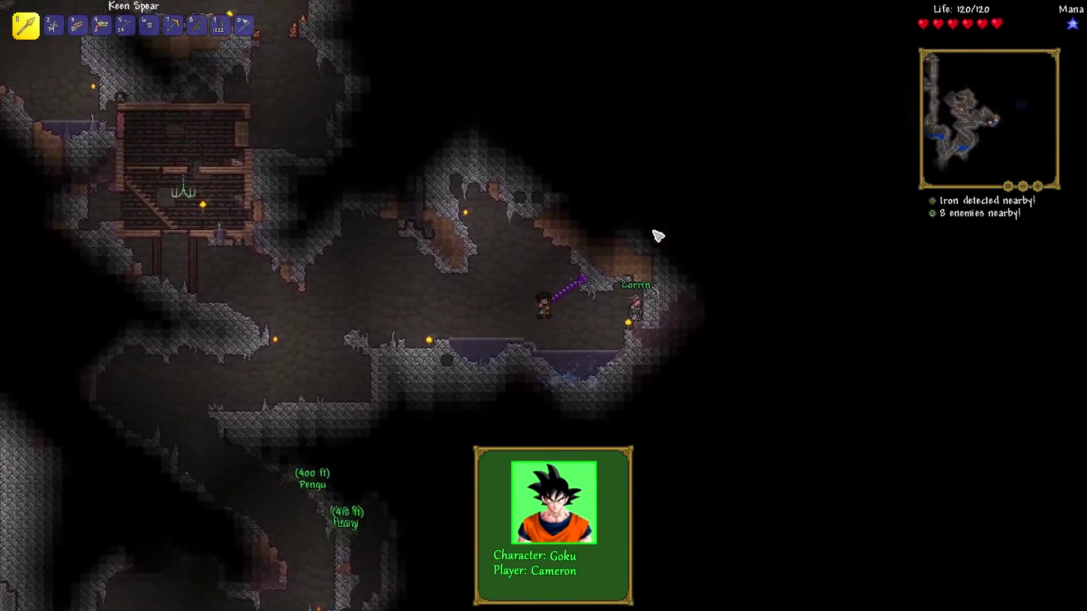
pyautogui.click(582, 243)
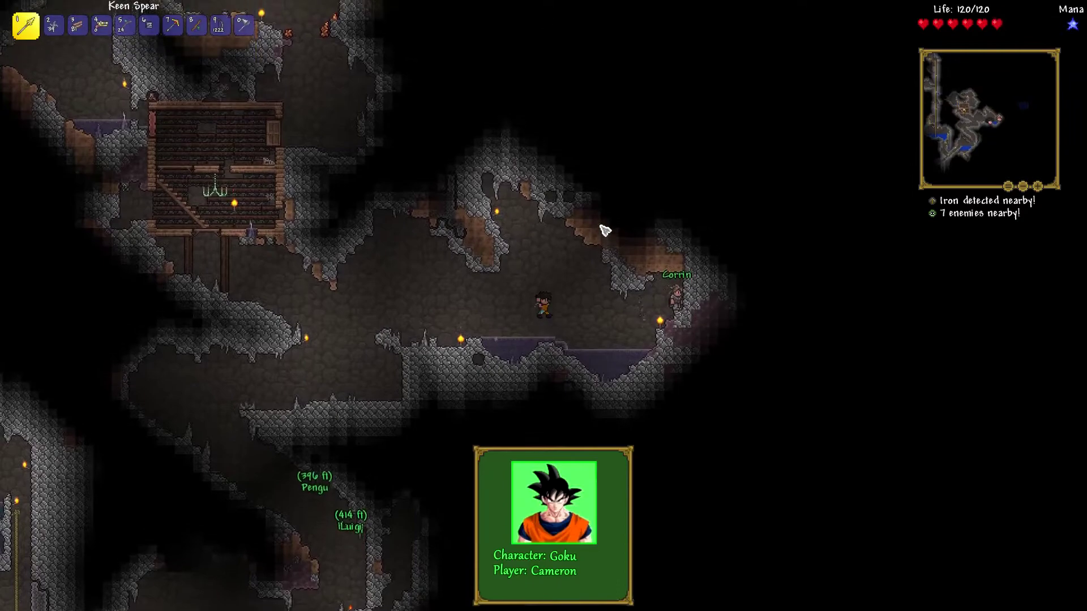
pyautogui.click(601, 229)
pyautogui.press('d')
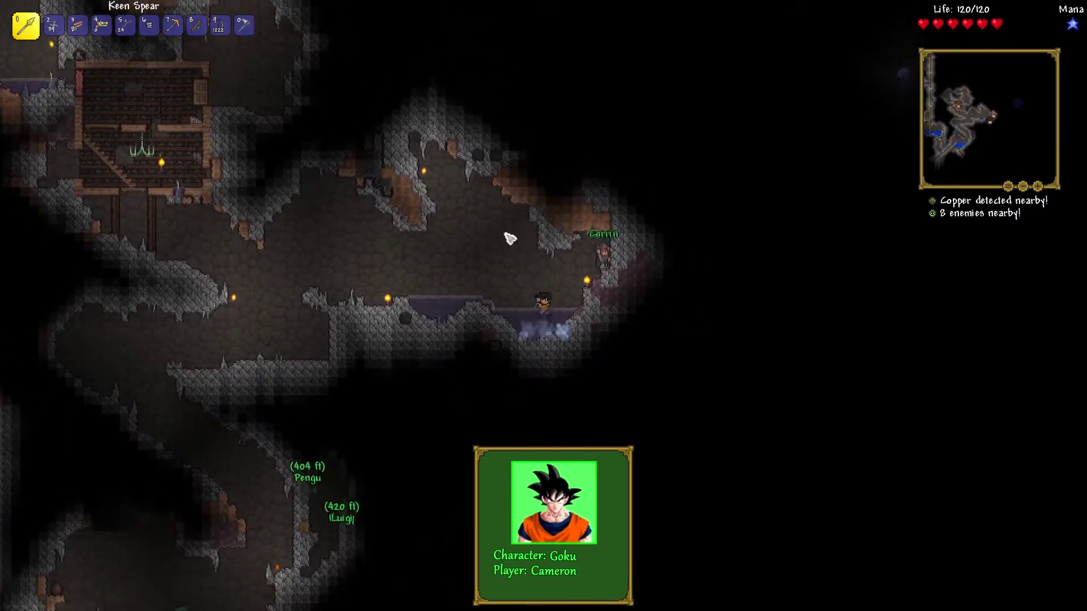
pyautogui.click(506, 237)
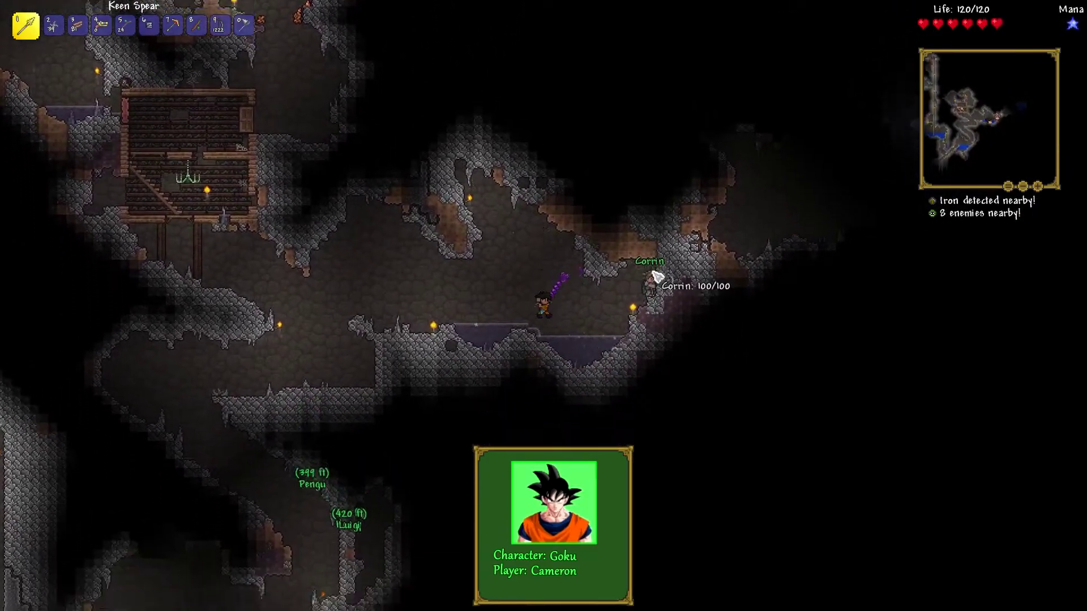
pyautogui.click(648, 272)
pyautogui.press('d')
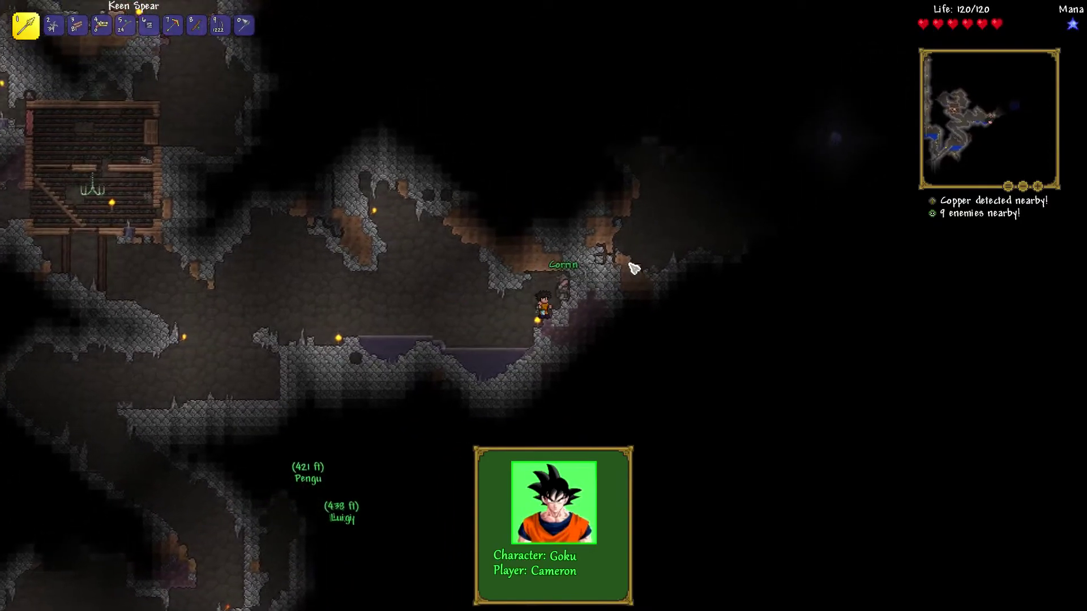
pyautogui.press('d')
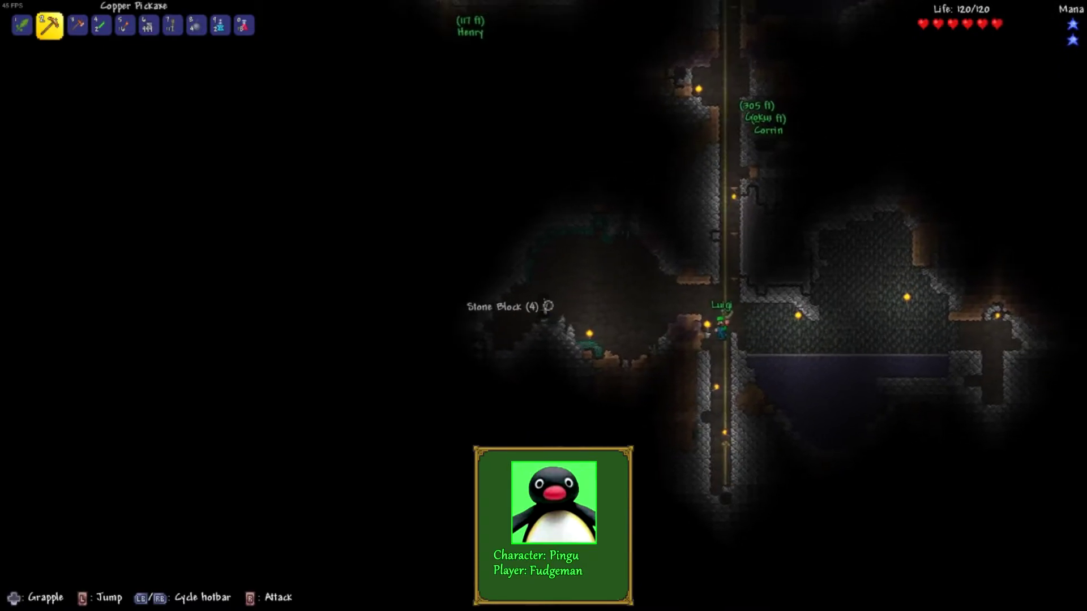
# Check the inventory, zoom the minimap in and out, then switch to the translucent tunnel overlay.
pyautogui.press('Escape')
pyautogui.press('Escape')
pyautogui.press('F1')
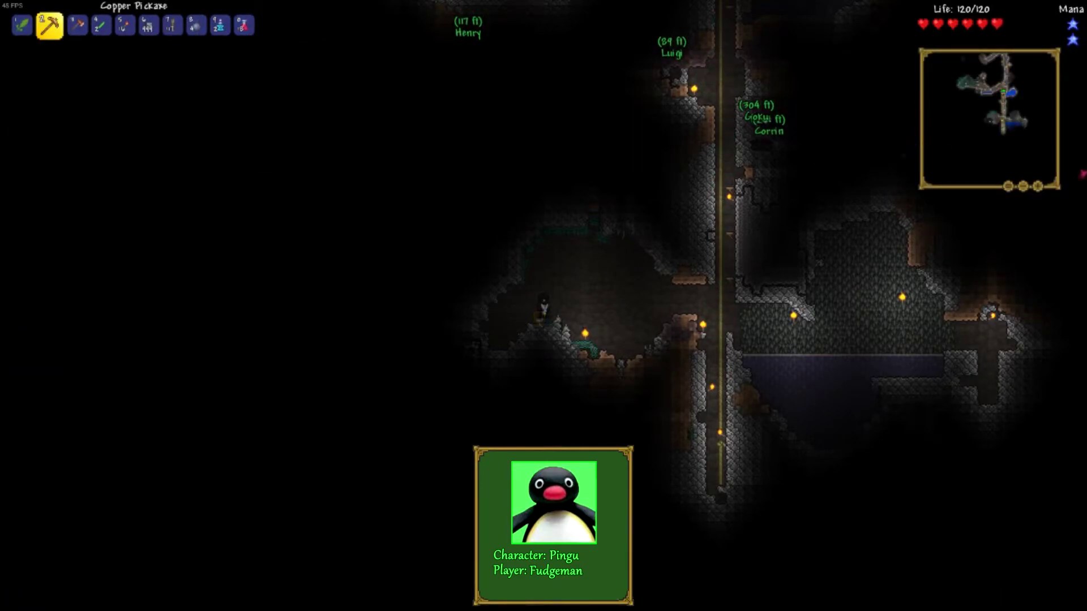
pyautogui.press('=')
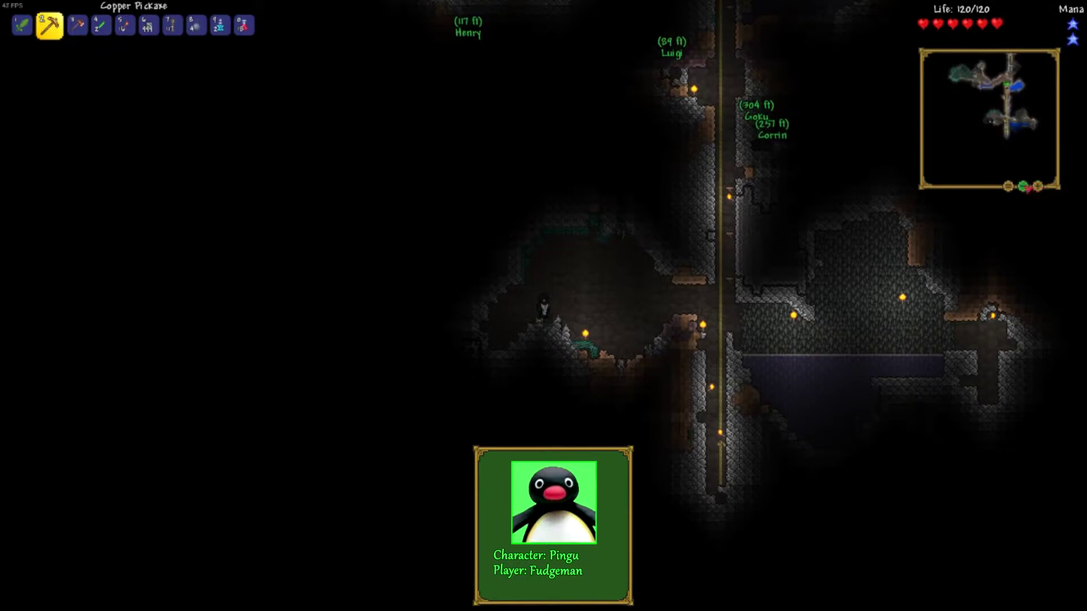
pyautogui.press('-')
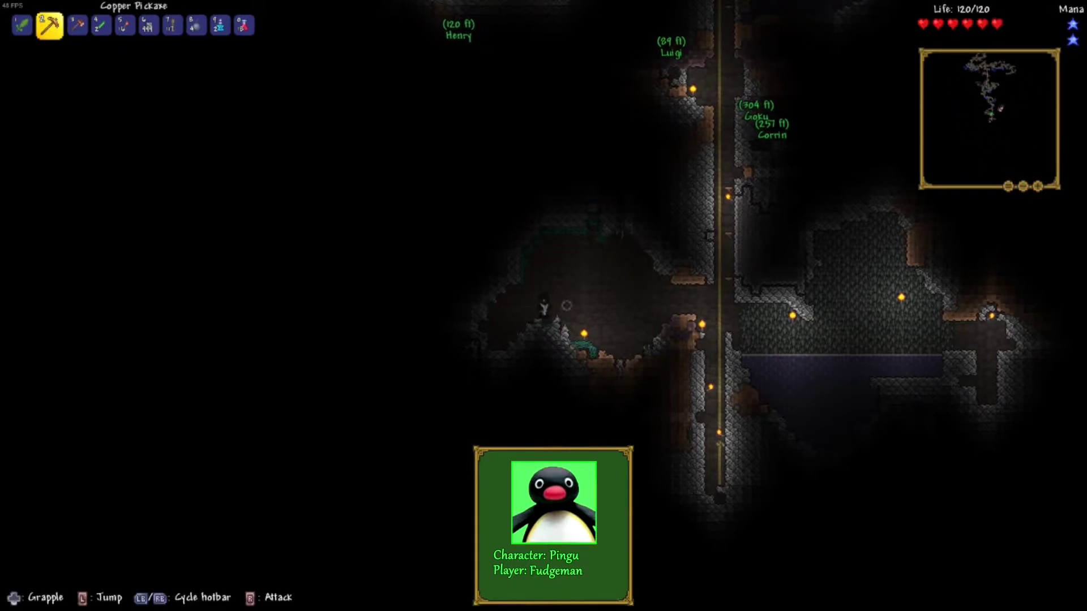
pyautogui.press('d')
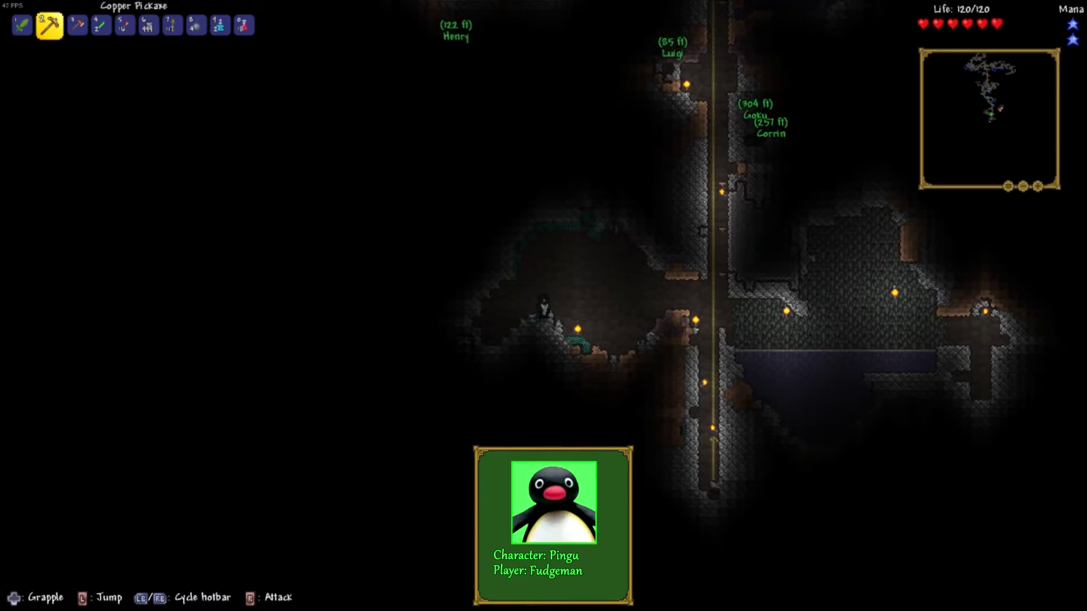
pyautogui.press('F1')
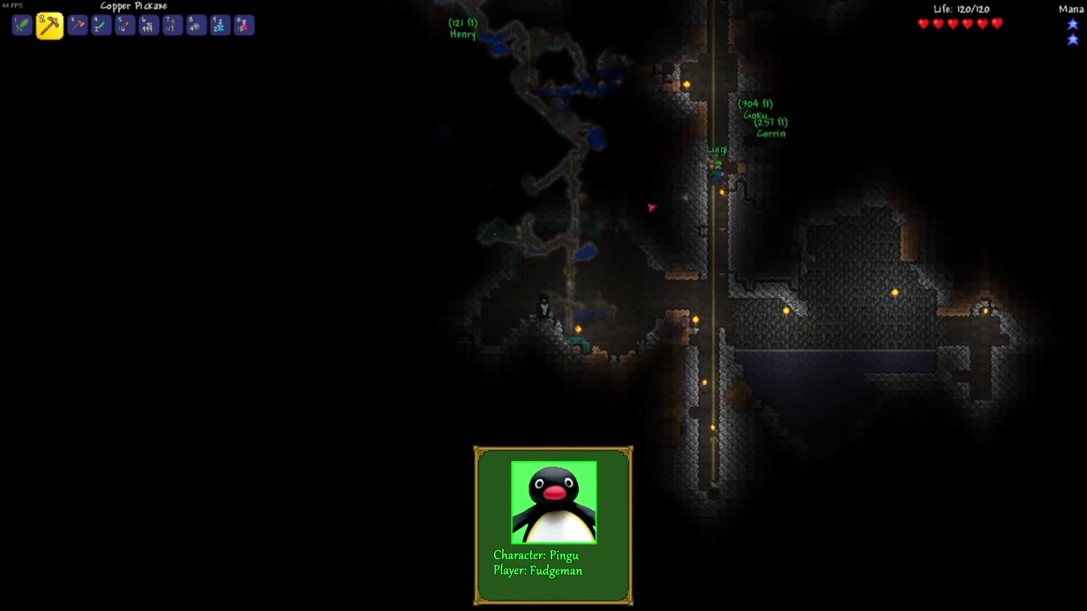
pyautogui.scroll(-6, 132, 26)
pyautogui.scroll(-2, 132, 25)
pyautogui.scroll(-1, 132, 26)
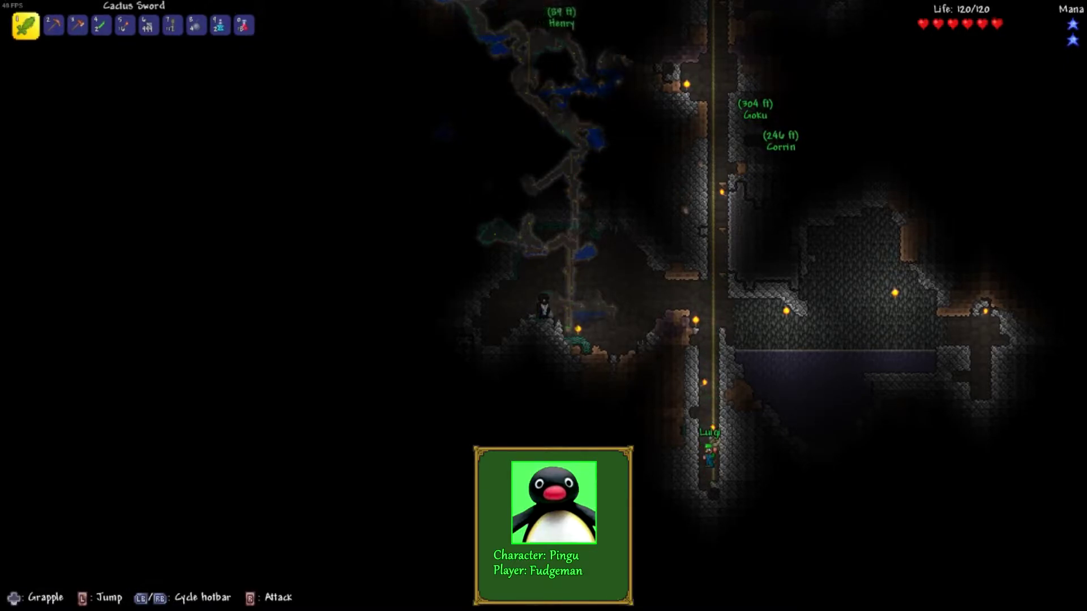
# Hide the translucent tunnel map overlay.
pyautogui.press('F1')
pyautogui.press('F1')
pyautogui.press('F1')
pyautogui.press('F1')
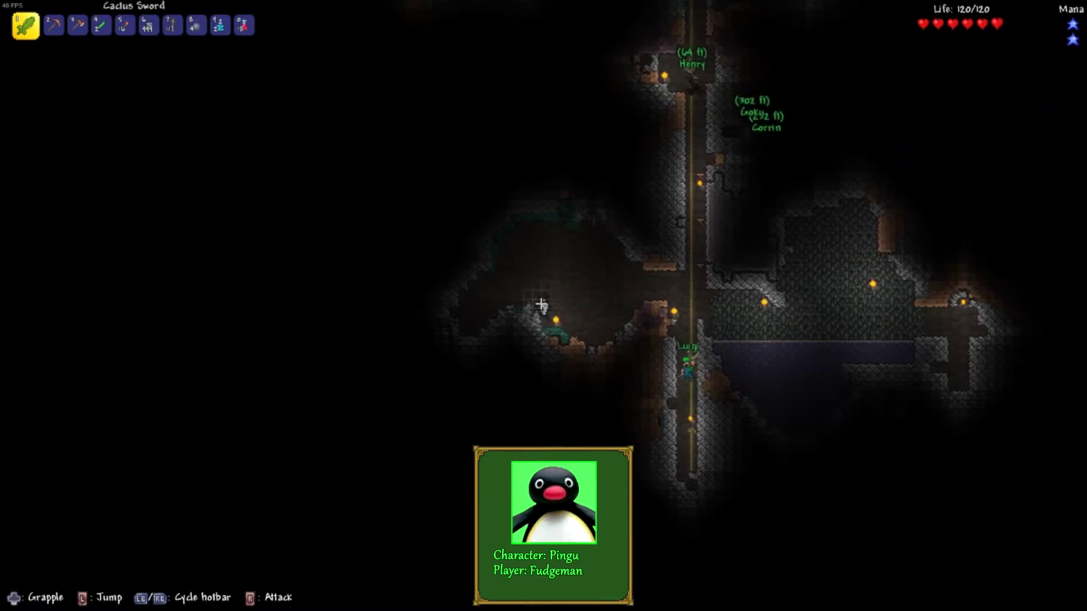
pyautogui.scroll(-1, 541, 304)
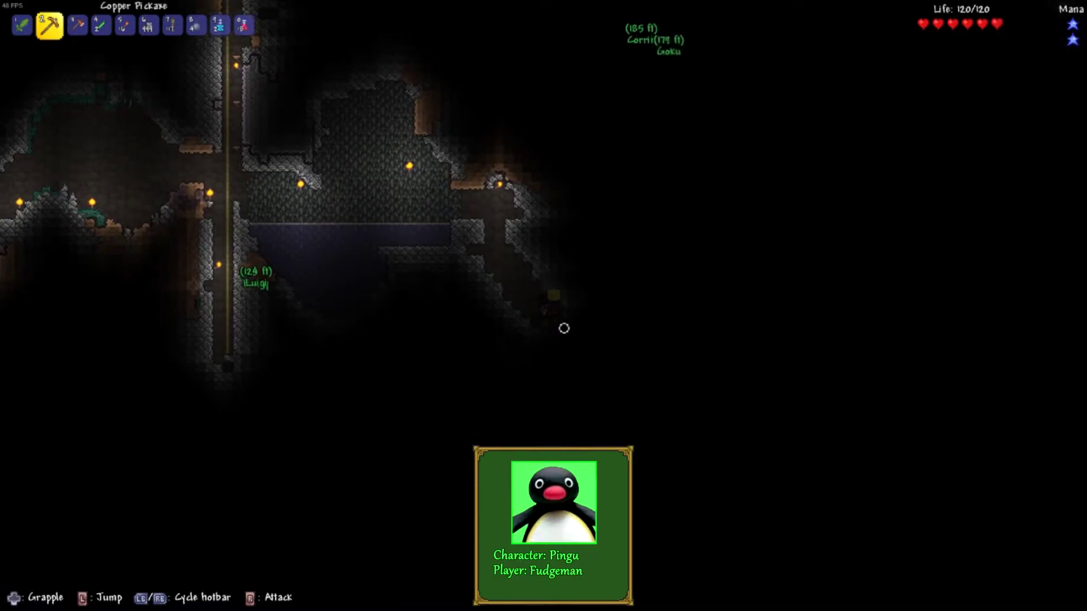
# Place a torch on the cave wall and mine the stone beside it.
pyautogui.press('5')
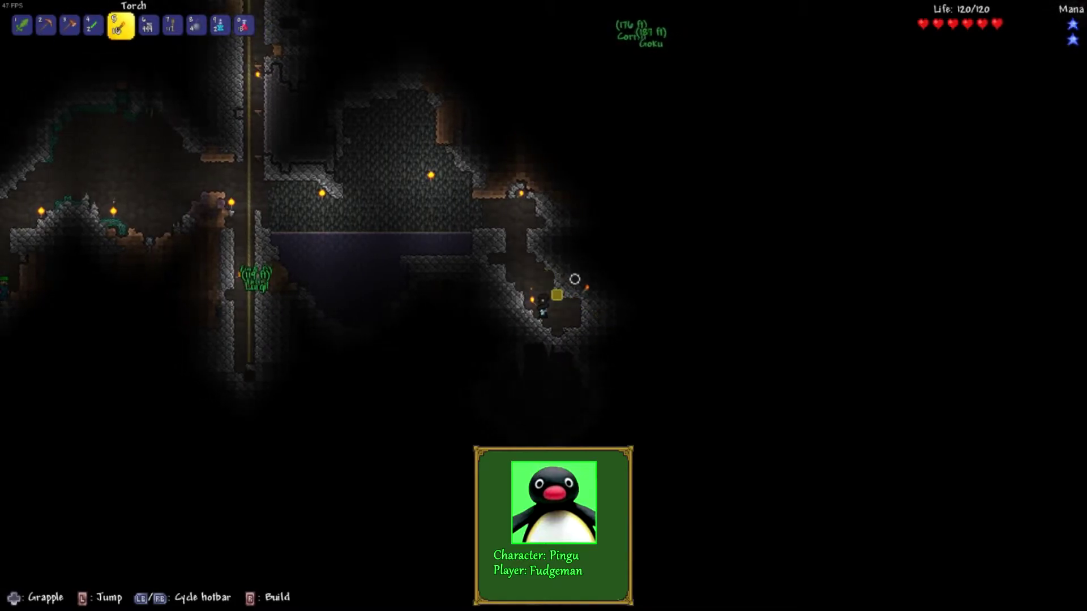
pyautogui.press('4')
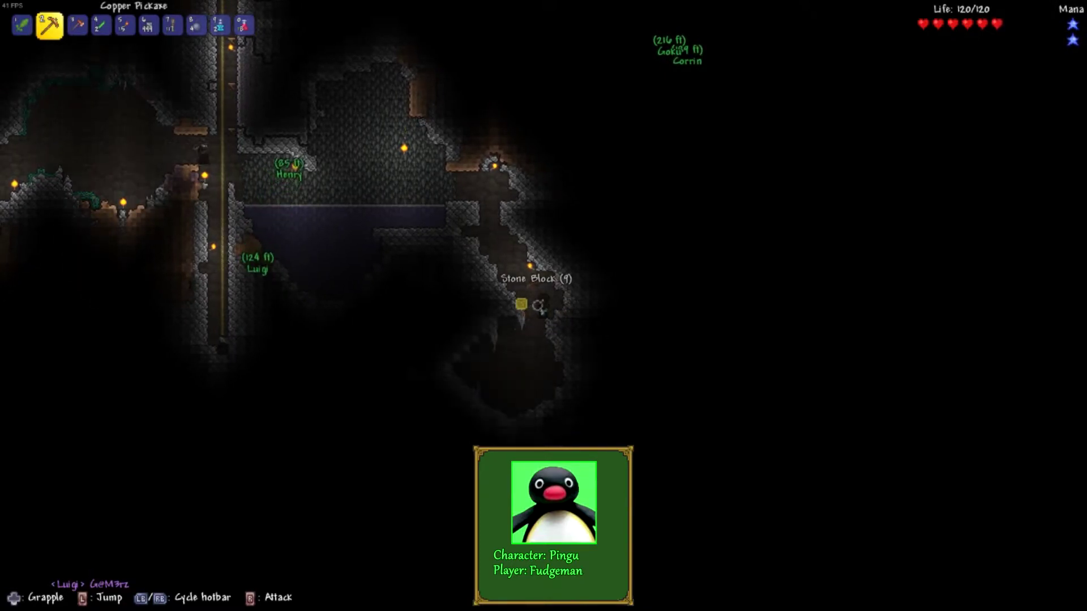
pyautogui.scroll(-1, 538, 306)
pyautogui.scroll(-2, 538, 306)
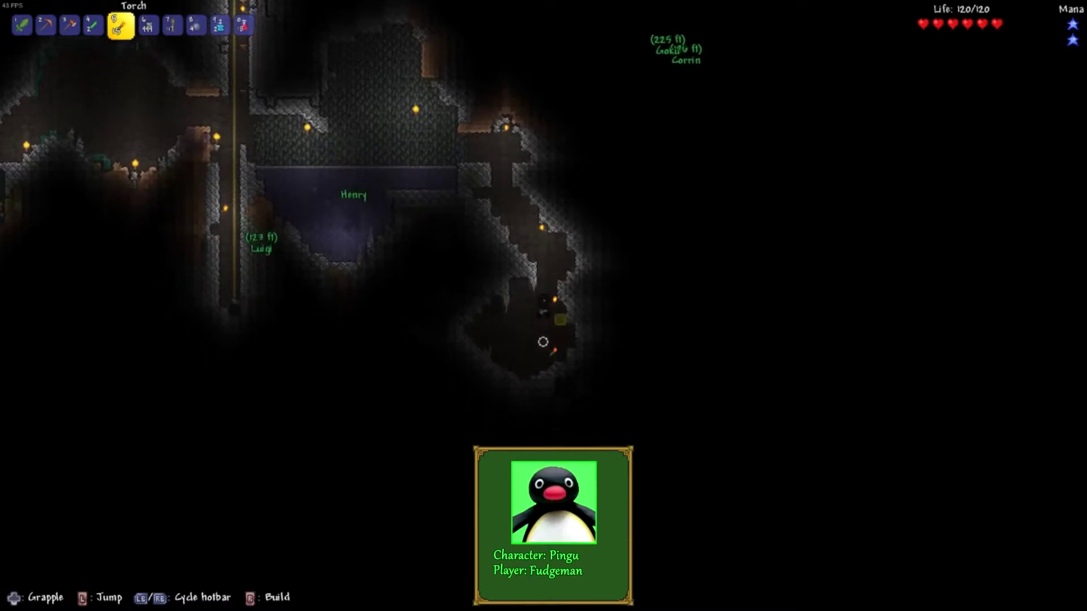
pyautogui.click(514, 331)
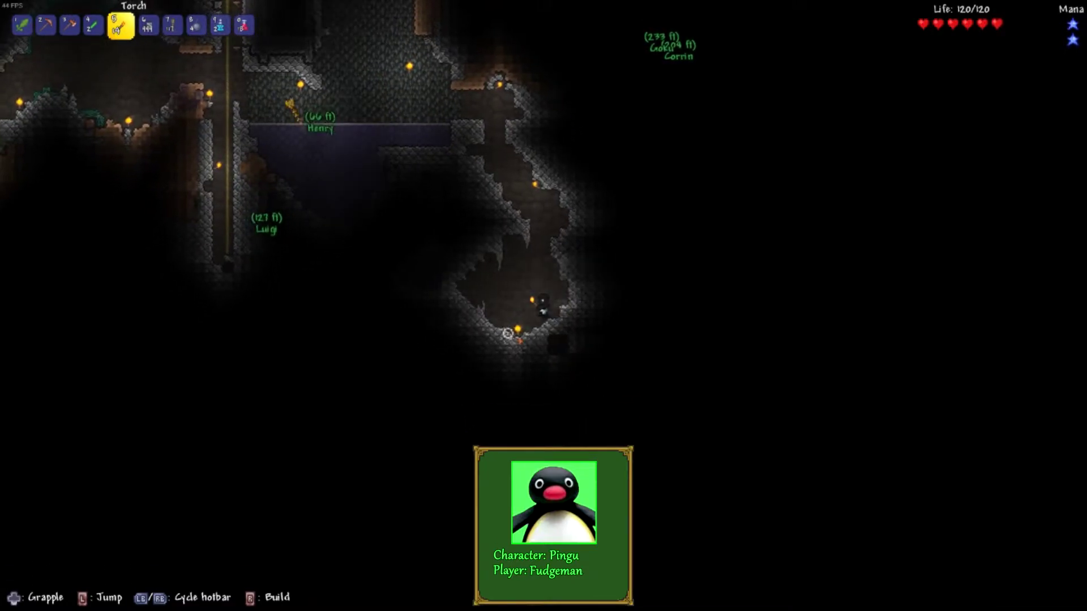
pyautogui.scroll(3, 507, 333)
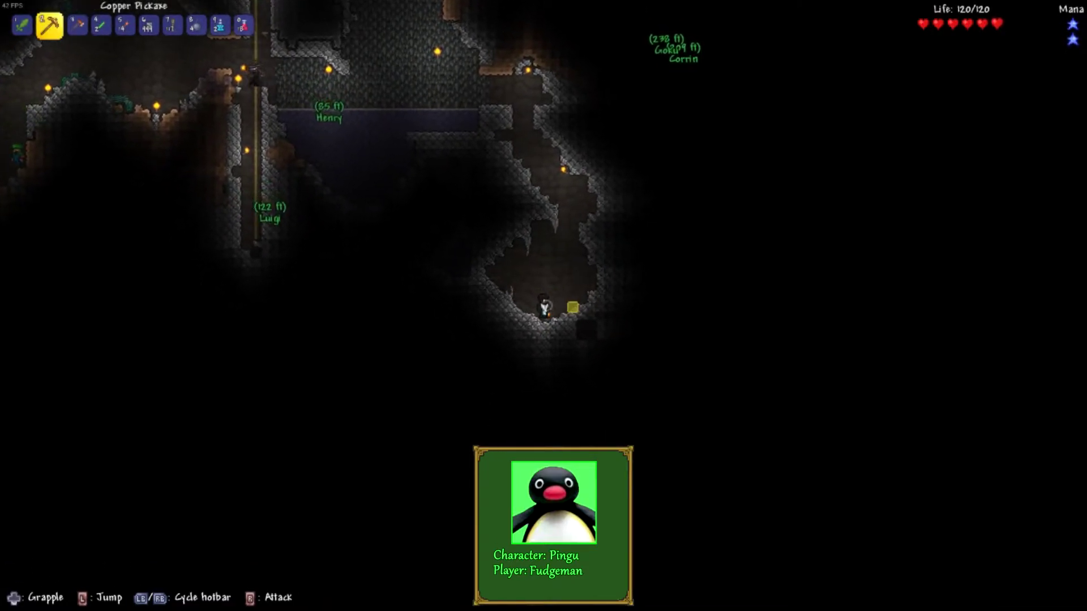
pyautogui.press('d')
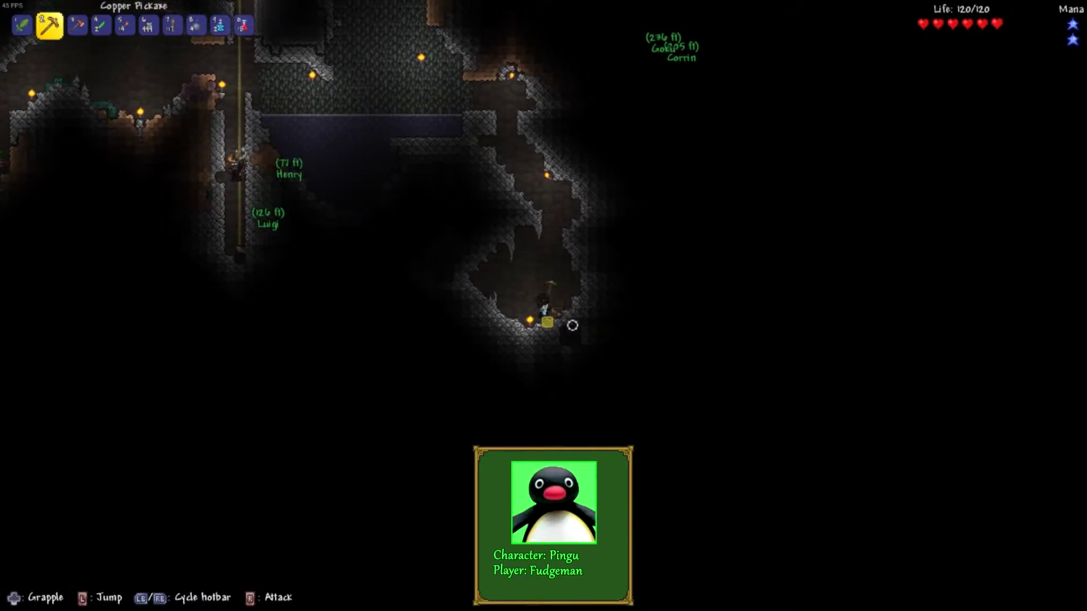
pyautogui.click(573, 325)
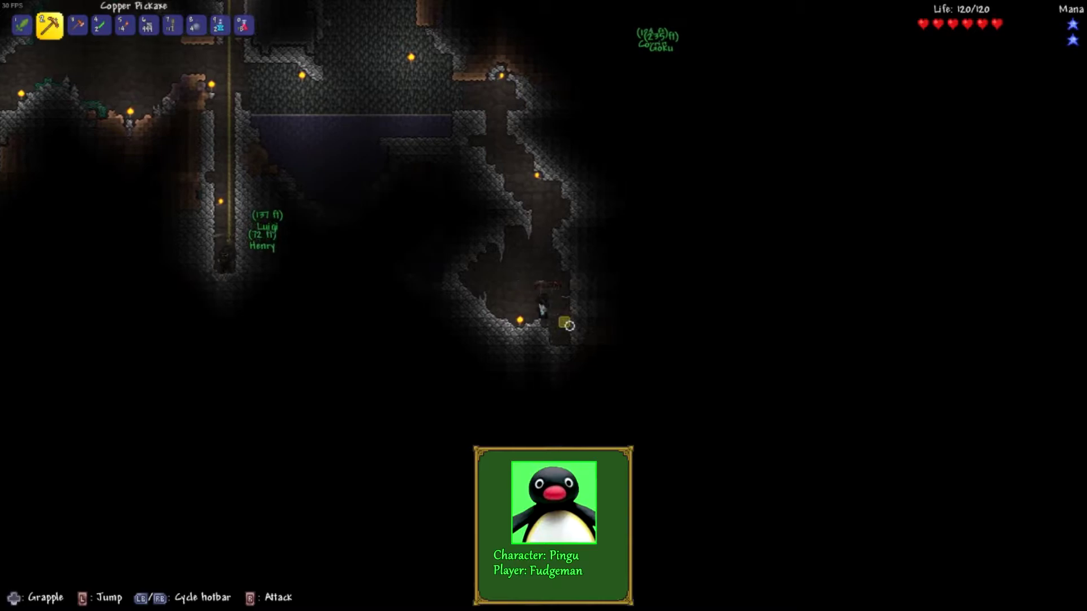
# Dig down through stone and dirt, and light the lower cave with a torch.
pyautogui.press('a')
pyautogui.press('d')
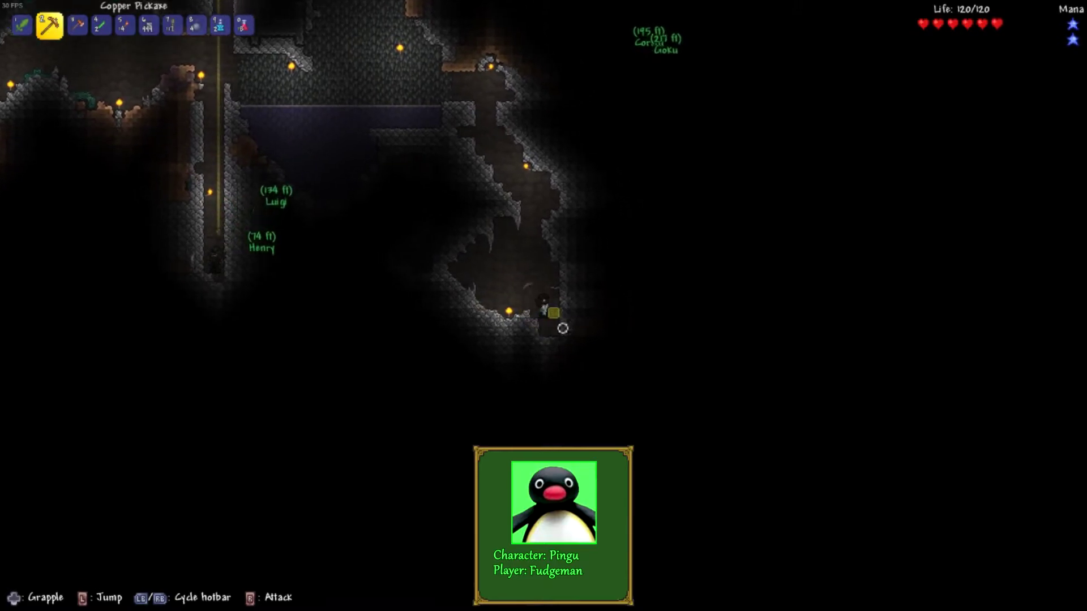
pyautogui.press('d')
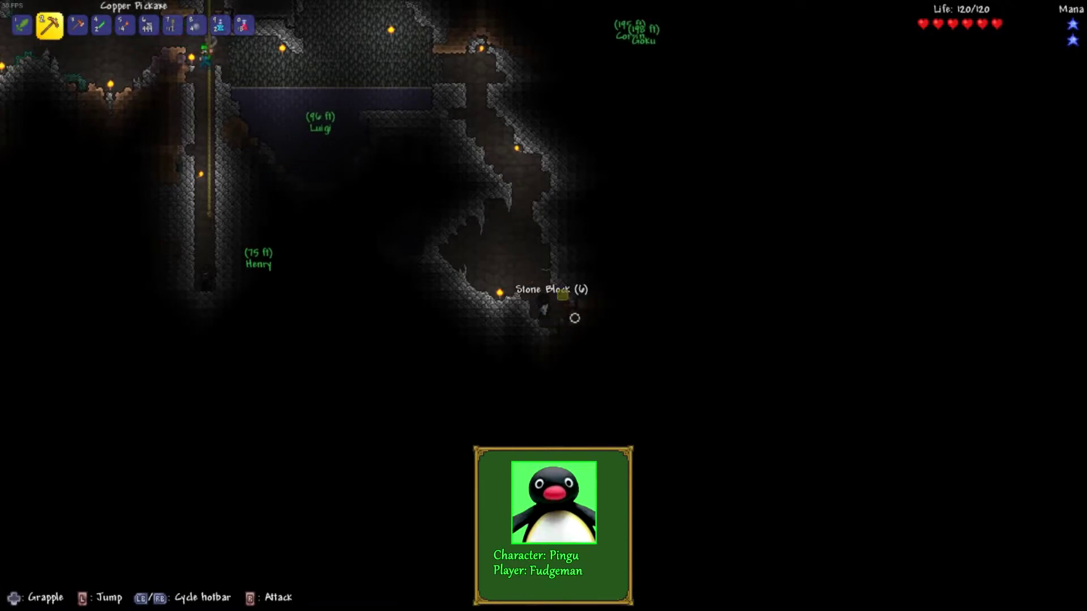
pyautogui.click(574, 318)
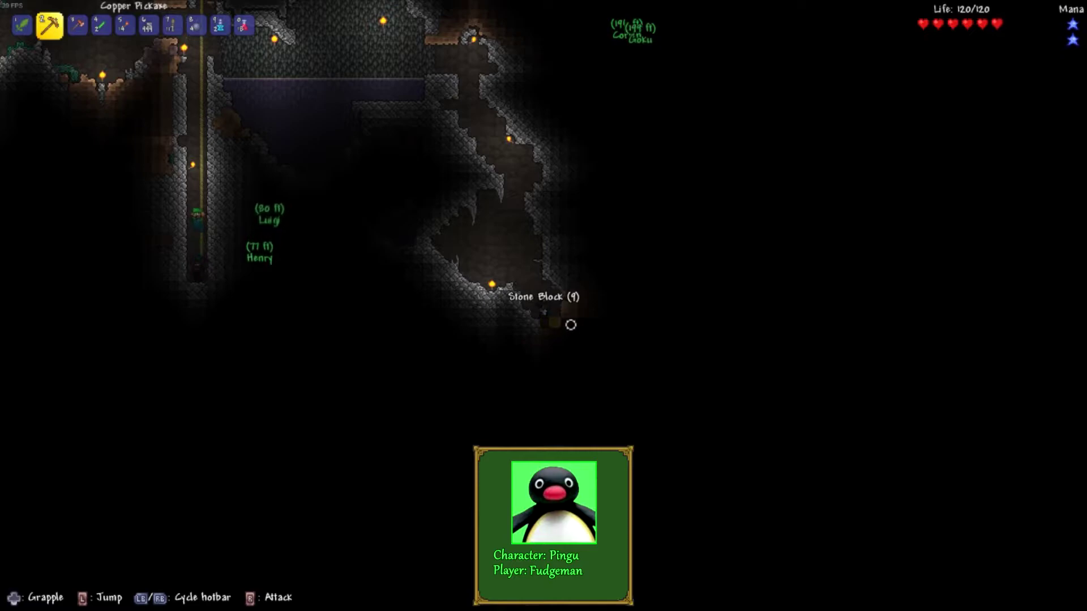
pyautogui.click(578, 317)
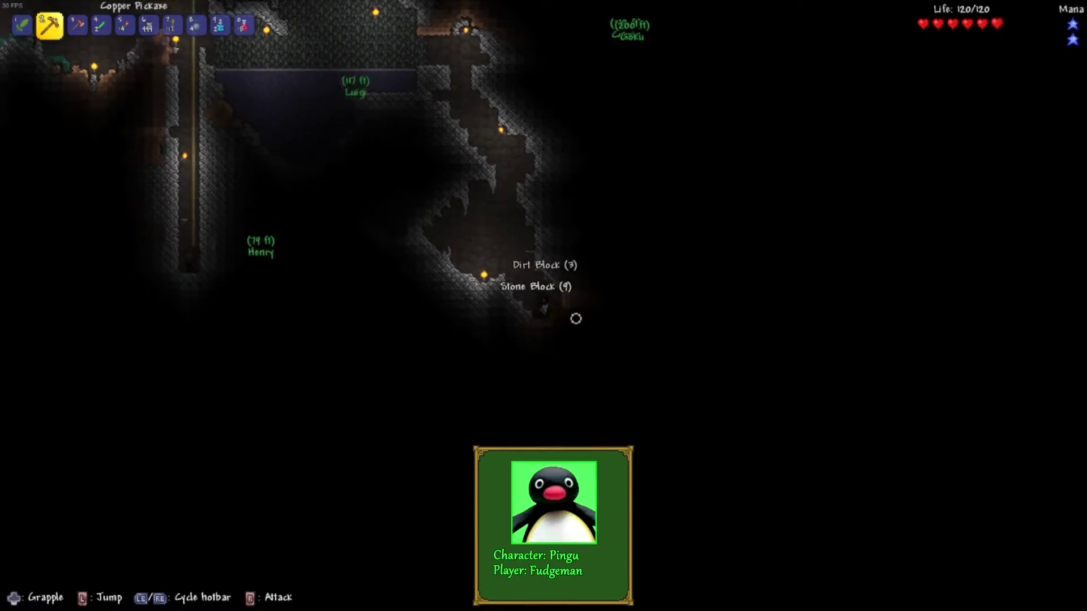
pyautogui.click(579, 310)
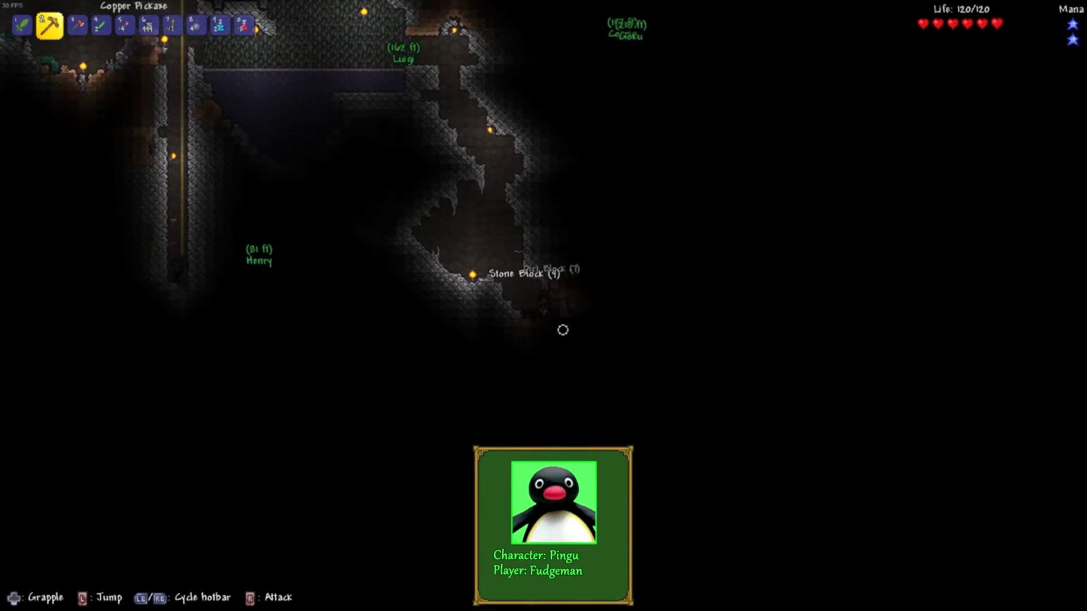
pyautogui.scroll(-1, 562, 332)
pyautogui.scroll(-2, 562, 332)
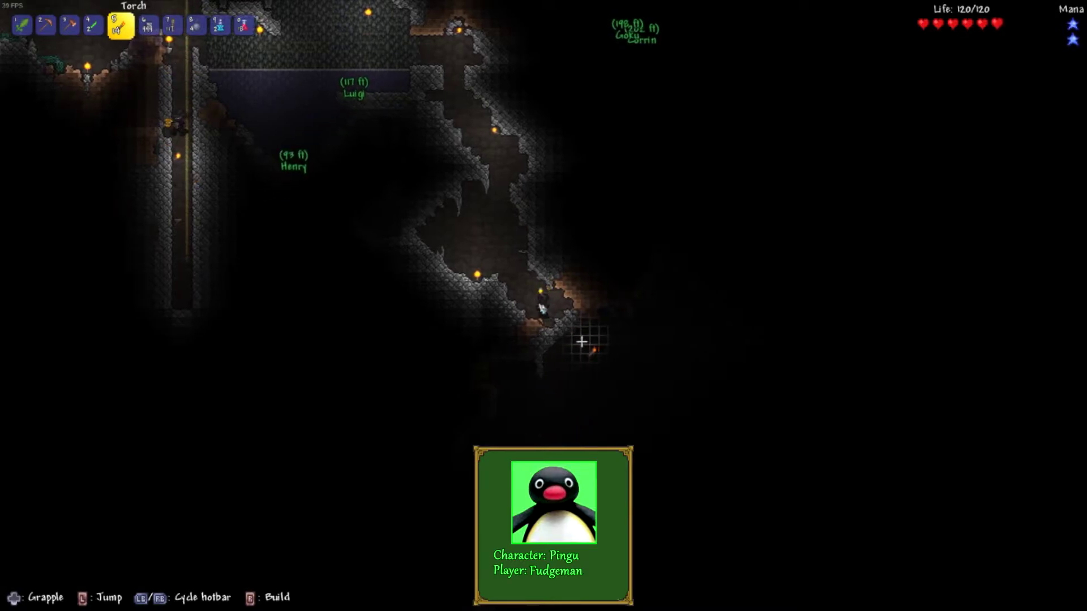
pyautogui.scroll(2, 551, 339)
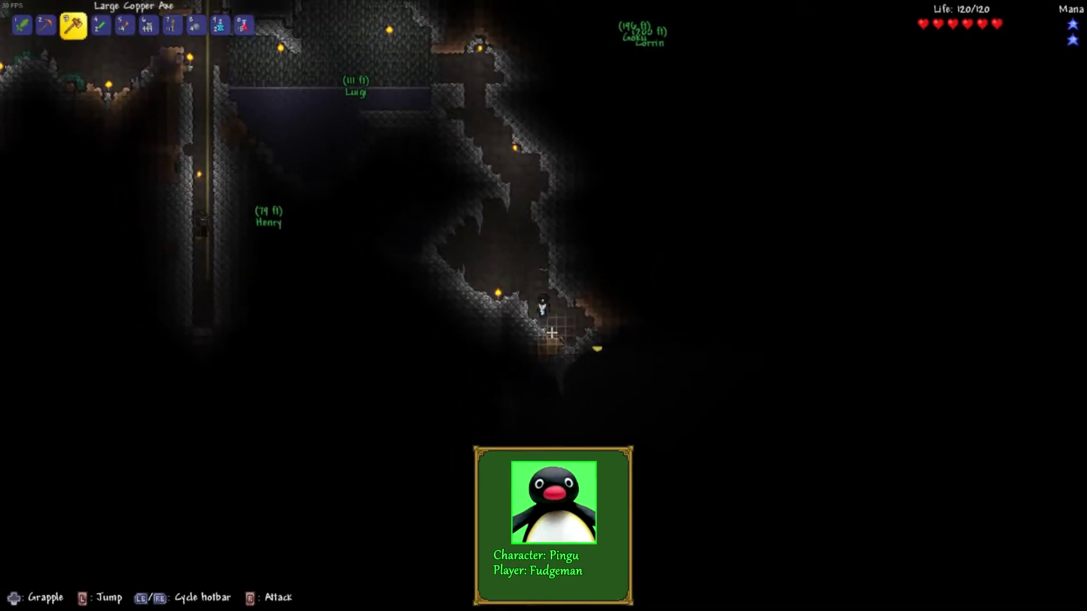
pyautogui.scroll(1, 552, 336)
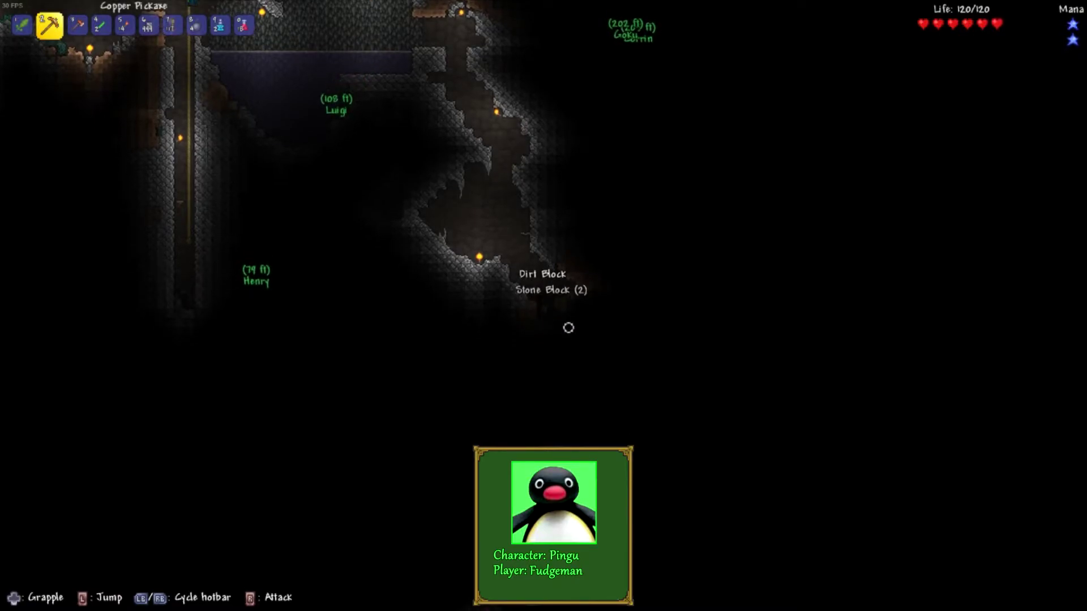
pyautogui.scroll(-1, 549, 305)
pyautogui.scroll(-2, 551, 313)
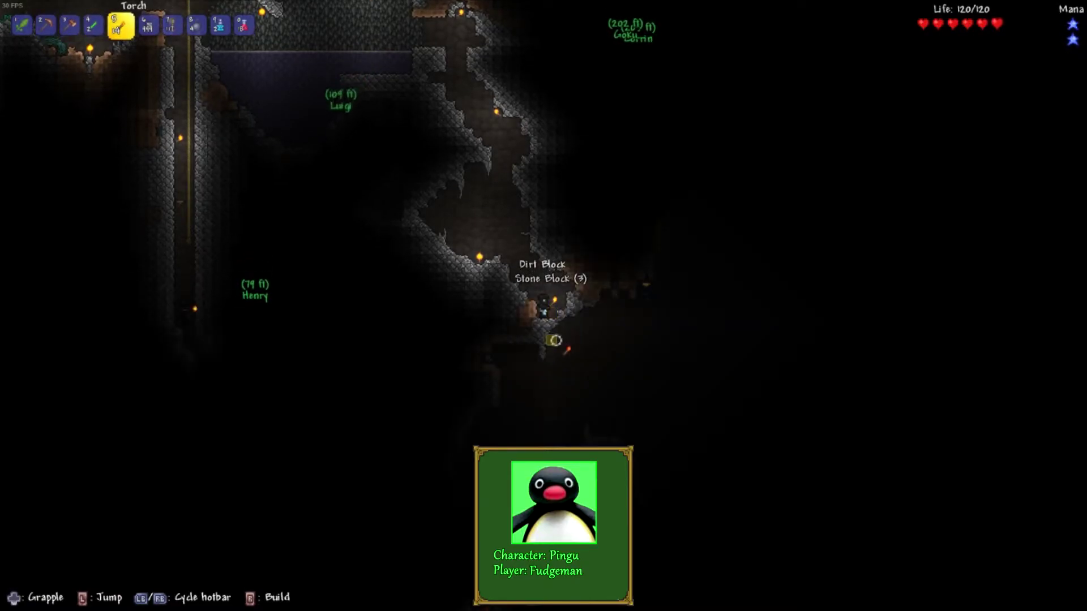
pyautogui.click(553, 339)
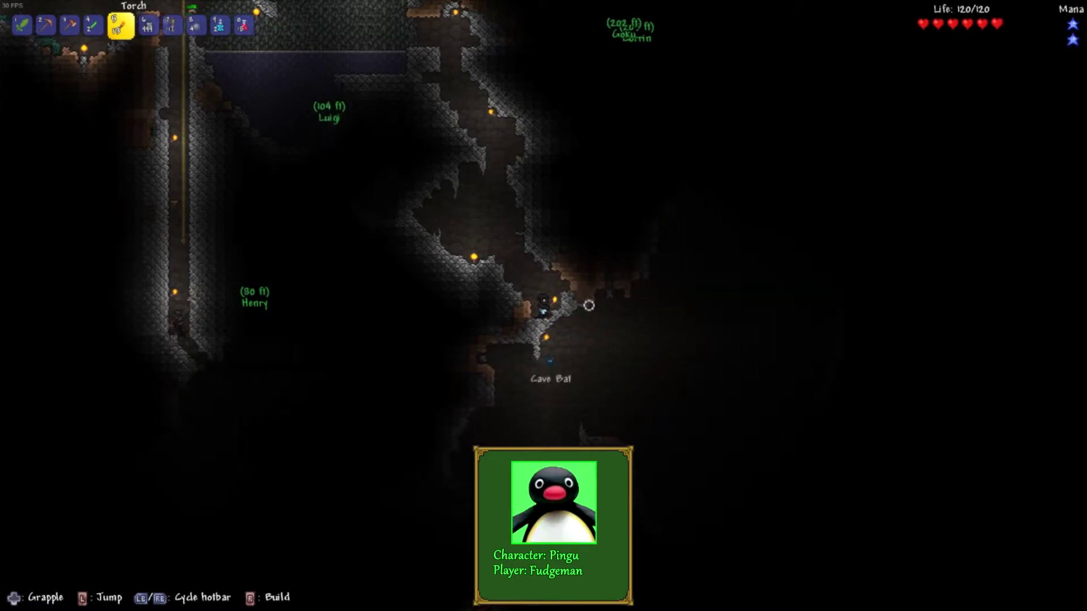
pyautogui.scroll(1, 542, 214)
pyautogui.scroll(2, 542, 214)
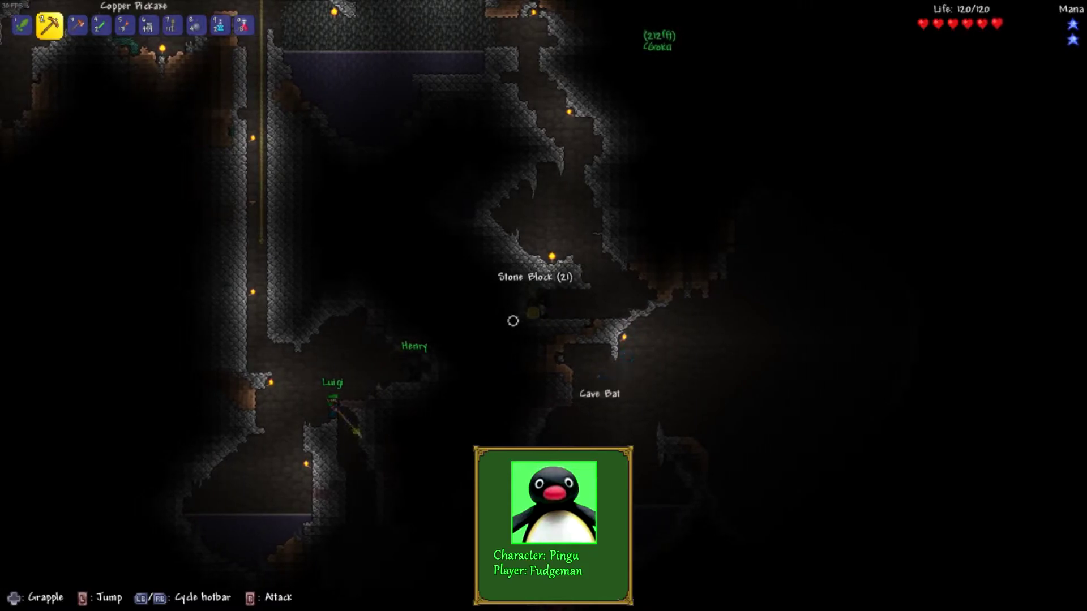
pyautogui.scroll(-1, 512, 320)
pyautogui.scroll(-2, 513, 320)
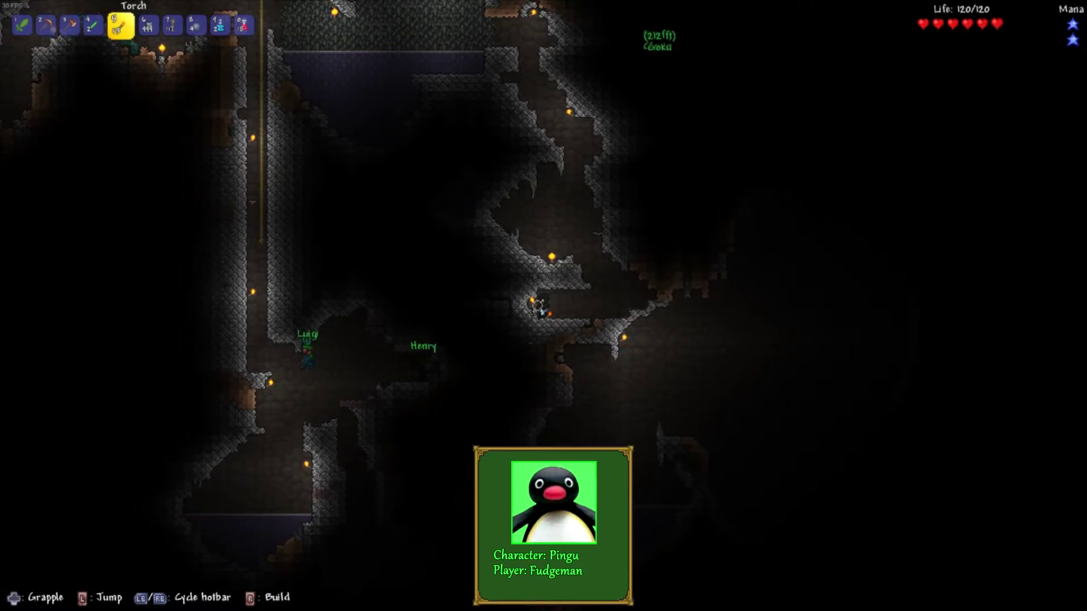
# Mine the surrounding stone blocks to widen the tunnel.
pyautogui.moveTo(525, 330); pyautogui.dragTo(519, 328)
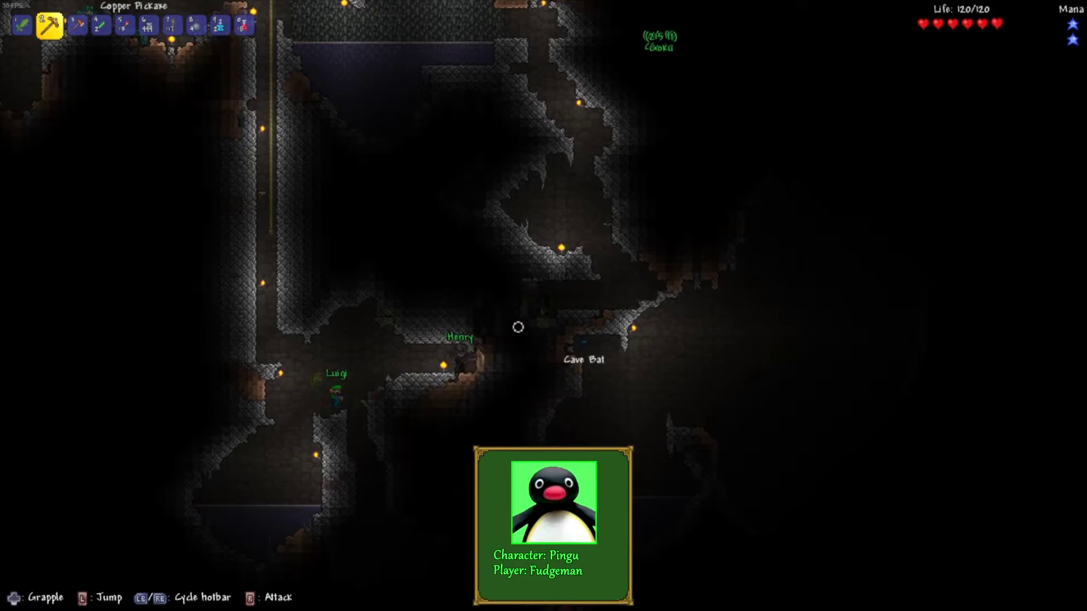
pyautogui.click(517, 326)
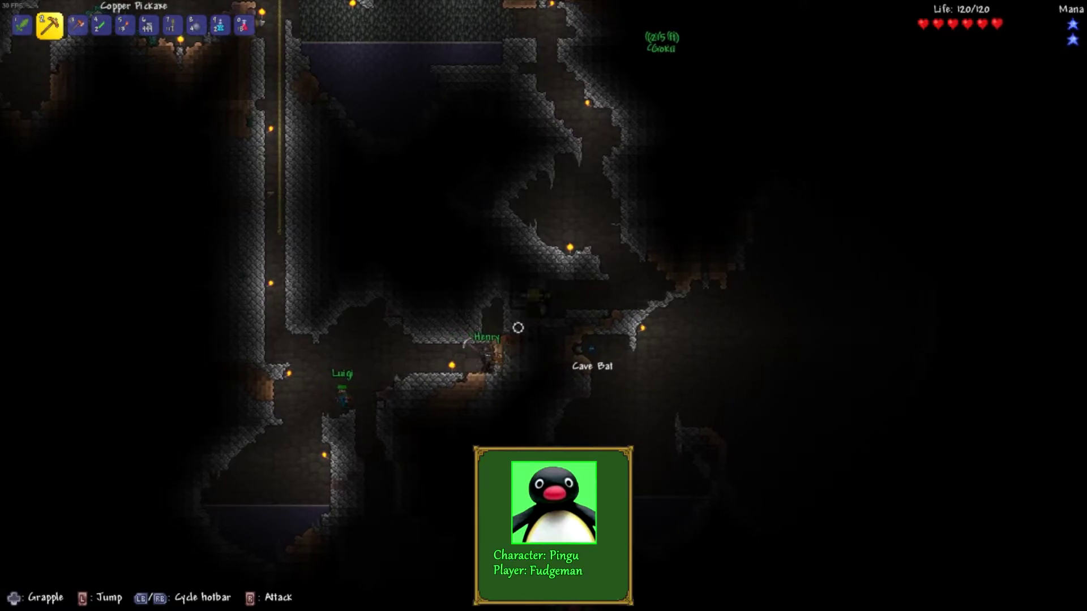
pyautogui.click(518, 327)
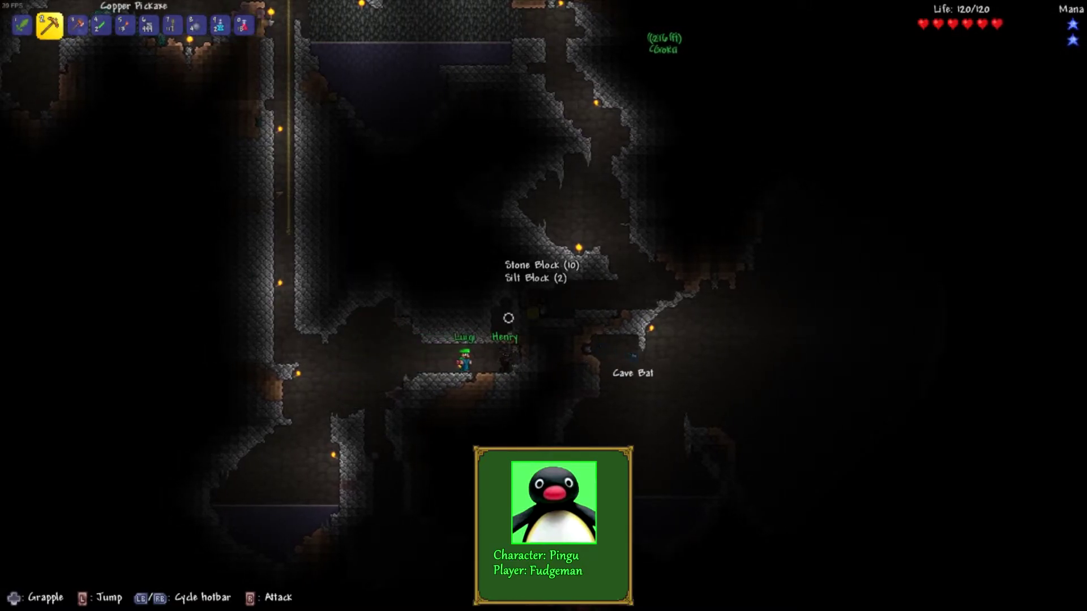
pyautogui.click(508, 318)
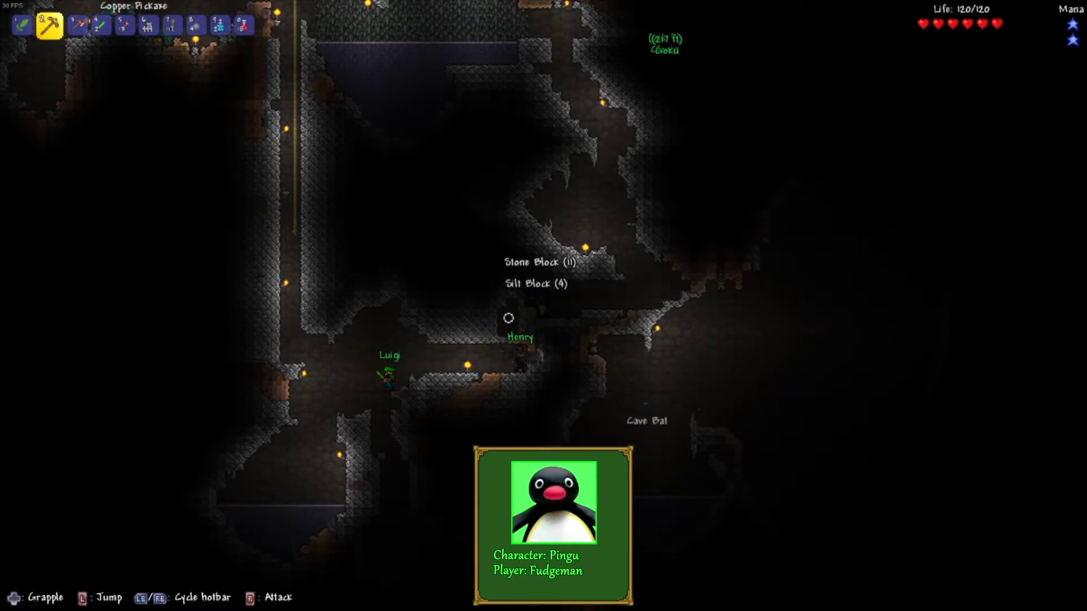
pyautogui.click(508, 317)
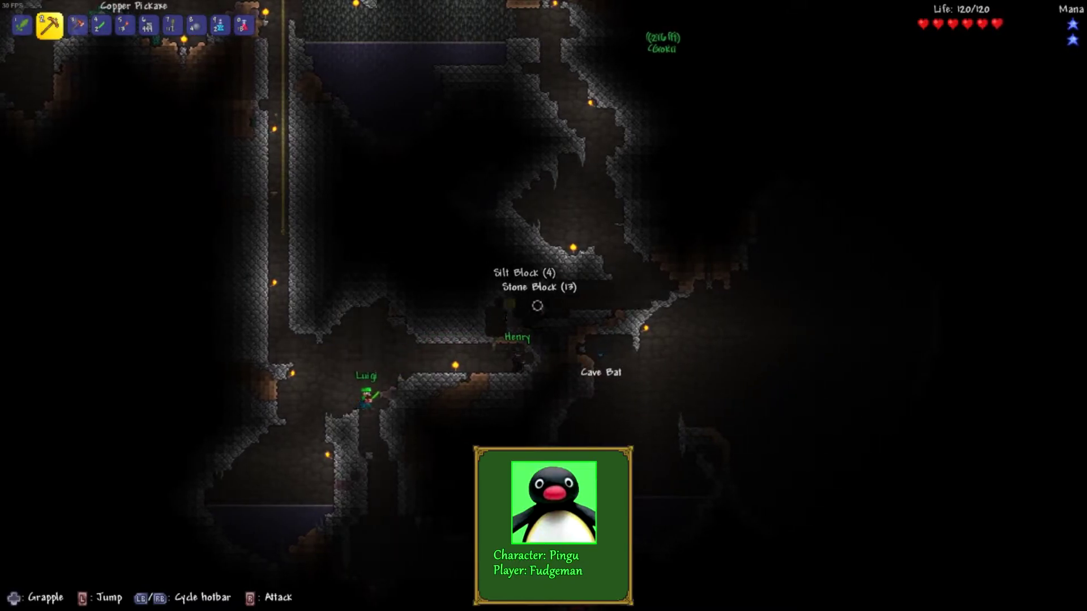
pyautogui.scroll(-1, 536, 305)
pyautogui.scroll(-2, 537, 305)
pyautogui.press('a')
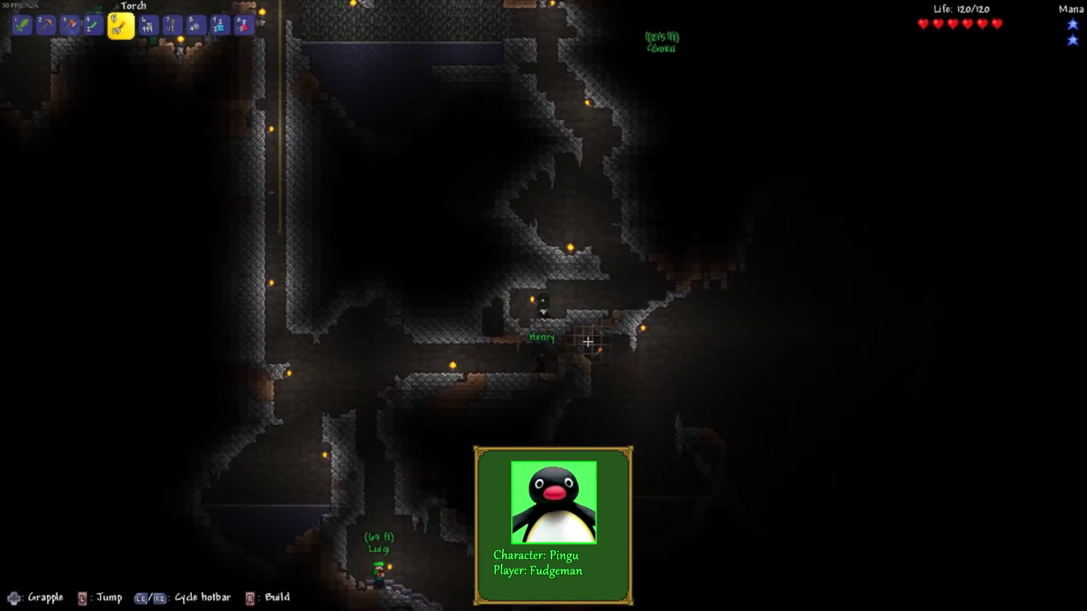
# Edge left along the ledge and mine stone and dirt with the Copper Pickaxe.
pyautogui.press('d')
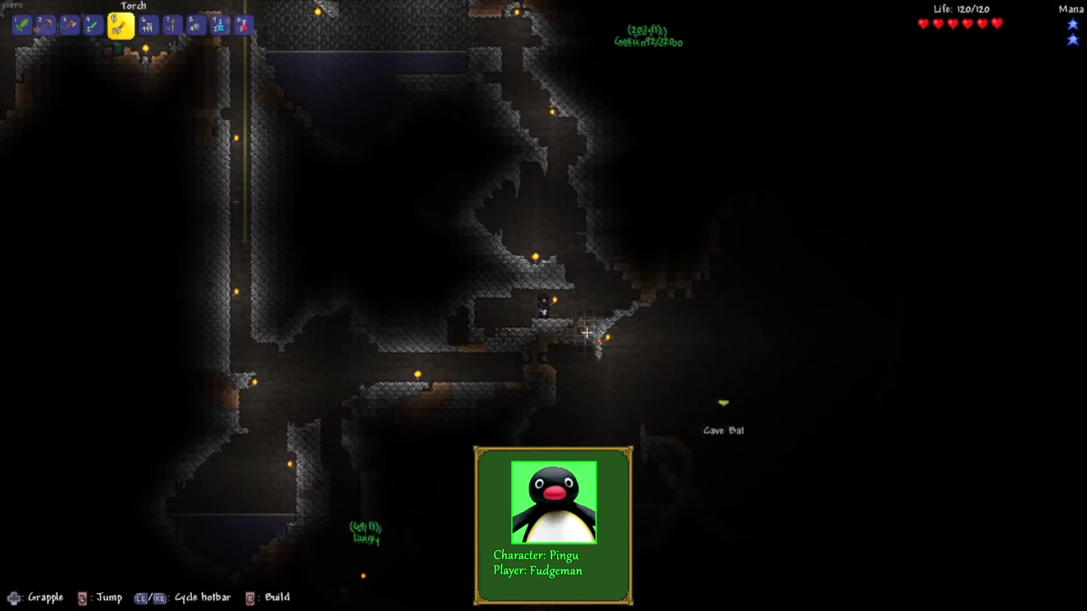
pyautogui.press('a')
pyautogui.press('a')
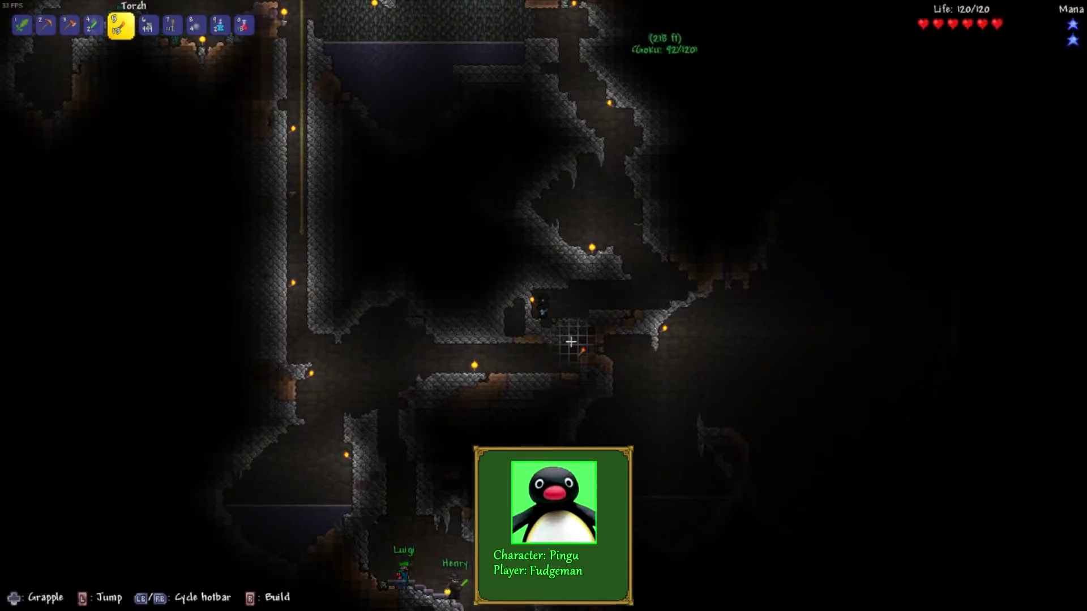
pyautogui.press('a')
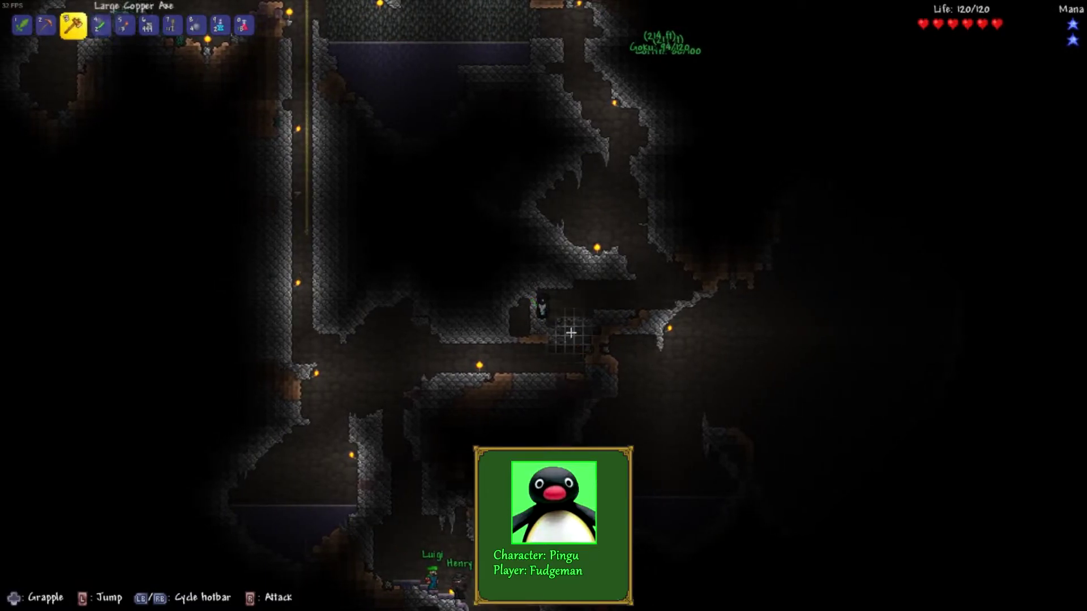
pyautogui.press('2')
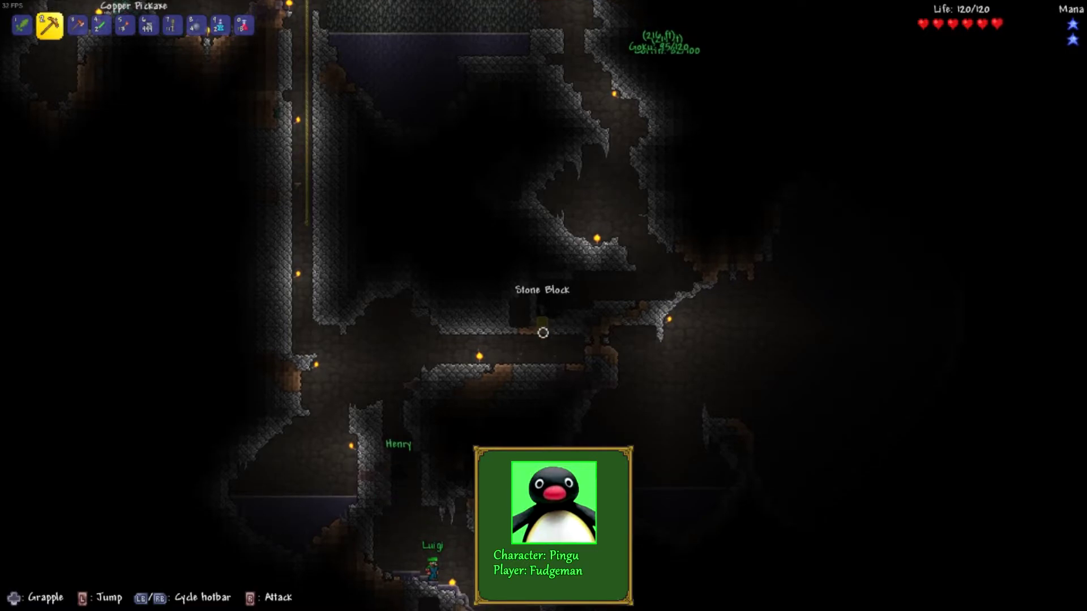
pyautogui.click(543, 332)
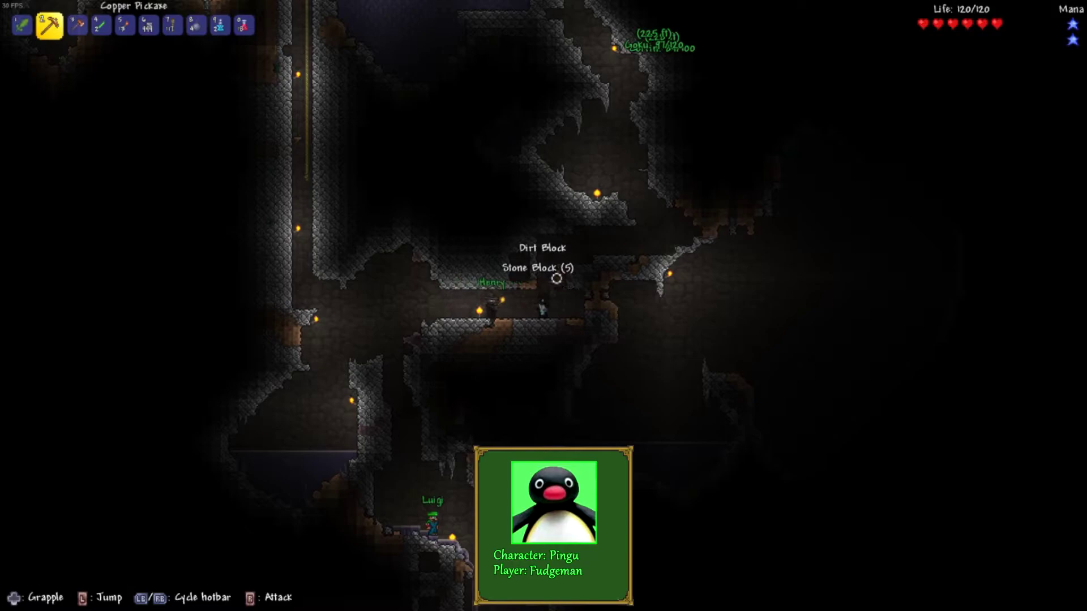
# Drop down the shaft beside Luigi, swapping to the axe and then a torch.
pyautogui.press('a')
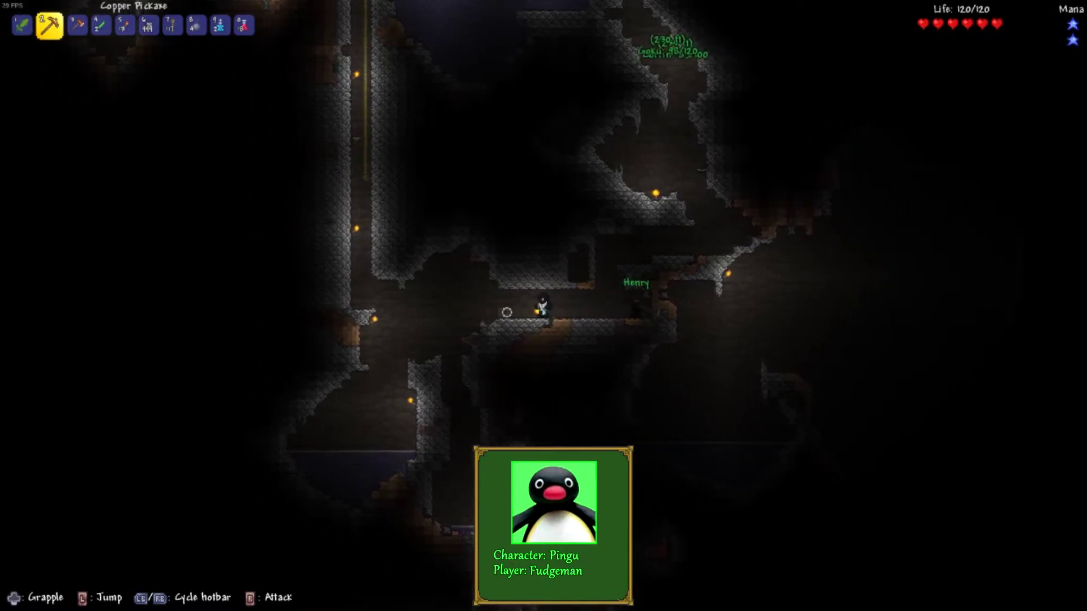
pyautogui.press('d')
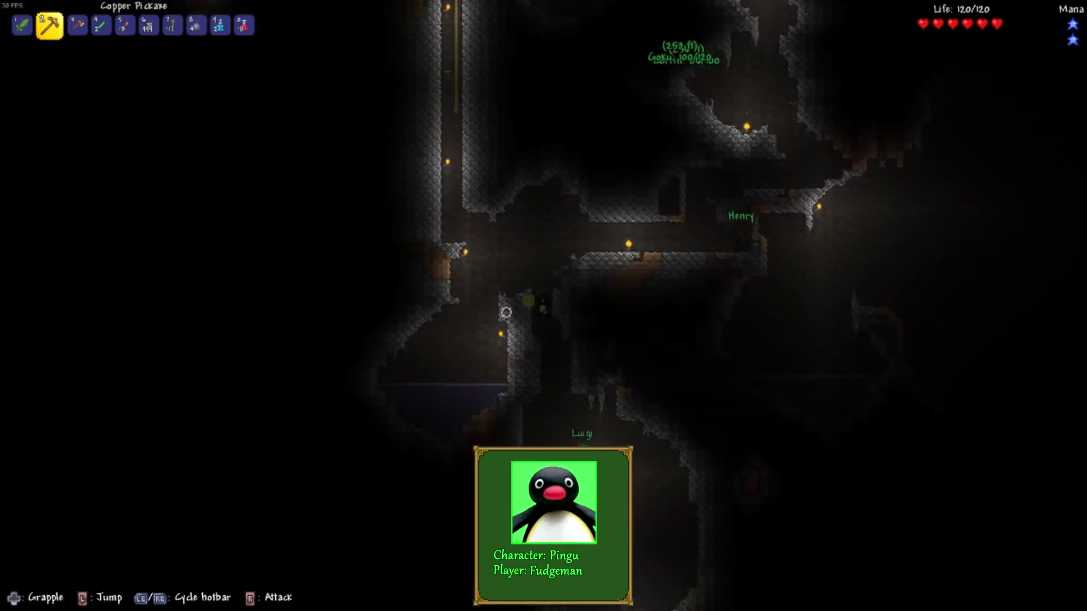
pyautogui.press('3')
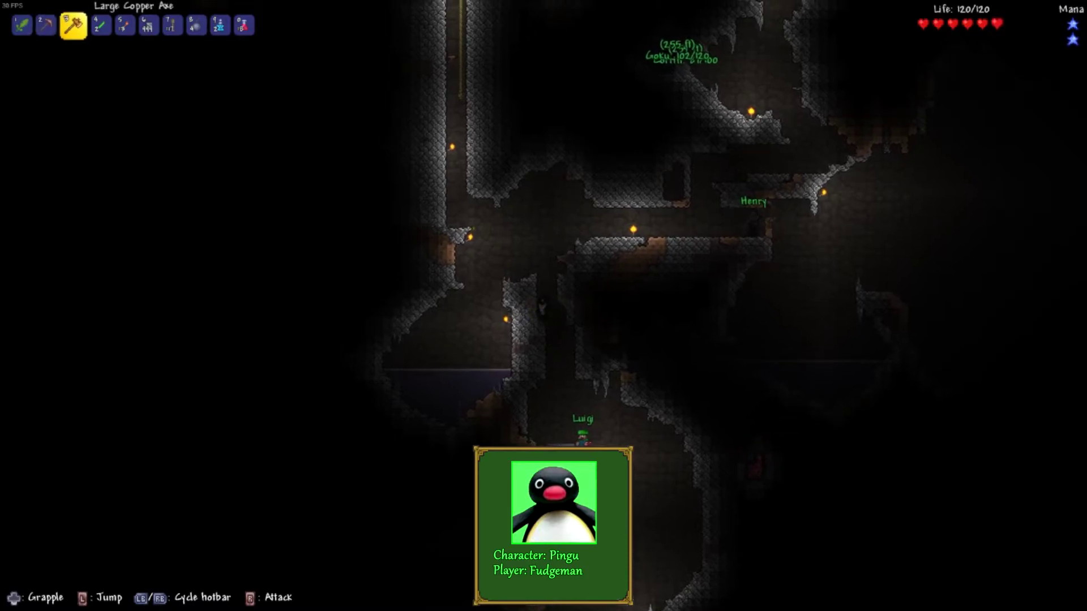
pyautogui.press('d')
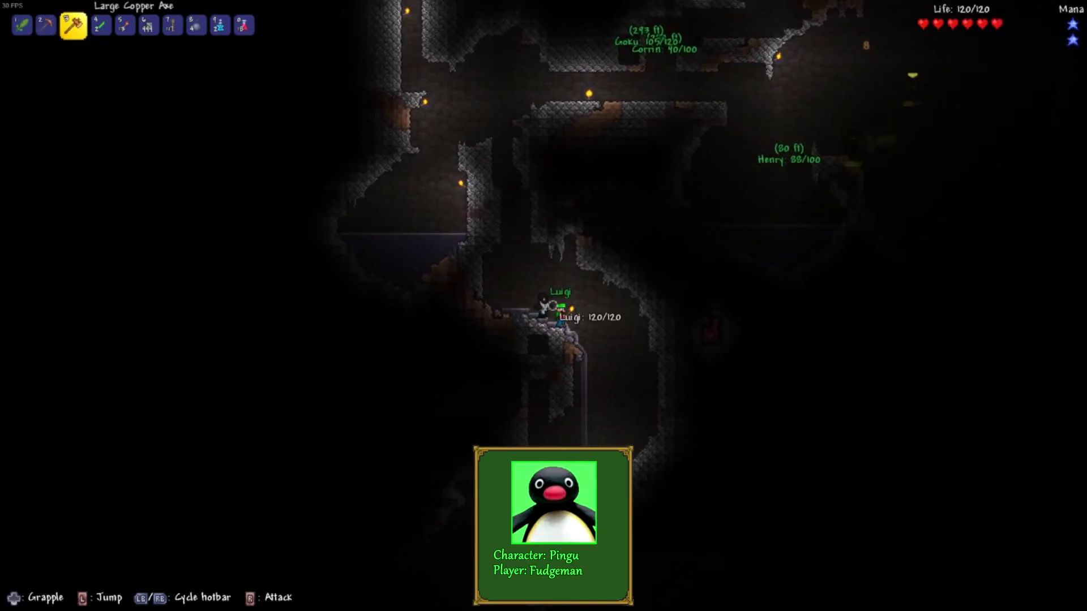
pyautogui.press('5')
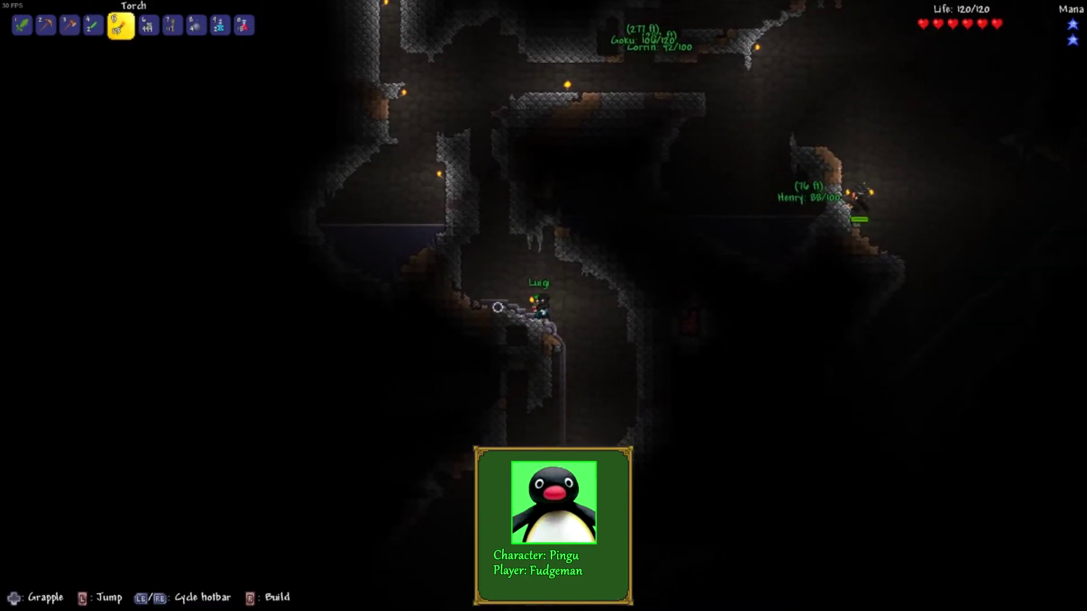
pyautogui.scroll(1, 543, 306)
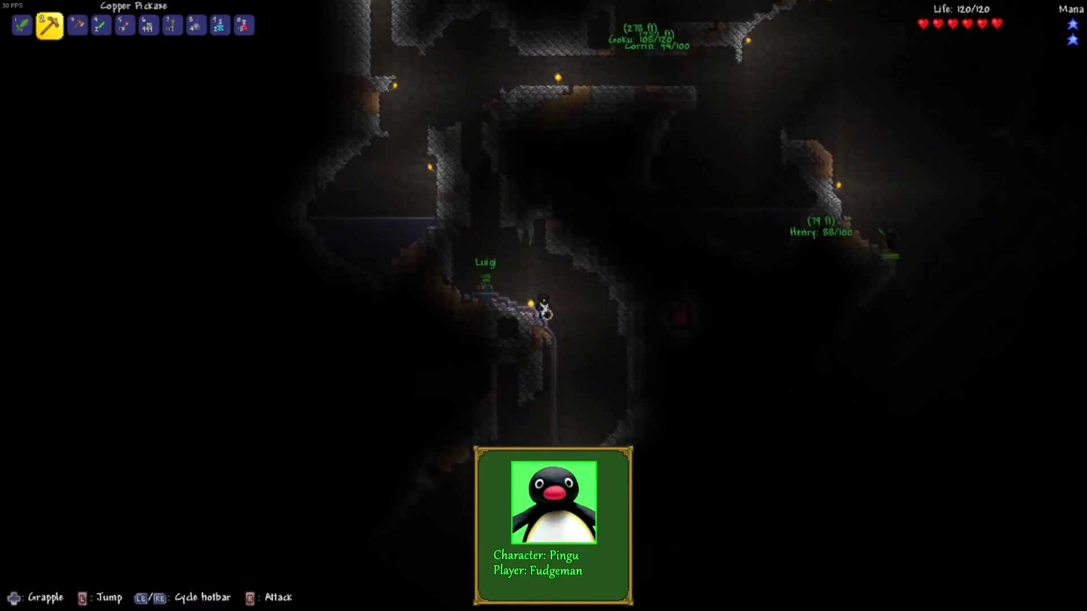
pyautogui.scroll(1, 544, 306)
# Drop down the shaft to the right and walk down-left along the lower slope.
pyautogui.press('d')
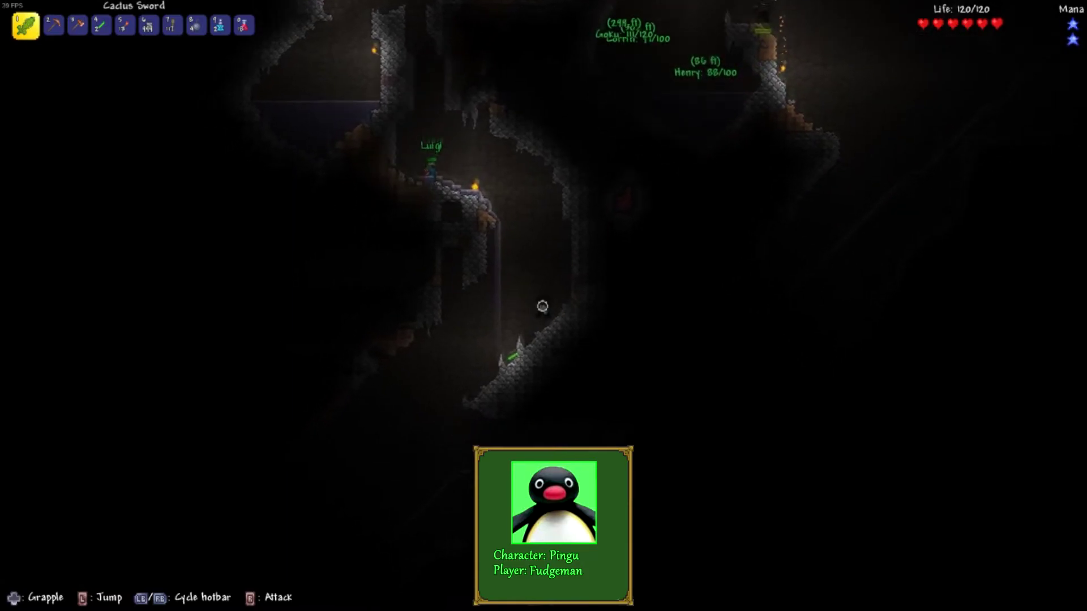
pyautogui.scroll(-2, 497, 306)
pyautogui.scroll(-1, 497, 306)
pyautogui.scroll(-1, 497, 306)
pyautogui.press('a')
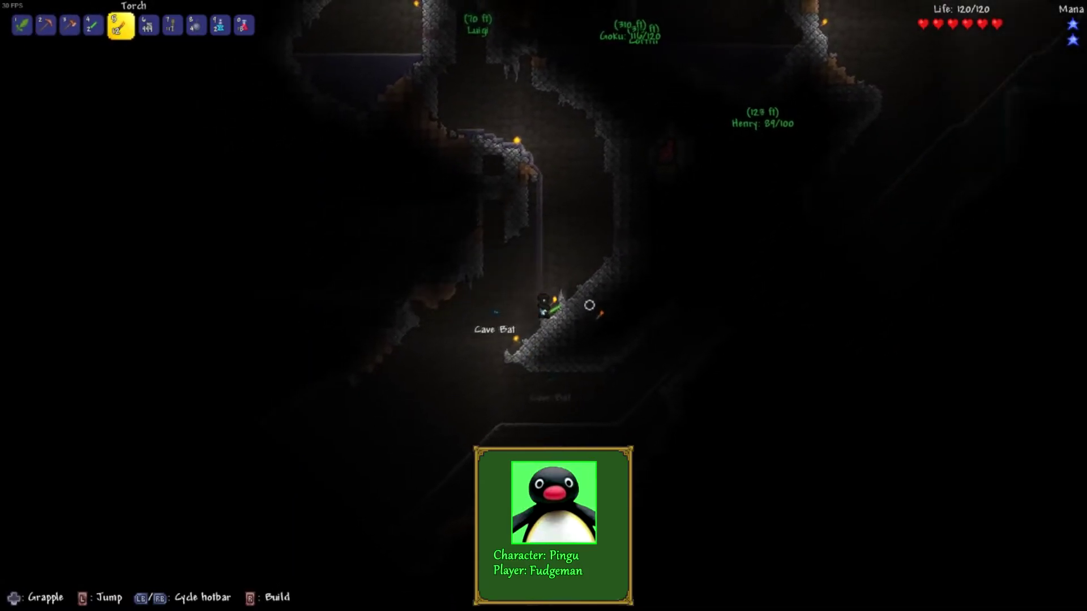
pyautogui.scroll(2, 543, 306)
pyautogui.scroll(2, 544, 306)
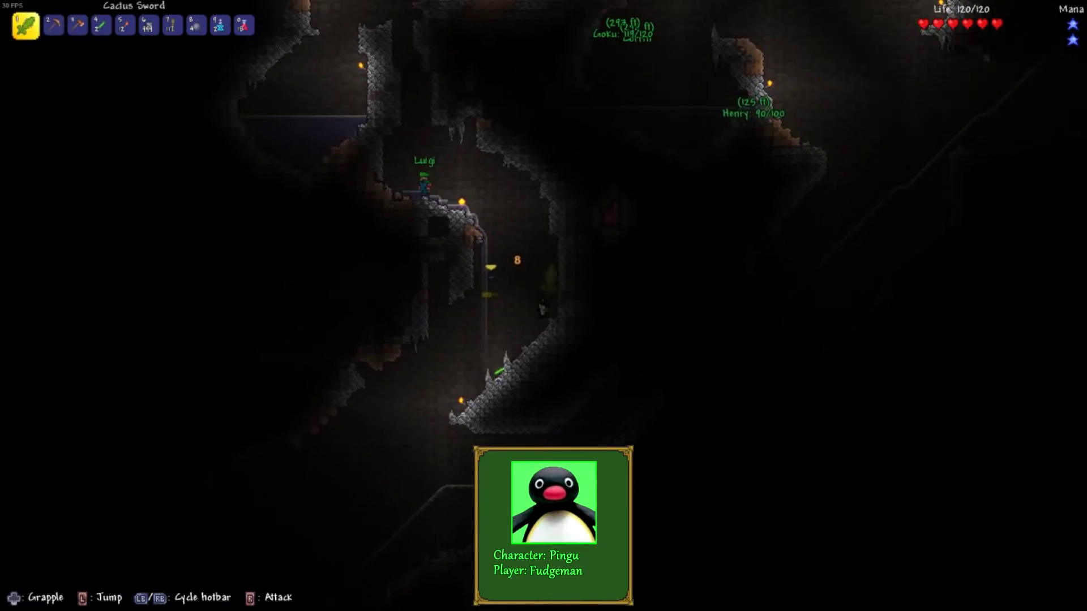
pyautogui.press('a')
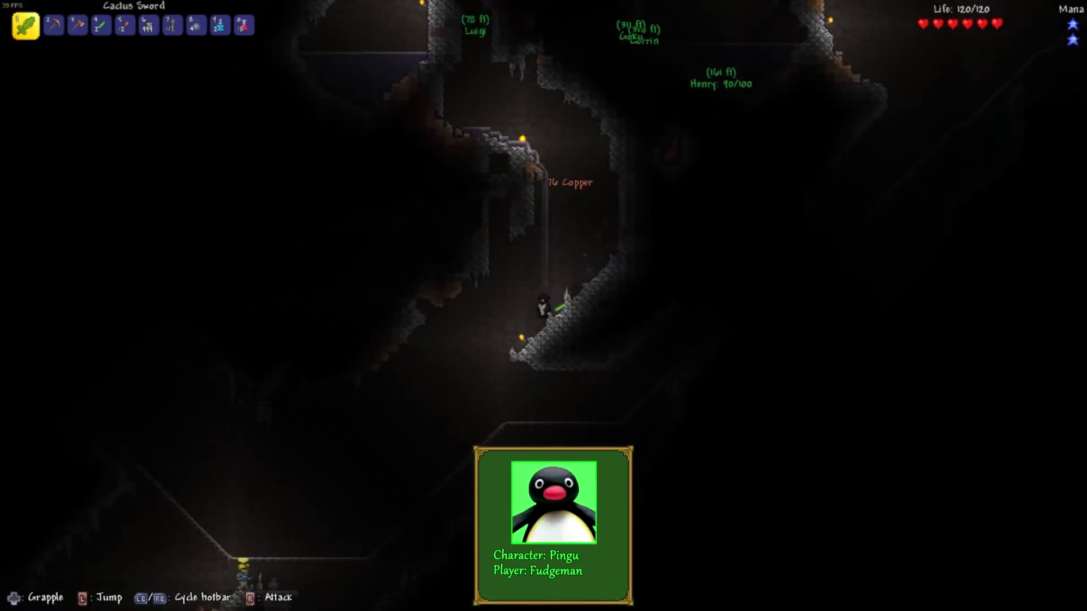
pyautogui.press('a')
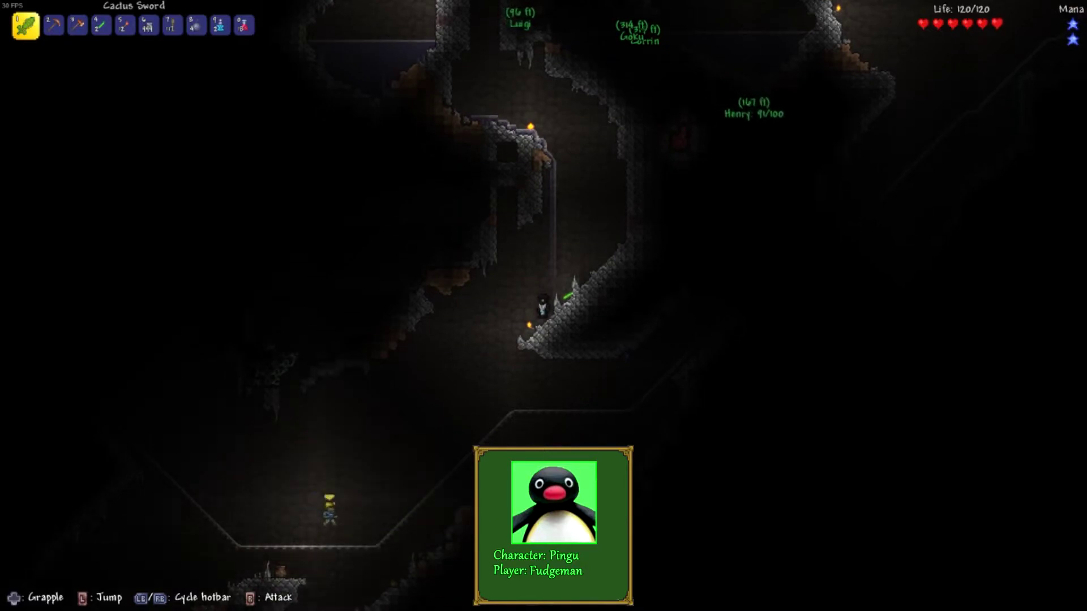
pyautogui.scroll(-1, 552, 345)
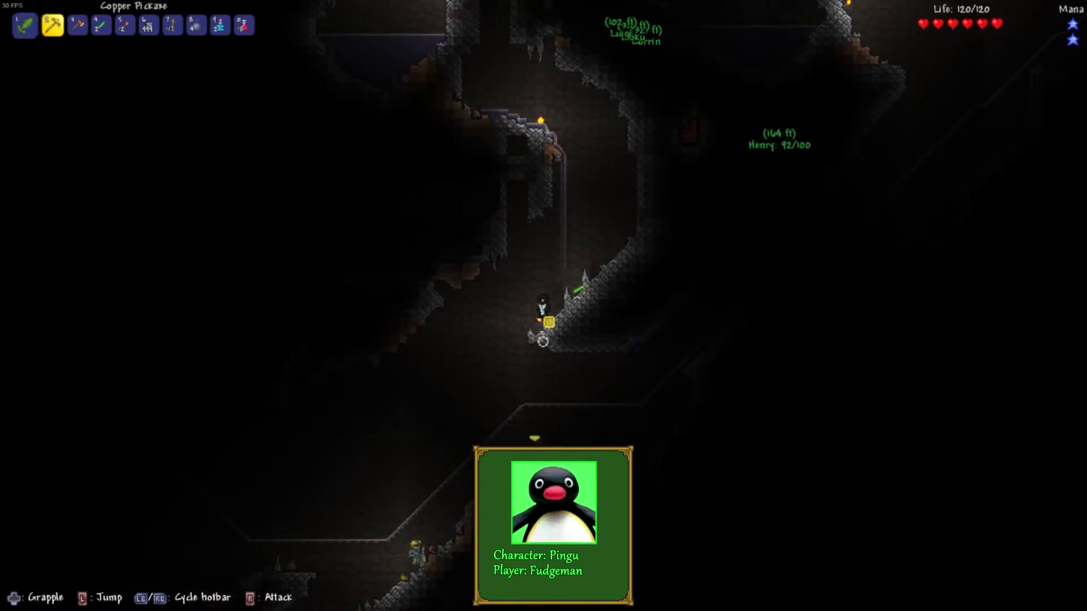
pyautogui.scroll(-1, 548, 350)
pyautogui.scroll(-1, 542, 354)
pyautogui.scroll(-1, 543, 354)
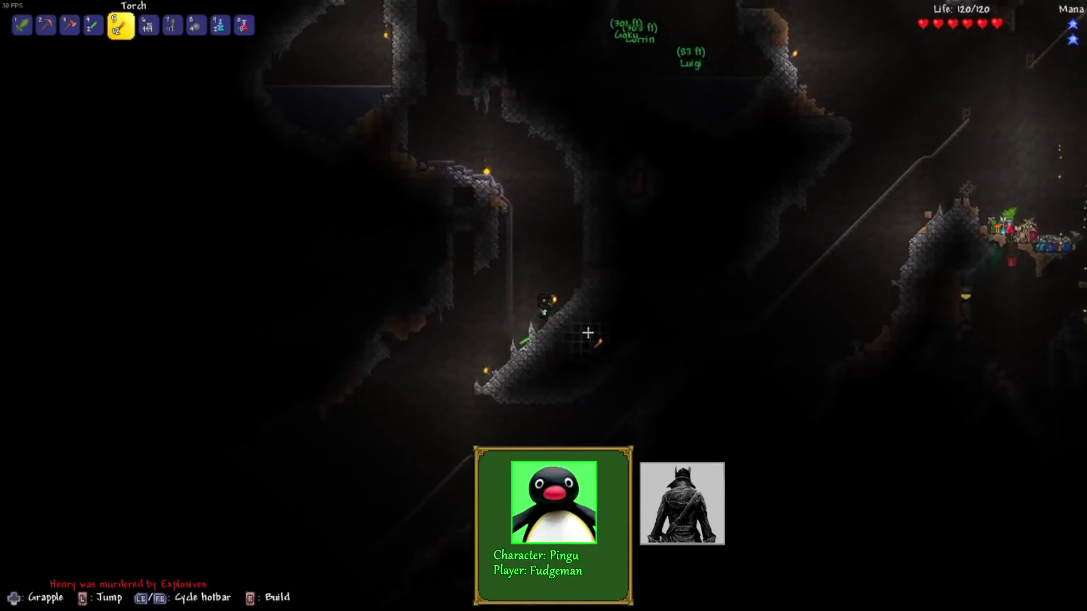
# Walk up-right along the cave slope.
pyautogui.press('d')
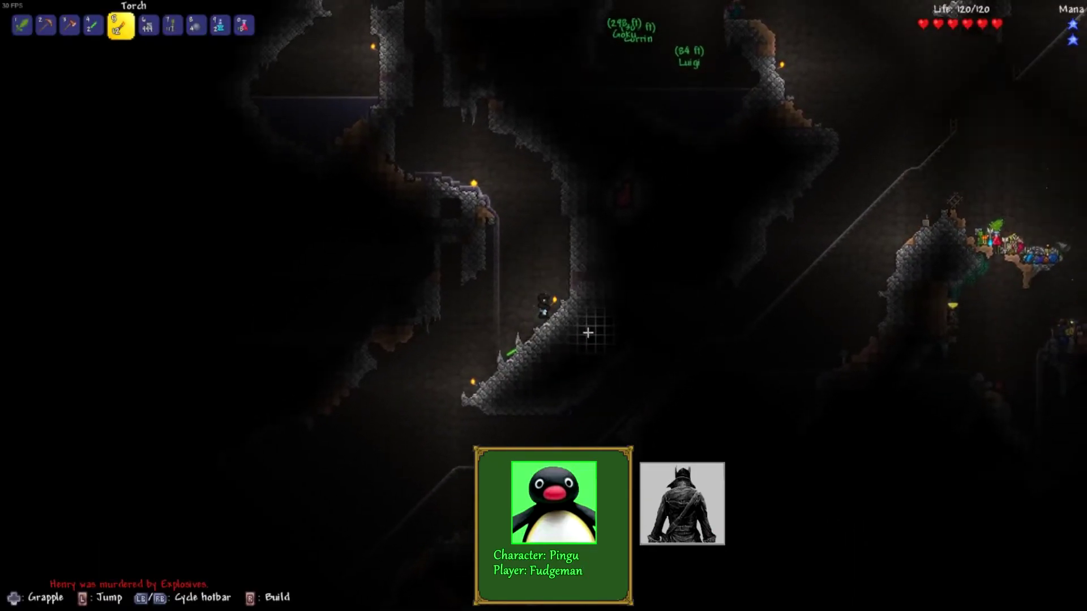
pyautogui.press('d')
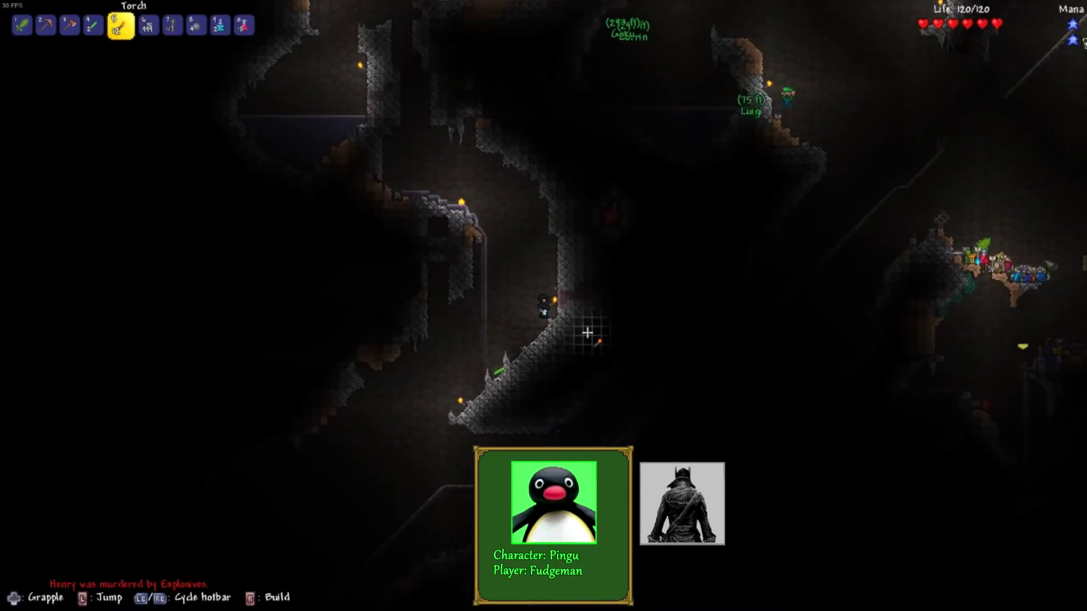
pyautogui.scroll(1, 587, 333)
pyautogui.scroll(2, 582, 322)
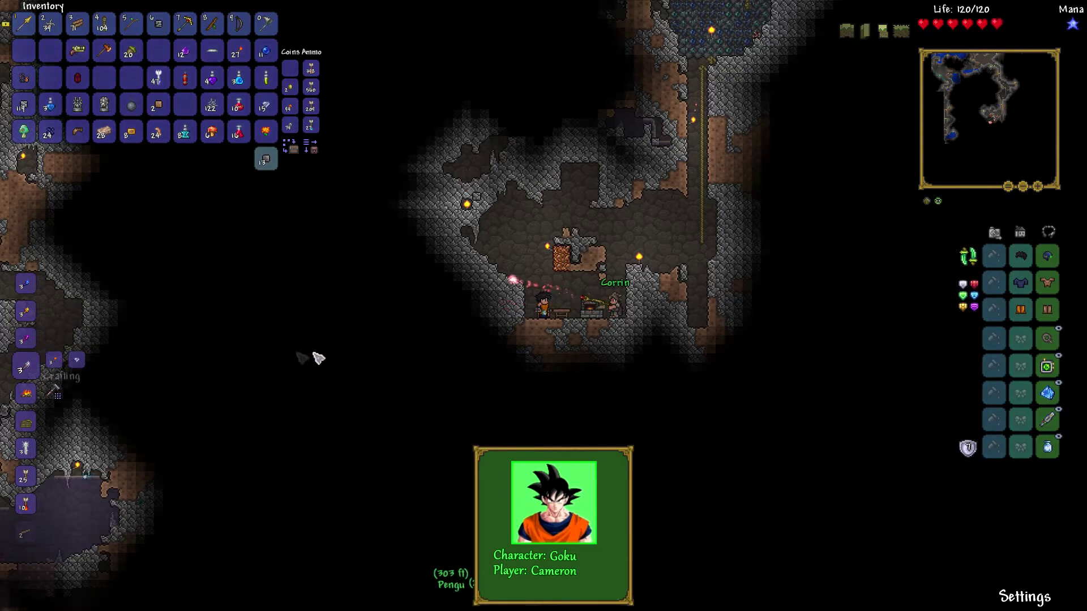
# Close the inventory, reopen it to inspect the gear, then close it again.
pyautogui.press('Escape')
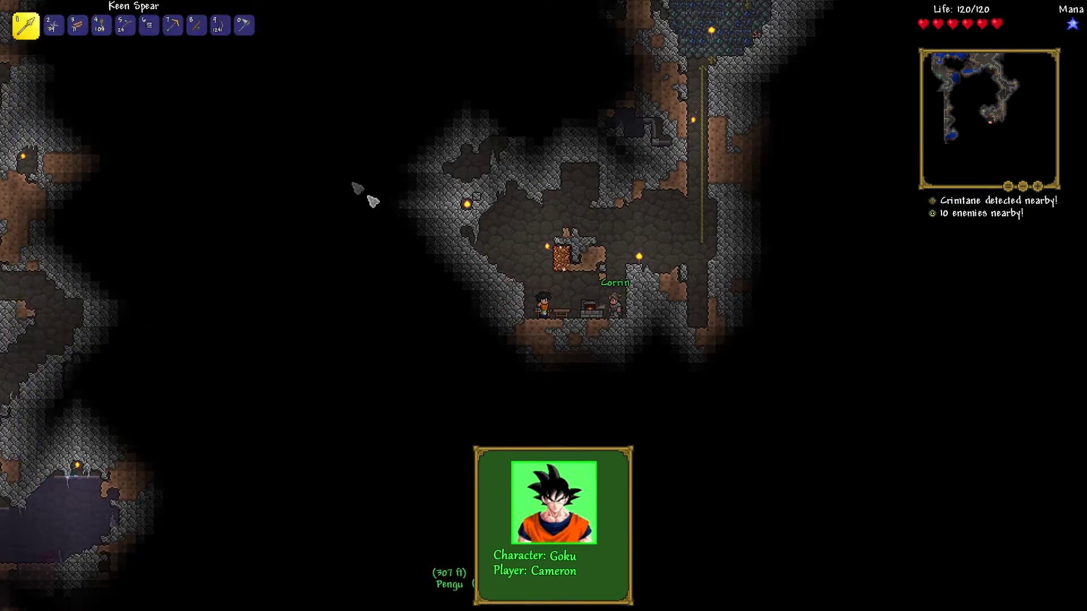
pyautogui.press('Escape')
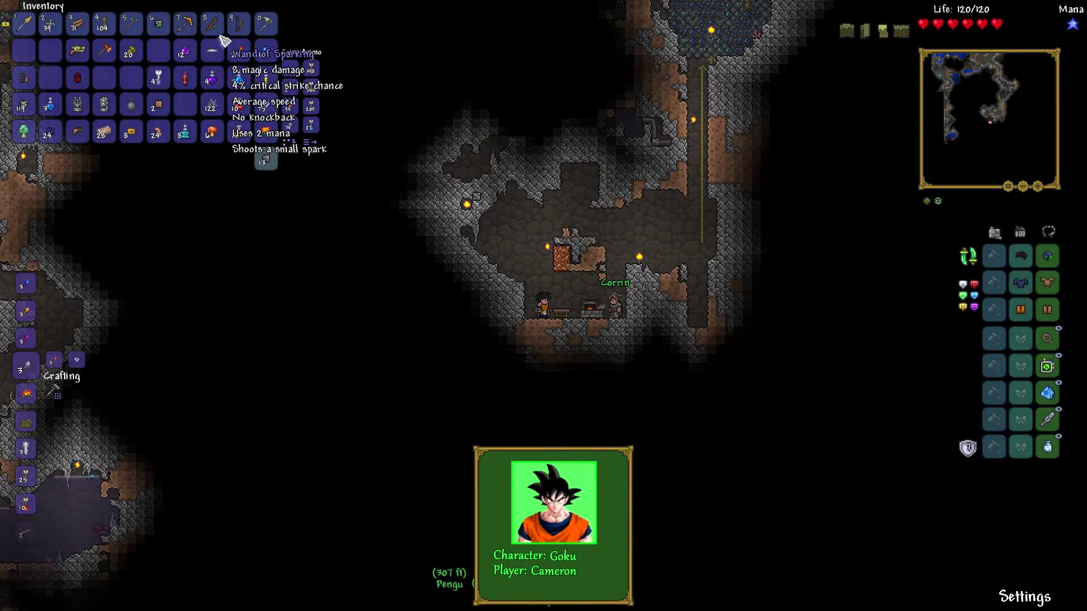
pyautogui.press('Escape')
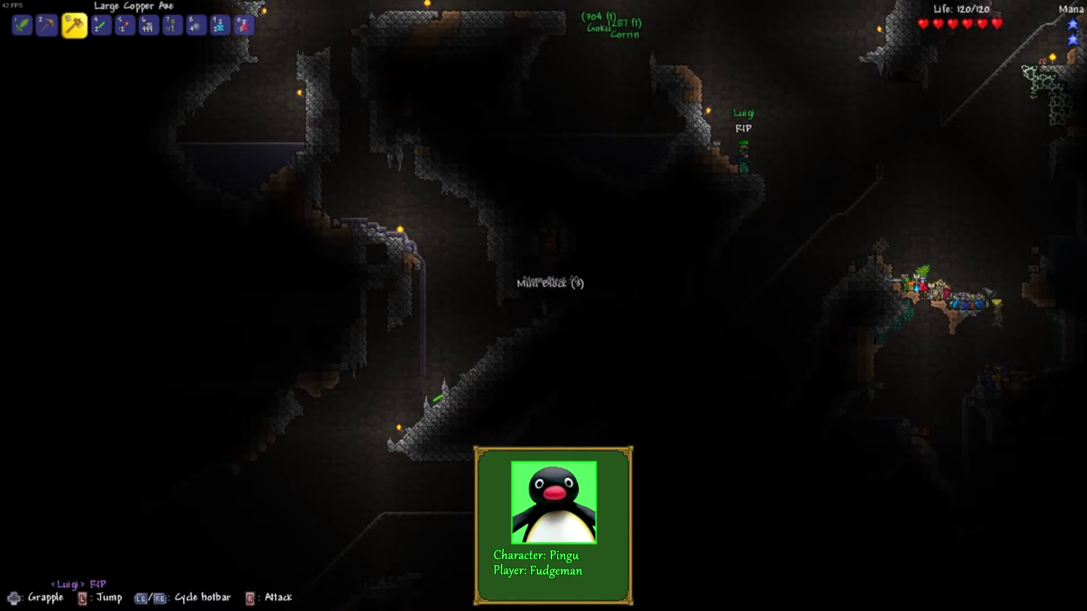
# Hold a torch, hop up, then drink the Recall Potion to teleport home.
pyautogui.press('5')
pyautogui.press('space')
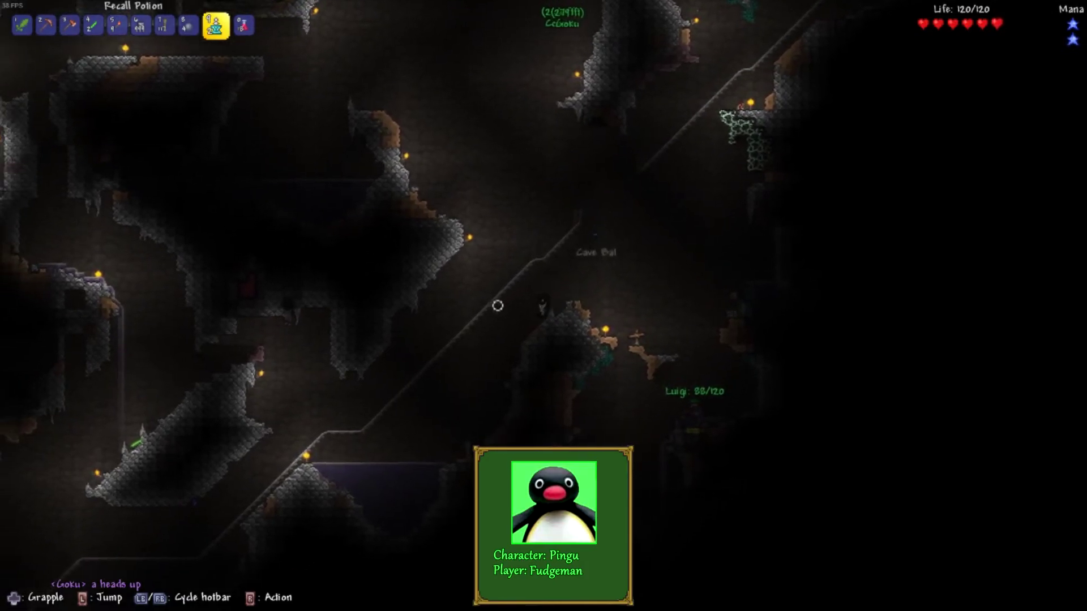
pyautogui.click(587, 305)
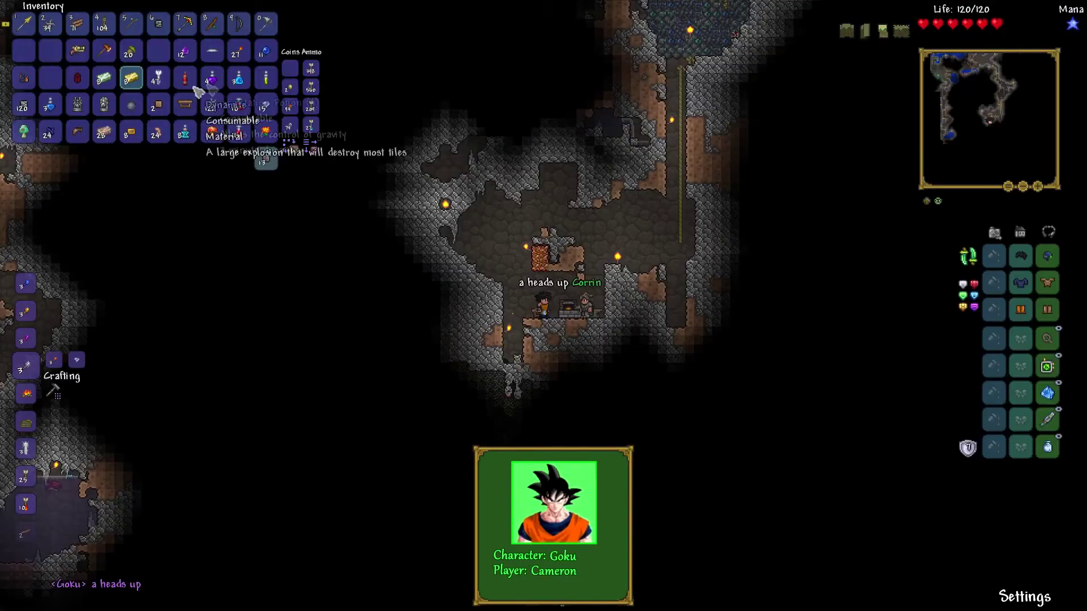
# Close the inventory, drop right and ride the rope up and down, then open the world map.
pyautogui.press('Escape')
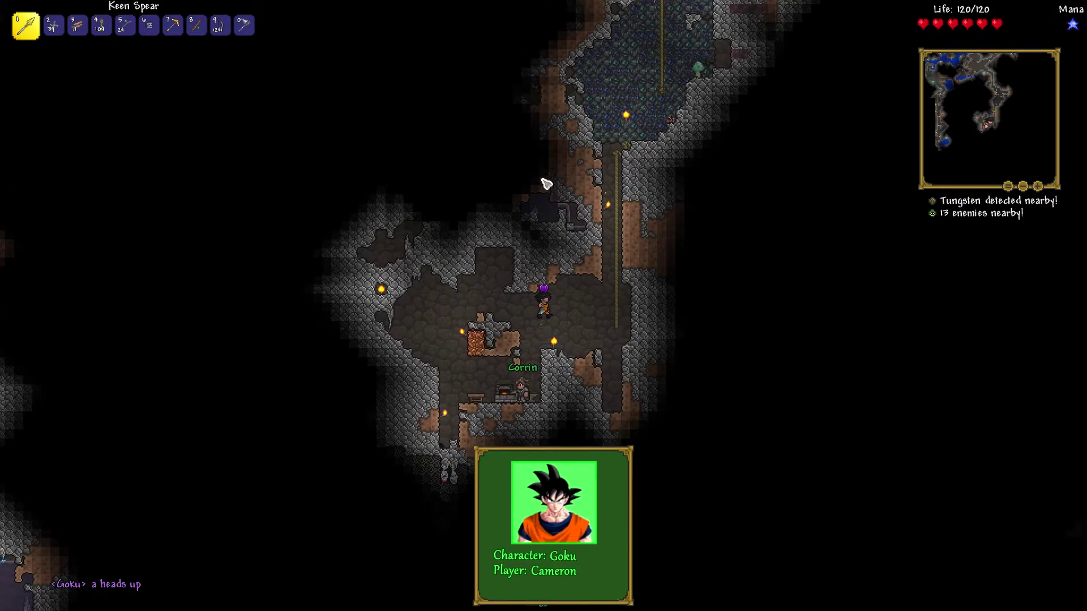
pyautogui.press('d')
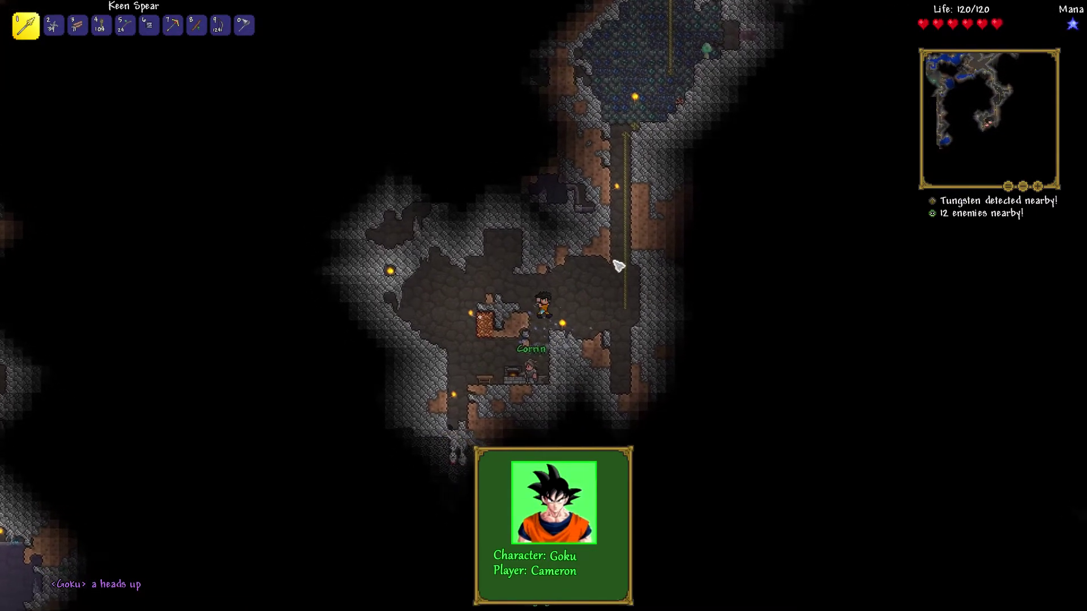
pyautogui.press('w')
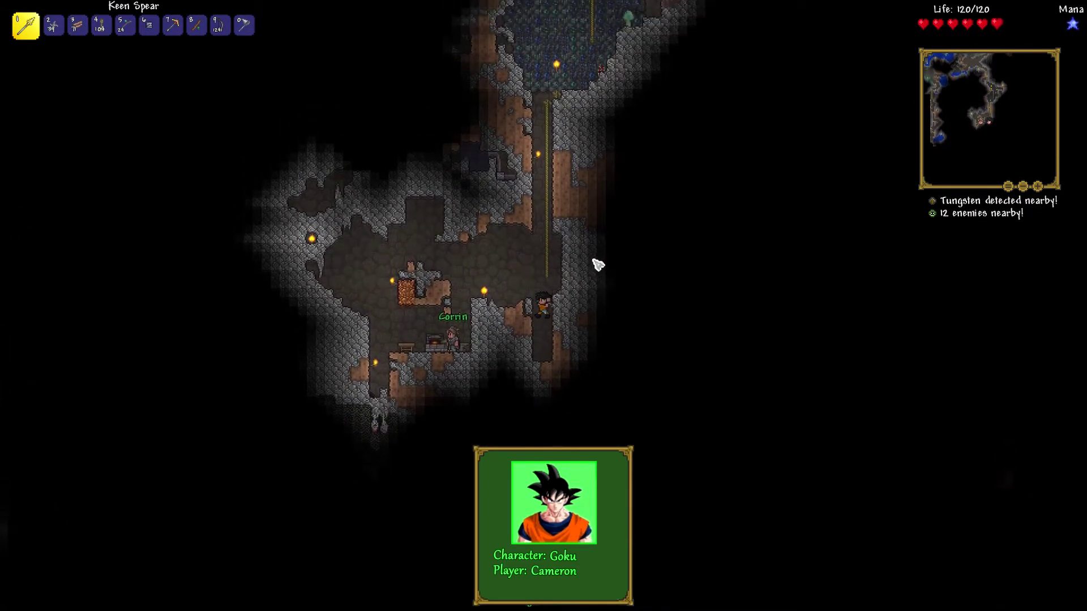
pyautogui.press('s')
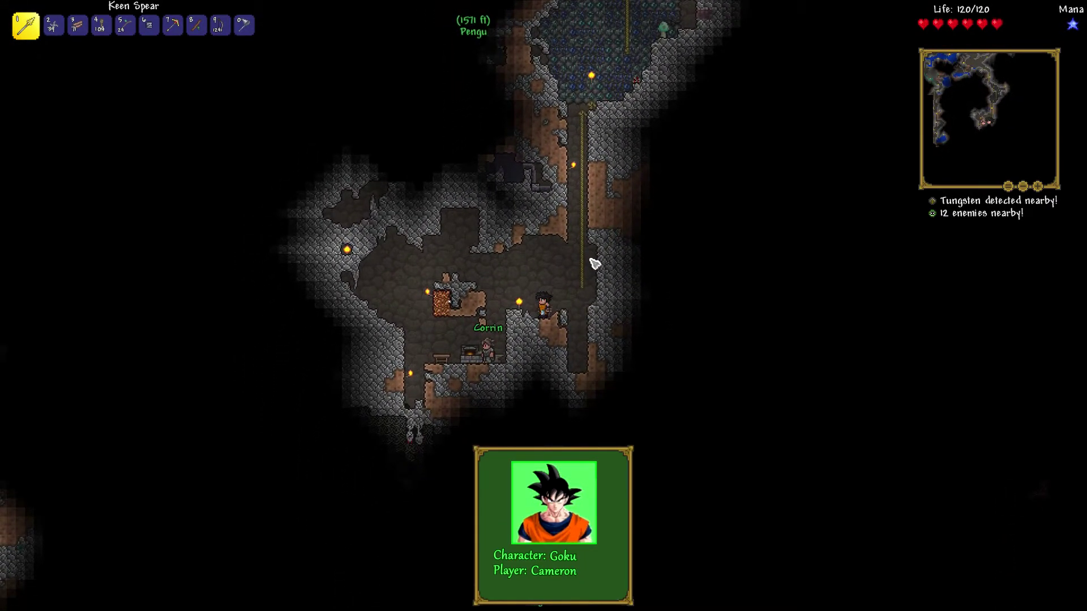
pyautogui.press('m')
pyautogui.scroll(4, 587, 272)
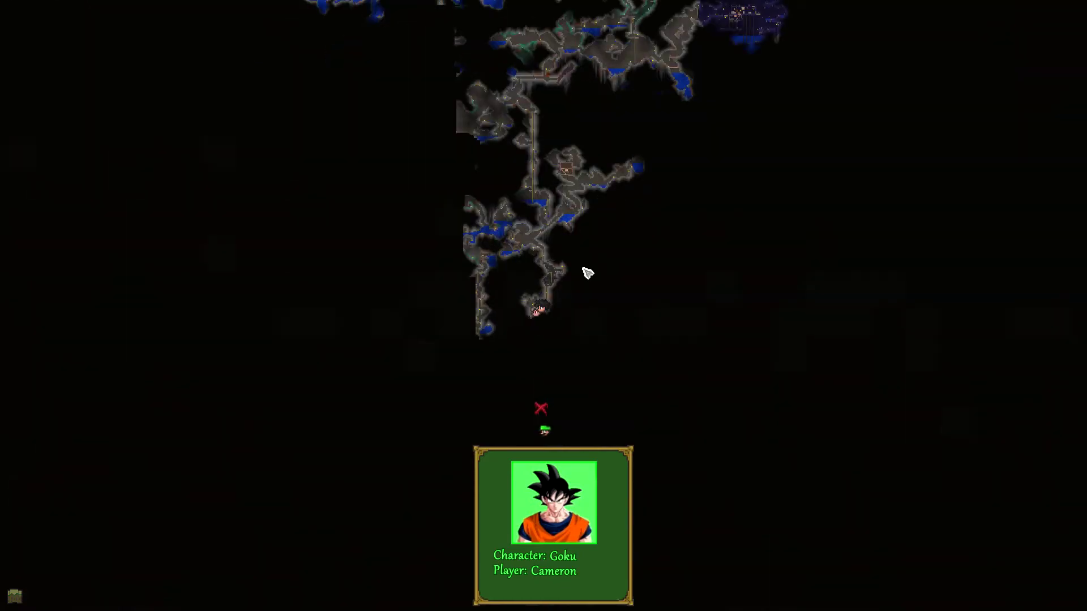
# Close the world map and move left, up and right through the cave.
pyautogui.press('m')
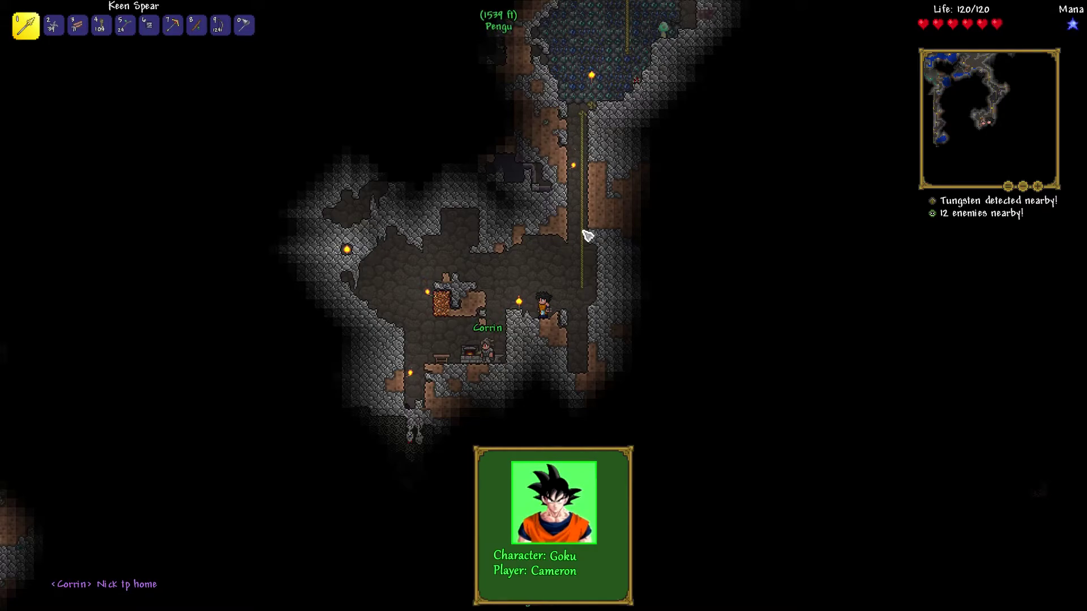
pyautogui.press('a')
pyautogui.press('space')
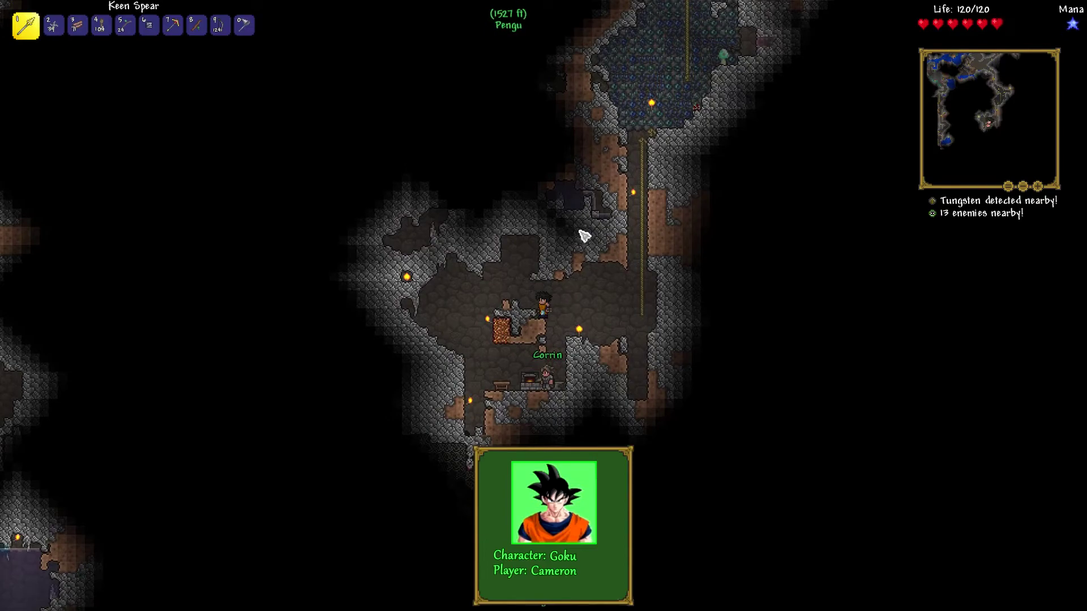
pyautogui.press('space')
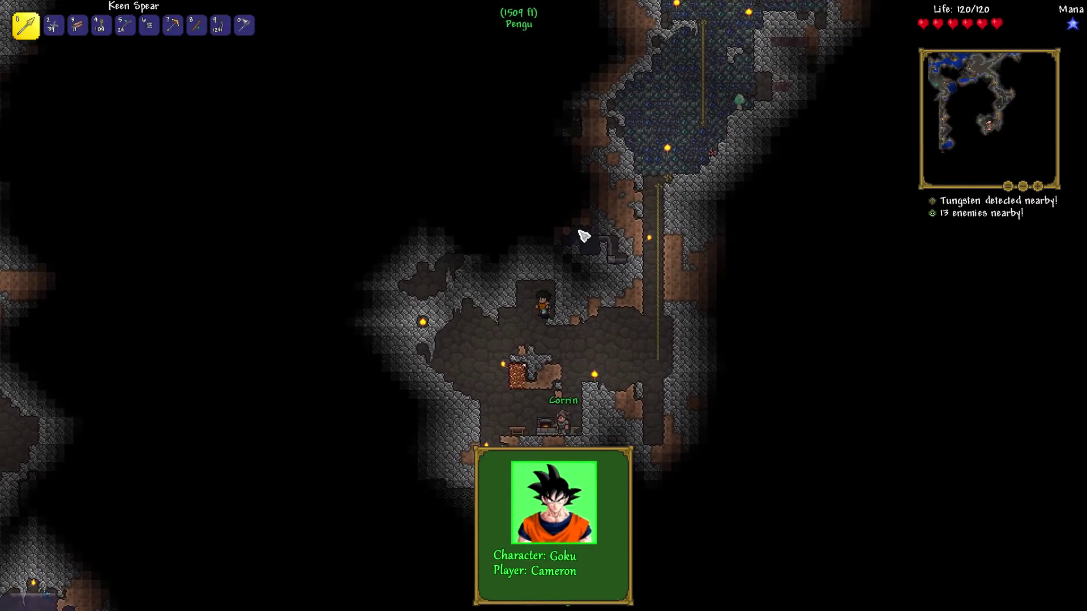
pyautogui.press('a')
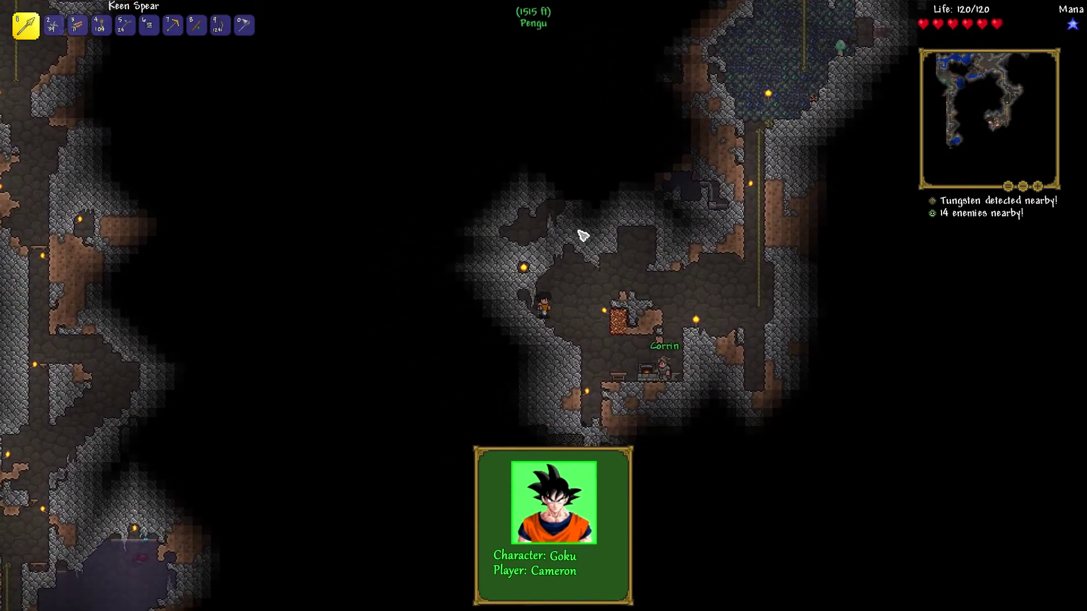
pyautogui.press('d')
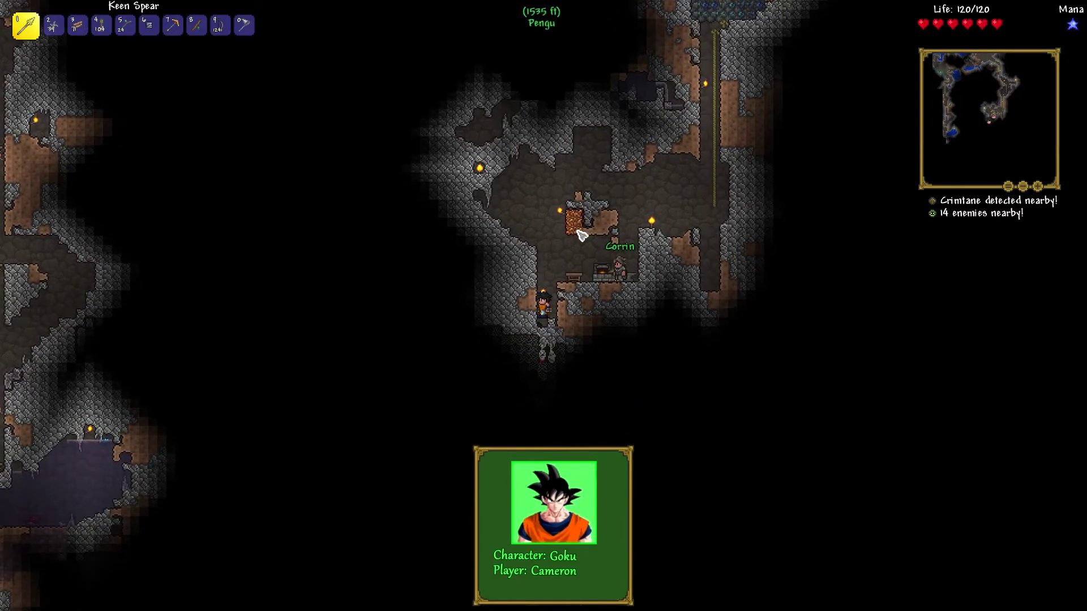
pyautogui.press('space')
pyautogui.press('d')
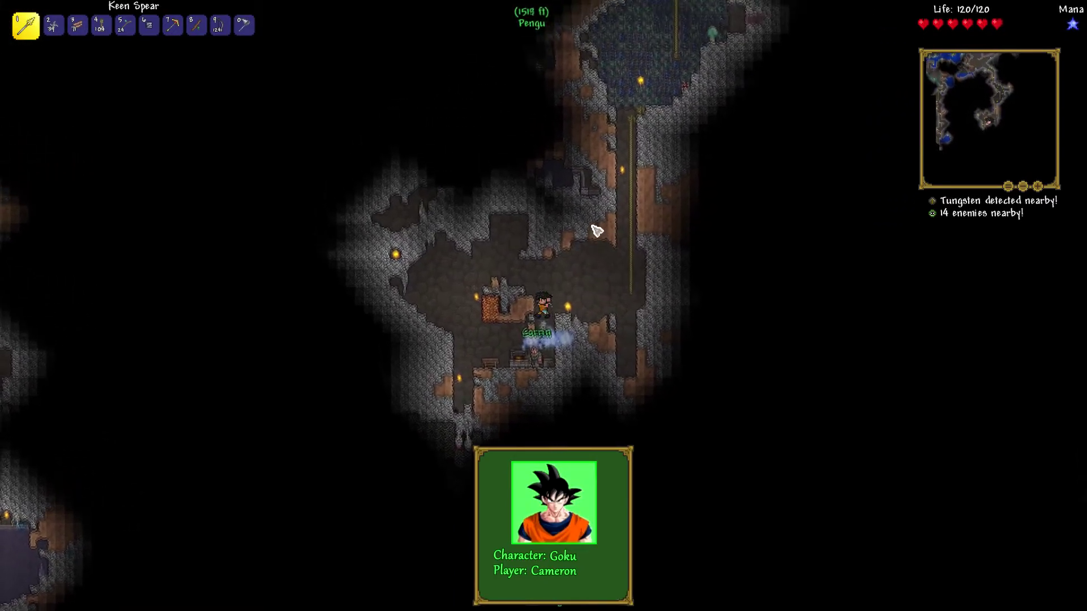
# Check the inventory, hold the rope, and climb down to the shaft bottom.
pyautogui.press('Escape')
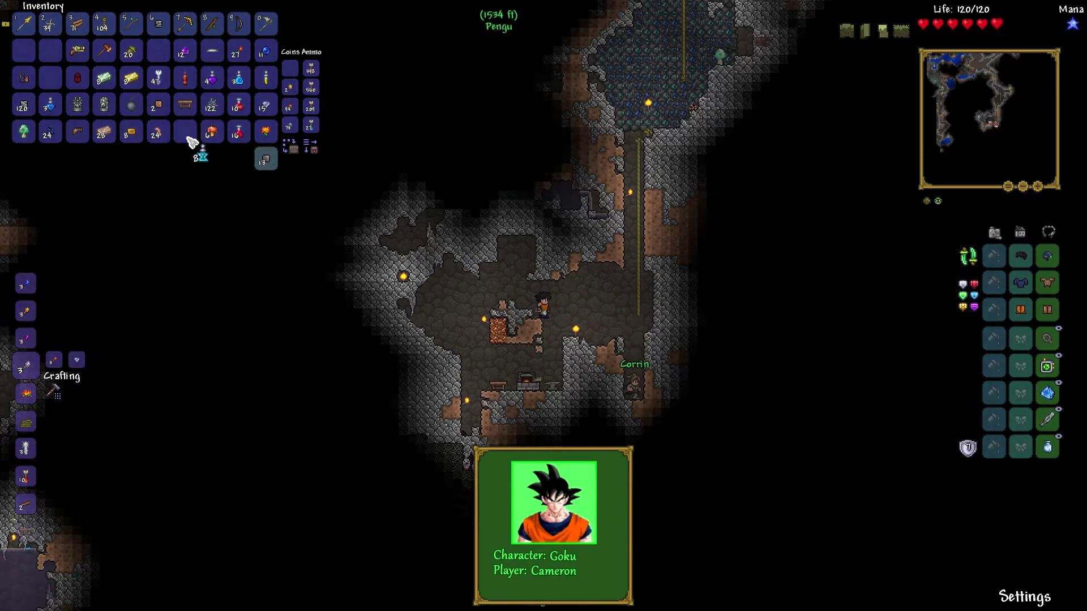
pyautogui.press('Escape')
pyautogui.press('4')
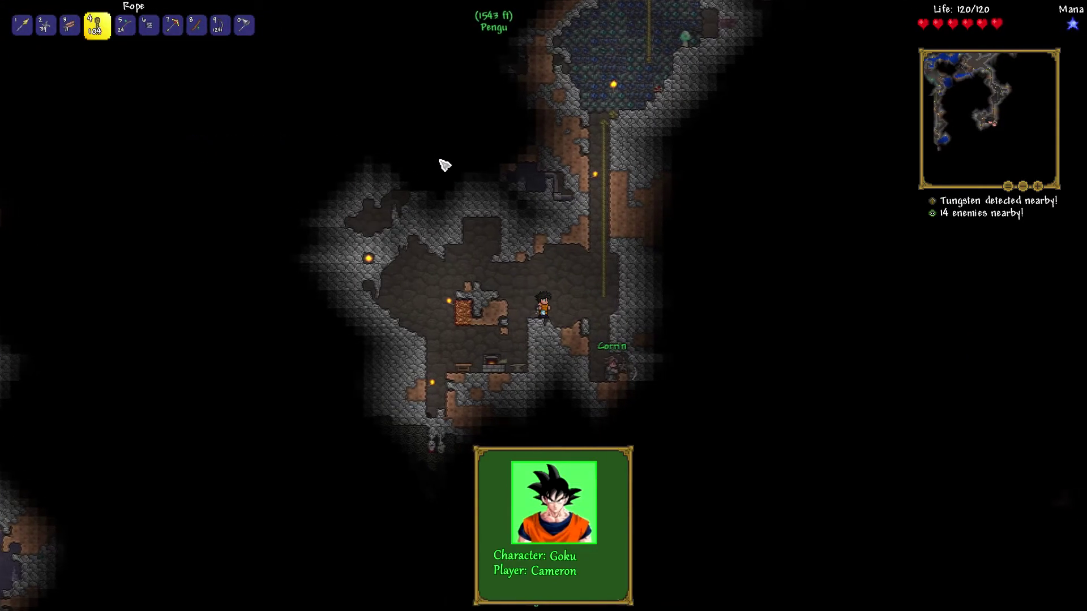
pyautogui.press('d')
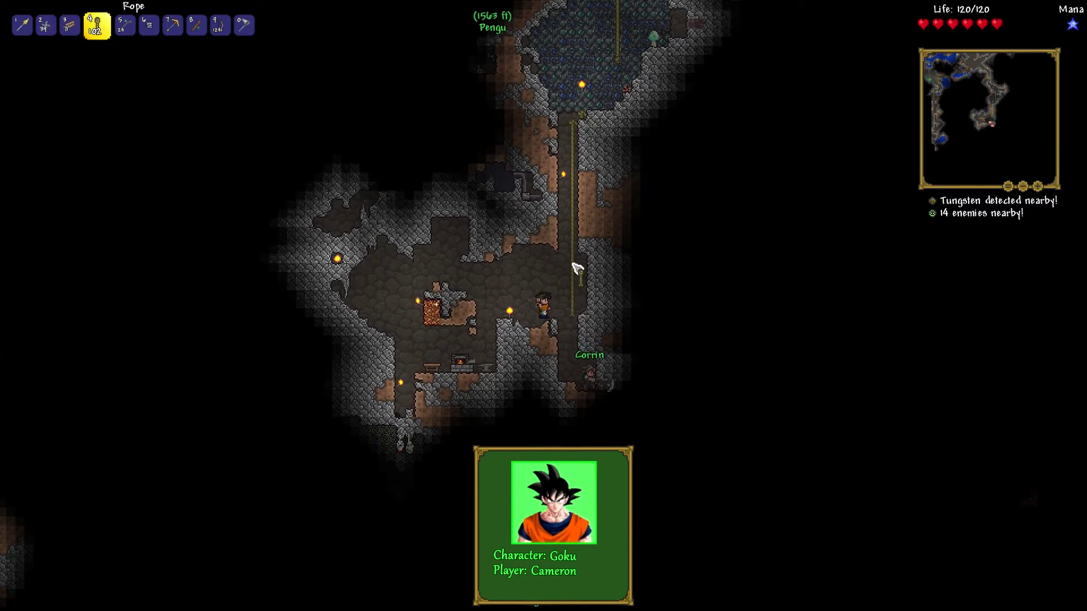
pyautogui.press('d')
pyautogui.press('s')
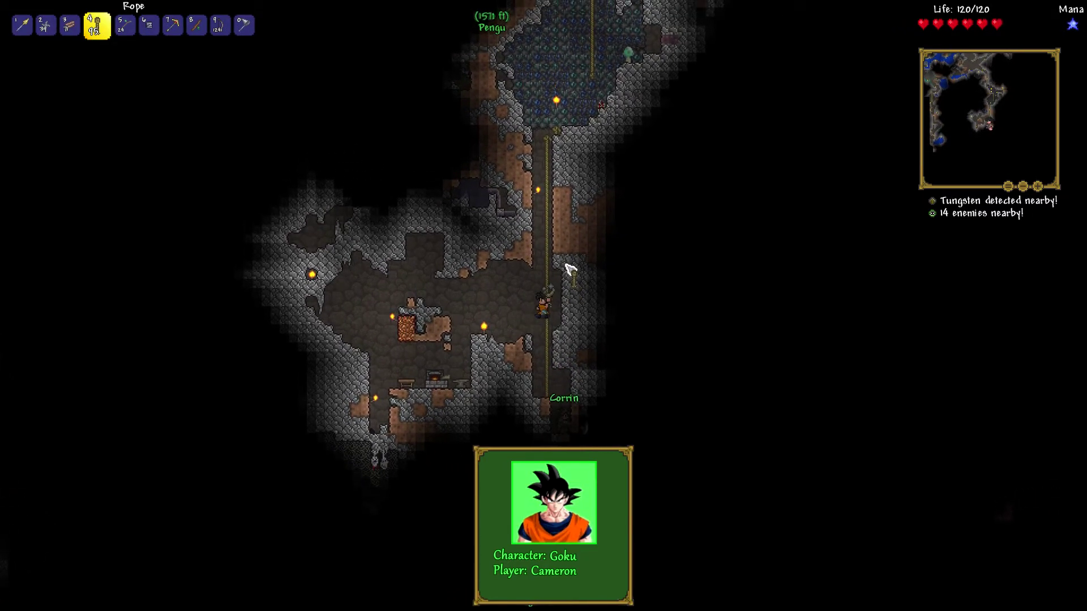
pyautogui.press('s')
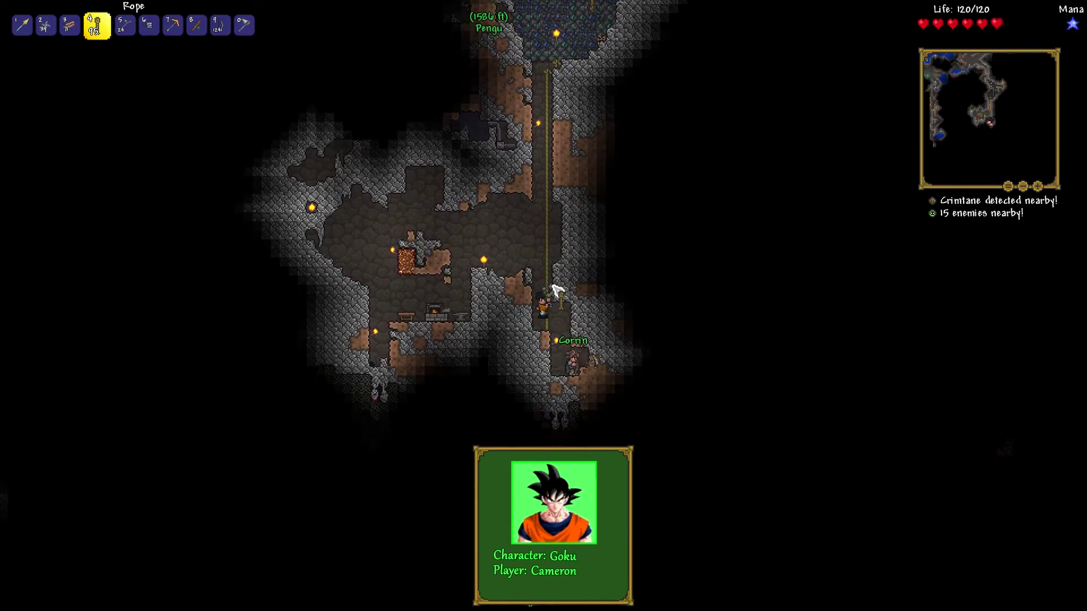
pyautogui.press('s')
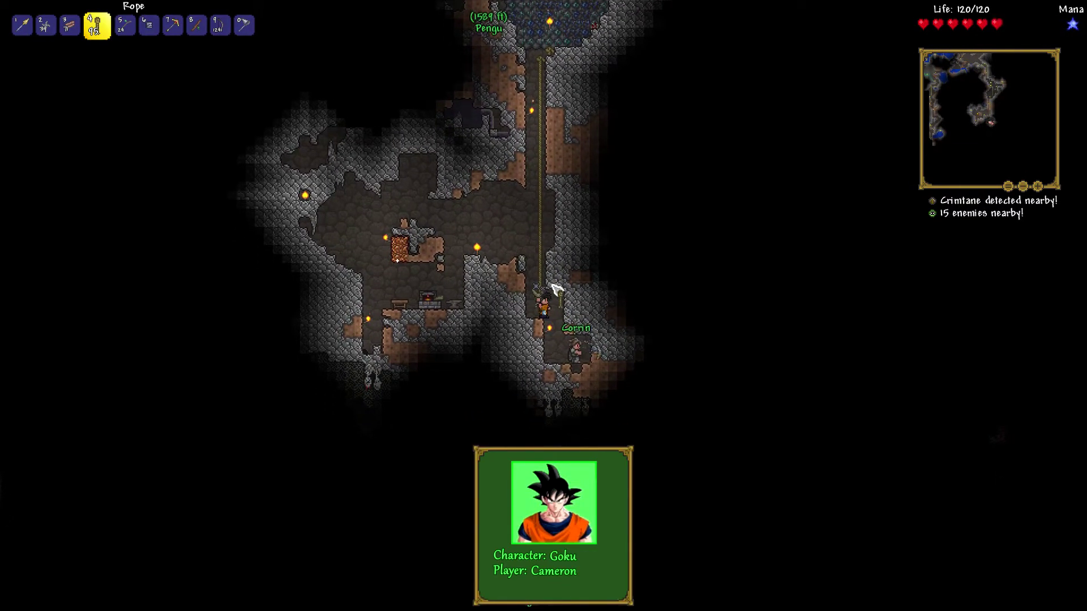
pyautogui.press('s')
pyautogui.press('d')
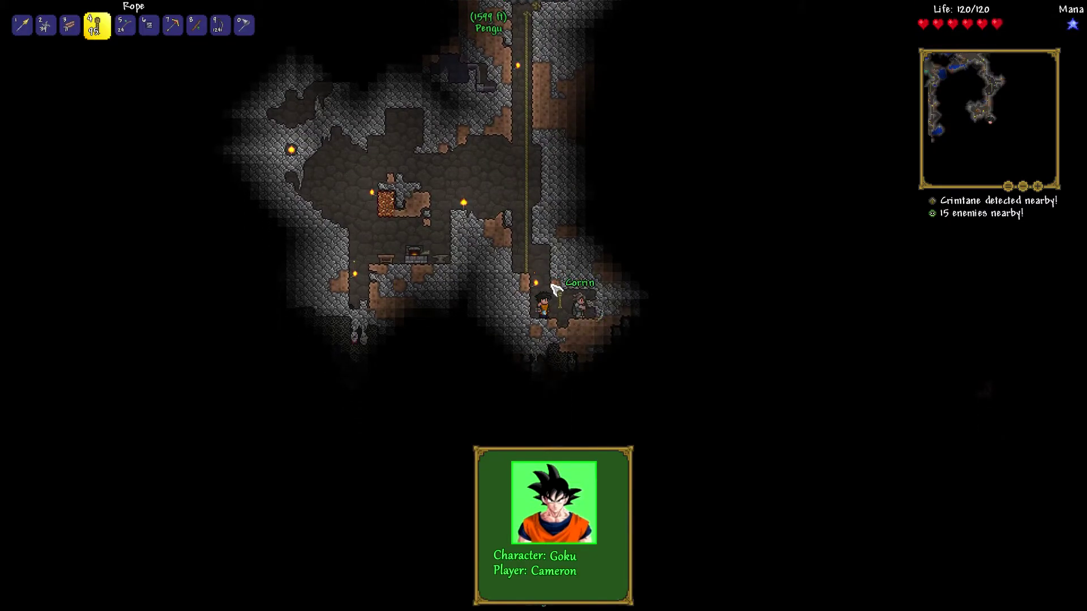
# Walk right beside the teammate, then grab the rope and start climbing up.
pyautogui.press('d')
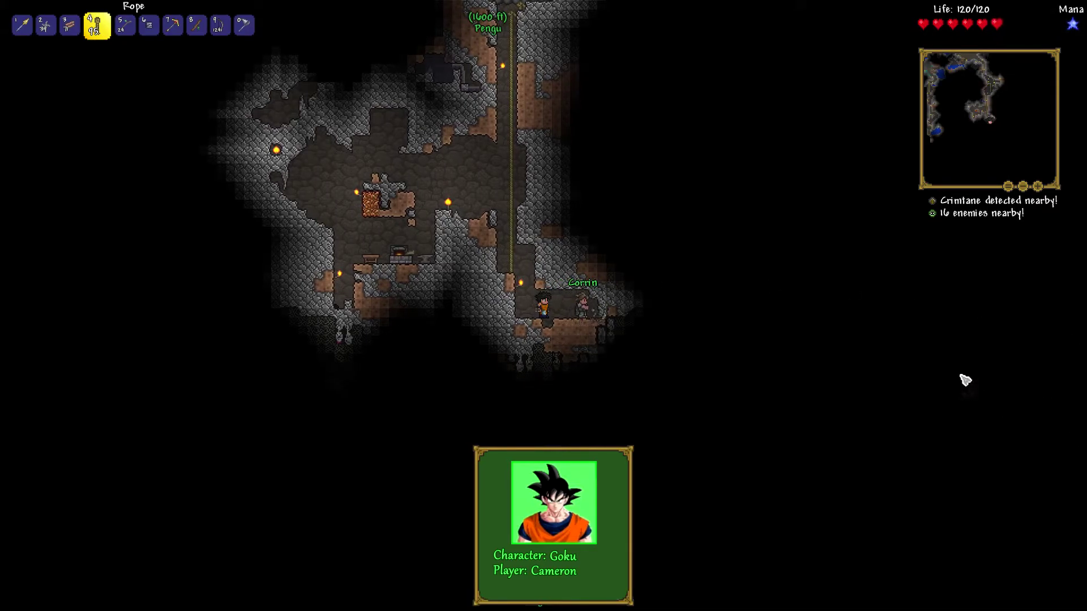
pyautogui.press('d')
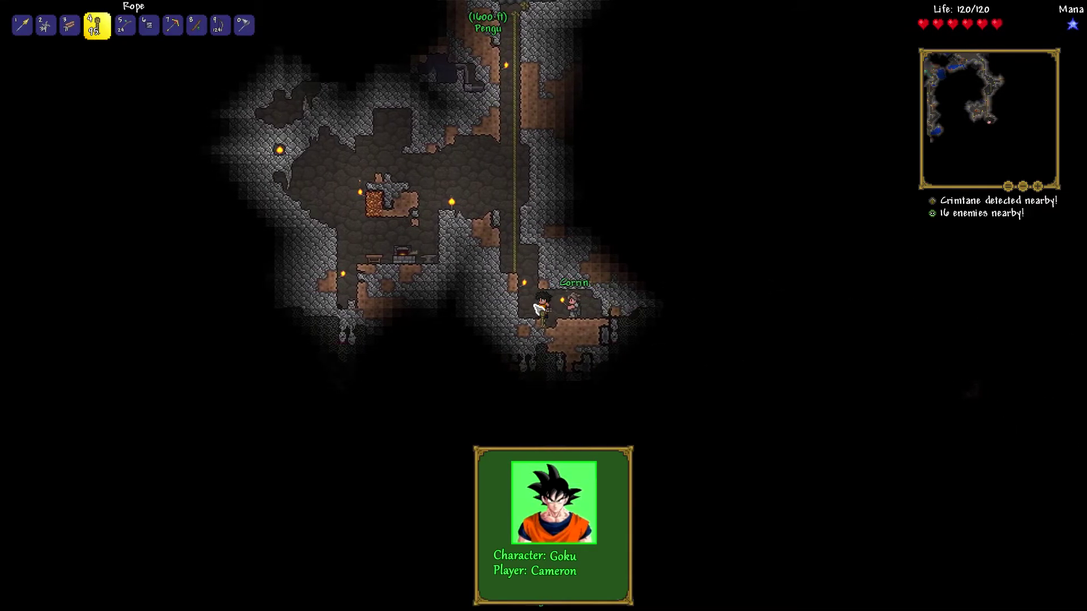
pyautogui.press('a')
pyautogui.press('w')
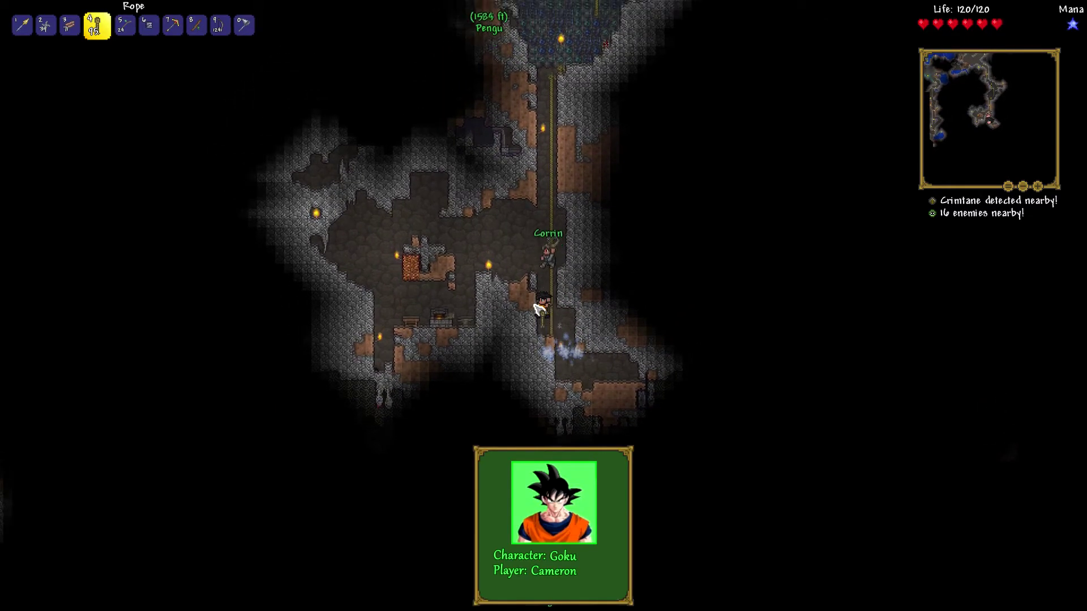
pyautogui.press('w')
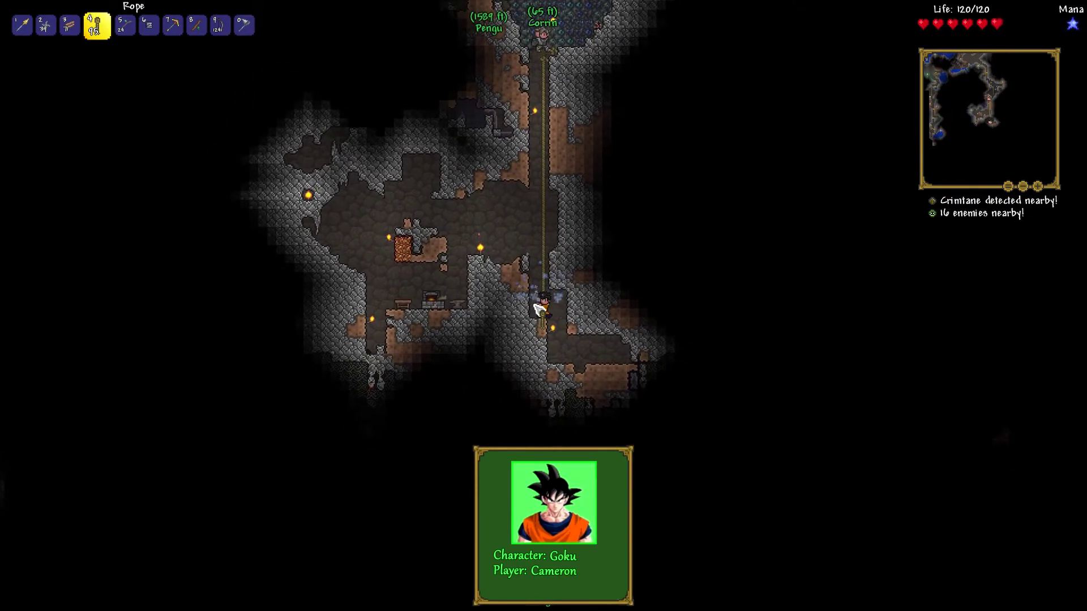
# Climb to the rope top and move left along the ledge into the lower tunnel.
pyautogui.press('w')
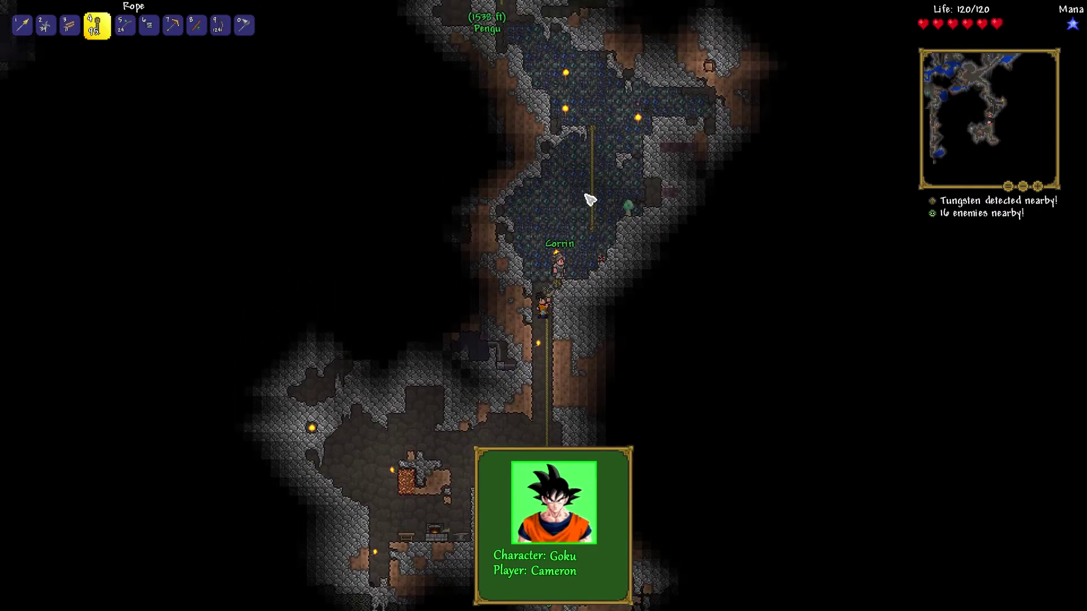
pyautogui.press('w')
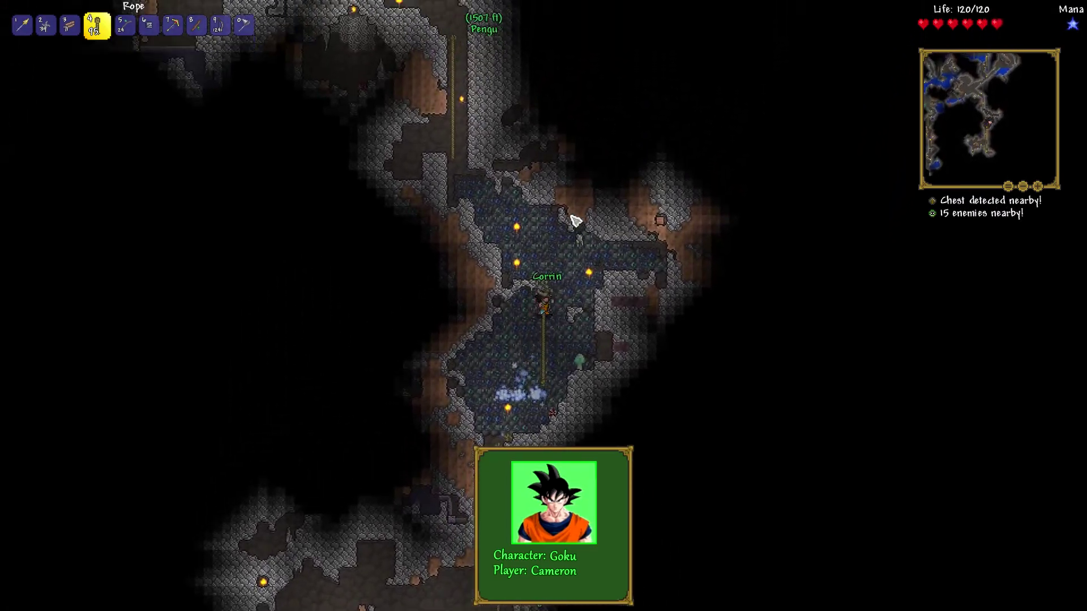
pyautogui.press('w')
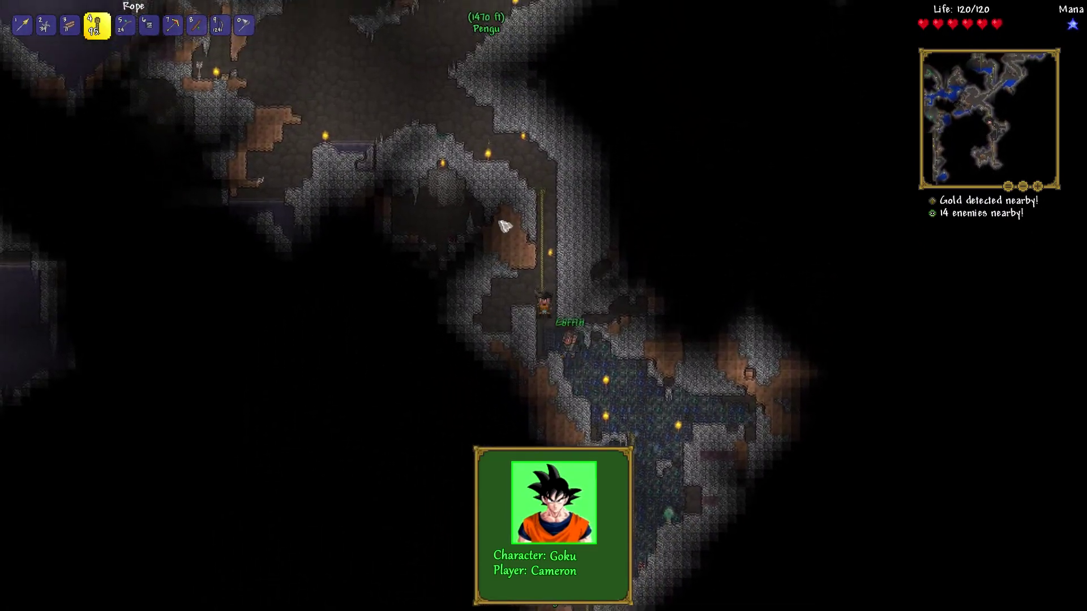
pyautogui.press('w')
pyautogui.press('a')
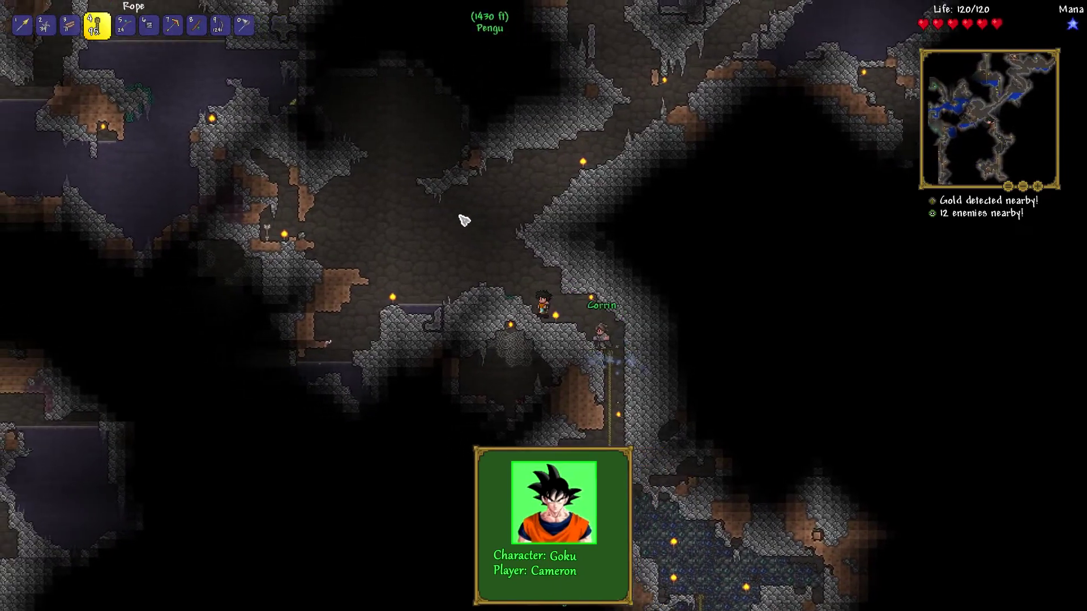
pyautogui.press('a')
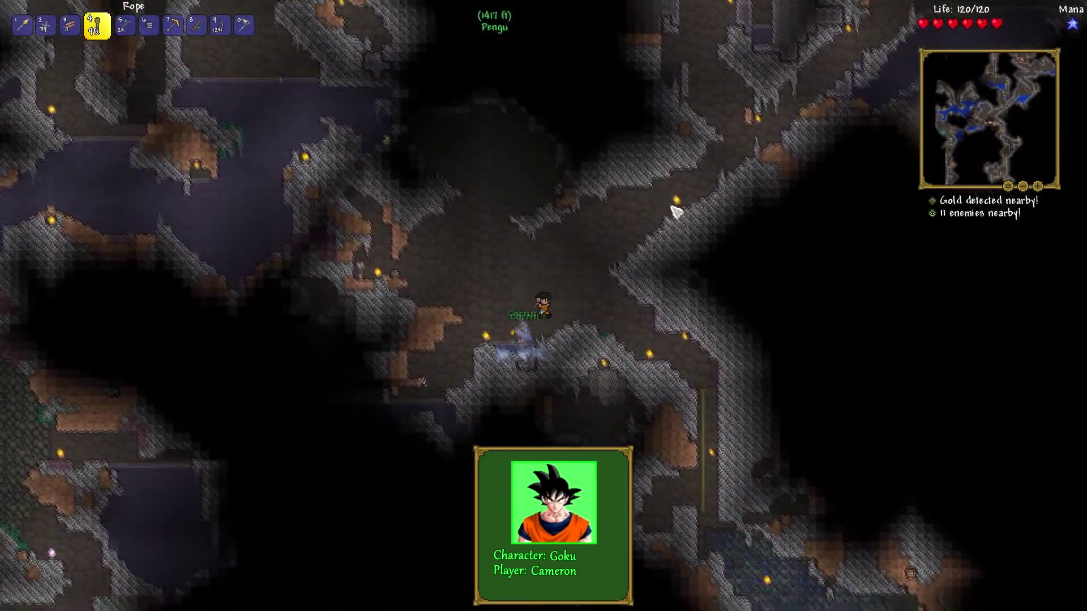
pyautogui.press('a')
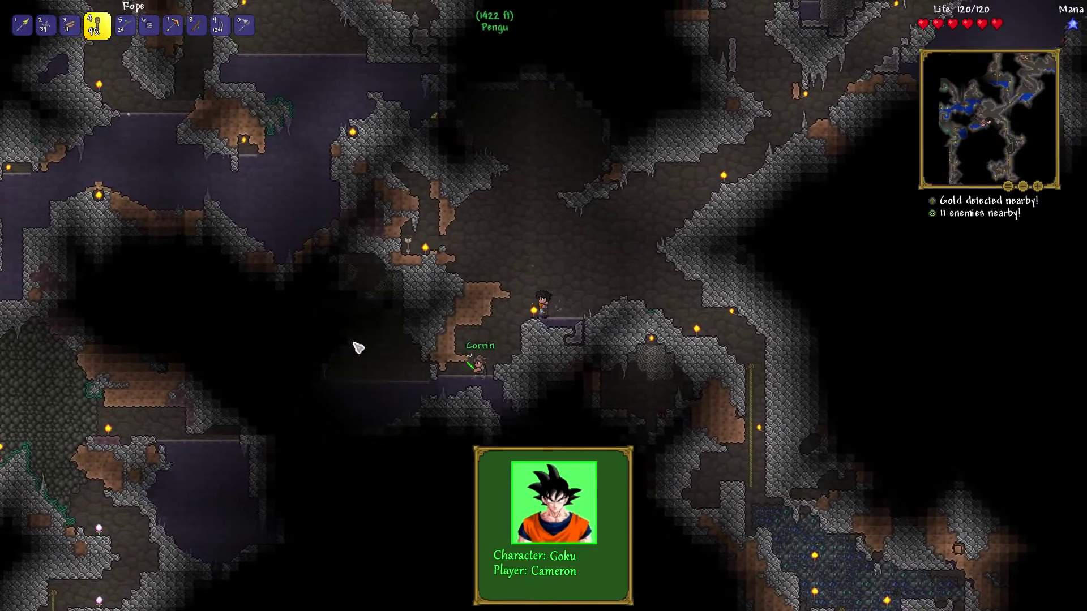
pyautogui.press('a')
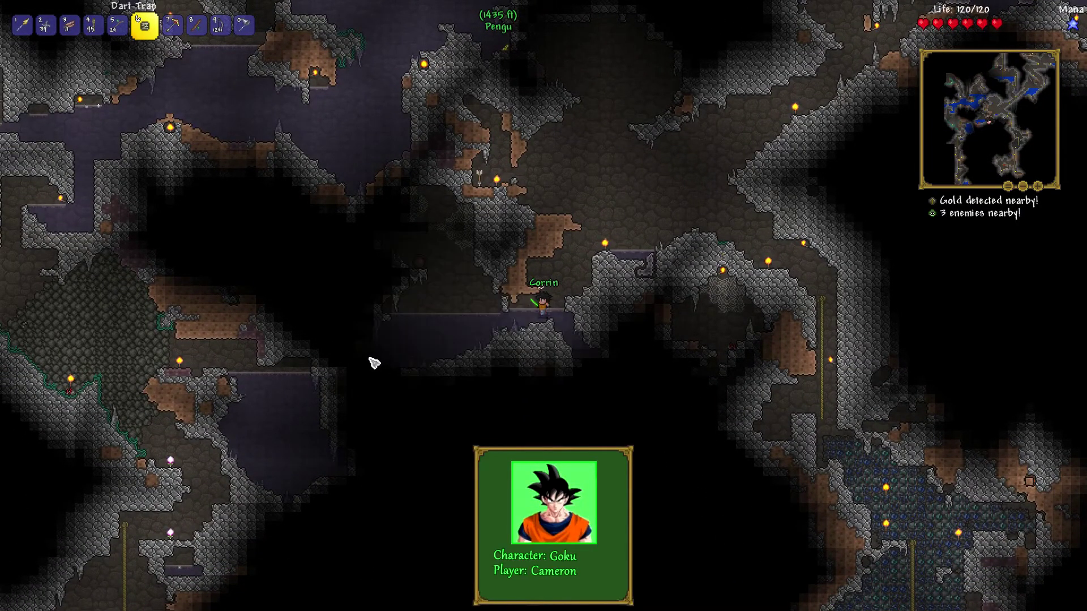
pyautogui.press('d')
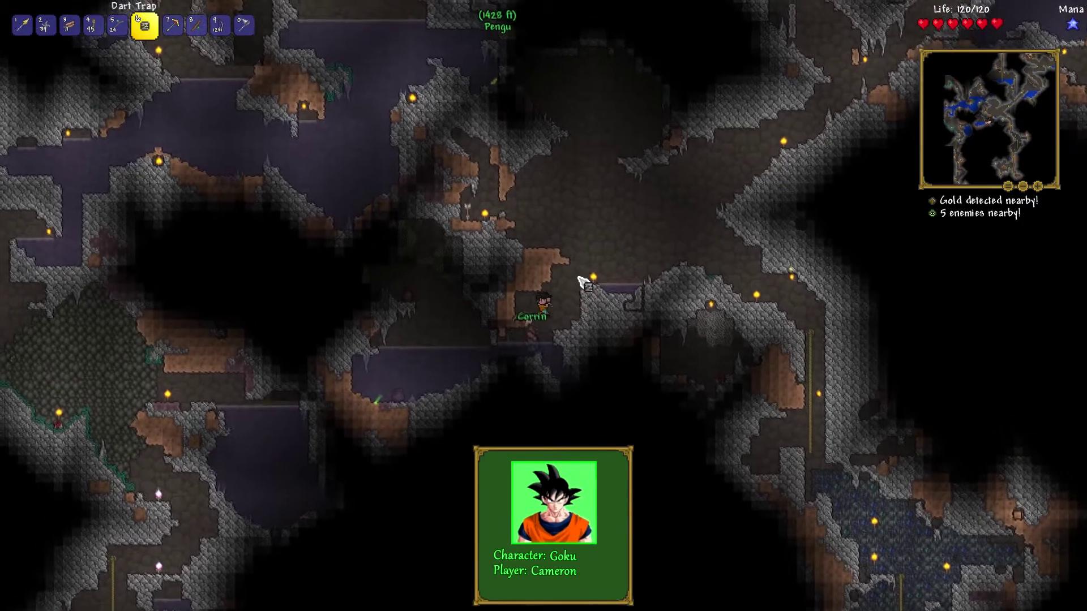
# Briefly swap to the Strong Gold Pickaxe, then back to the Dart Trap.
pyautogui.press('a')
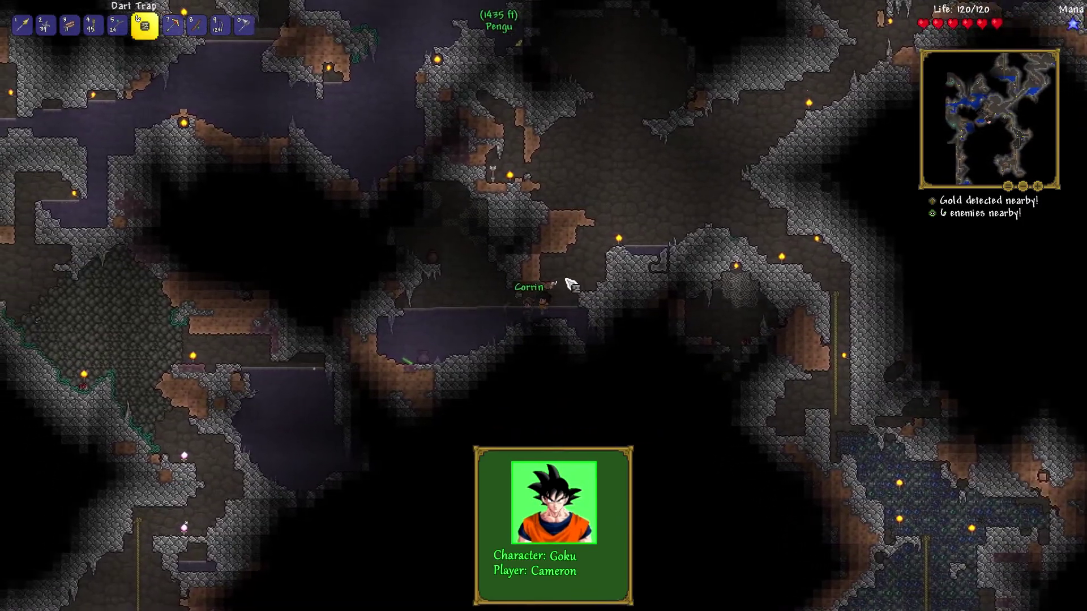
pyautogui.press('7')
pyautogui.click(562, 287)
pyautogui.press('a')
pyautogui.press('6')
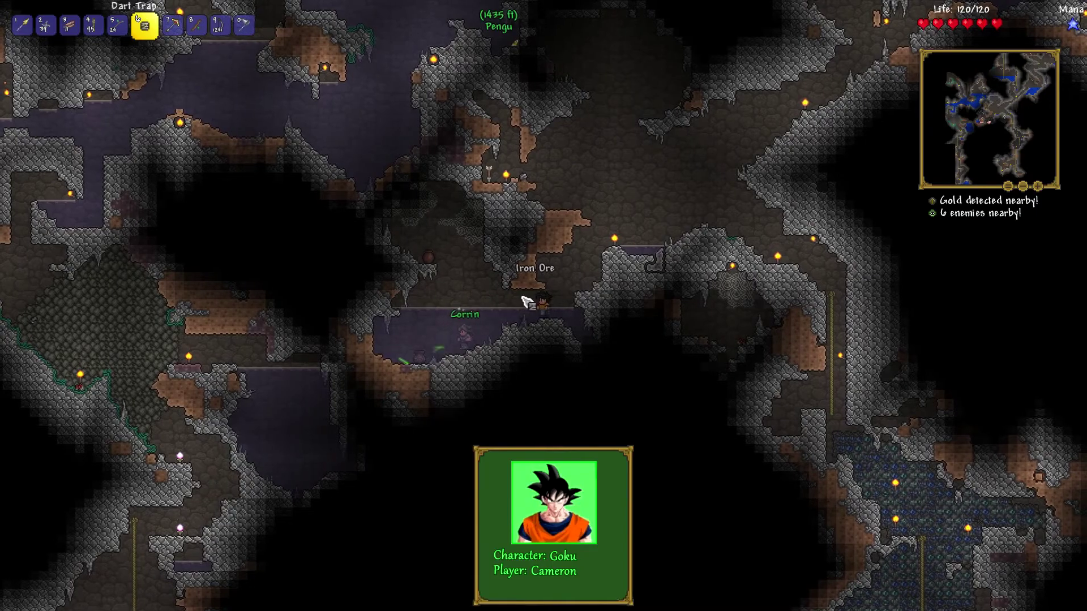
# Climb out of the water and drink a Recall Potion from the inventory.
pyautogui.press('a')
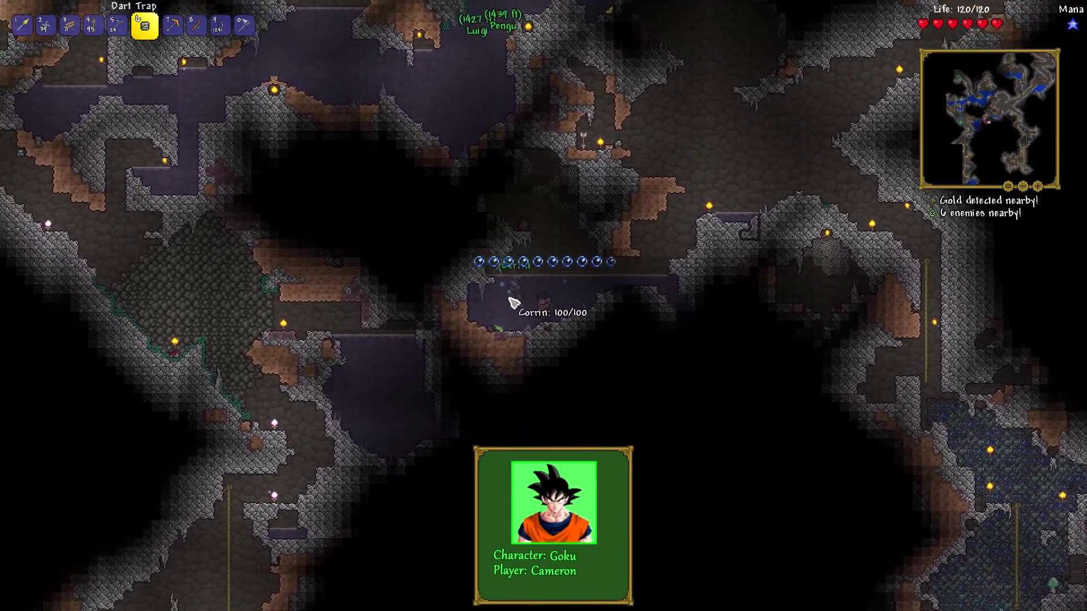
pyautogui.press('space')
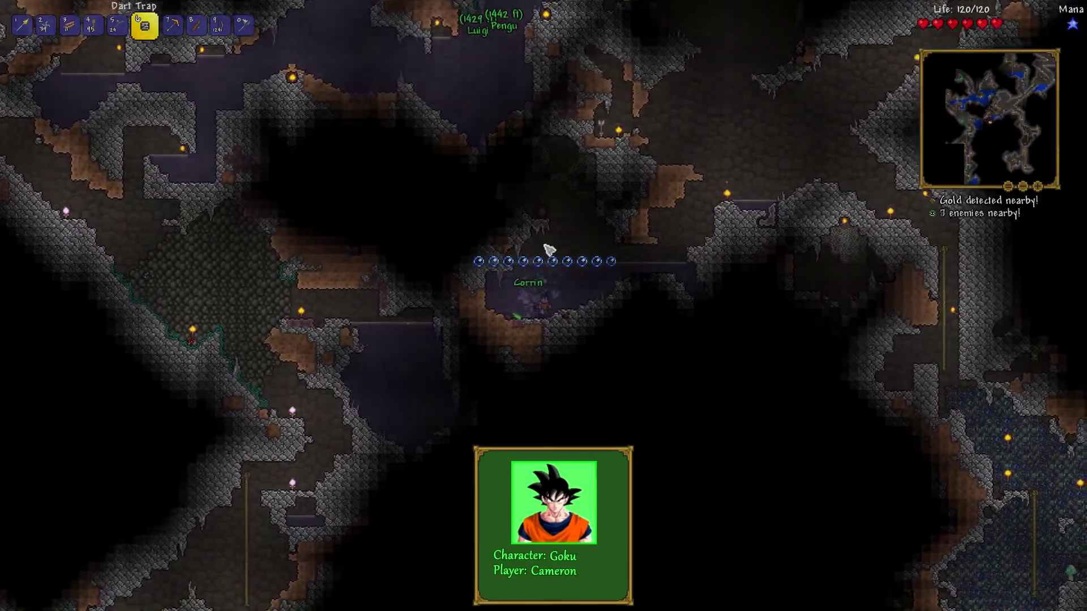
pyautogui.press('Escape')
pyautogui.rightClick(188, 139)
# Walk into the cabin, jump to the top floor, and open the Bars and Ores chest.
pyautogui.press('Escape')
pyautogui.press('d')
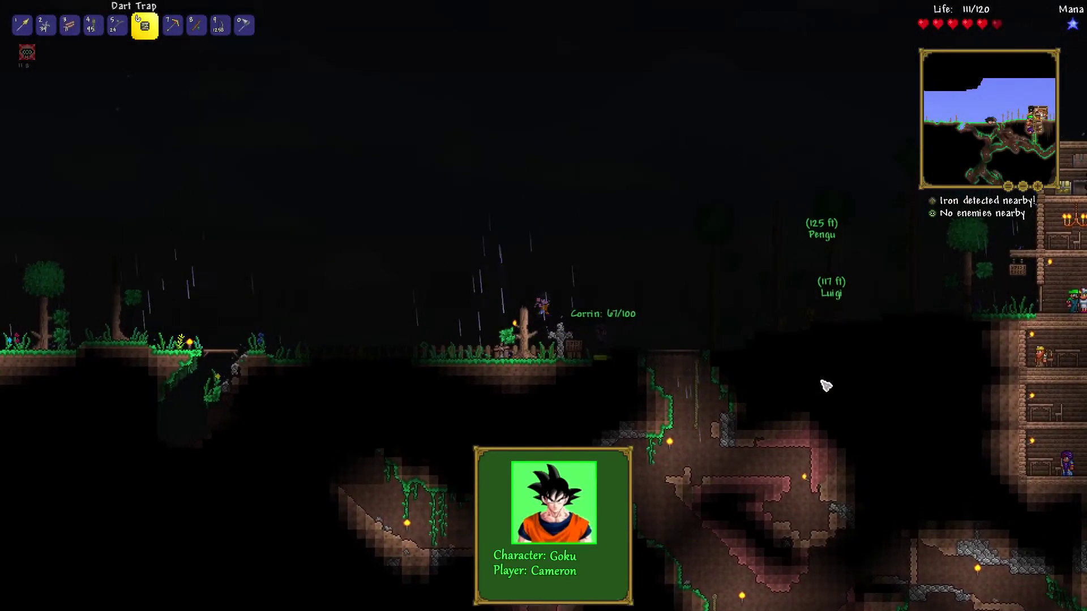
pyautogui.press('d')
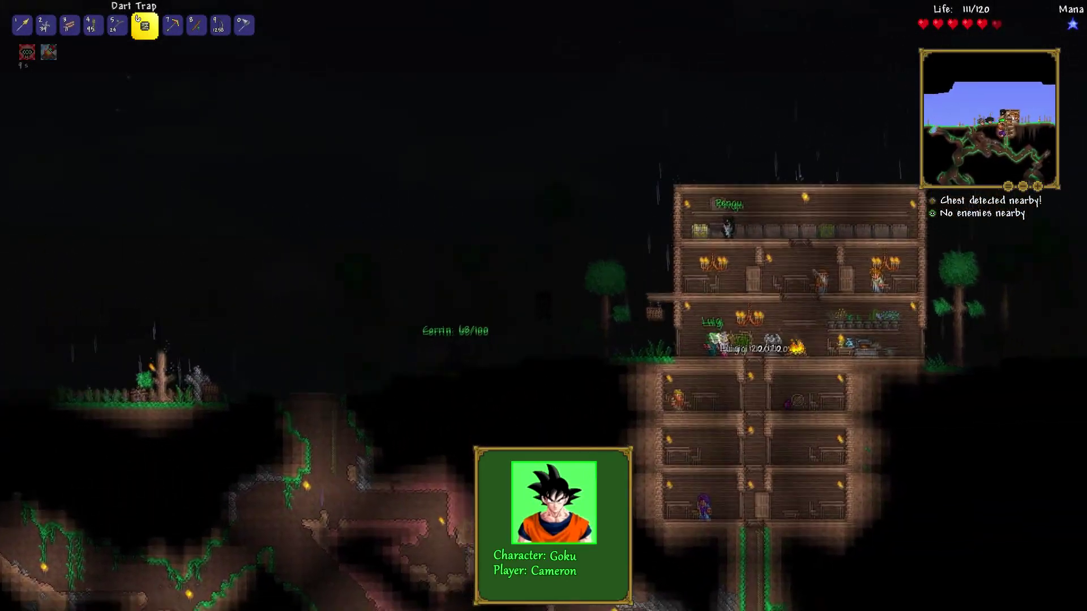
pyautogui.press('d')
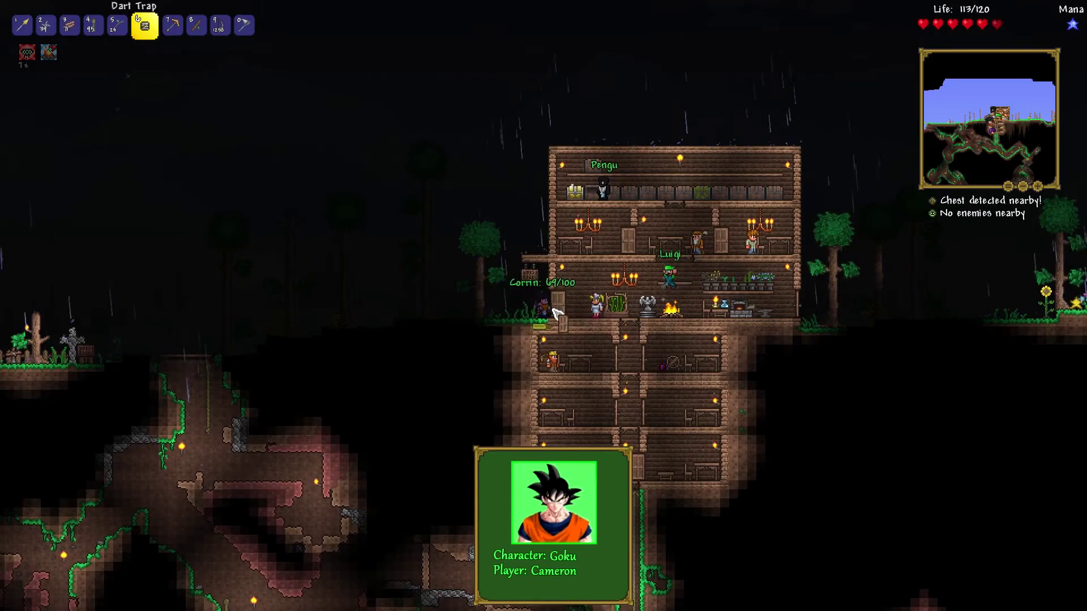
pyautogui.press('d')
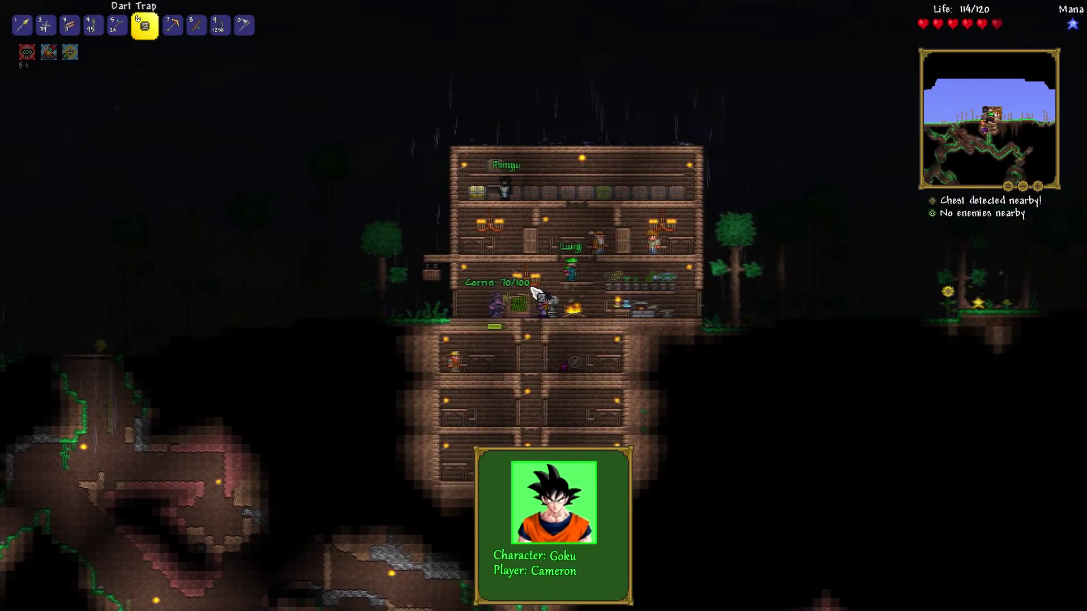
pyautogui.press('space')
pyautogui.press('a')
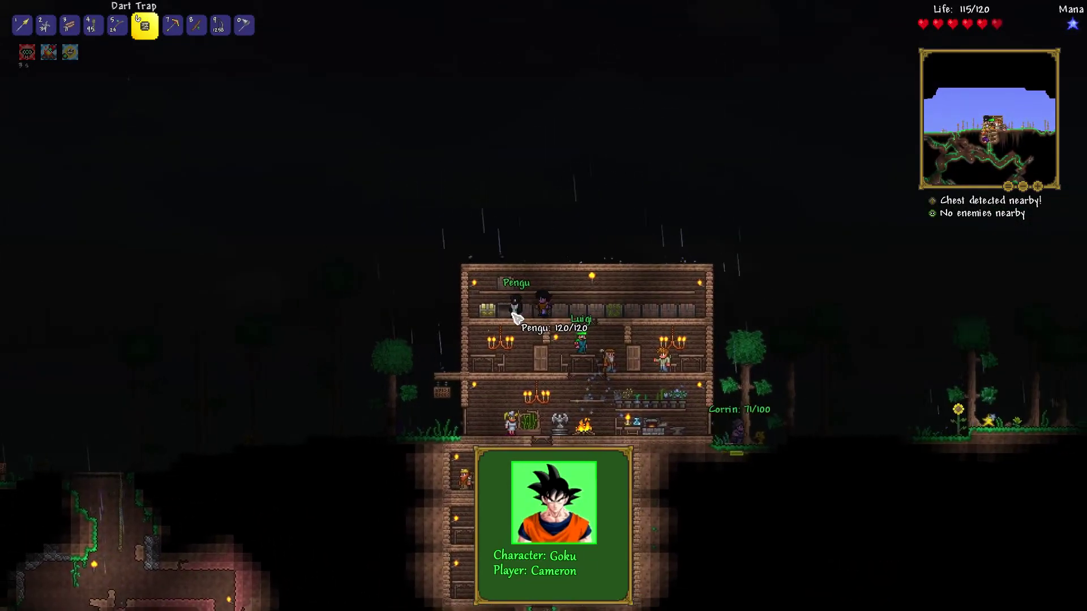
pyautogui.press('d')
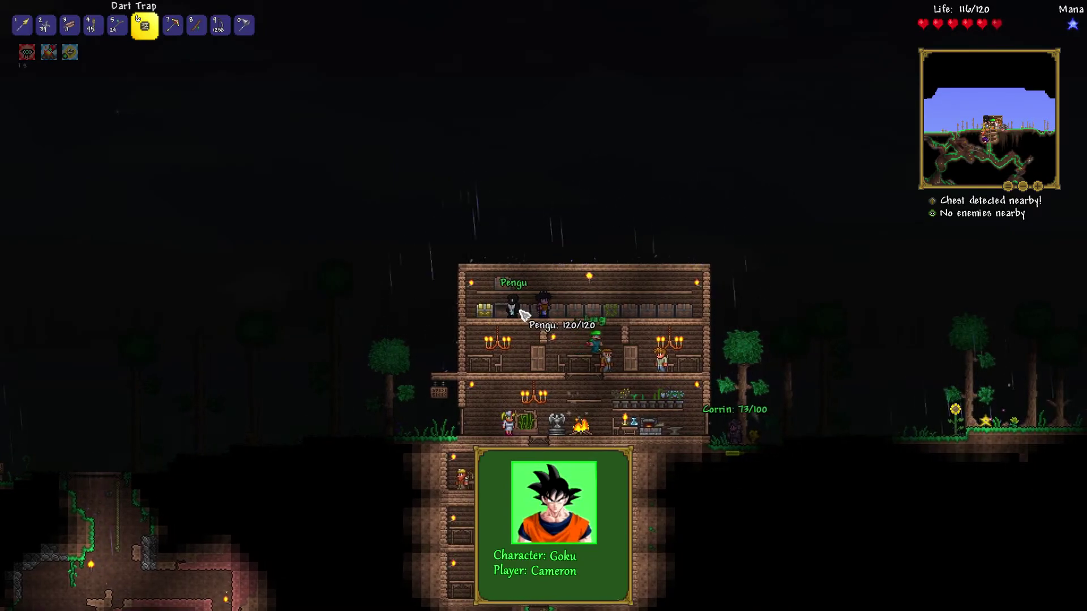
pyautogui.rightClick(523, 314)
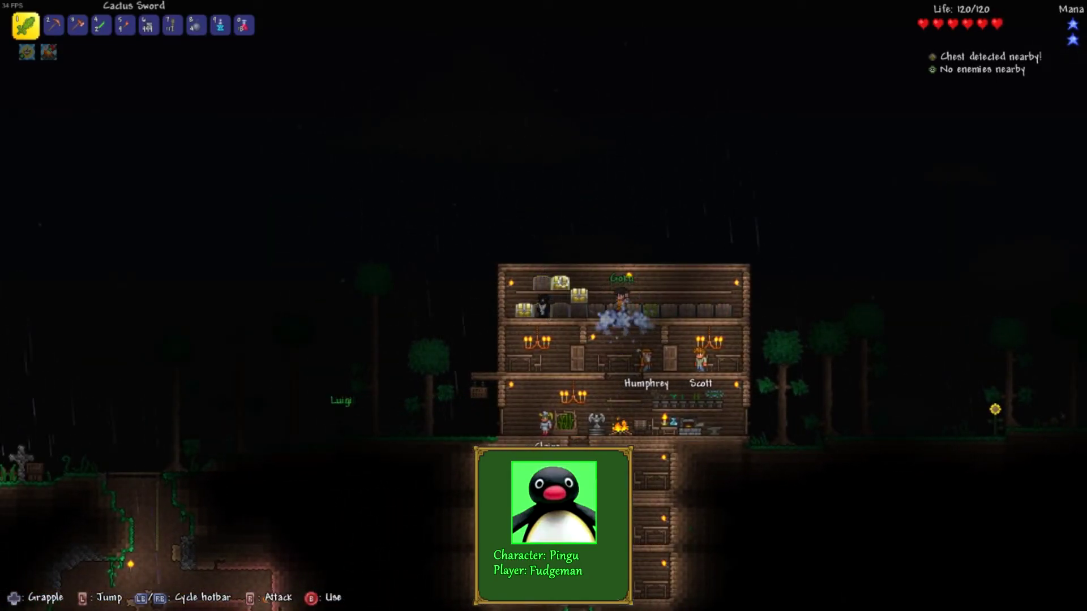
# Open the chest, pick up the Lesser Healing Potion, then put it back.
pyautogui.press('Escape')
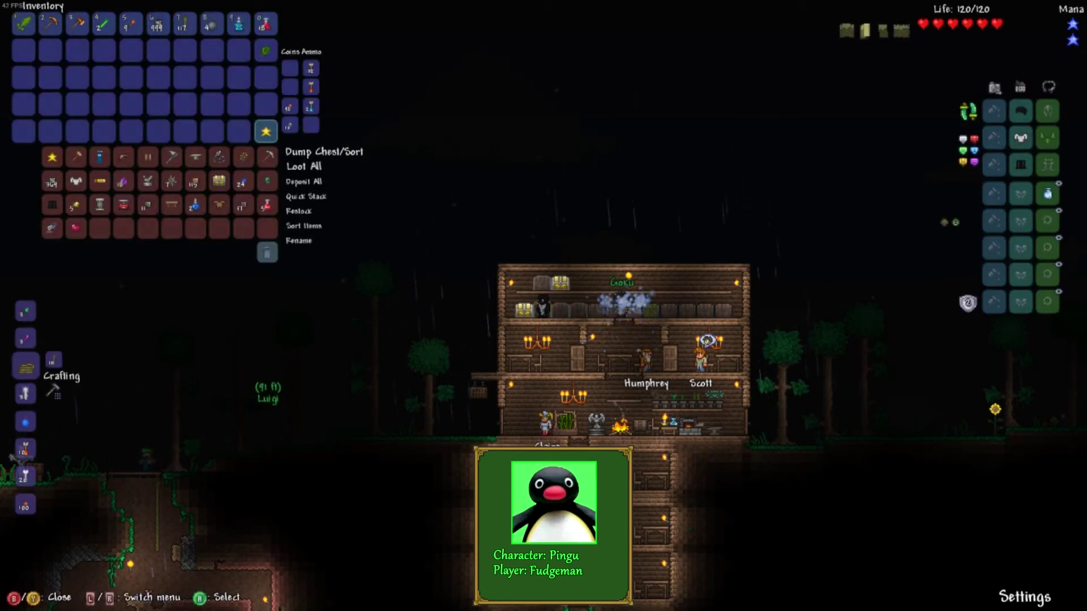
pyautogui.press('Left')
pyautogui.press('Left')
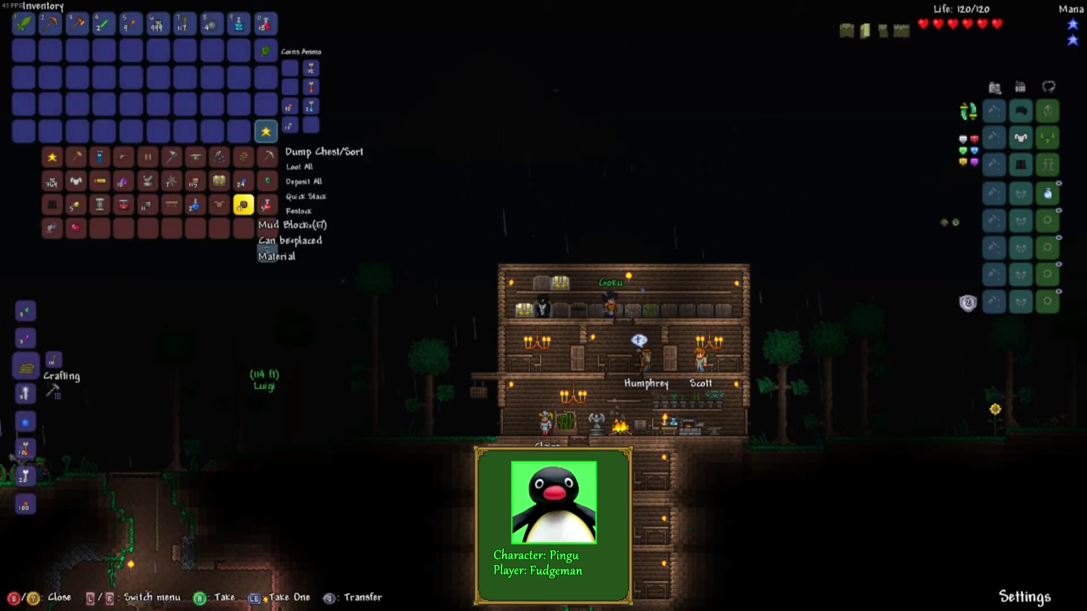
pyautogui.press('Right')
pyautogui.press('Up')
pyautogui.press('Up')
pyautogui.press('Up')
pyautogui.press('Up')
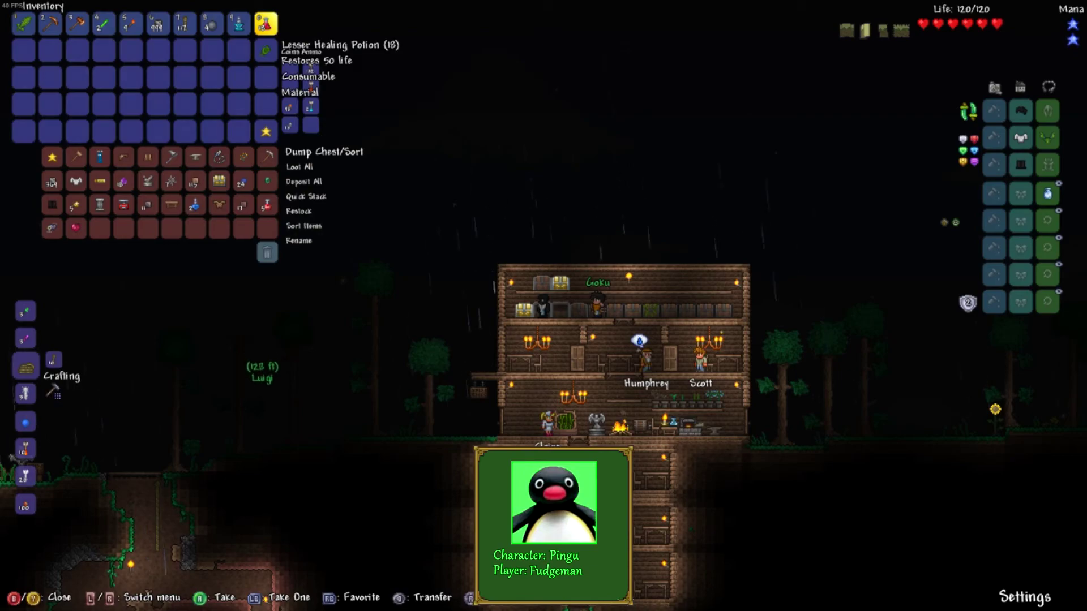
pyautogui.press('Return')
pyautogui.press('Down')
pyautogui.press('Down')
pyautogui.press('Down')
pyautogui.press('Down')
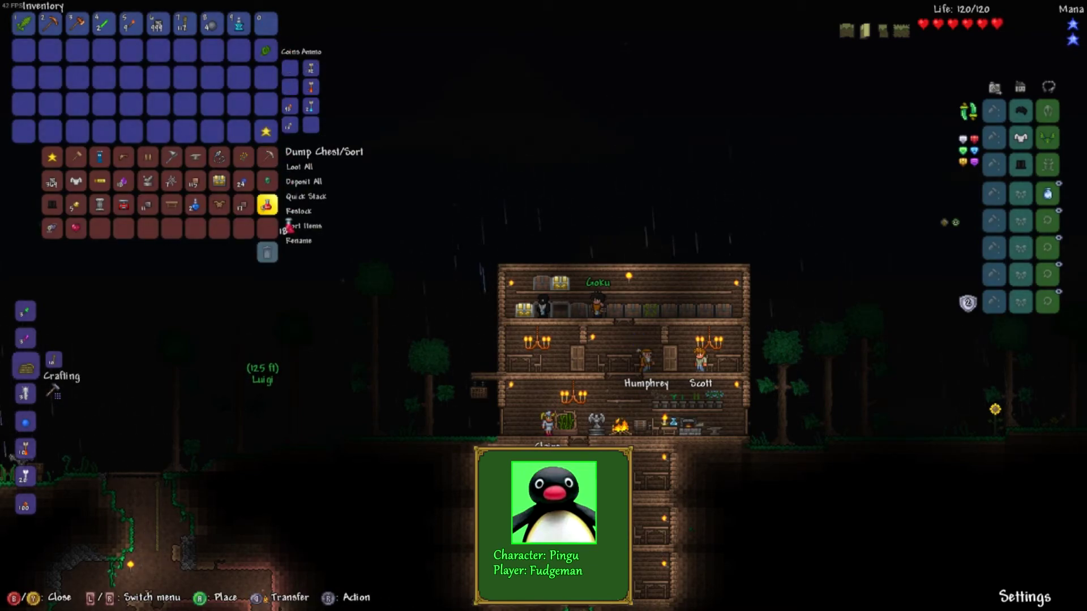
pyautogui.press('Up')
pyautogui.press('Up')
pyautogui.press('Up')
pyautogui.press('Up')
# Take the Strong Chain Knife out of the chest, then close the chest.
pyautogui.press('Return')
pyautogui.press('Down')
pyautogui.press('Down')
pyautogui.press('Down')
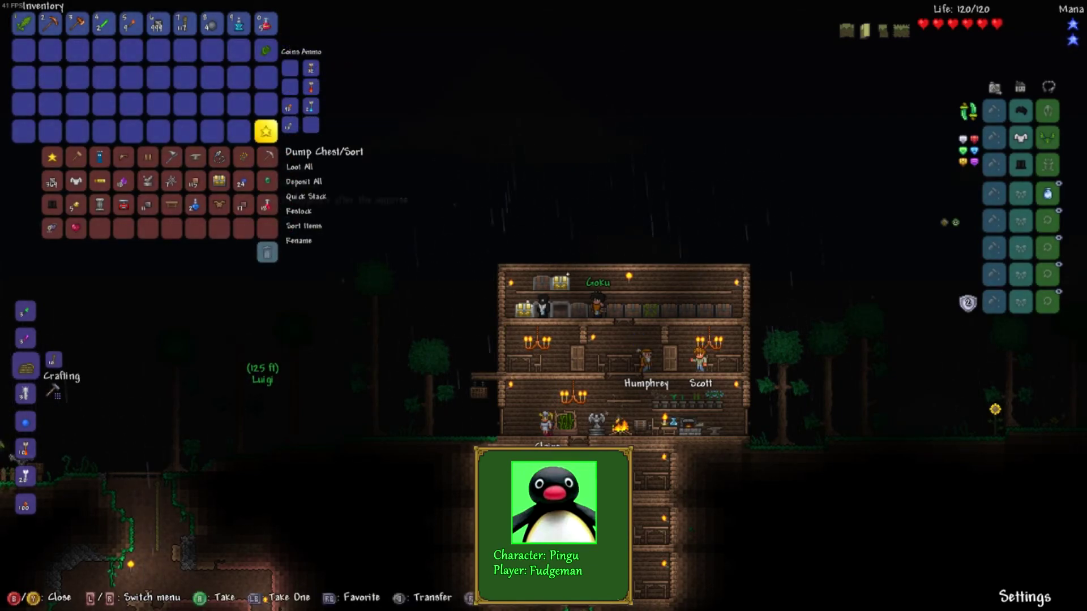
pyautogui.press('Down')
pyautogui.press('Left')
pyautogui.press('Left')
pyautogui.press('Return')
pyautogui.press('Up')
pyautogui.press('Up')
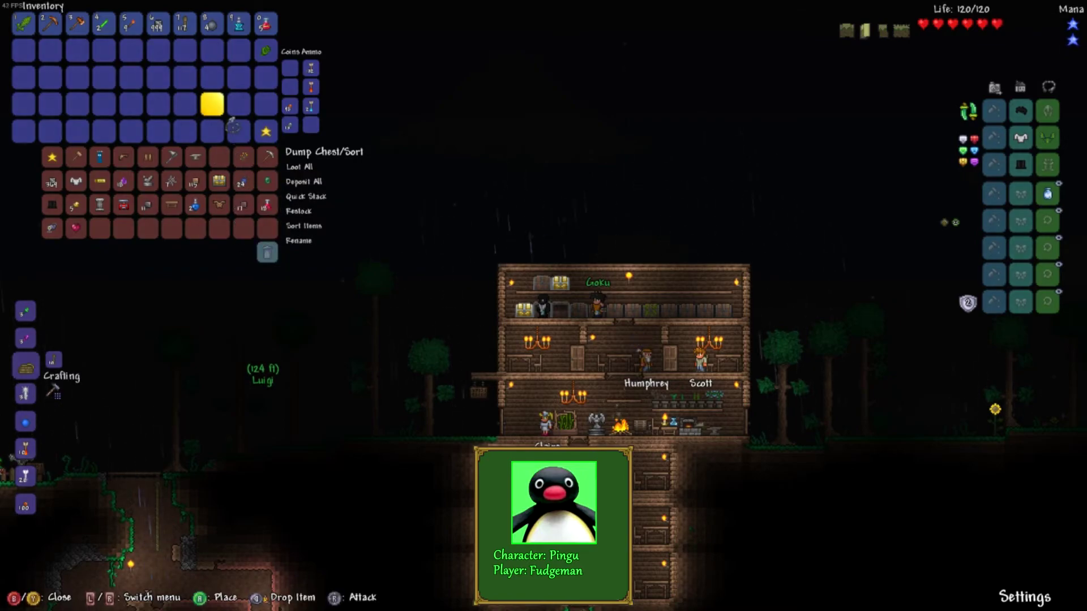
pyautogui.press('Return')
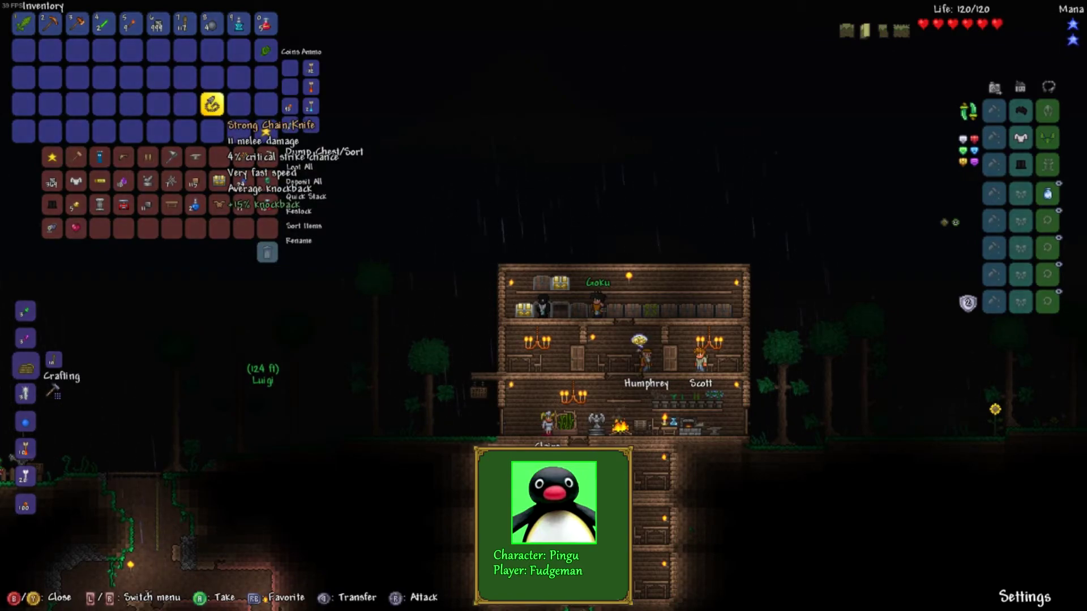
pyautogui.press('Return')
pyautogui.press('Up')
pyautogui.press('Down')
pyautogui.press('Down')
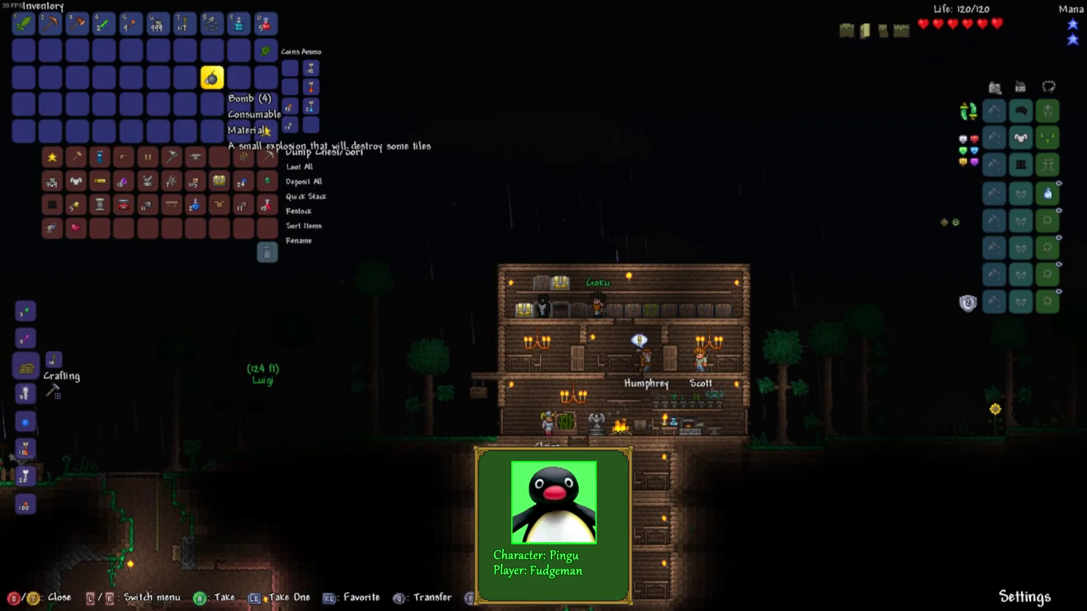
pyautogui.press('Escape')
pyautogui.scroll(2, 544, 306)
pyautogui.scroll(1, 543, 305)
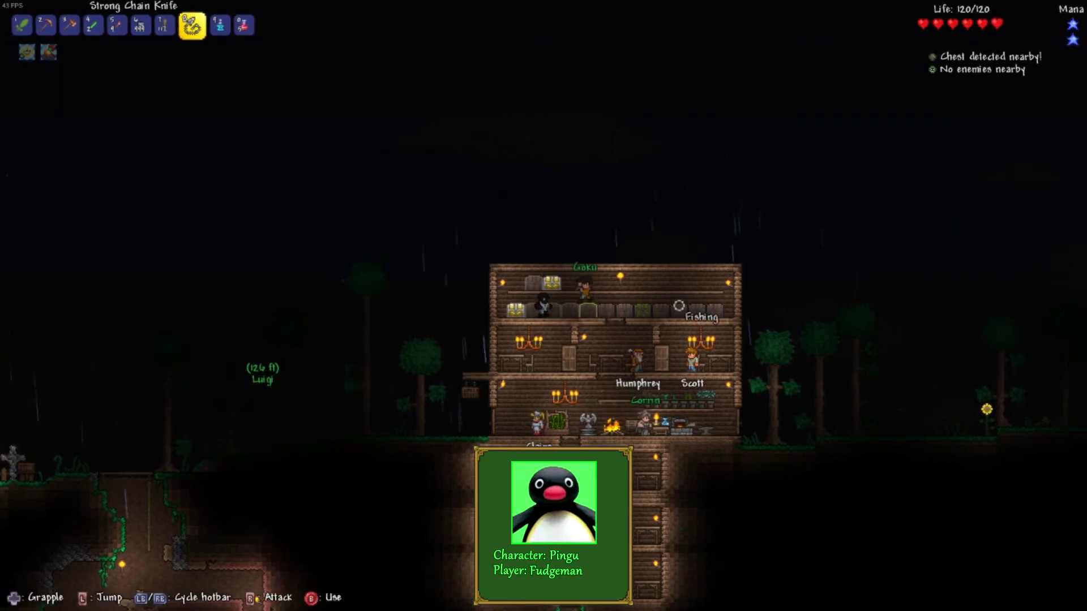
# Hold the Strong Chain Knife and walk through the cabin back to the chest.
pyautogui.press('a')
pyautogui.press('d')
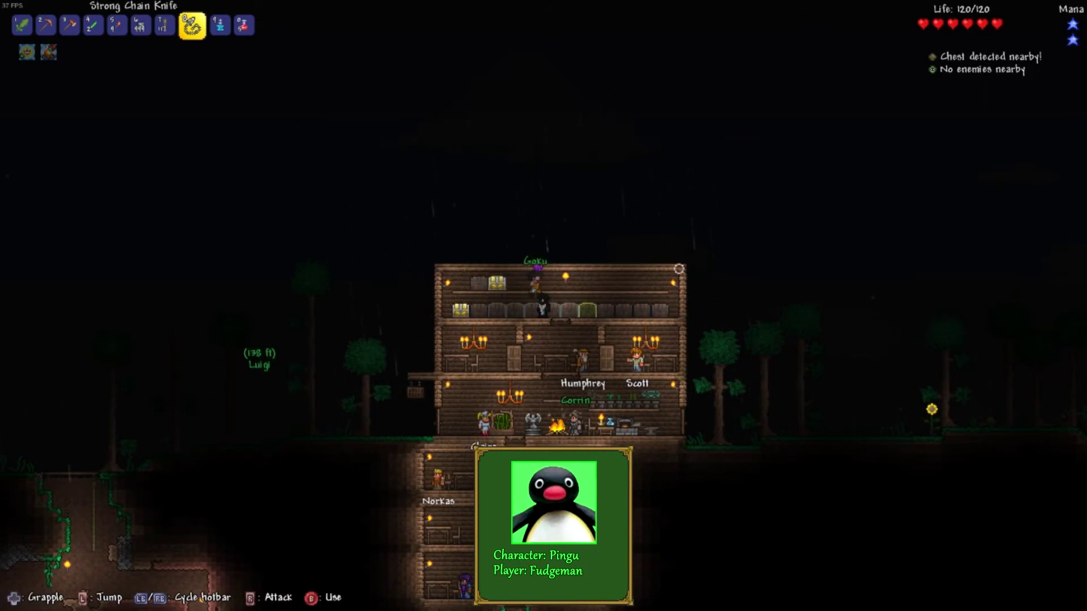
pyautogui.press('a')
pyautogui.press('a')
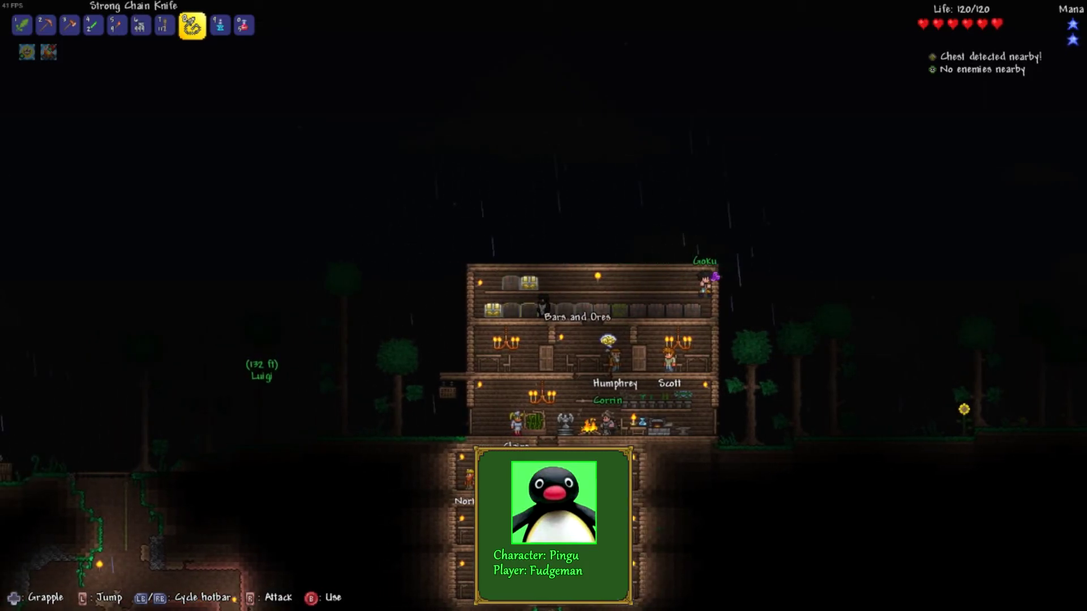
pyautogui.press('a')
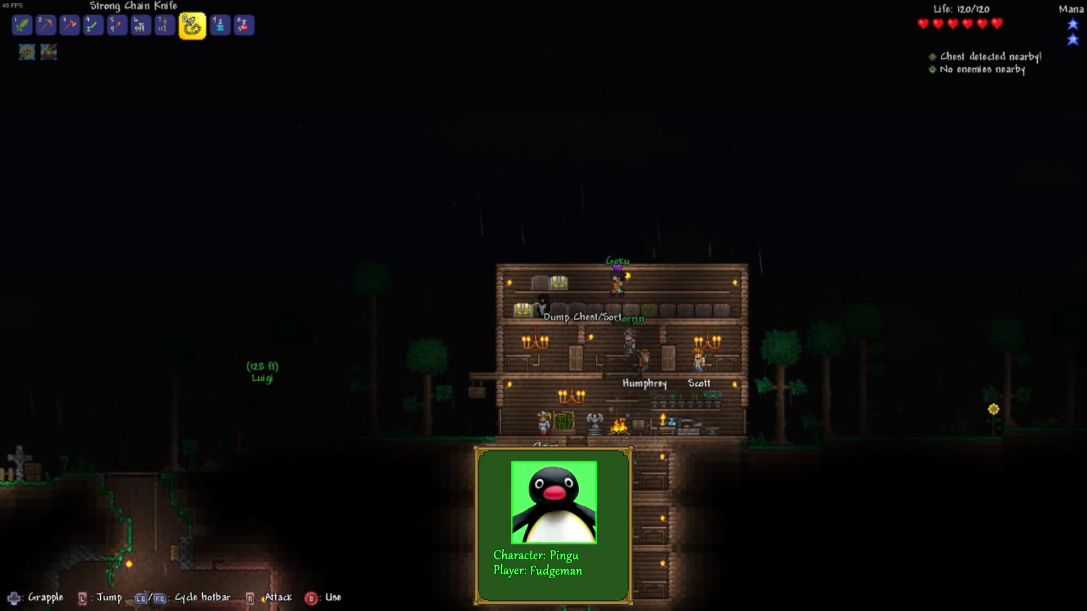
# Reopen the chest and move an inventory item into the hotbar.
pyautogui.press('Escape')
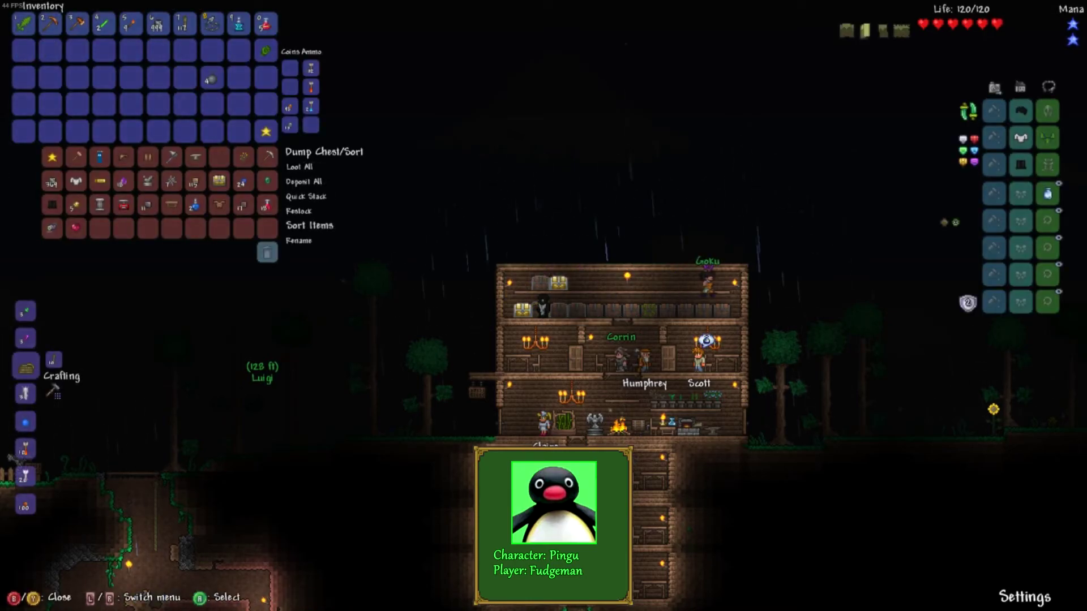
pyautogui.press('Down')
pyautogui.press('Left')
pyautogui.press('Left')
pyautogui.press('Right')
pyautogui.press('Up')
pyautogui.press('Up')
pyautogui.press('Return')
pyautogui.press('Down')
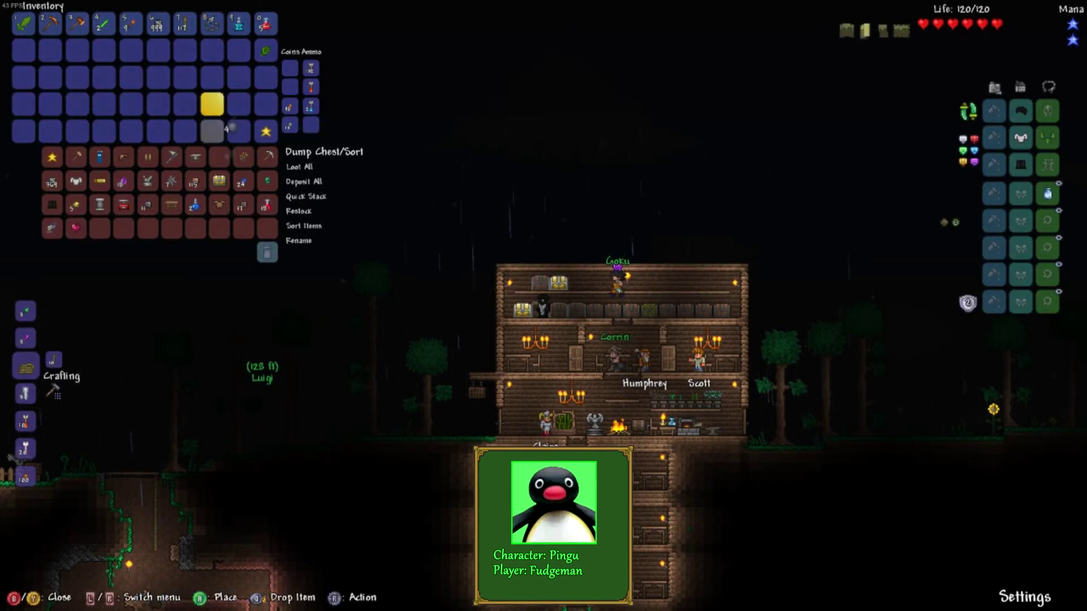
pyautogui.press('Down')
pyautogui.press('Left')
pyautogui.press('Return')
pyautogui.press('Up')
pyautogui.press('Up')
pyautogui.press('Up')
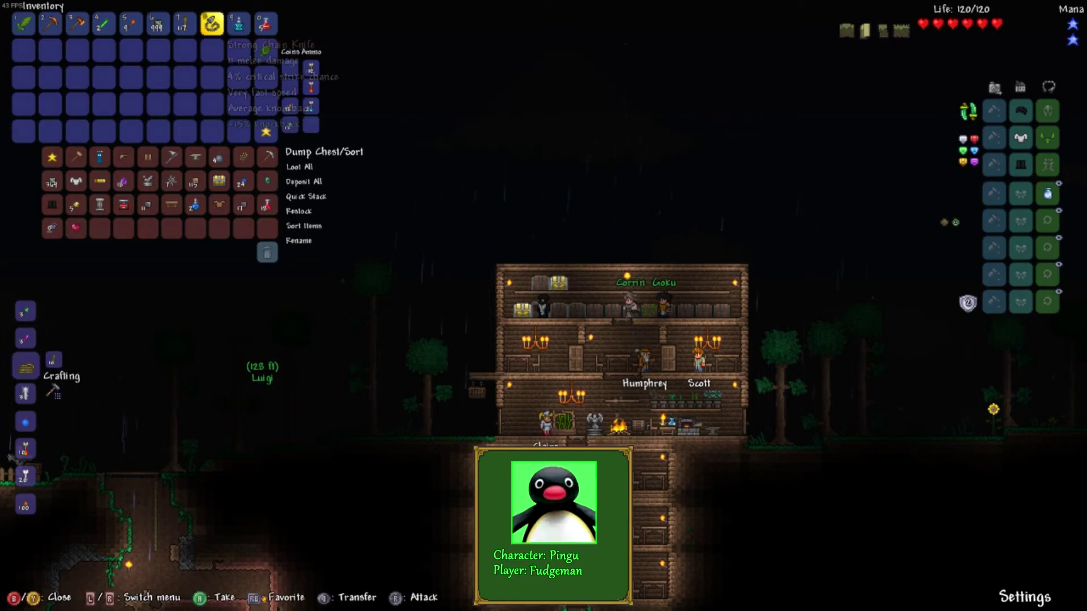
# Move the Strong Chain Knife to an empty hotbar slot and rearrange the hotbar.
pyautogui.press('Return')
pyautogui.press('Left')
pyautogui.press('Left')
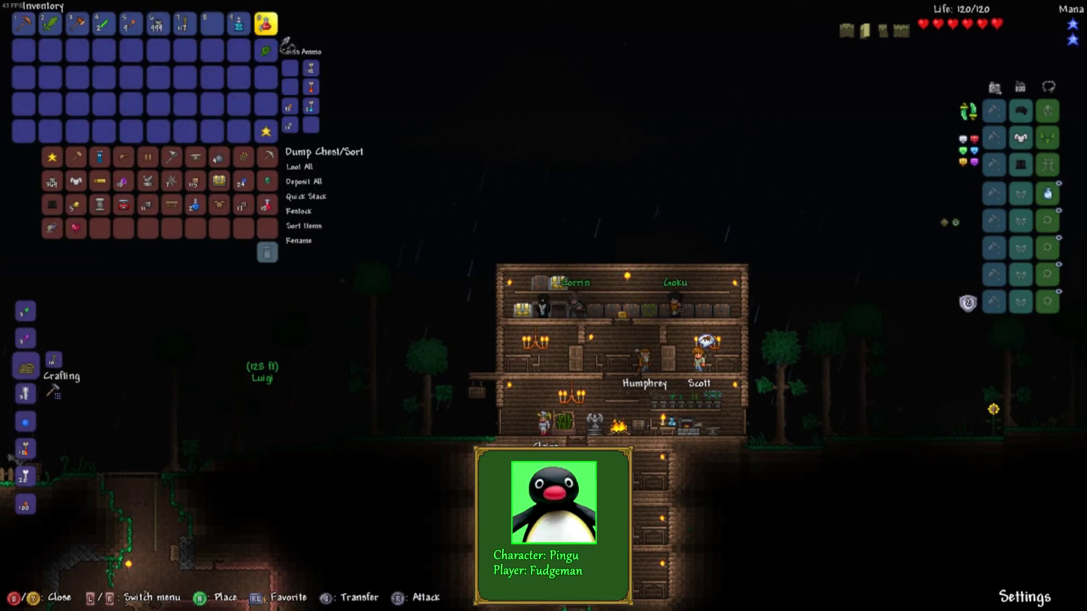
pyautogui.press('Left')
pyautogui.press('Left')
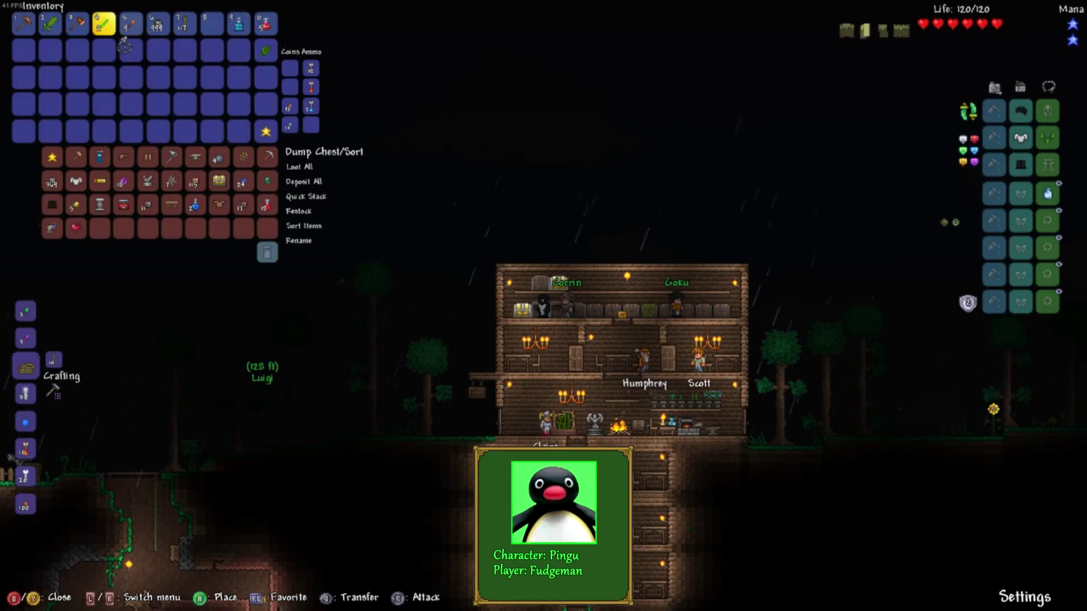
pyautogui.press('Right')
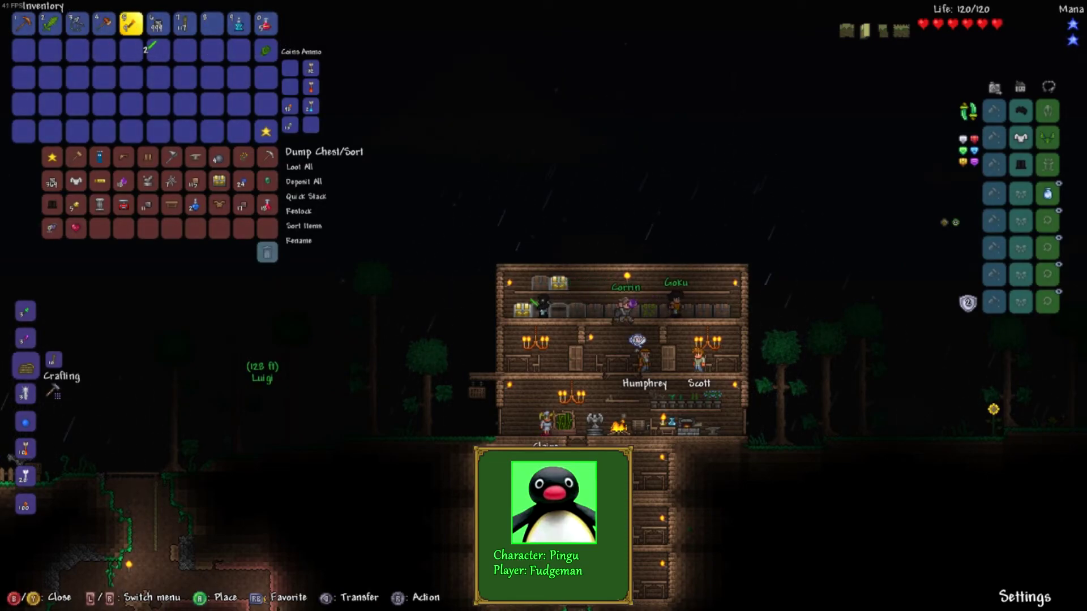
pyautogui.press('Right')
pyautogui.press('Right')
pyautogui.press('Right')
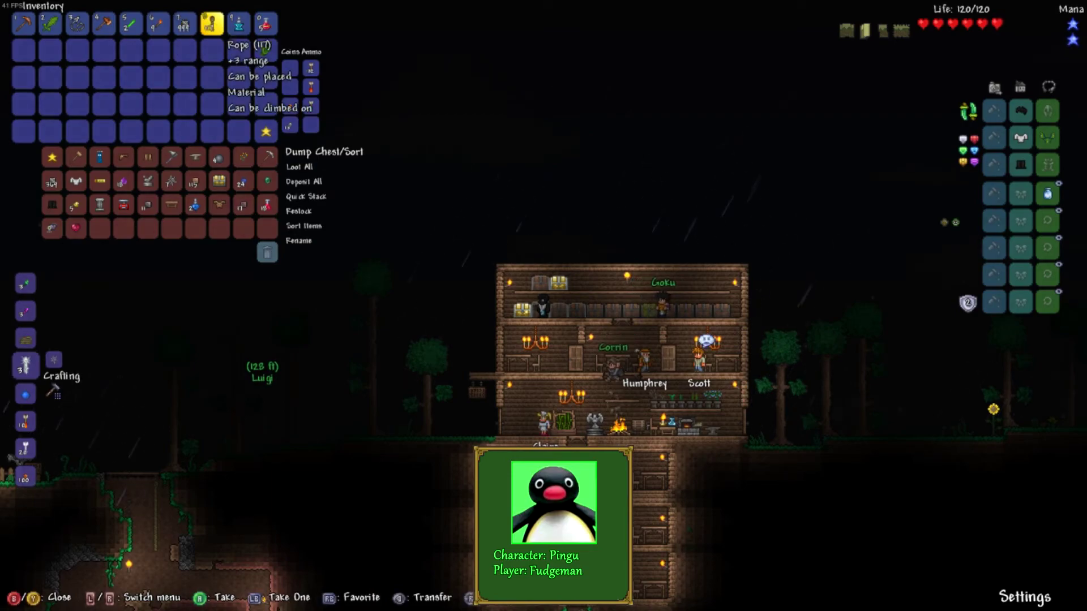
pyautogui.press('Right')
pyautogui.press('Right')
# Browse the chest's Detonator and neighbouring items.
pyautogui.press('Down')
pyautogui.press('Down')
pyautogui.press('Down')
pyautogui.press('Down')
pyautogui.press('Left')
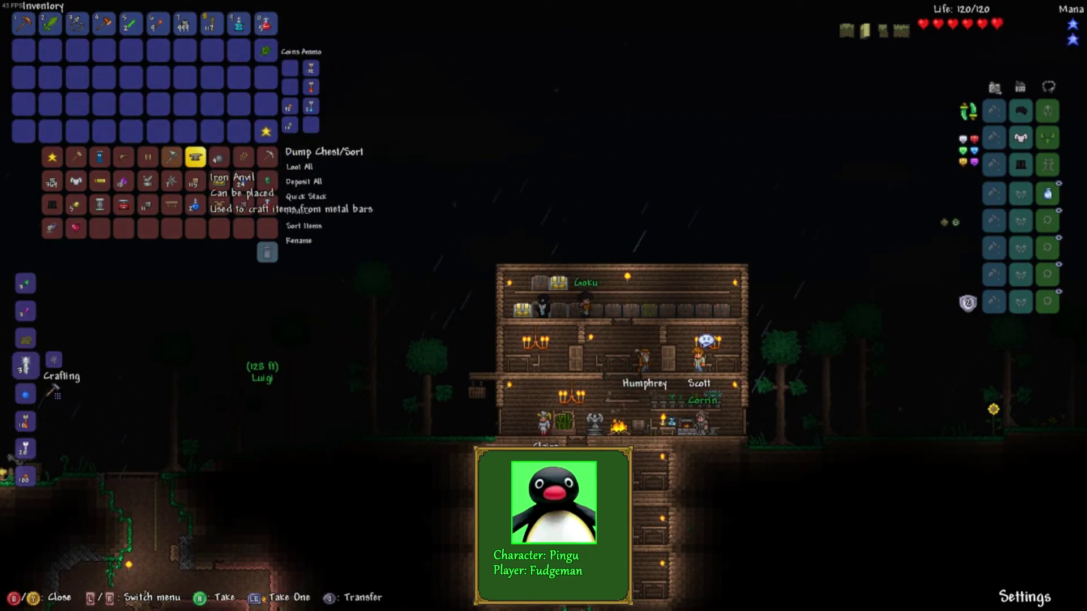
pyautogui.press('Left')
pyautogui.press('Left')
pyautogui.press('Left')
pyautogui.press('Down')
pyautogui.press('Down')
pyautogui.press('Left')
pyautogui.press('Left')
pyautogui.press('Left')
pyautogui.press('Left')
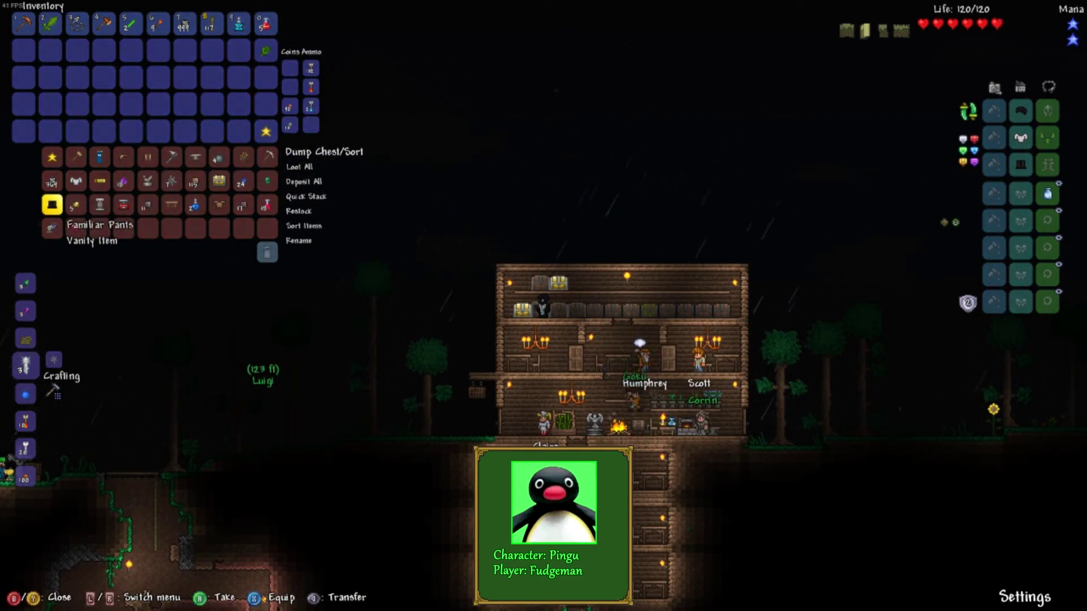
pyautogui.press('Right')
pyautogui.press('Right')
pyautogui.press('Right')
pyautogui.press('Right')
pyautogui.press('Right')
pyautogui.press('Right')
pyautogui.press('Right')
pyautogui.press('Right')
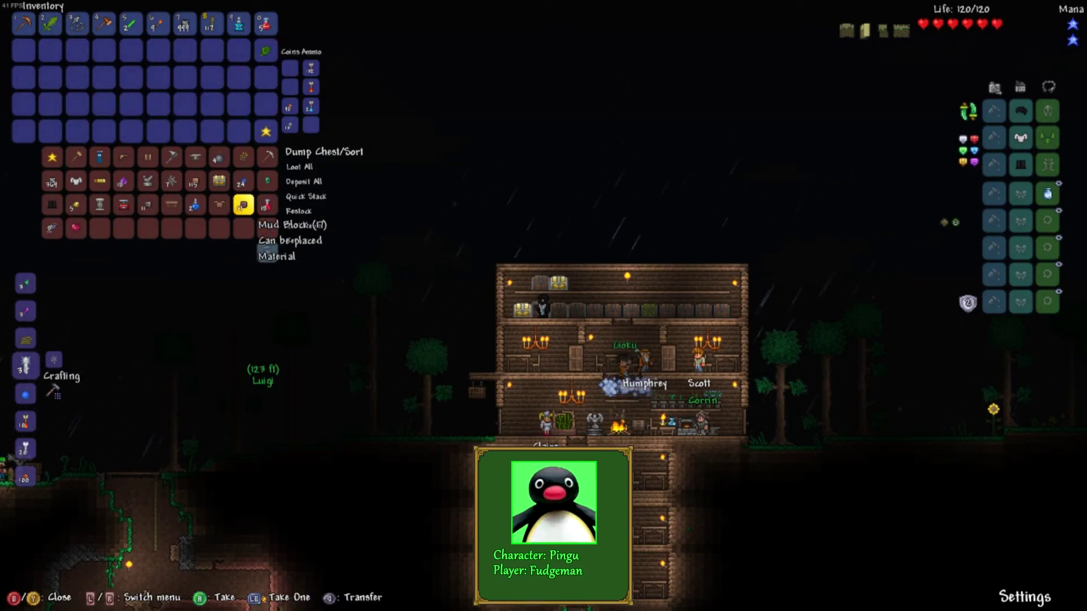
# Check the Blinkroot and Amethyst, then take the Fleeting Worm Scarf.
pyautogui.press('Up')
pyautogui.press('Up')
pyautogui.press('Left')
pyautogui.press('Left')
pyautogui.press('Down')
pyautogui.press('Down')
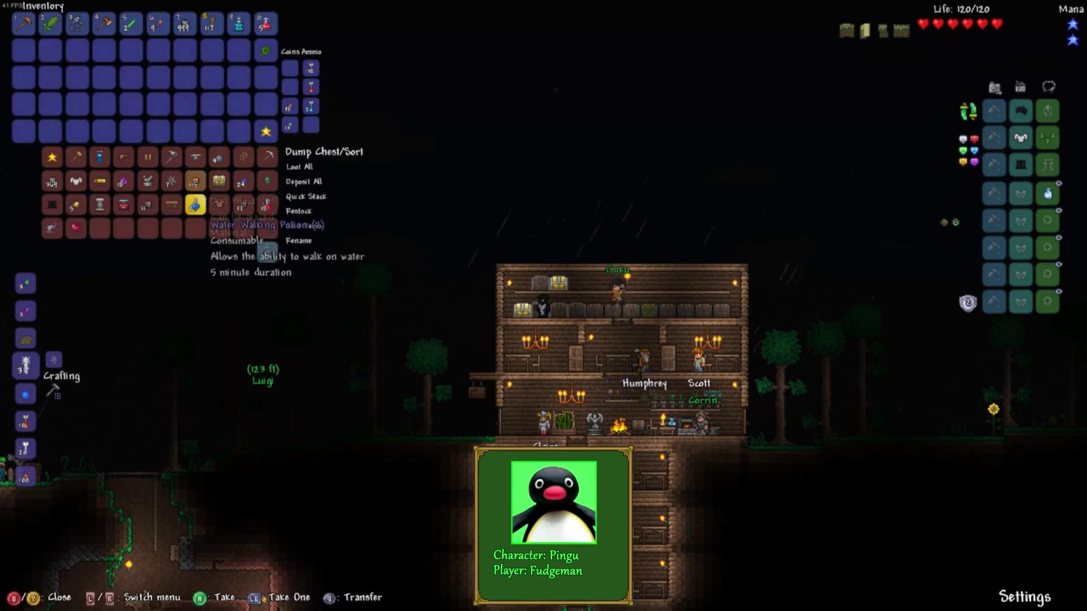
pyautogui.press('Left')
pyautogui.press('Left')
pyautogui.press('Left')
pyautogui.press('Up')
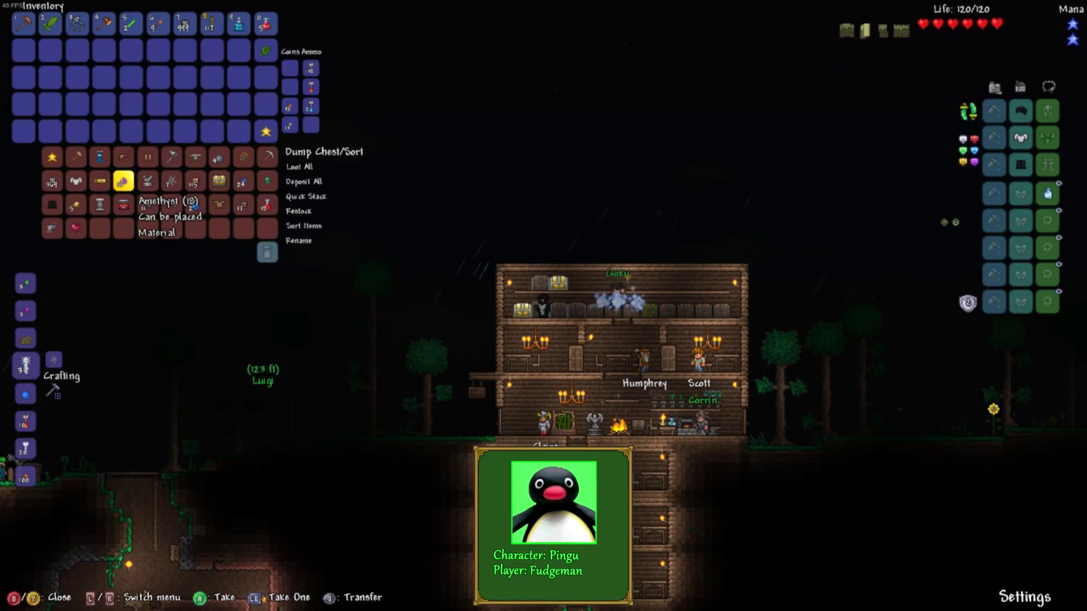
pyautogui.press('Left')
pyautogui.press('Down')
pyautogui.press('Down')
pyautogui.press('Left')
pyautogui.press('Left')
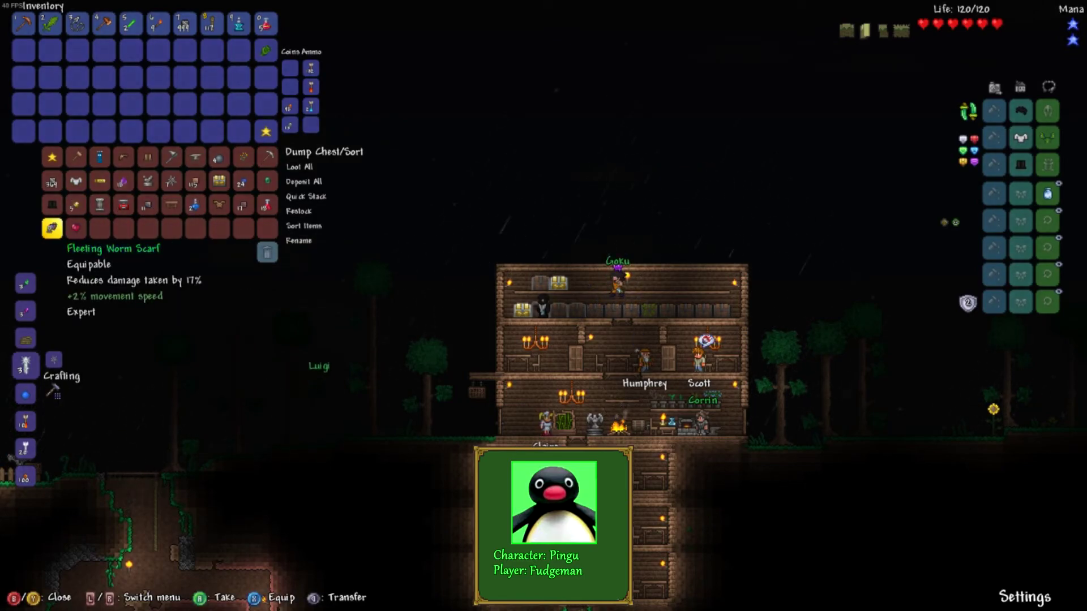
pyautogui.press('Return')
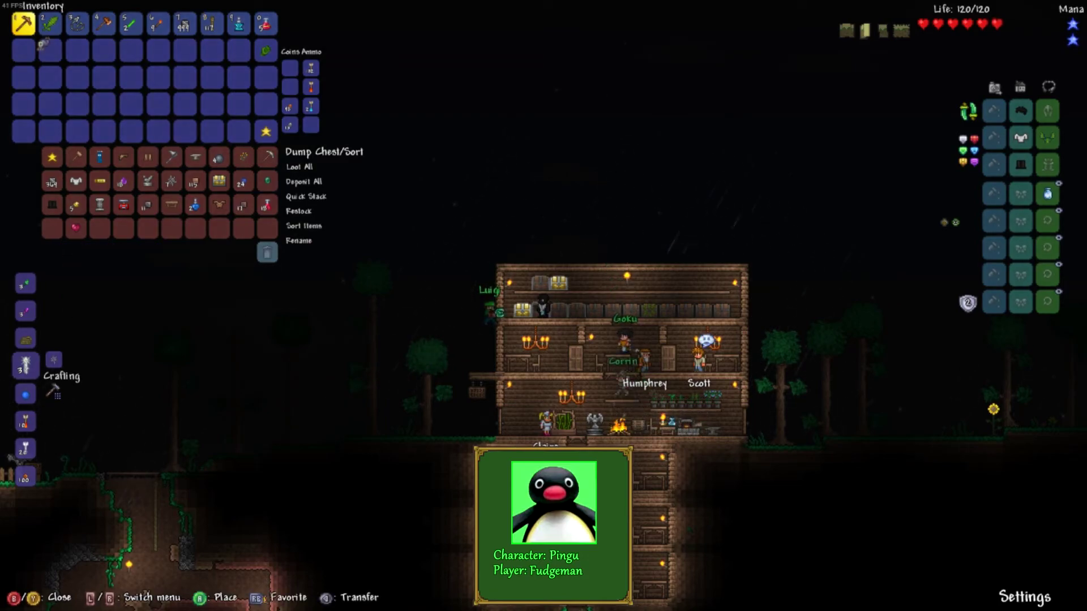
# Inspect the equipped Cloud in a Bottle and its dye slot.
pyautogui.press('Right')
pyautogui.press('Down')
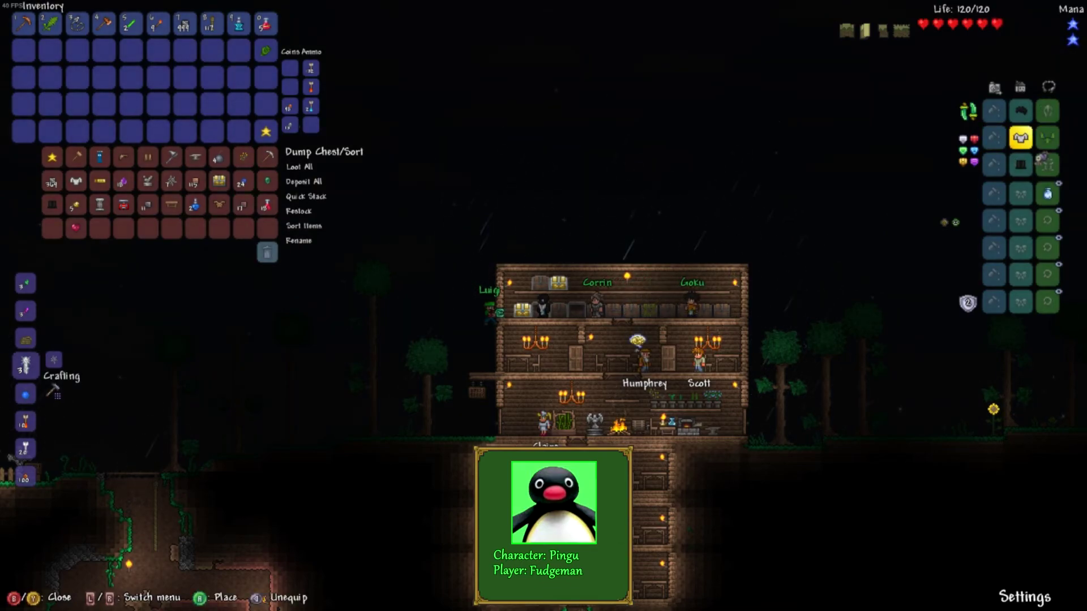
pyautogui.press('Down')
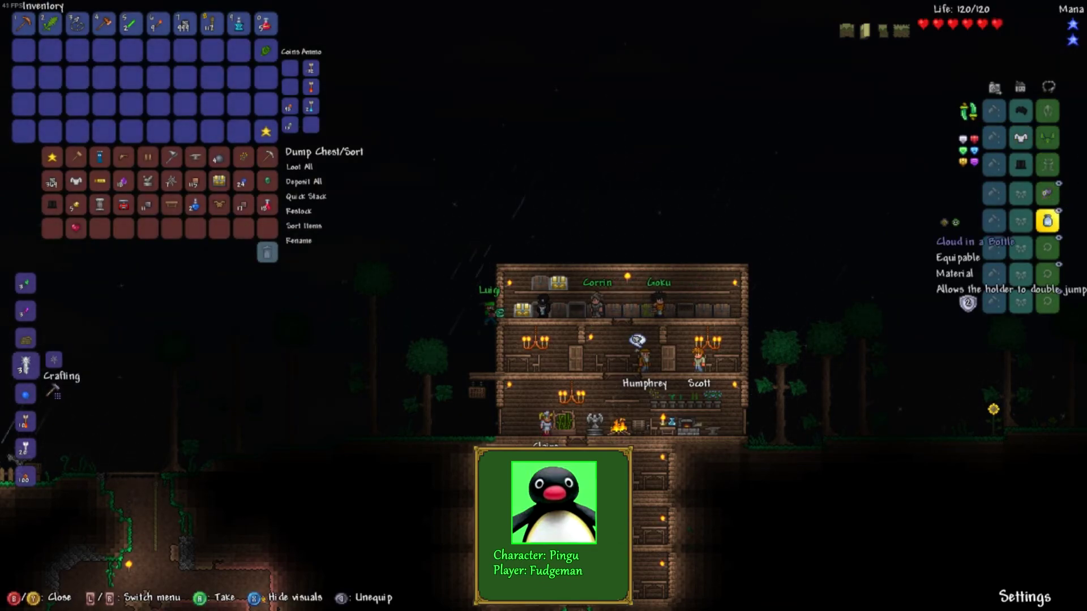
pyautogui.press('Left')
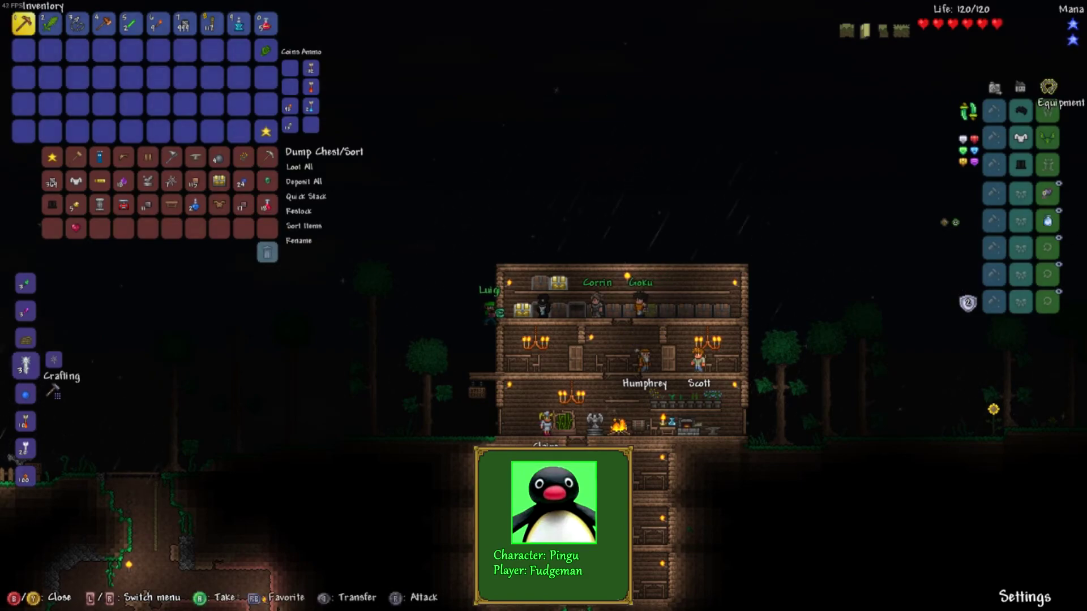
# Inspect the Cave Bat Banner and Gold Ore in the chest.
pyautogui.press('Left')
pyautogui.press('Down')
pyautogui.press('Down')
pyautogui.press('Down')
pyautogui.press('Right')
pyautogui.press('Right')
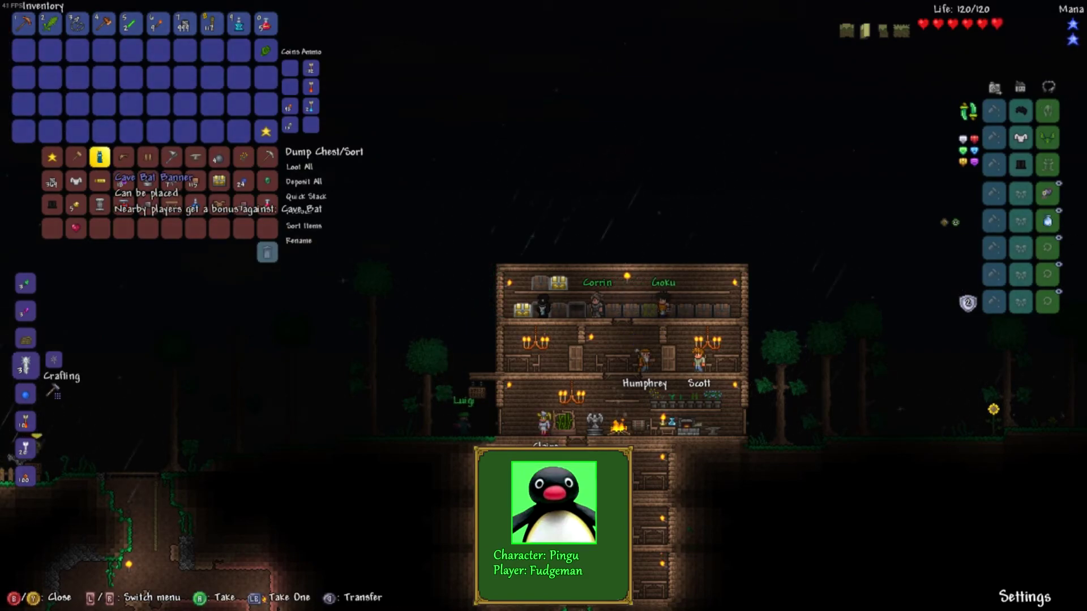
pyautogui.press('Down')
pyautogui.press('Down')
pyautogui.press('Left')
pyautogui.press('Left')
pyautogui.press('Right')
pyautogui.press('Right')
# Browse the chest's third row, including the Life Crystal and Familiar clothing.
pyautogui.press('Right')
pyautogui.press('Right')
pyautogui.press('Right')
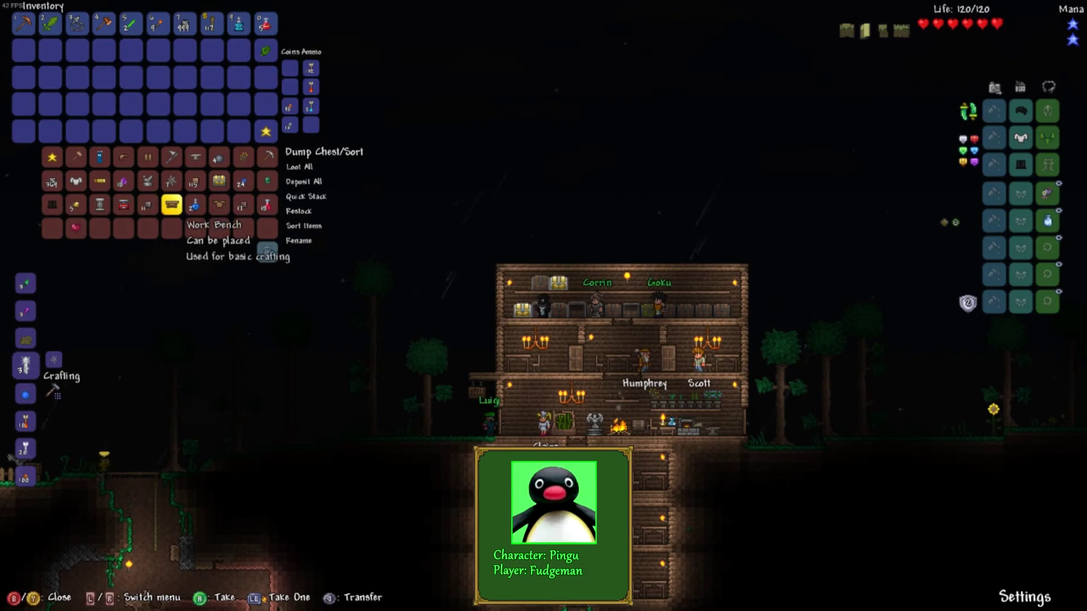
pyautogui.press('Right')
pyautogui.press('Left')
pyautogui.press('Left')
pyautogui.press('Left')
pyautogui.press('Left')
pyautogui.press('Left')
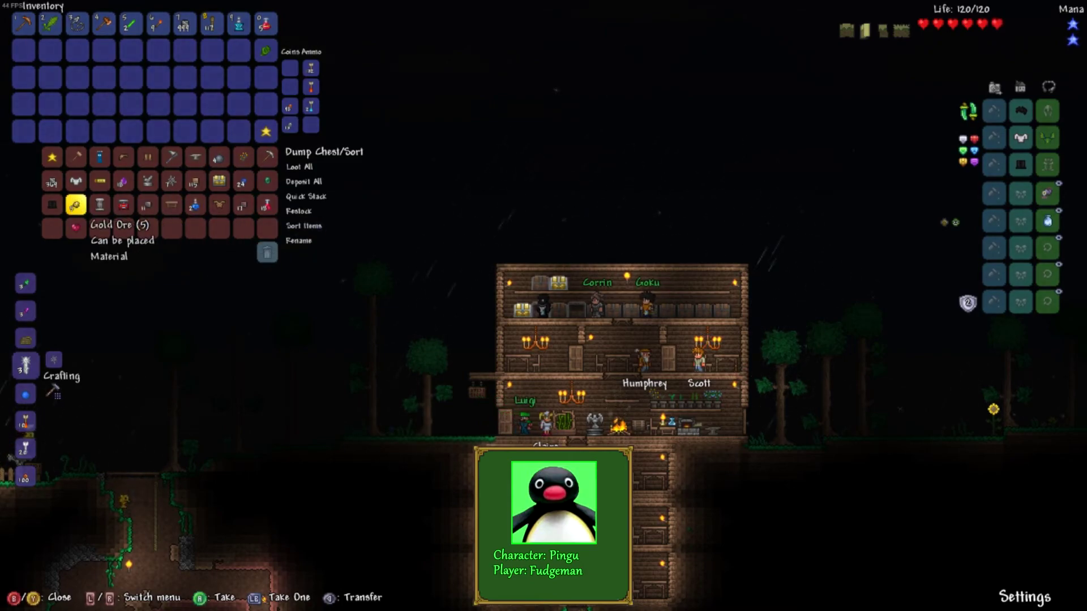
pyautogui.press('Down')
pyautogui.press('Up')
pyautogui.press('Up')
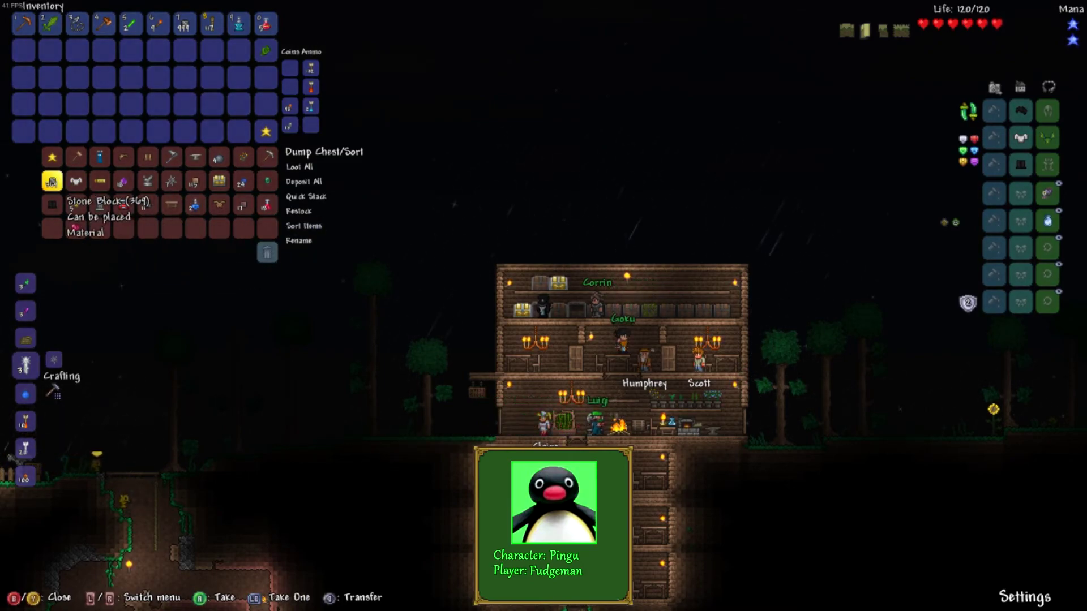
# Check the Iron Anvil and Wood Helmet stored in the chest.
pyautogui.press('Up')
pyautogui.press('Right')
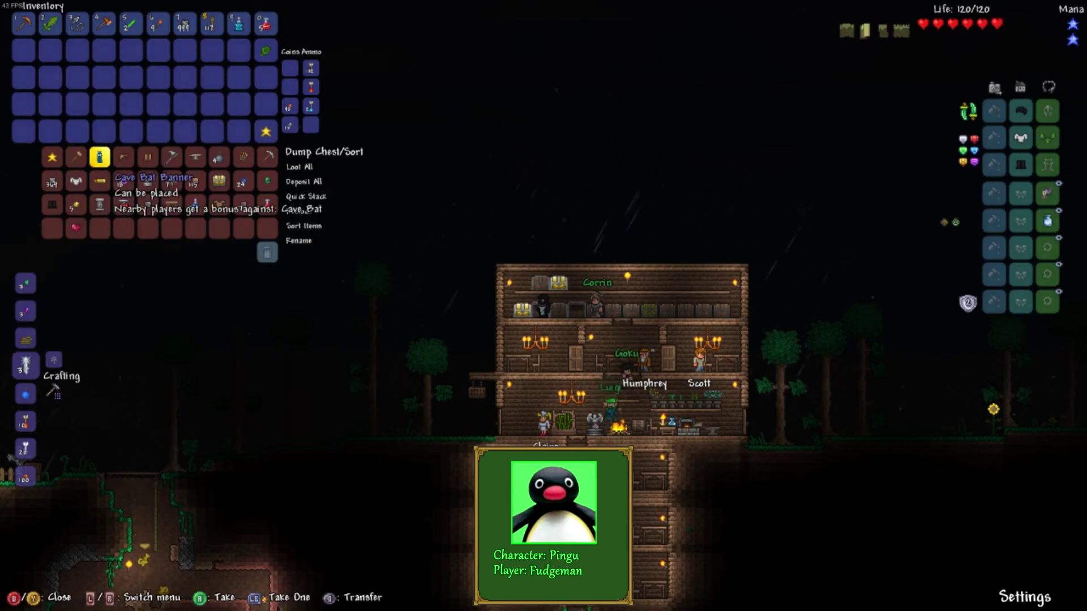
pyautogui.press('Right')
pyautogui.press('Right')
pyautogui.press('Right')
pyautogui.press('Right')
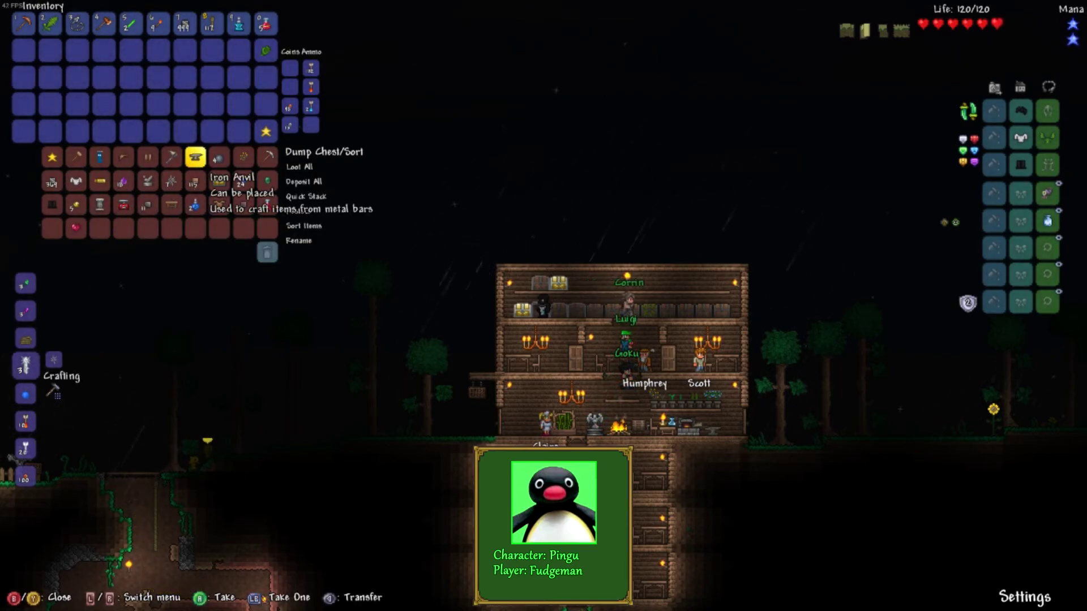
pyautogui.press('Left')
pyautogui.press('Left')
pyautogui.press('Left')
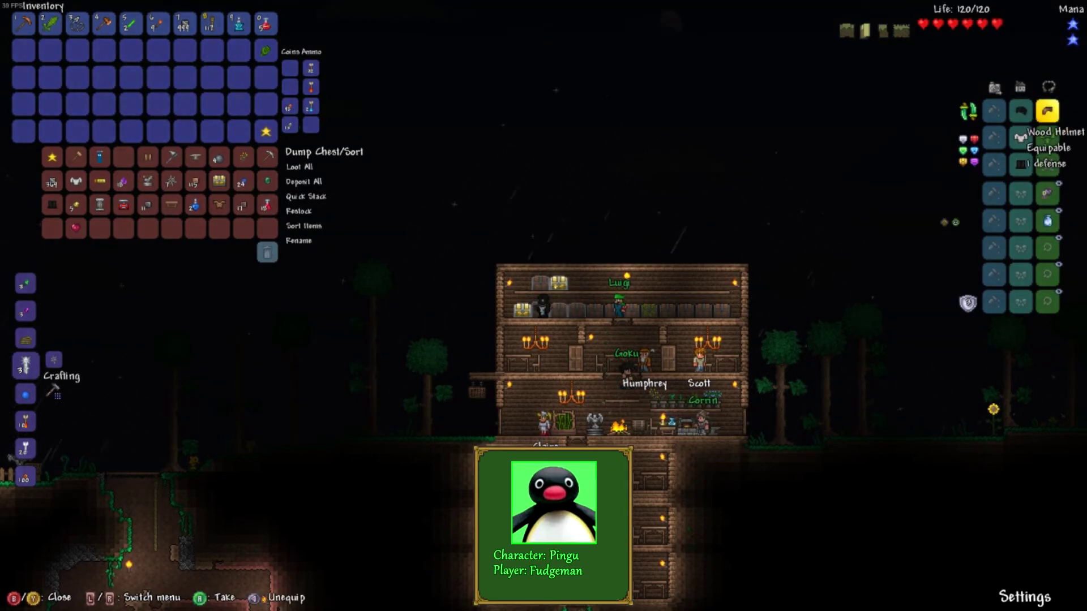
# Inspect the Wood Breastplate in the chest.
pyautogui.press('Left')
pyautogui.press('Down')
pyautogui.press('Down')
pyautogui.press('Right')
pyautogui.press('Down')
pyautogui.press('Right')
pyautogui.press('Down')
pyautogui.press('Right')
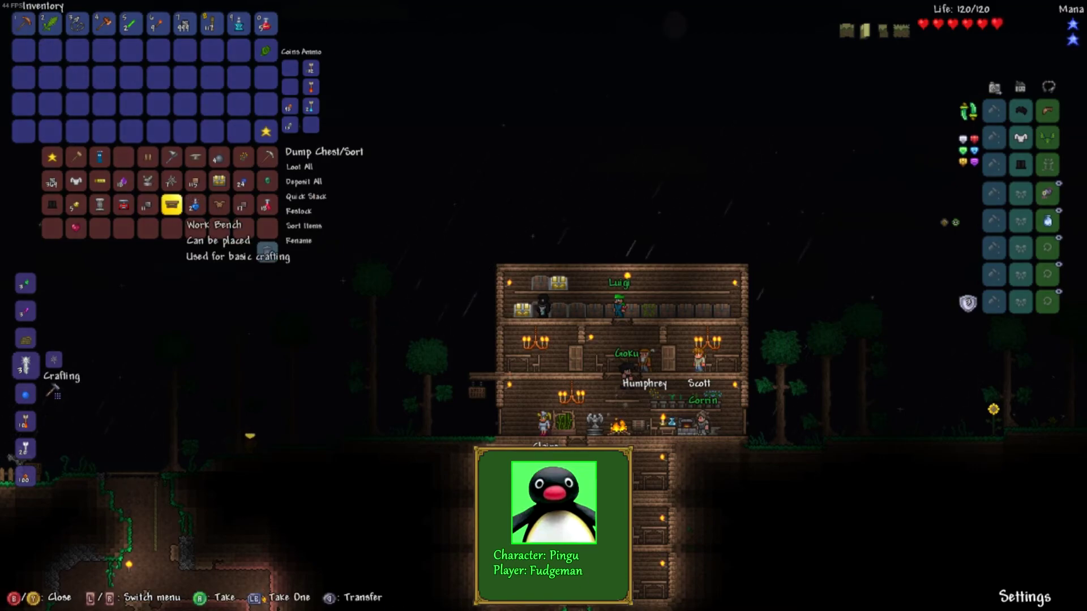
pyautogui.press('Right')
pyautogui.press('Right')
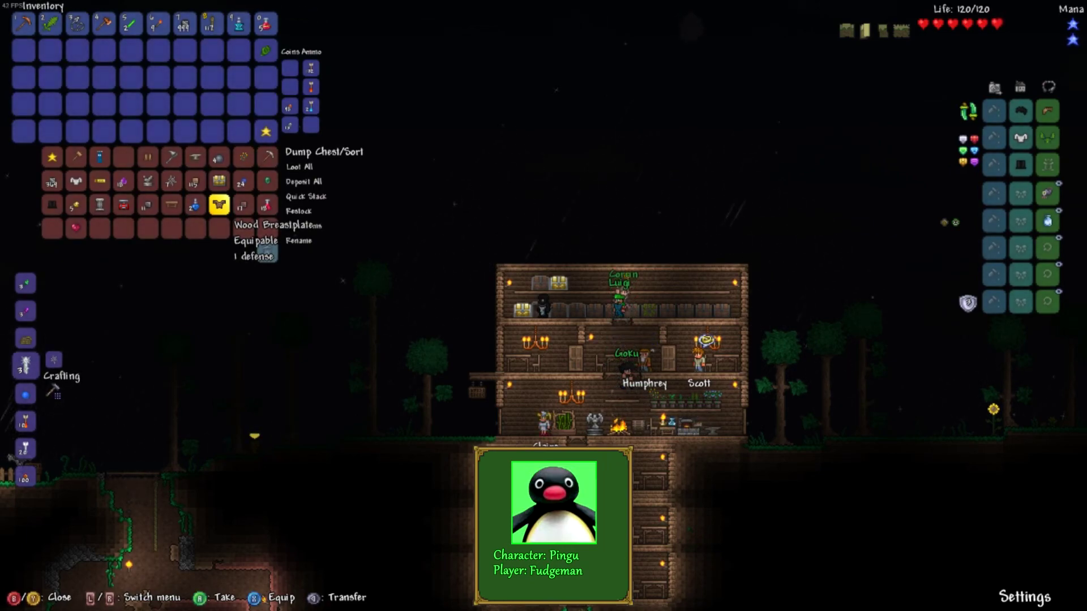
# Inspect the Emerald, then close the chest and inventory.
pyautogui.press('Right')
pyautogui.press('Right')
pyautogui.press('Up')
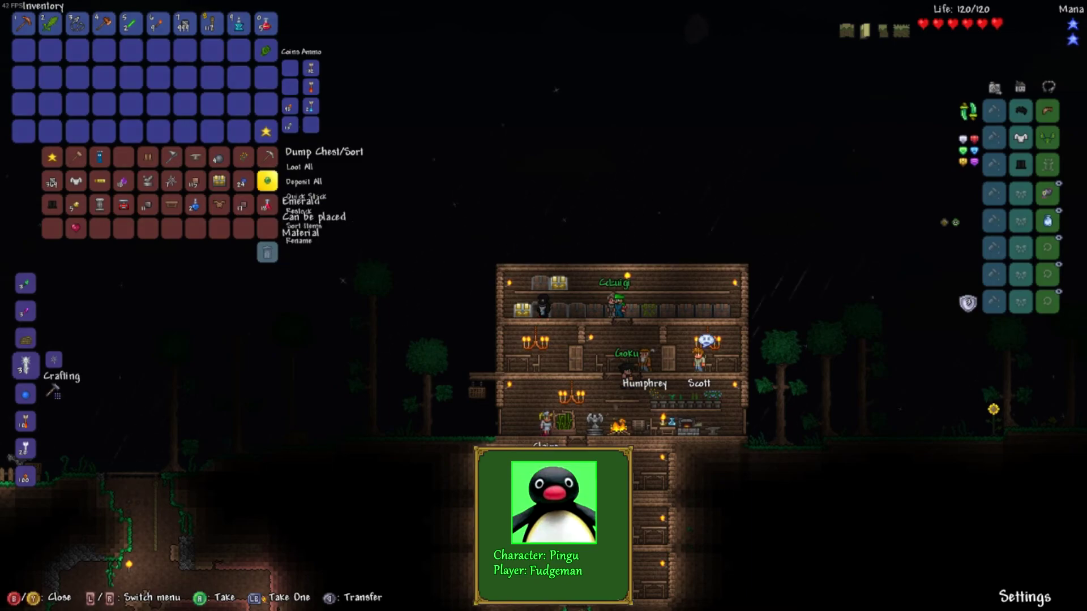
pyautogui.press('Escape')
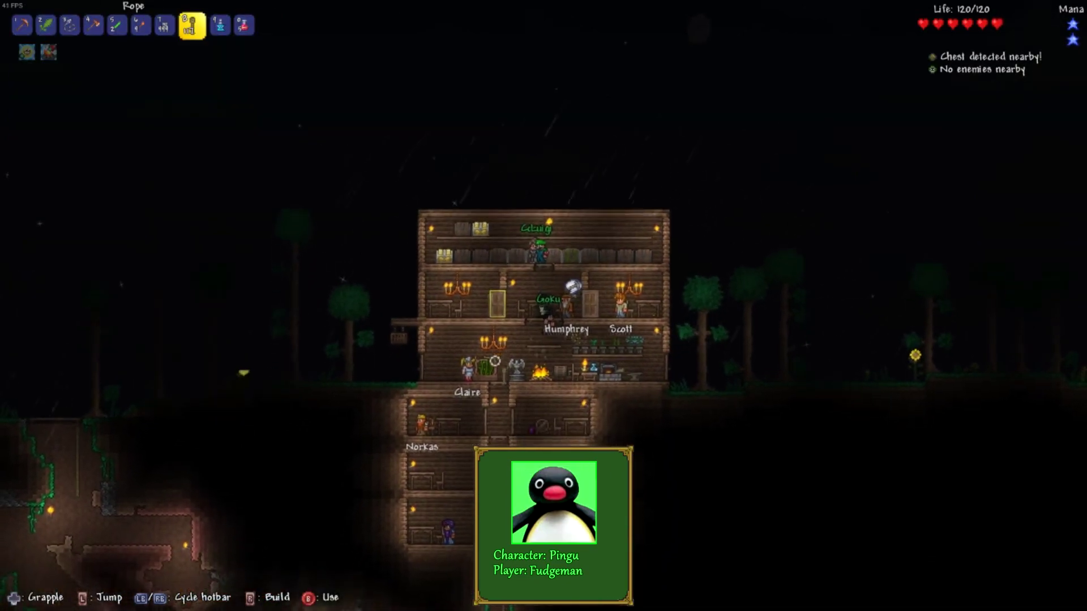
# Walk left past the Home sign, then back right past Claire across the ground floor.
pyautogui.press('s')
pyautogui.press('a')
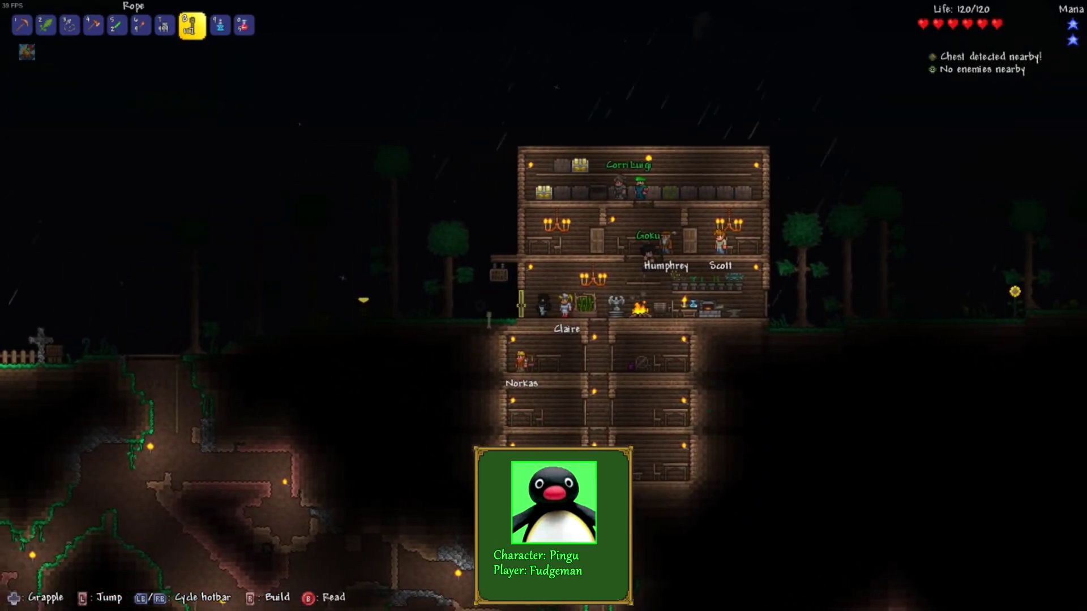
pyautogui.press('a')
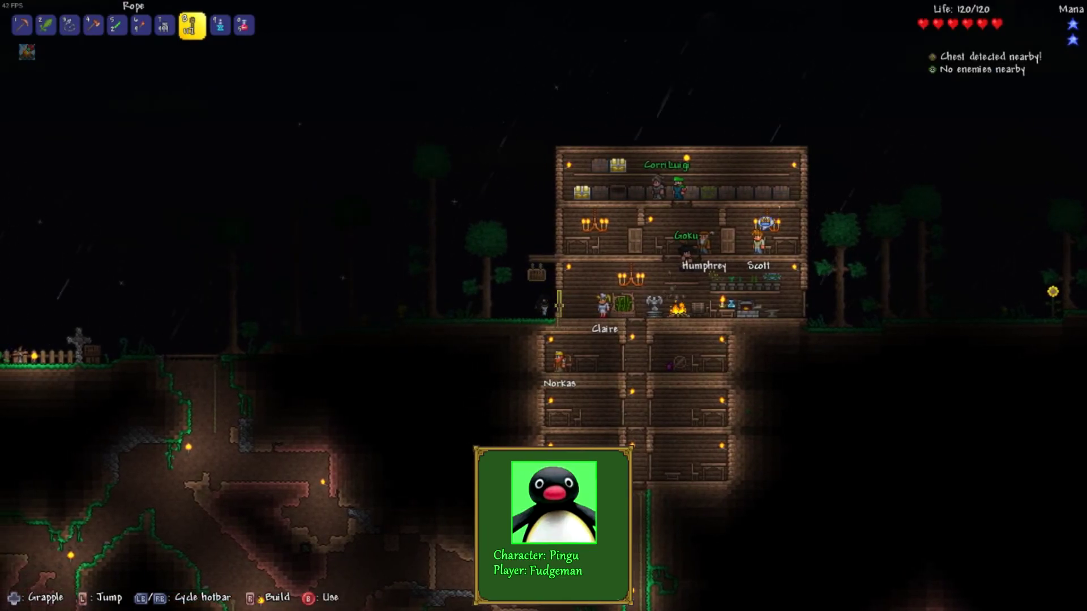
pyautogui.press('w')
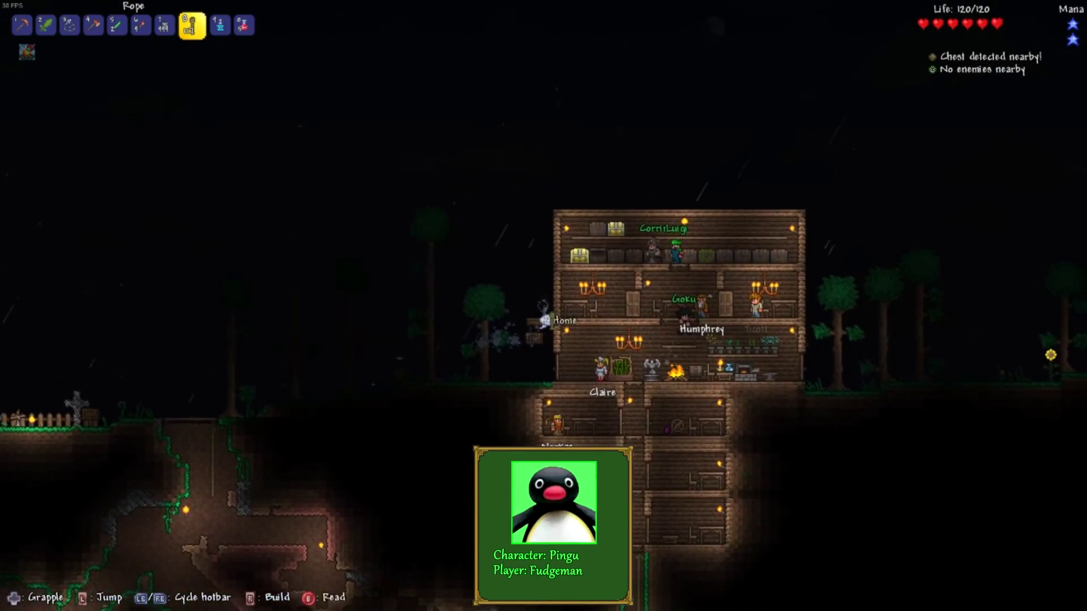
pyautogui.press('w')
pyautogui.press('s')
pyautogui.press('a')
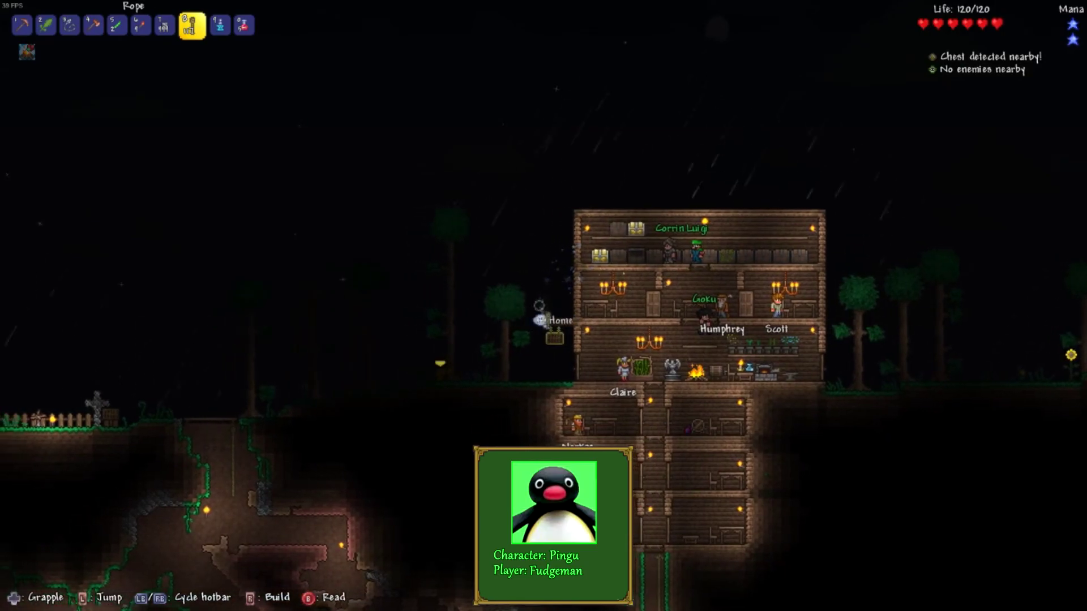
pyautogui.press('d')
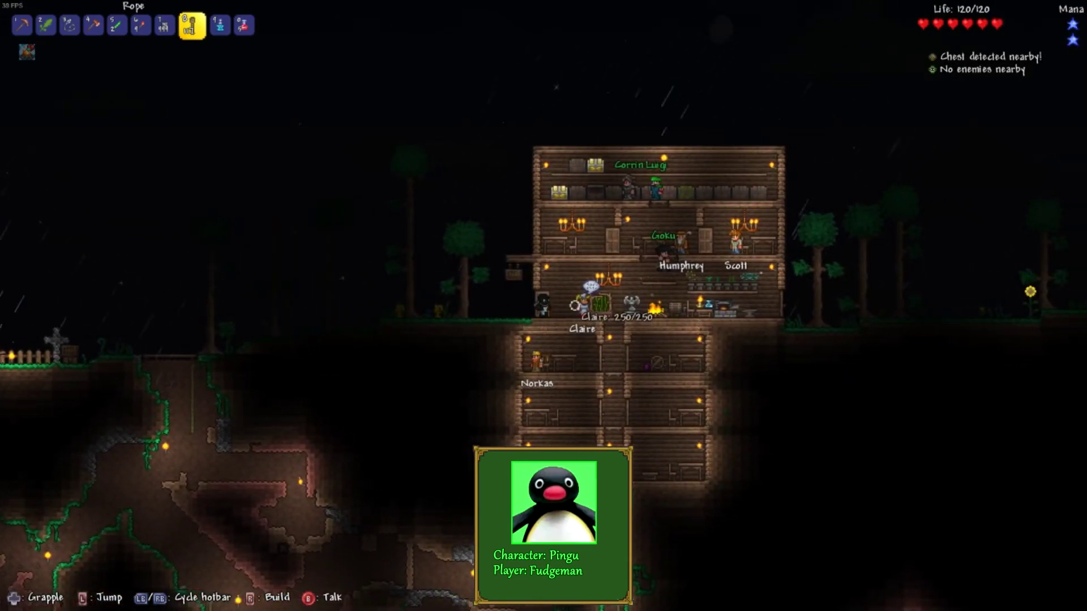
pyautogui.press('d')
pyautogui.press('d')
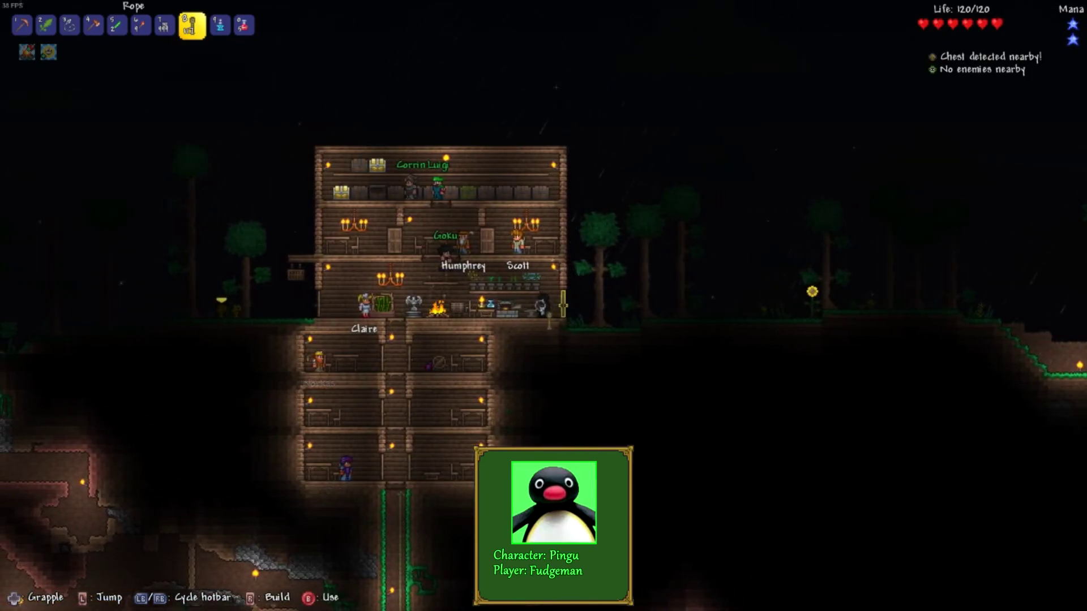
pyautogui.press('Escape')
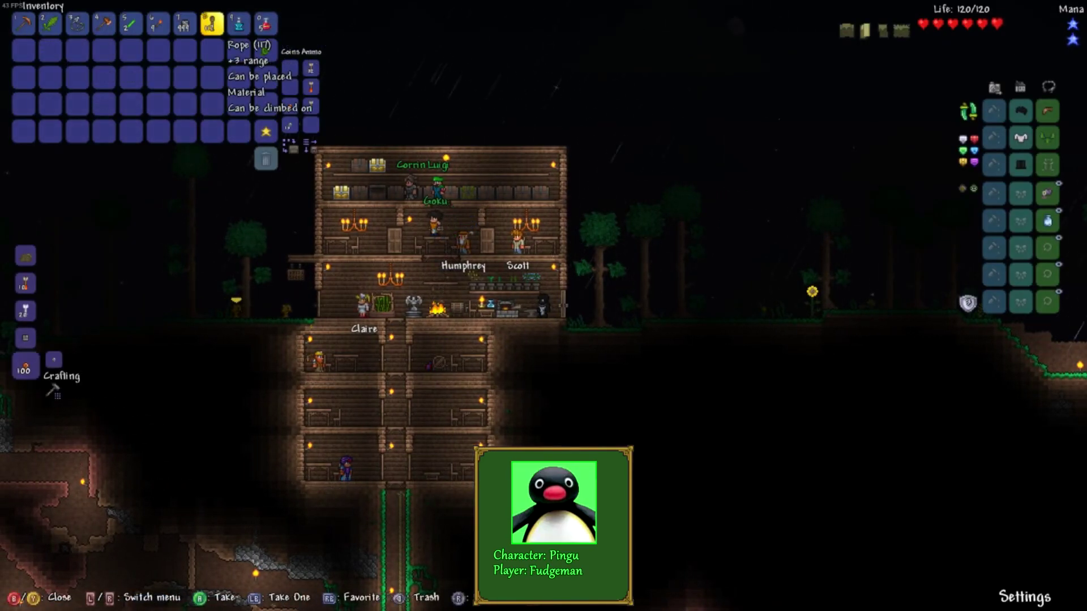
pyautogui.press('Left')
pyautogui.press('Left')
pyautogui.press('Left')
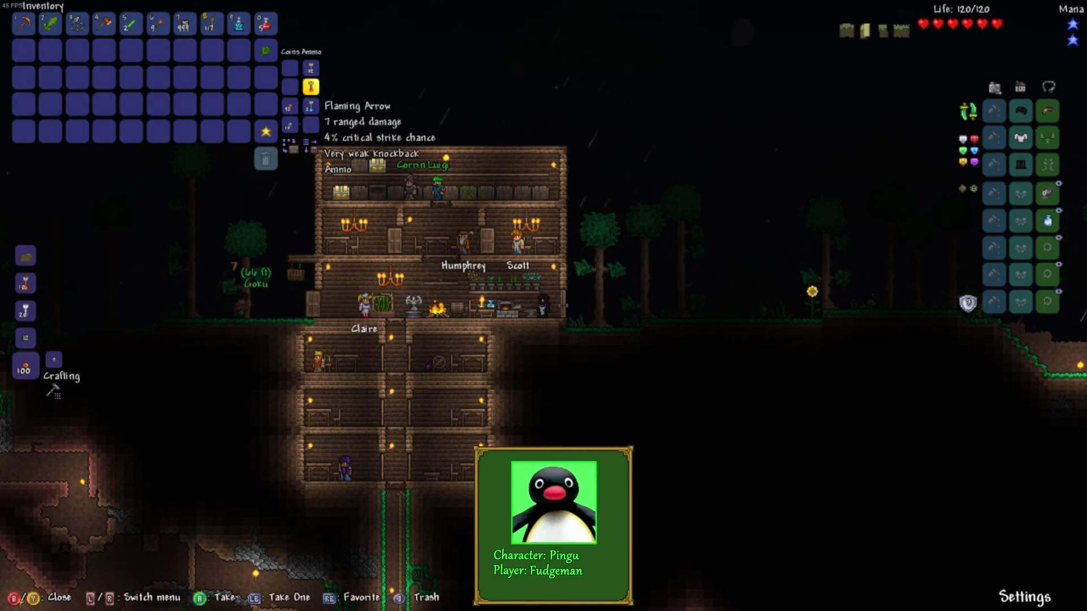
pyautogui.press('Down')
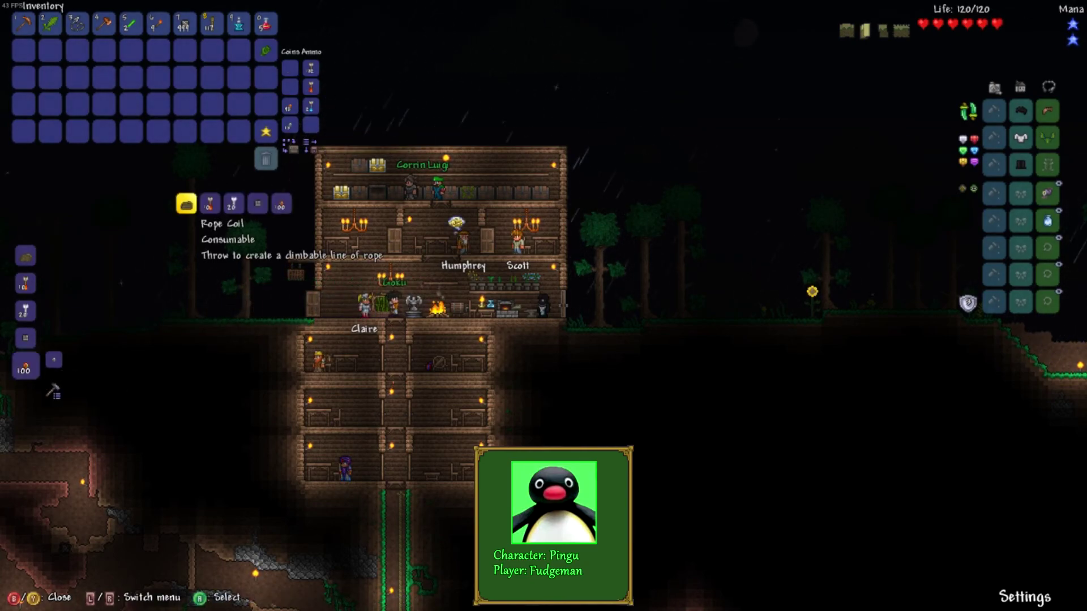
pyautogui.press('Up')
pyautogui.press('Right')
pyautogui.press('Down')
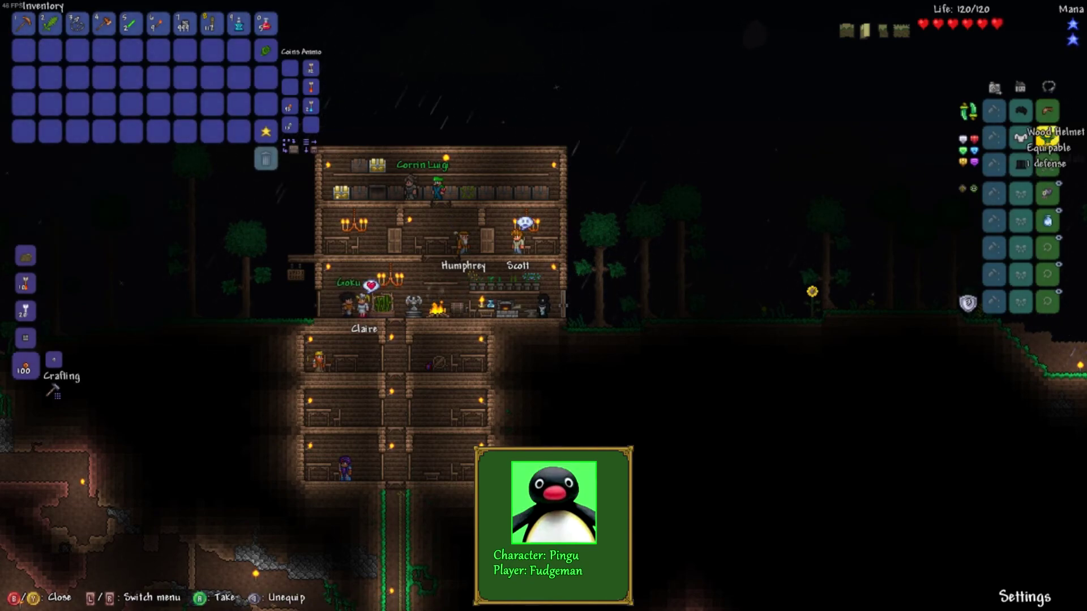
pyautogui.press('Down')
pyautogui.press('Down')
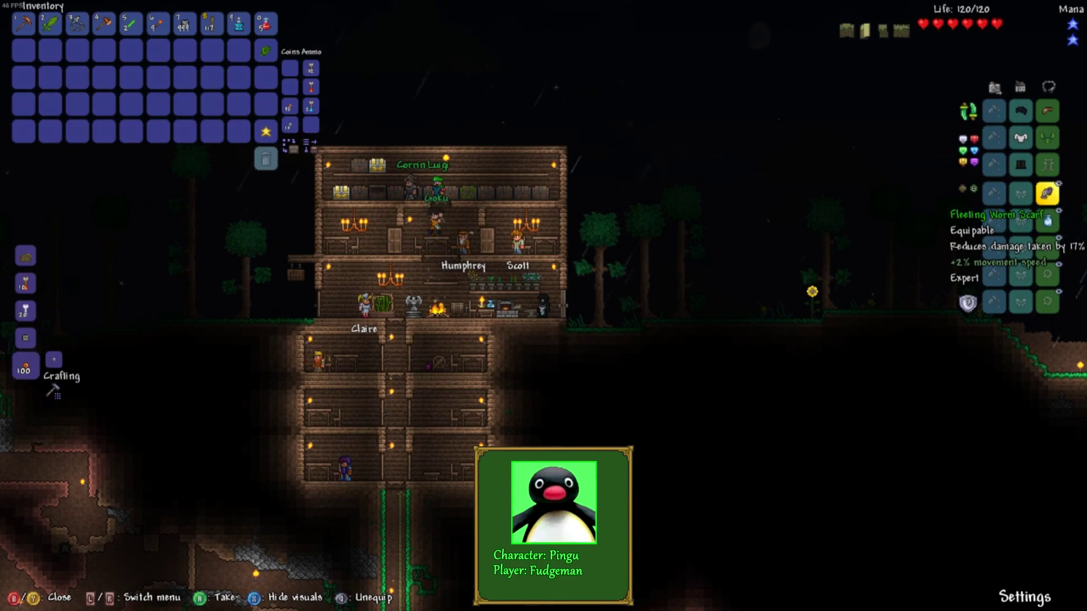
pyautogui.press('Down')
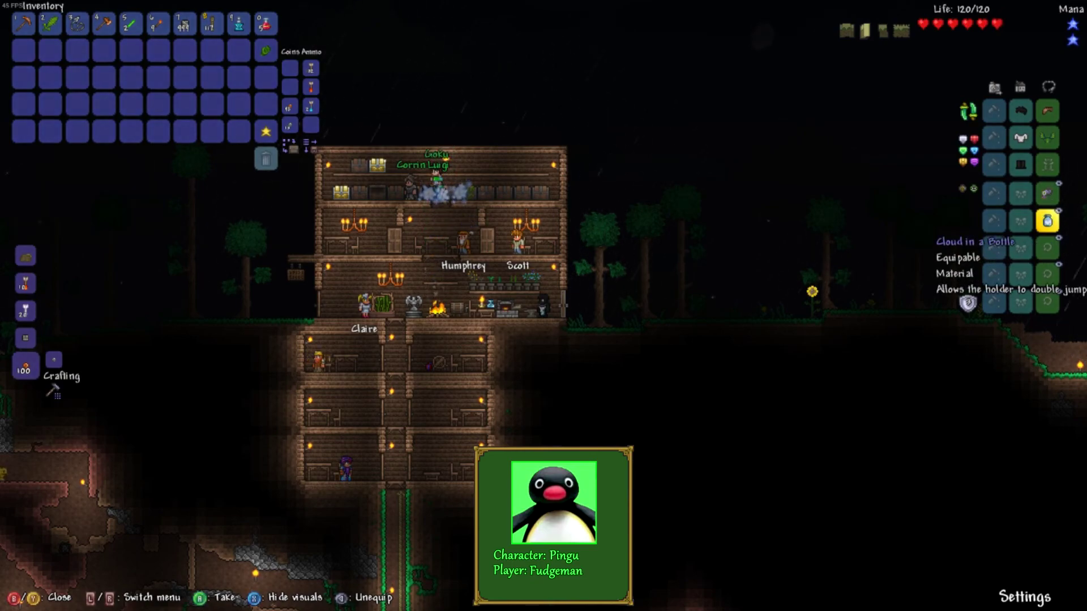
pyautogui.press('Up')
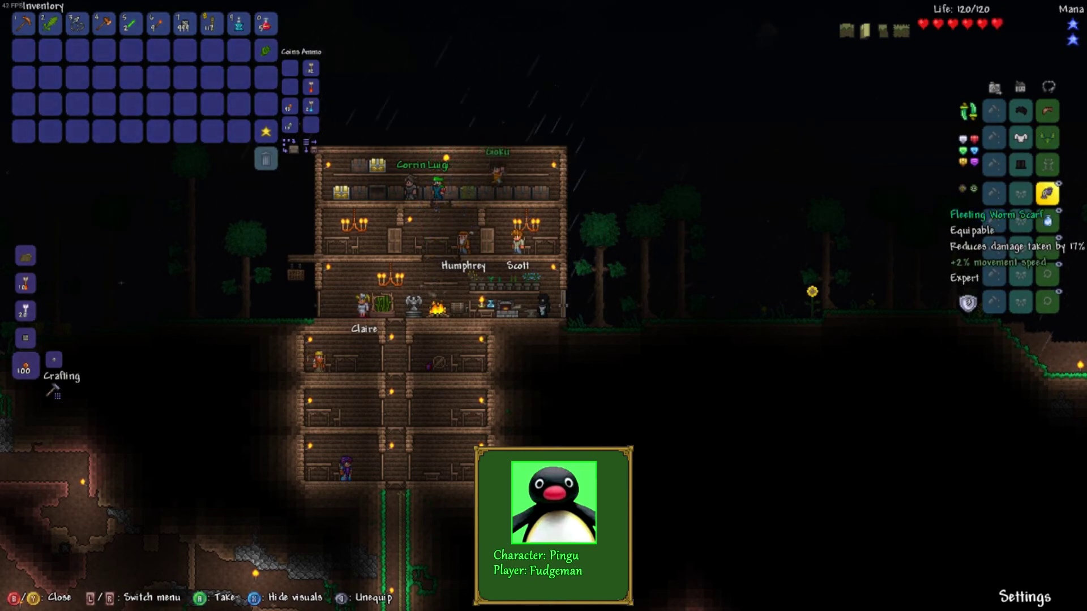
pyautogui.press('Escape')
pyautogui.press('a')
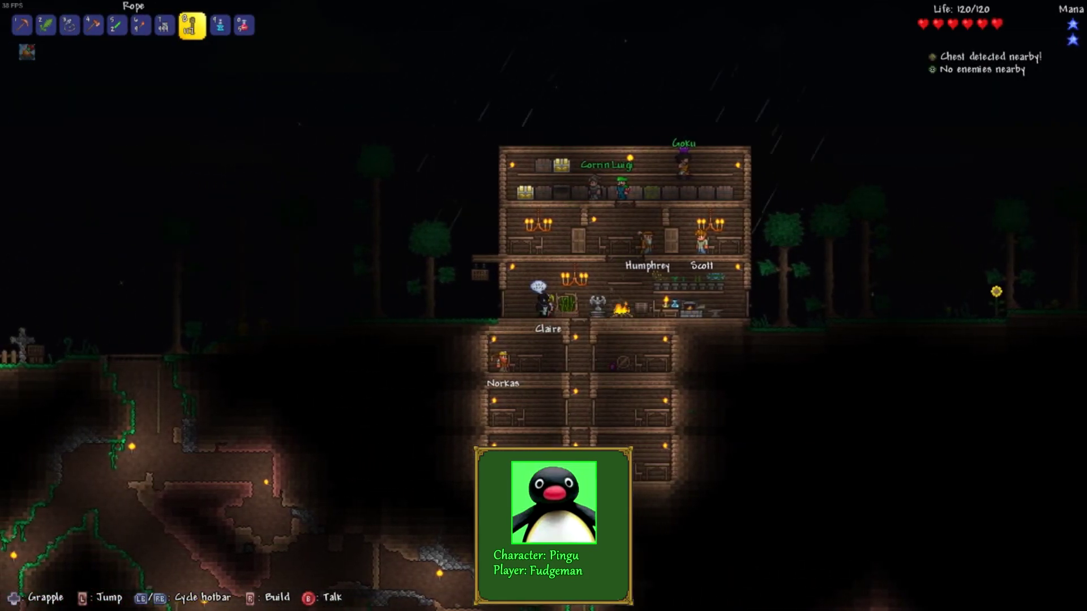
# Walk back and forth along the ground floor toward the cabin.
pyautogui.press('d')
pyautogui.press('a')
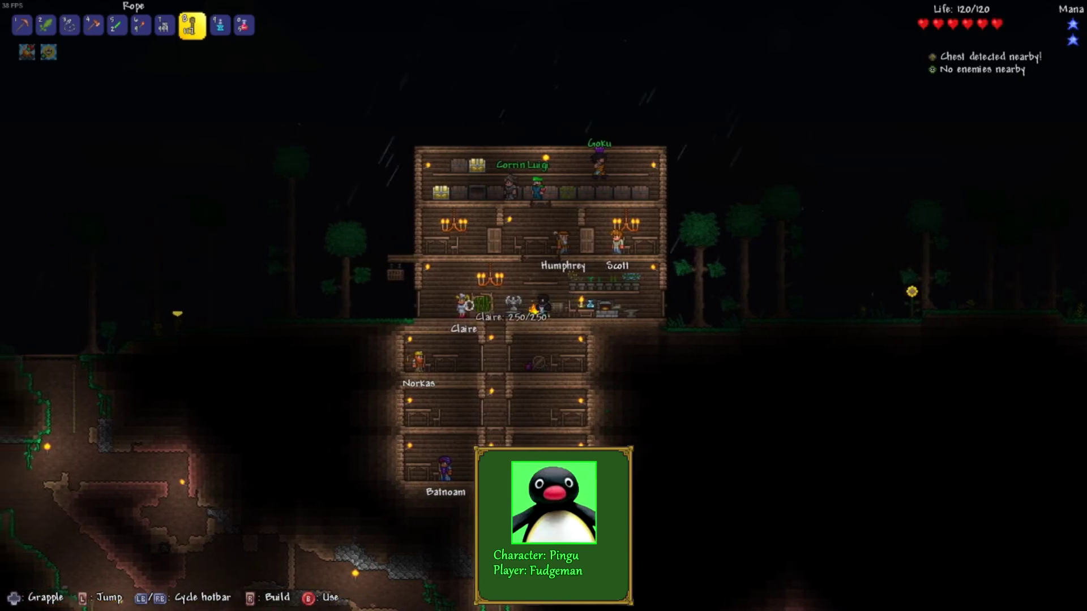
pyautogui.press('d')
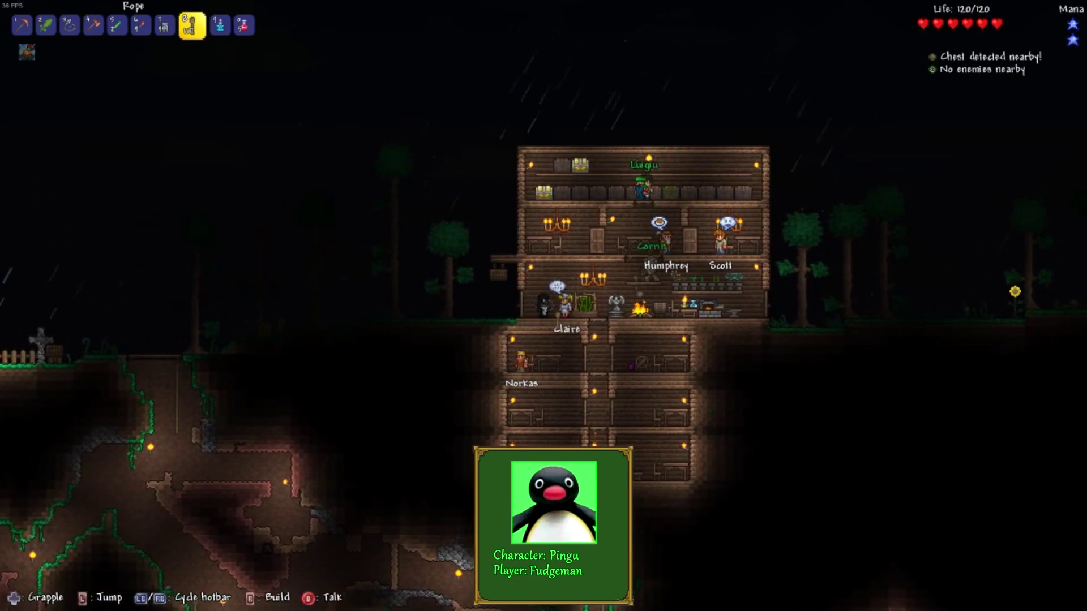
# Enter the cabin through its left door and bring OBS to the front.
pyautogui.press('a')
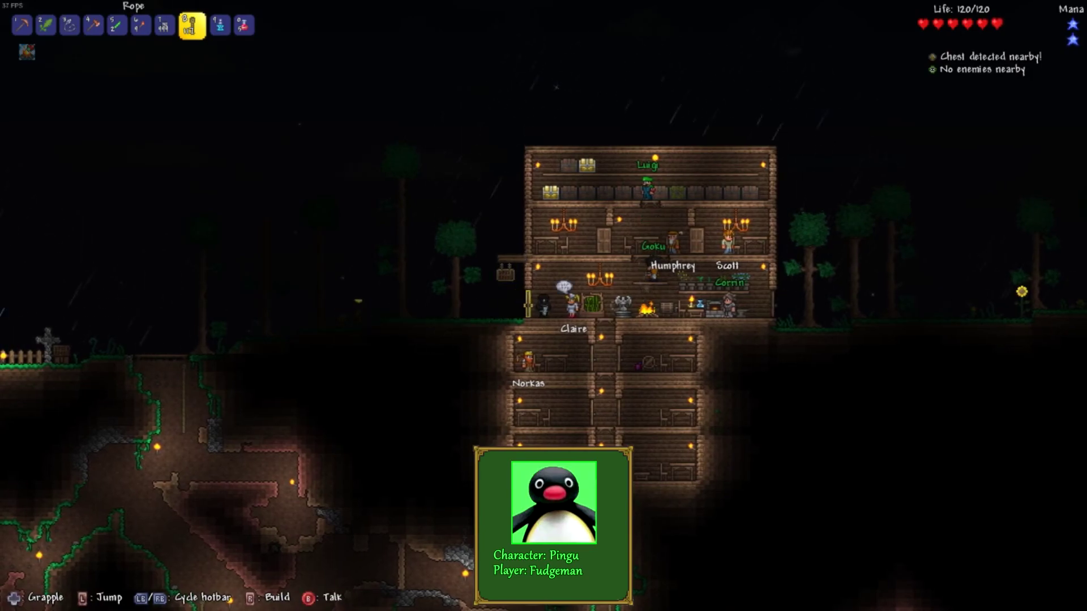
pyautogui.press('d')
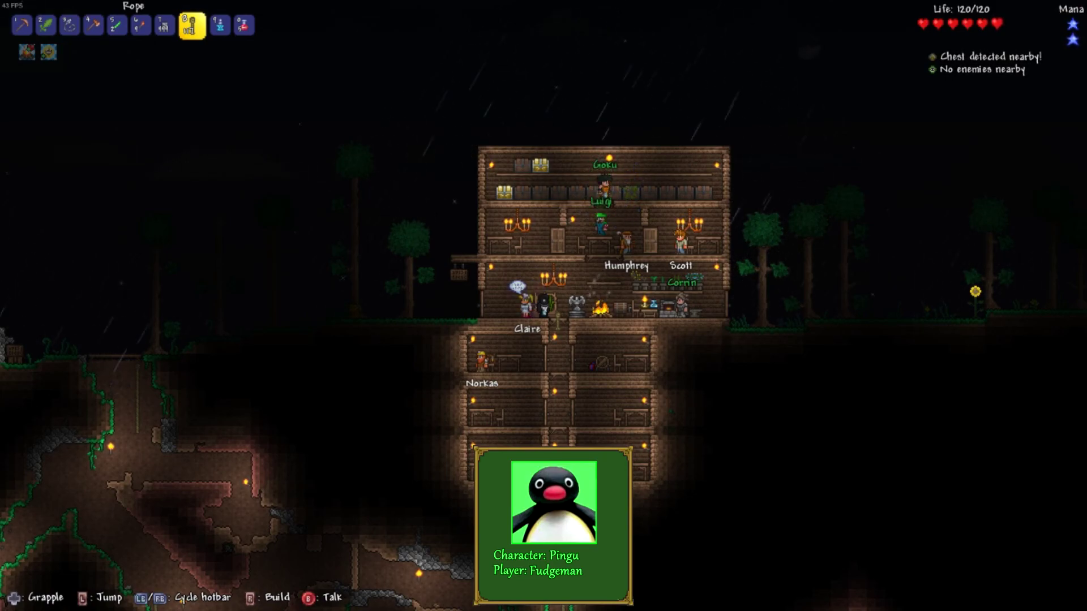
pyautogui.hotkey('alt', 'Tab')
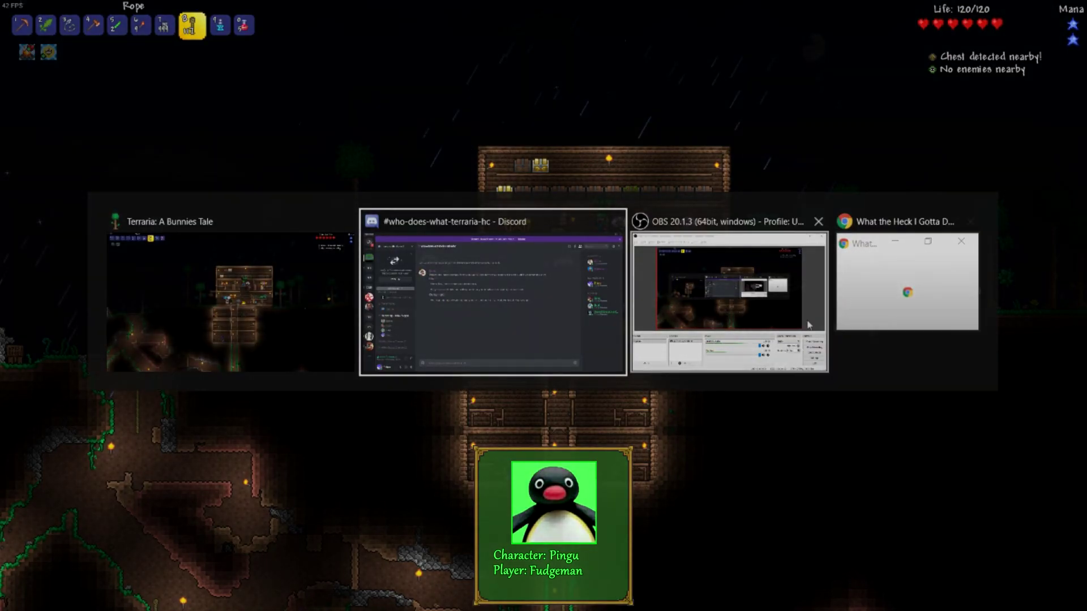
pyautogui.click(808, 325)
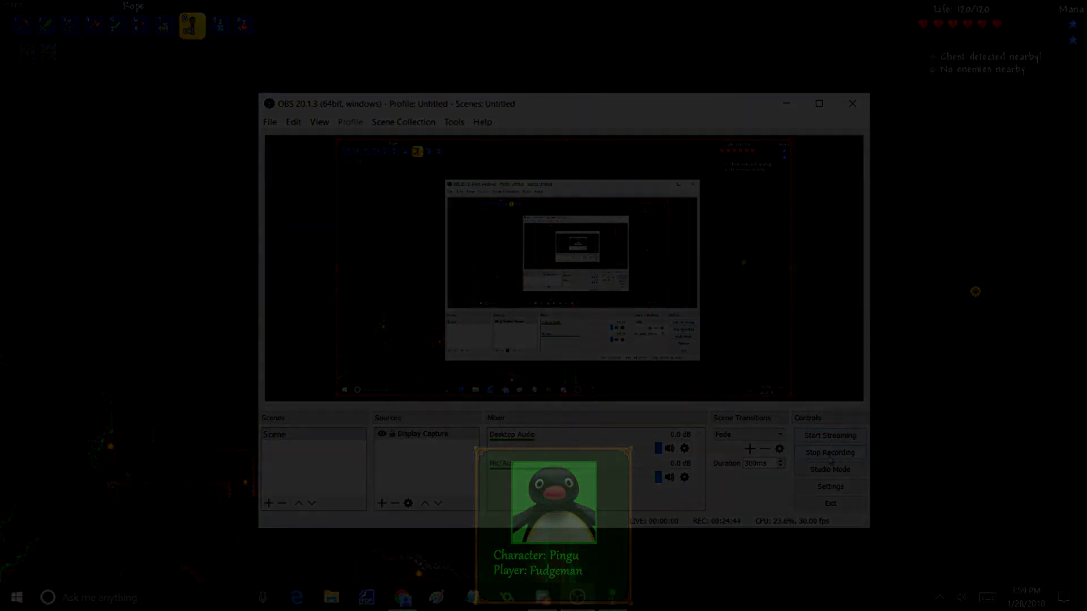